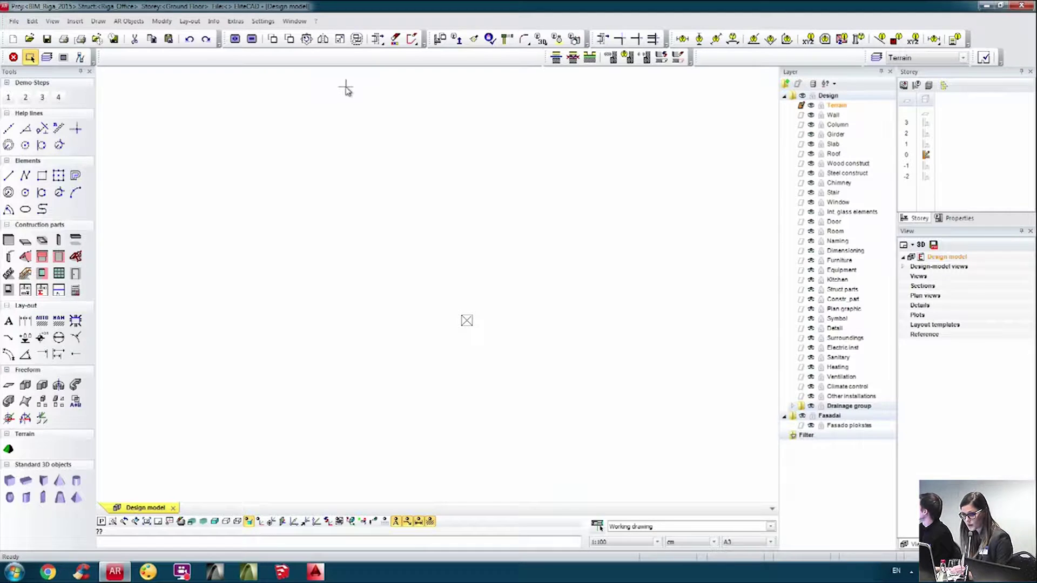
- Check the project data of the BIM_Riga_2015 project and close it without changes
click(14, 21)
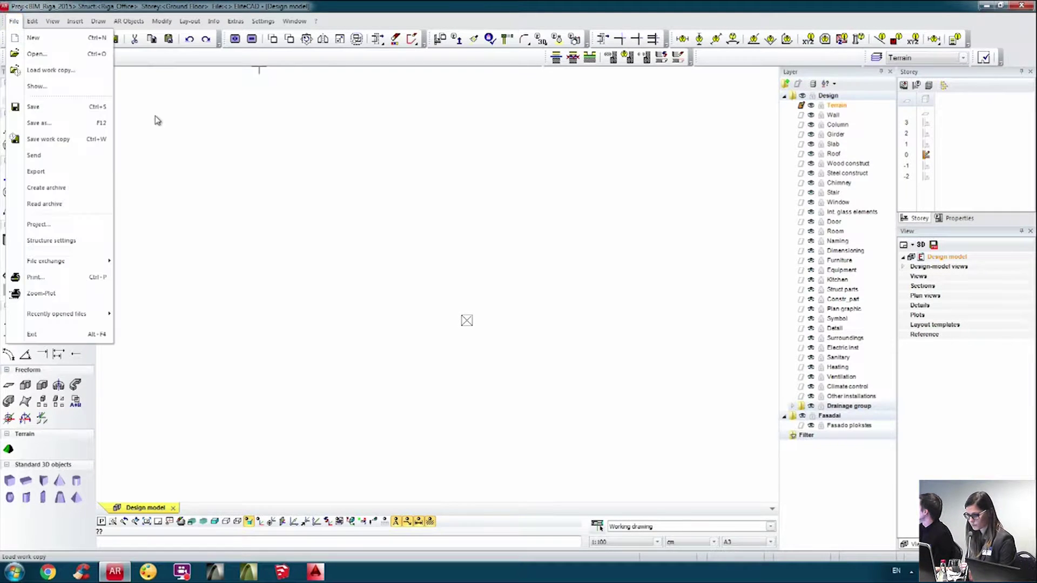
click(65, 225)
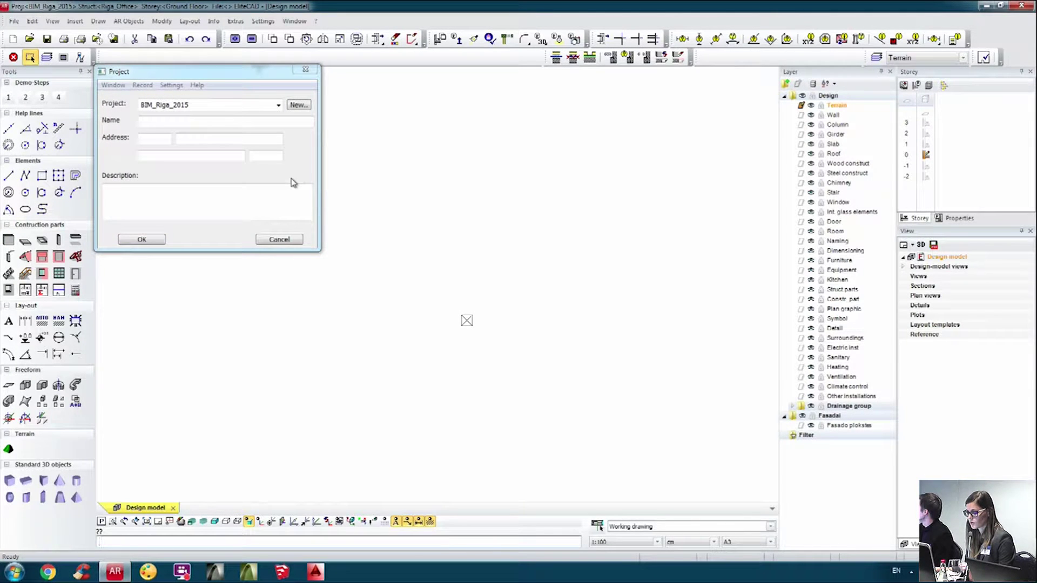
click(305, 69)
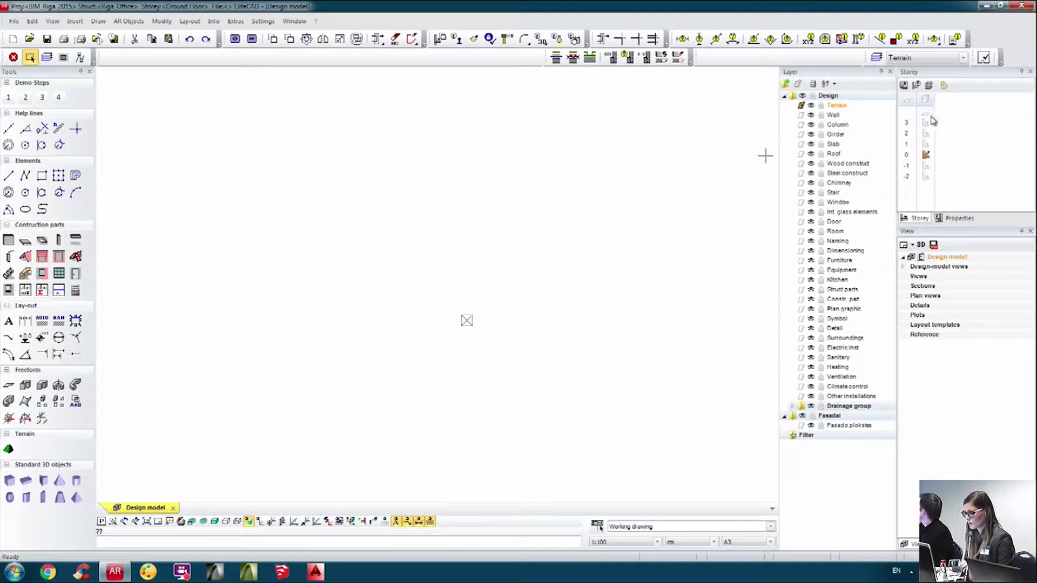
- Review the storey settings and the height section of the Riga_Office structure, leaving them unchanged
click(916, 85)
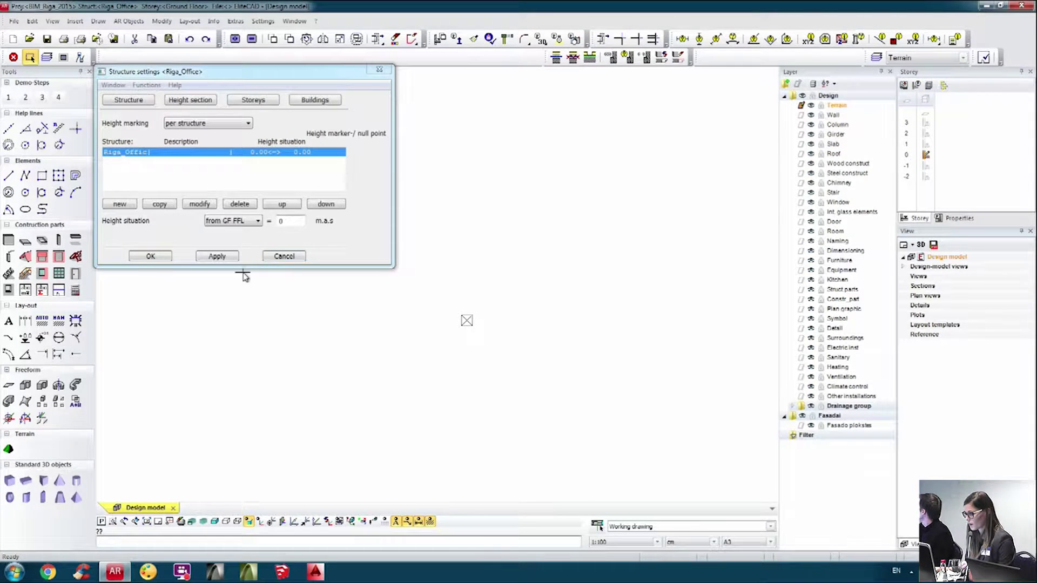
click(252, 102)
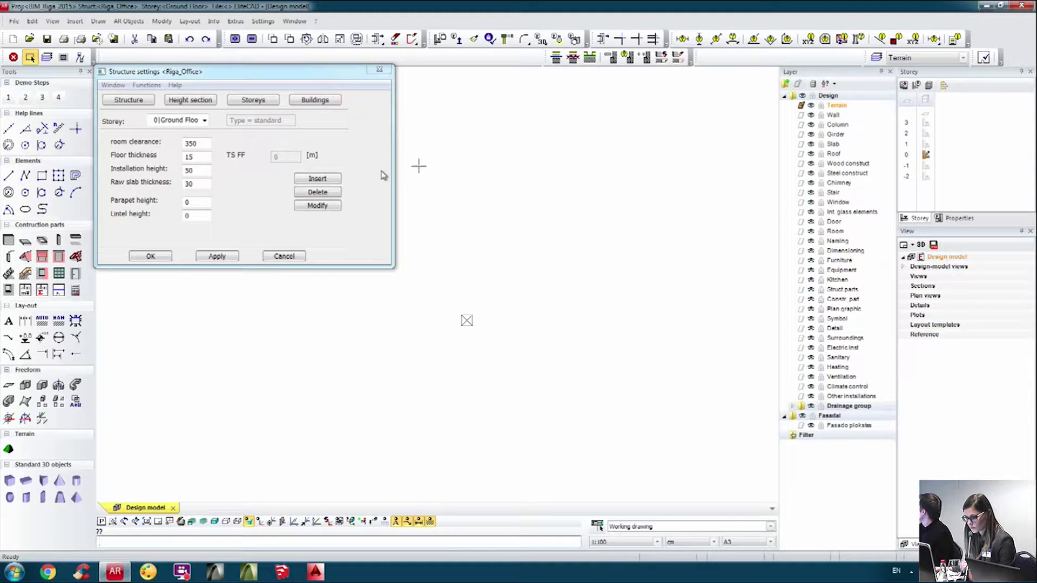
click(191, 100)
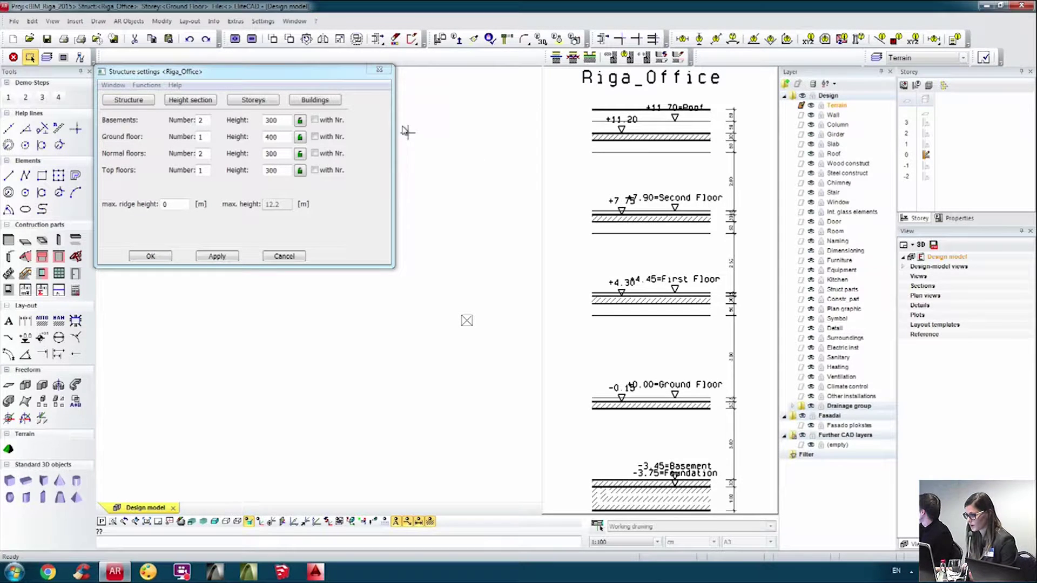
click(377, 71)
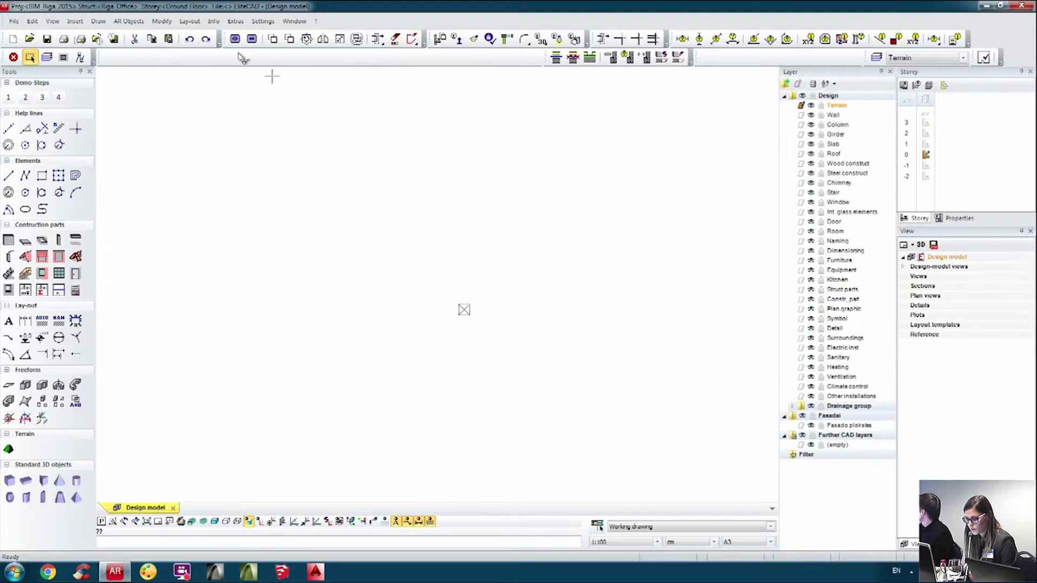
- Place a BIM Riga axis grid with 10 X-axis lines and 4 Y-axis lines at 500 spacing, labelled on both sides
click(129, 21)
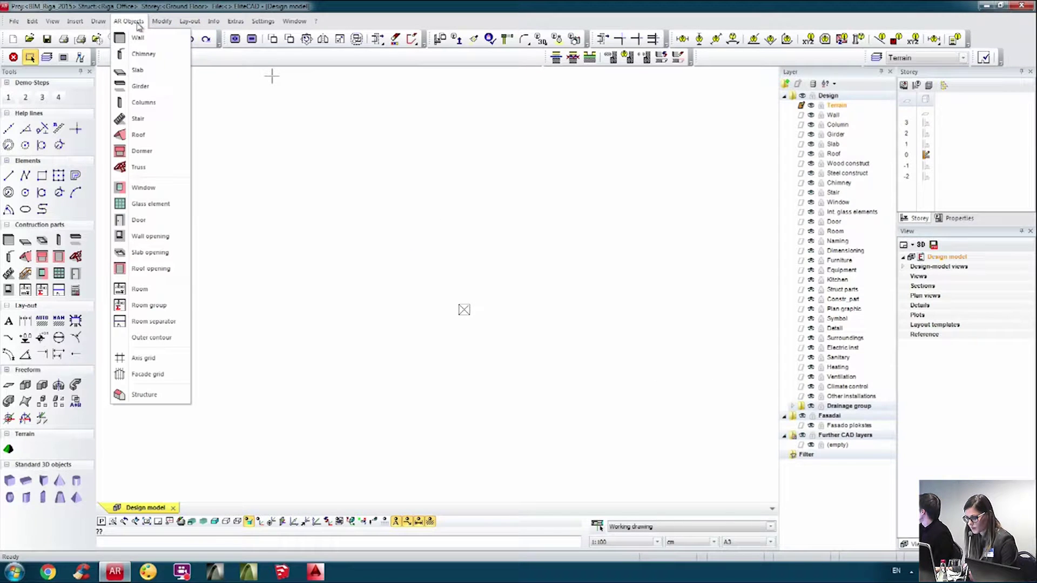
click(149, 366)
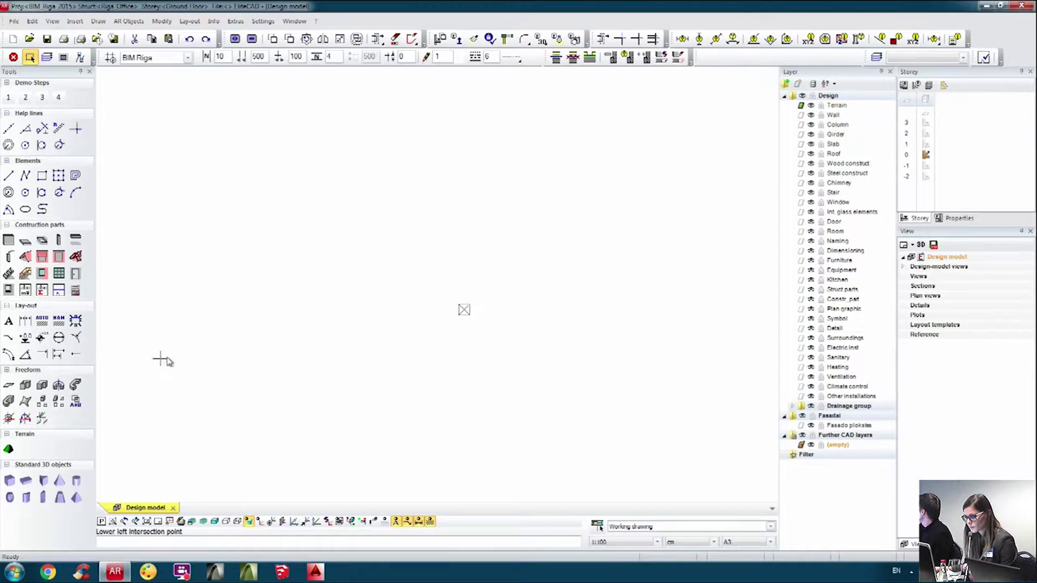
click(111, 57)
mouse_move(256, 78)
mouse_down()
mouse_move(457, 115)
mouse_move(442, 110)
mouse_up()
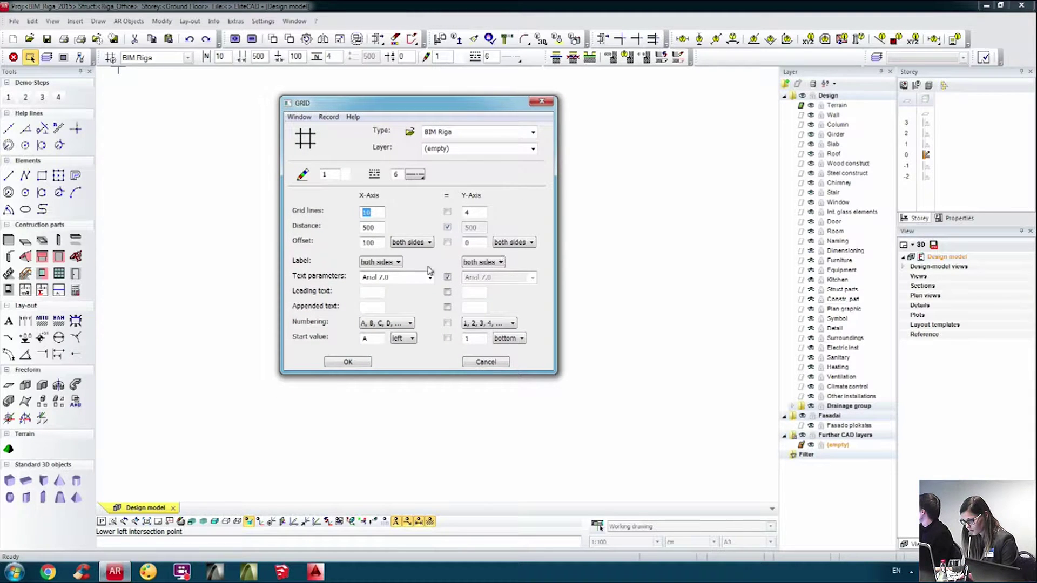
double_click(481, 212)
click(355, 366)
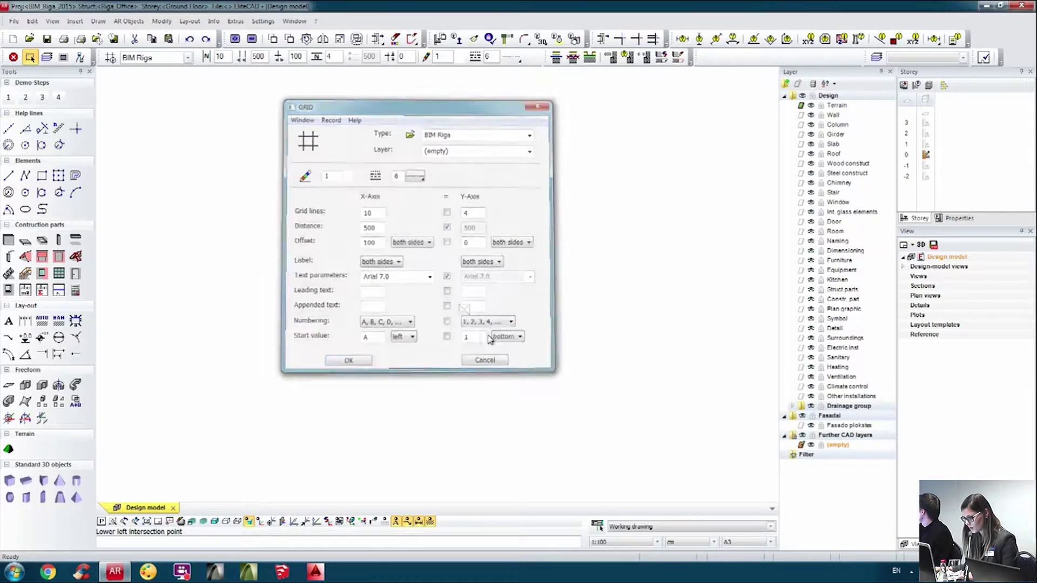
scroll(471, 314, up, 7)
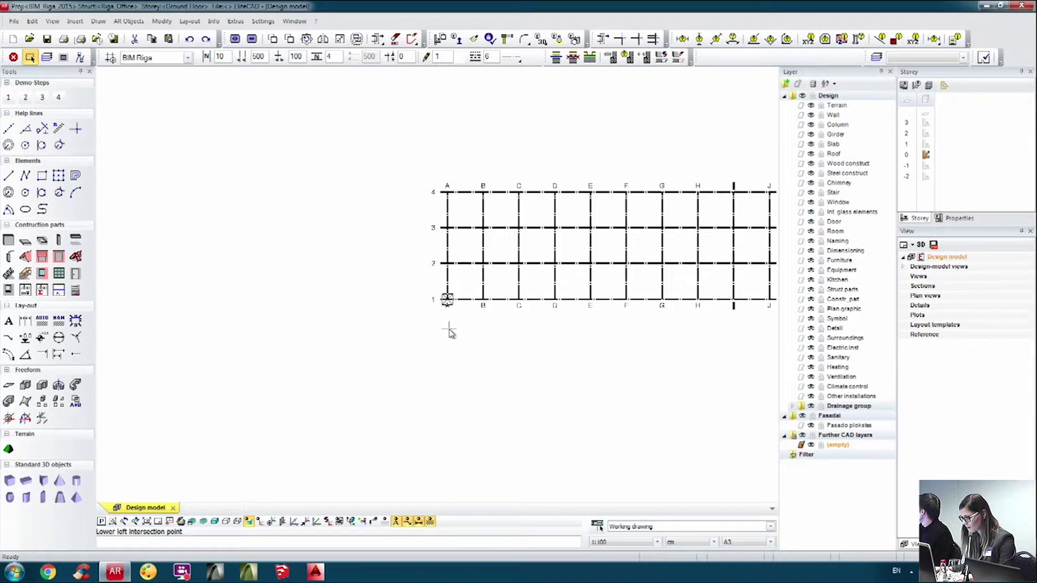
click(432, 293)
scroll(296, 319, down, 4)
scroll(397, 305, up, 2)
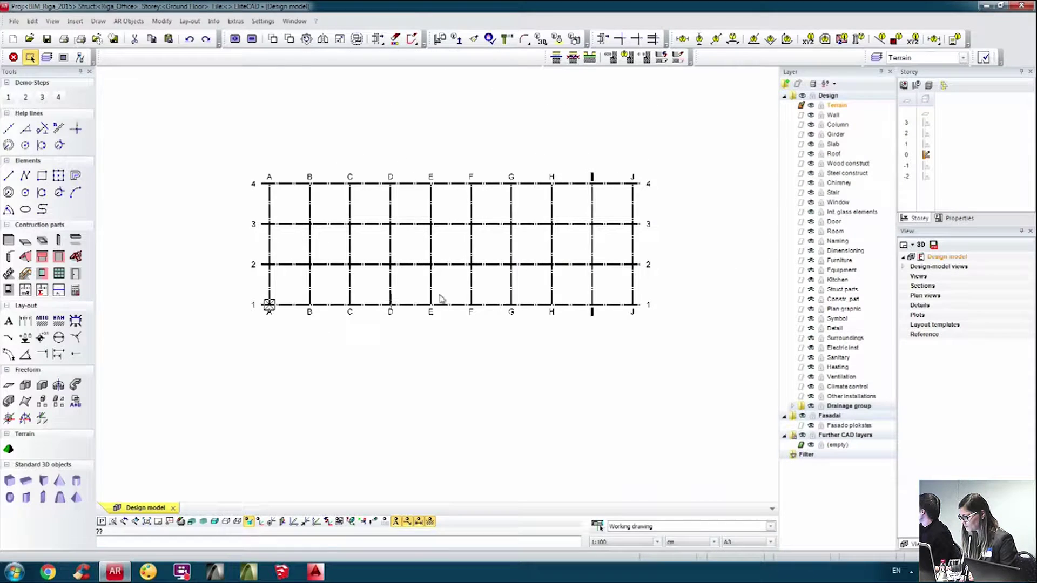
click(926, 175)
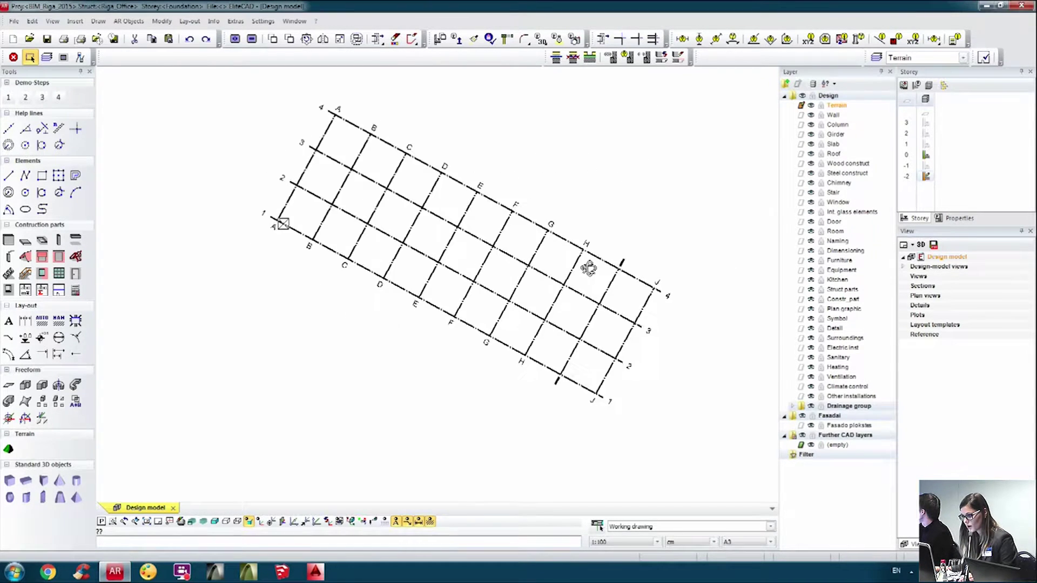
scroll(459, 248, down, 3)
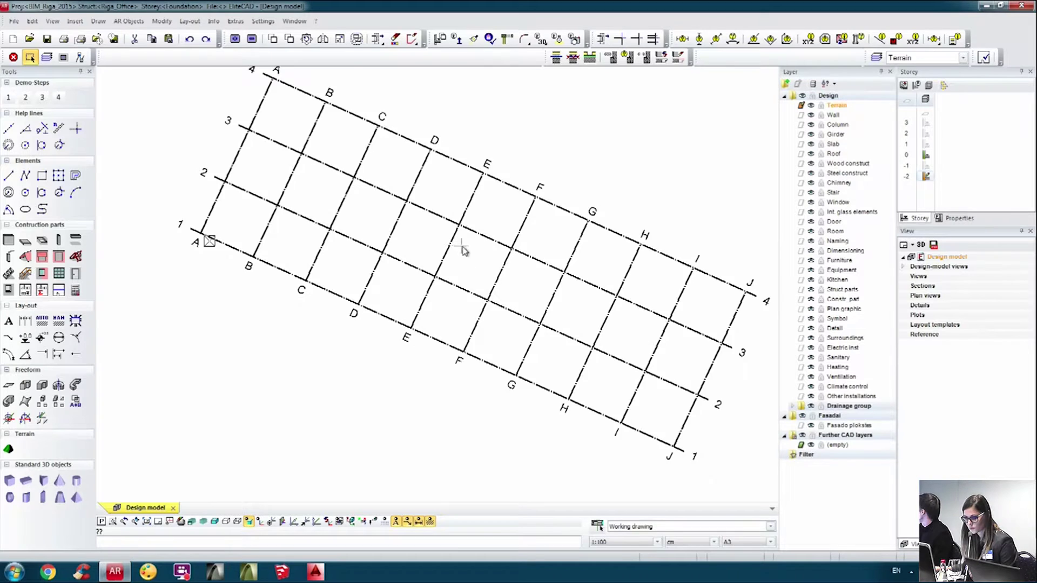
click(42, 176)
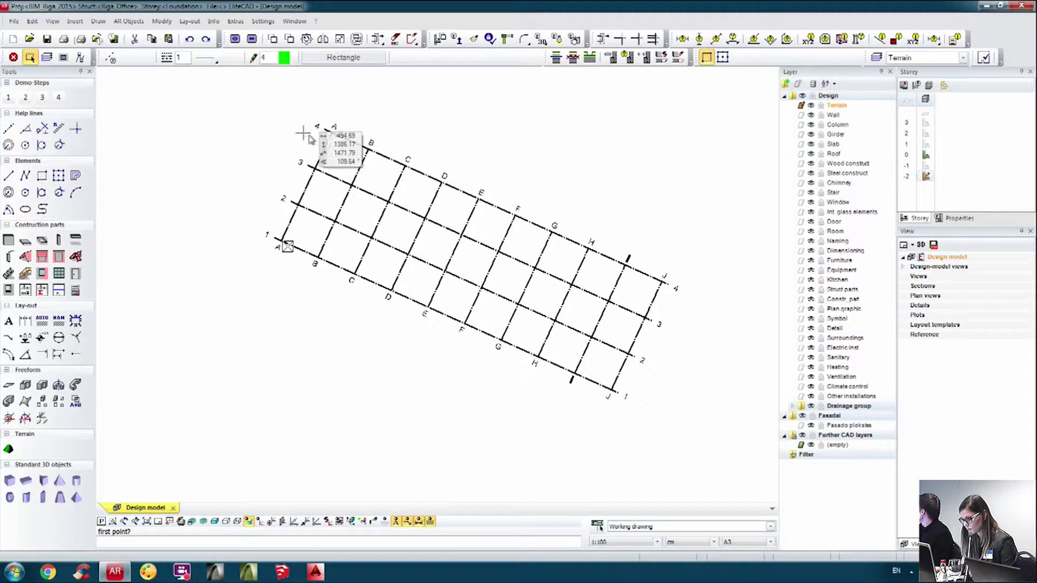
click(330, 131)
scroll(383, 266, up, 1)
scroll(384, 266, up, 1)
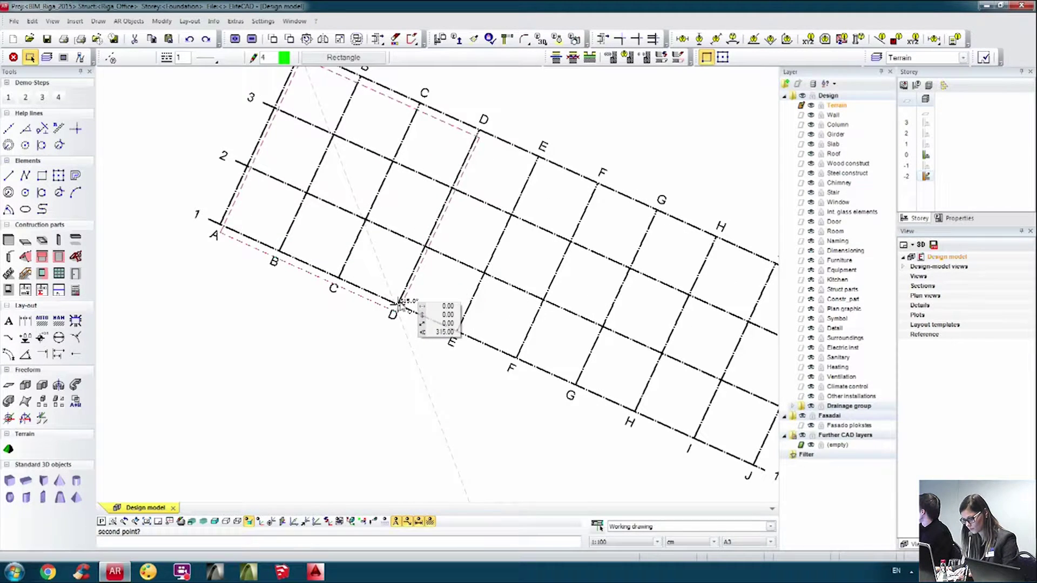
key(Escape)
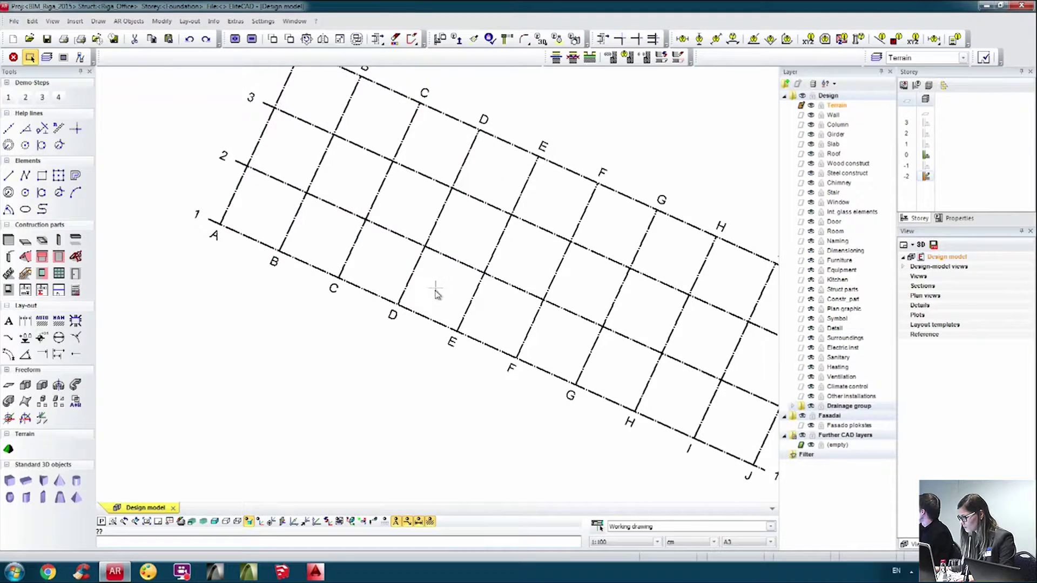
key(ctrl+z)
- Draw two rectangular building contours on the Ground Floor, one from grid point A4 to D1 and one from F4 to J1
scroll(428, 322, down, 1)
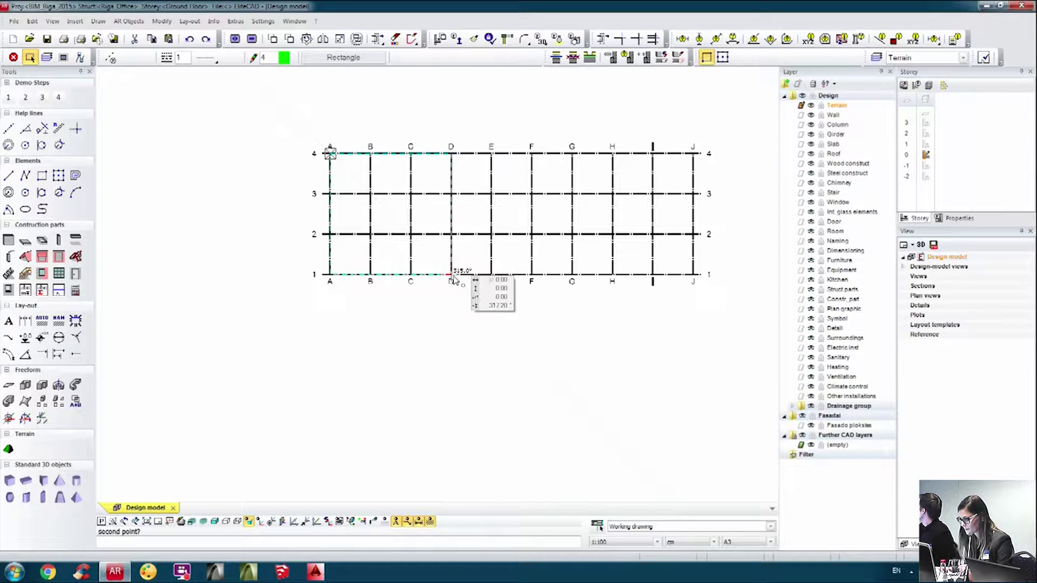
scroll(469, 218, up, 1)
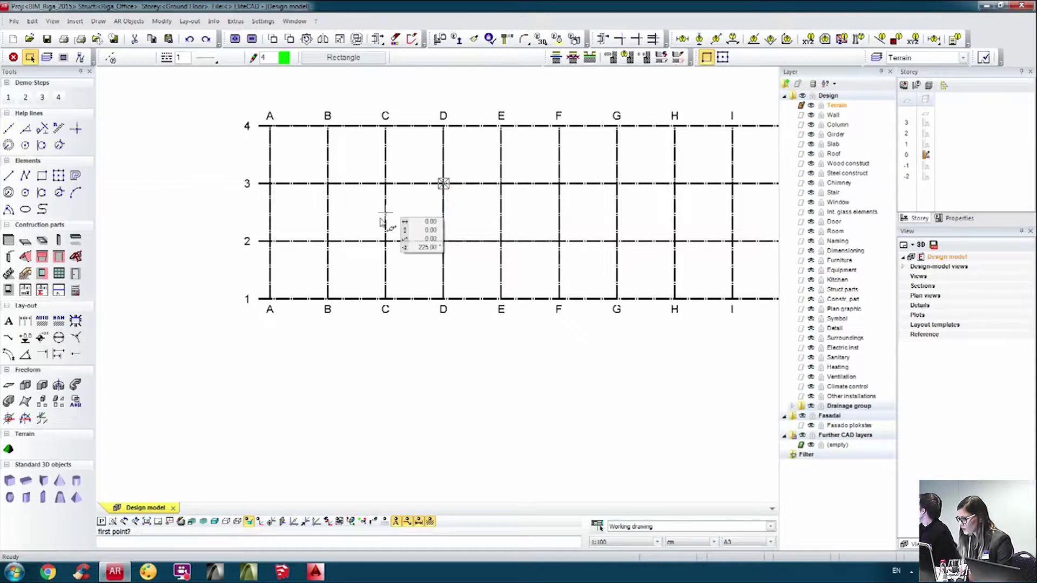
click(522, 142)
click(754, 315)
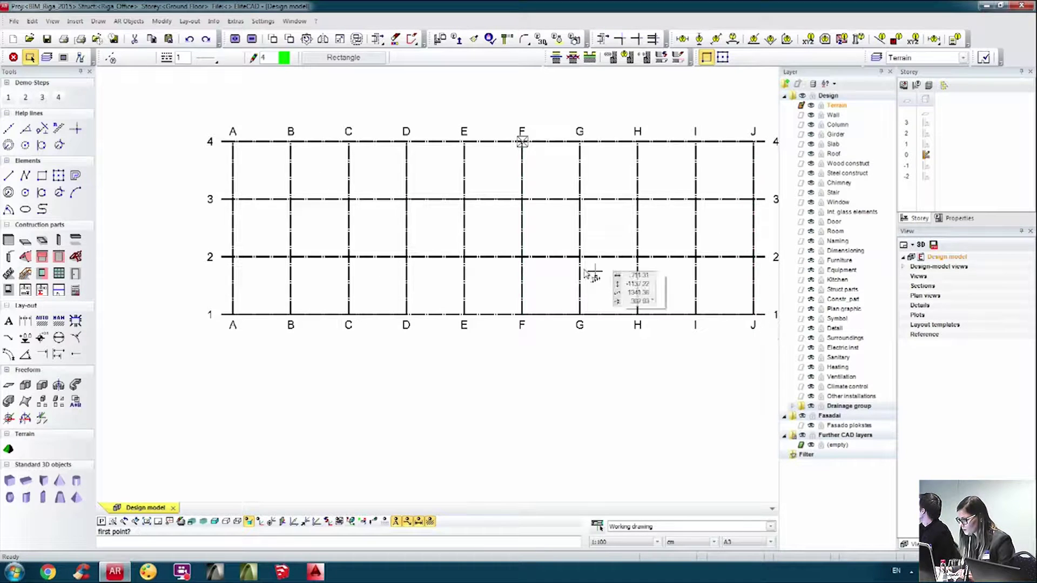
scroll(593, 274, down, 1)
key(Escape)
- Move the second contour's corner from grid point J4 to I4 to create a slanted side
scroll(641, 171, up, 1)
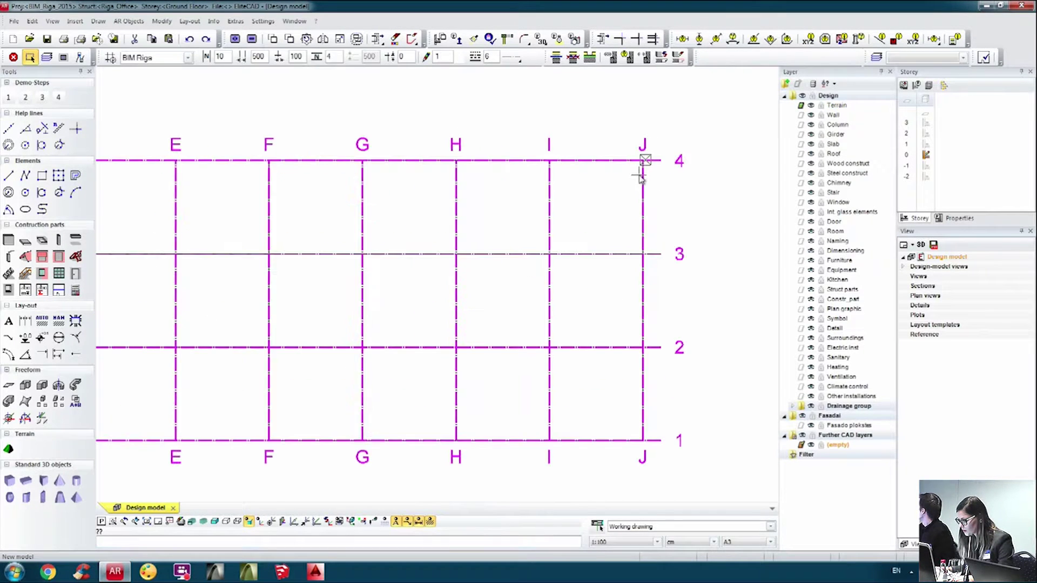
click(641, 172)
scroll(641, 176, down, 1)
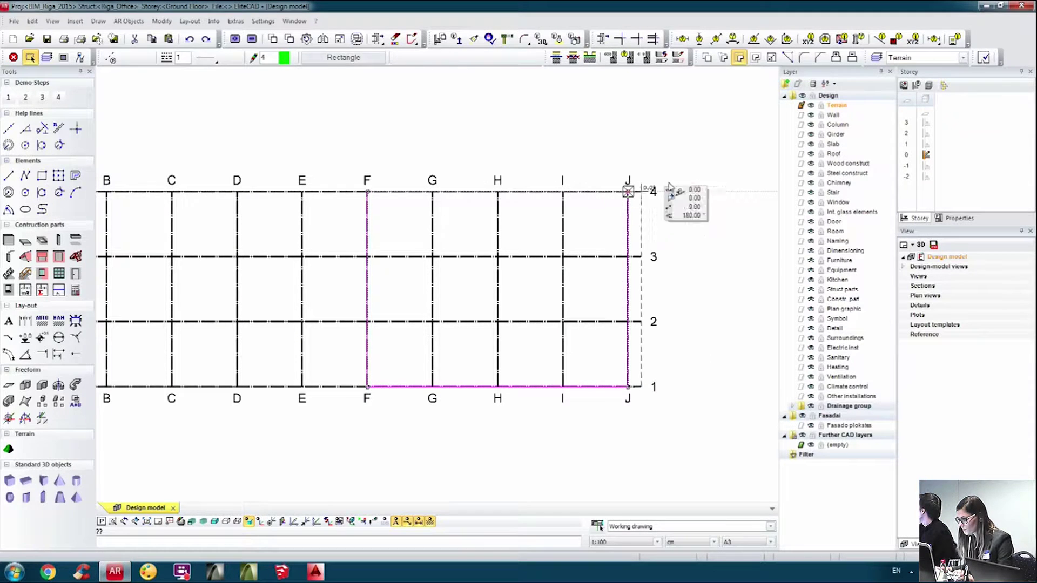
click(627, 191)
click(565, 193)
- Generate concrete walls 50 cm thick and concrete slabs with 25 cm offset on all storeys from the A–D contour
middle_drag(637, 209, 656, 280)
scroll(655, 282, down, 1)
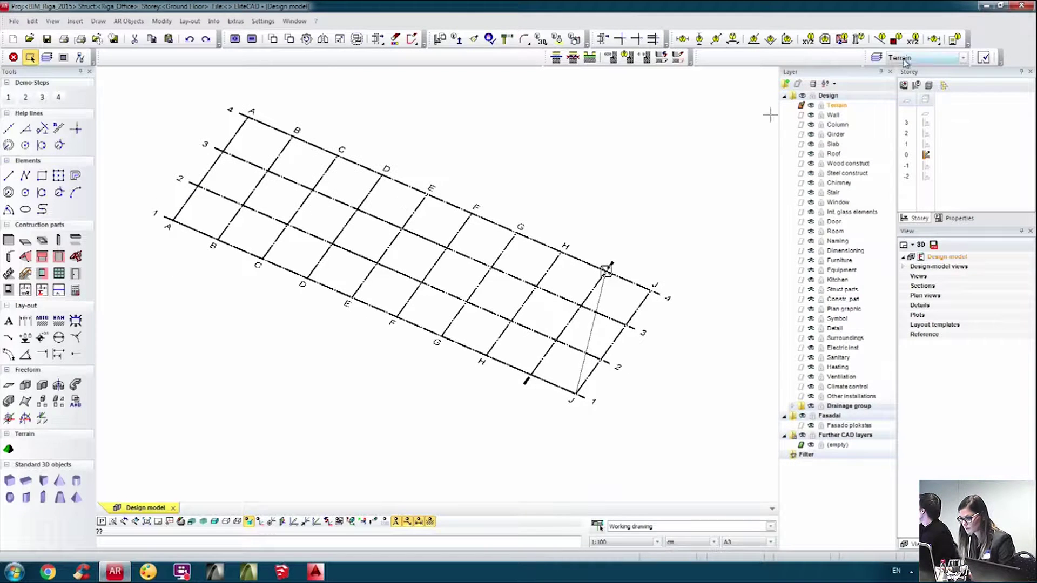
click(929, 85)
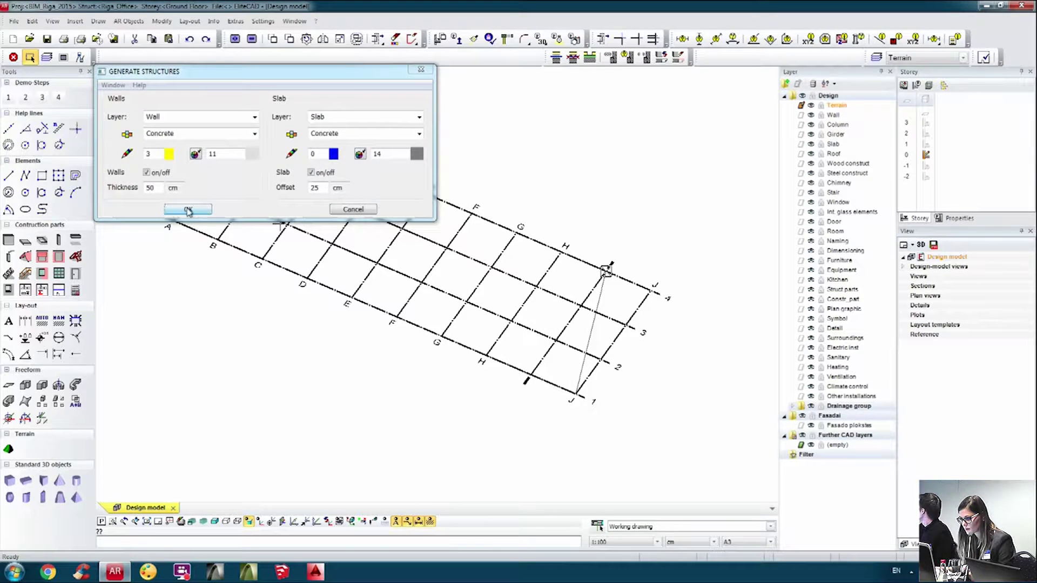
click(188, 210)
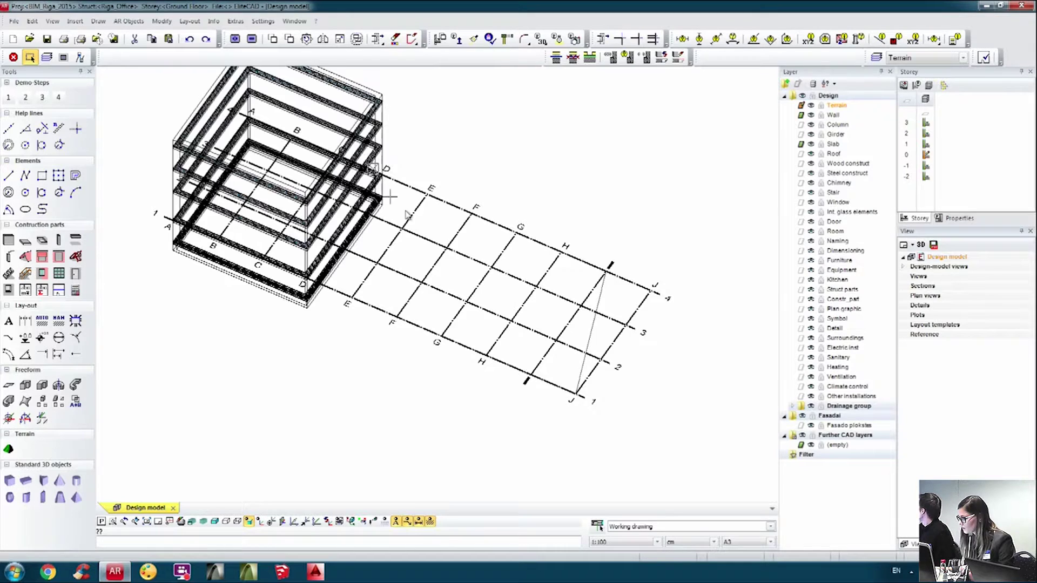
- Generate the same 50 cm concrete walls and slabs from the F–J contour and display the model shaded
scroll(408, 215, down, 2)
click(929, 86)
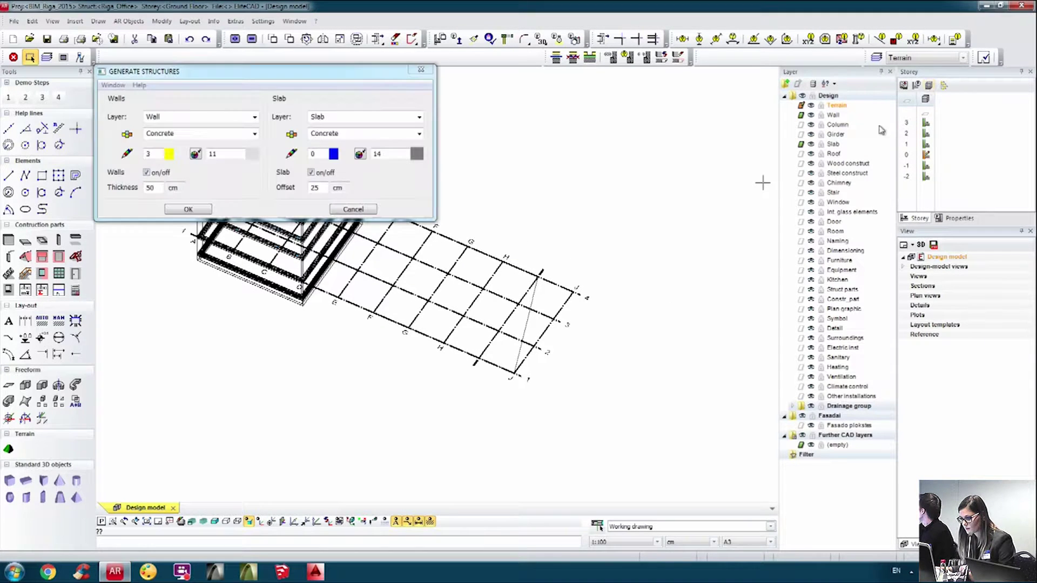
click(188, 210)
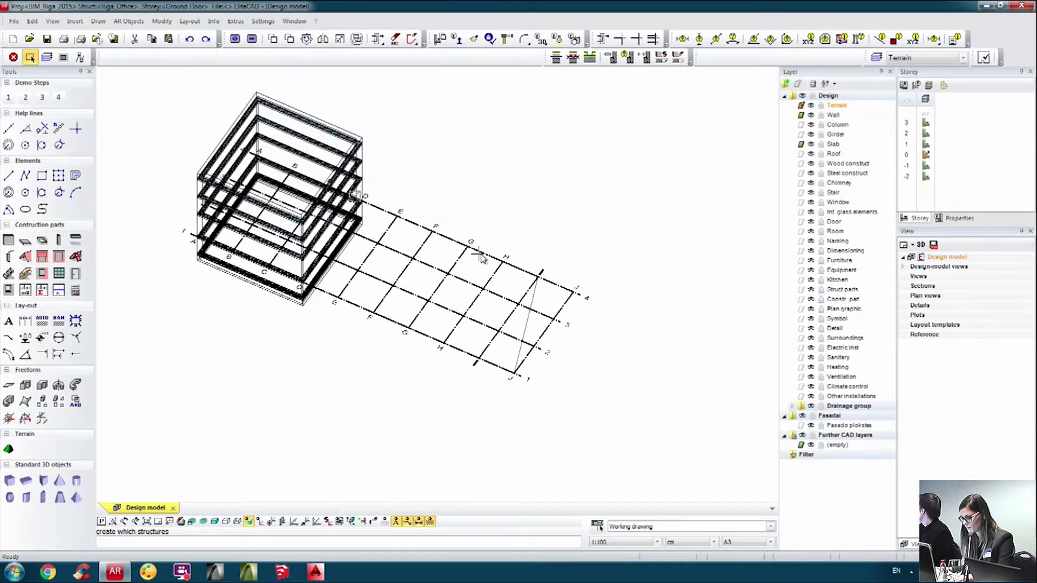
click(488, 258)
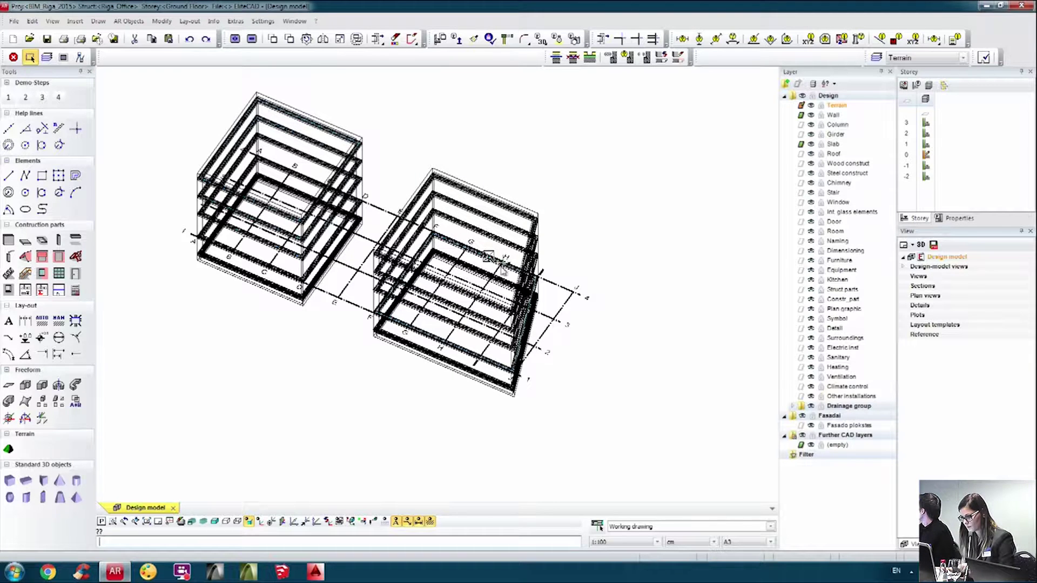
middle_drag(550, 324, 565, 333)
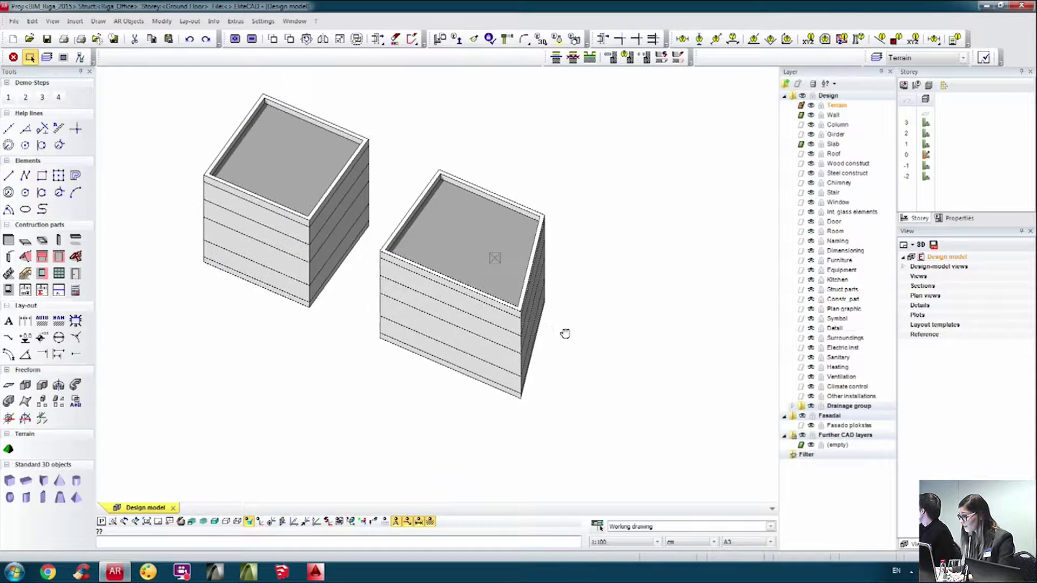
- In the Second Floor plan, draw a 50 cm concrete wall along axis 3 from D to F
key(F2)
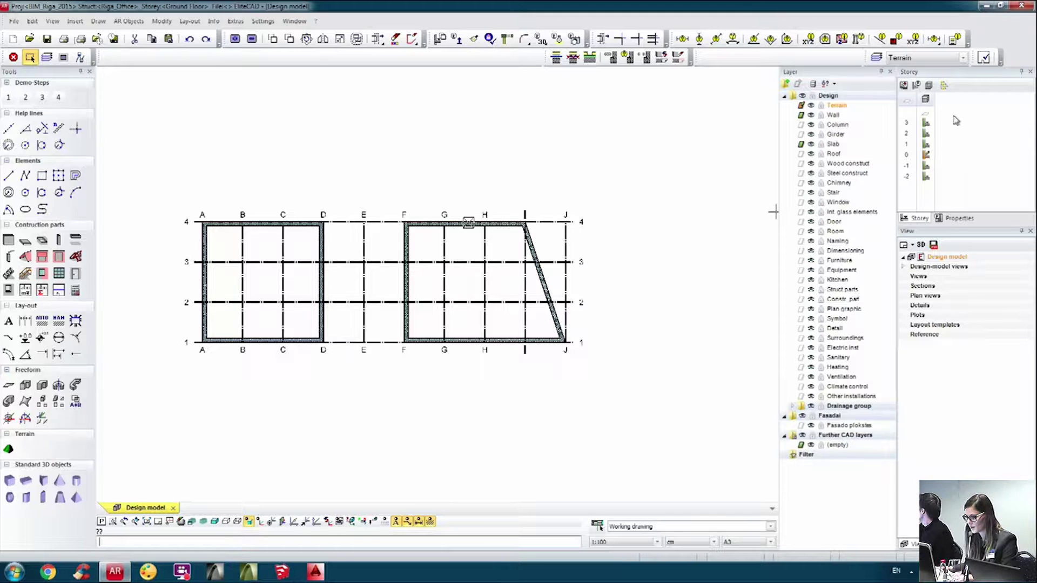
click(925, 134)
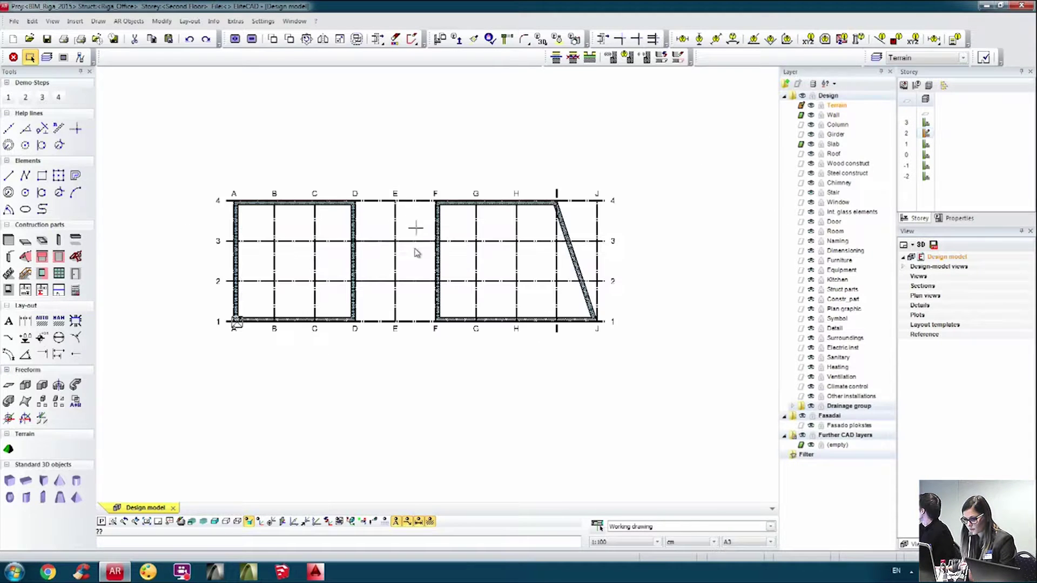
click(8, 240)
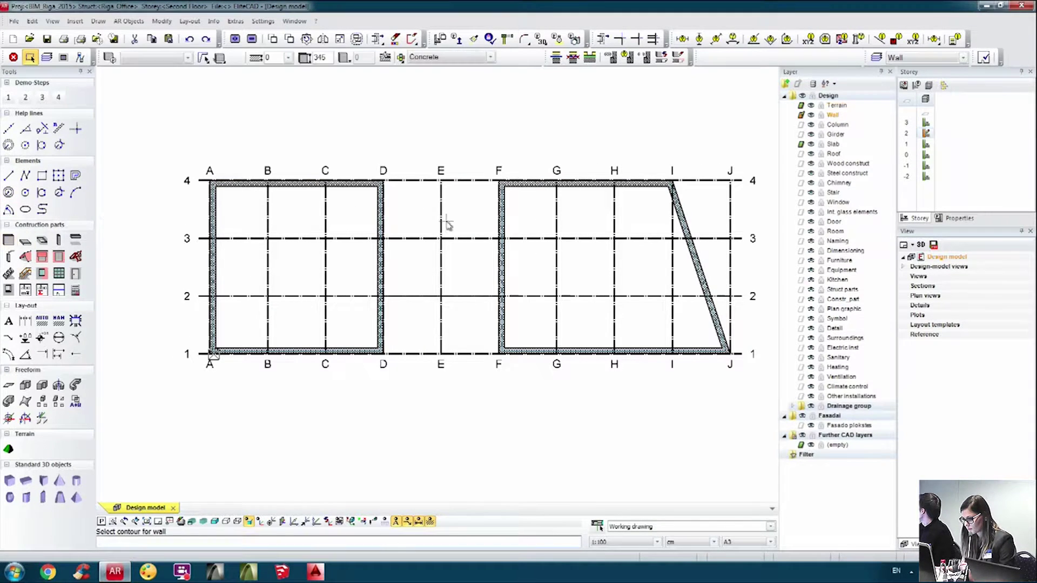
scroll(454, 233, up, 2)
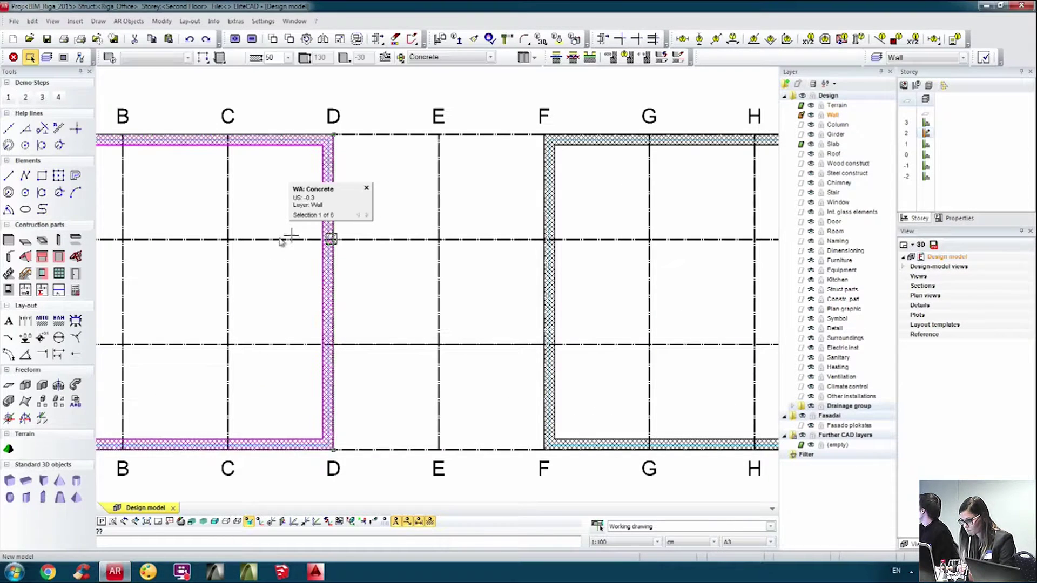
click(25, 238)
click(10, 239)
click(333, 239)
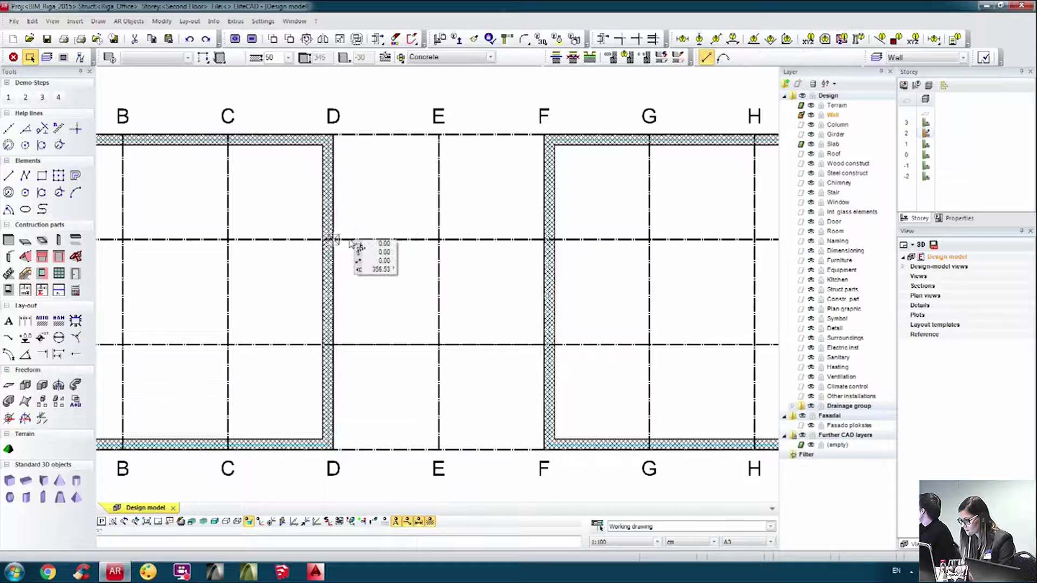
click(545, 239)
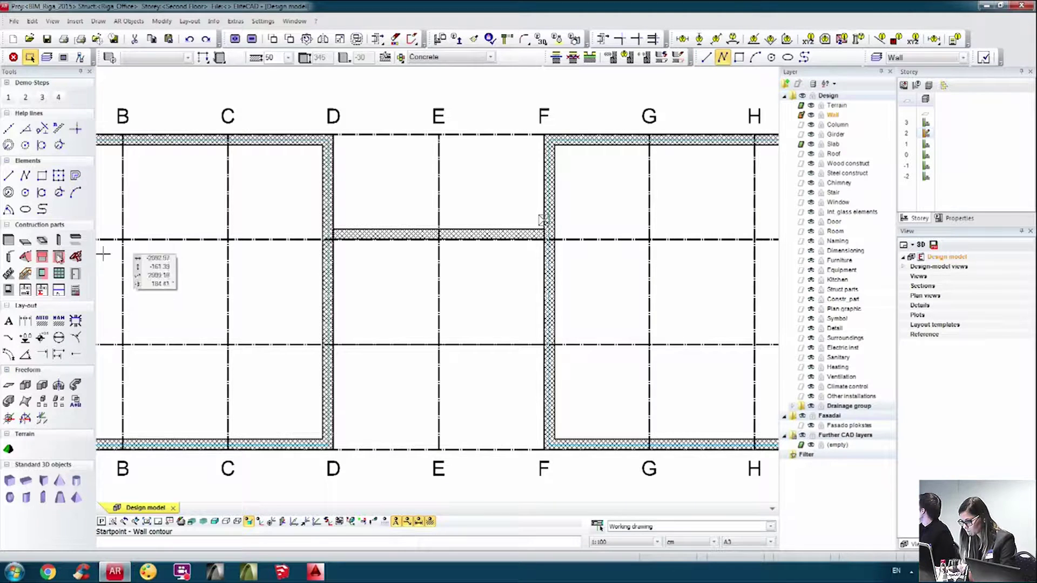
- Draw a parallel 50 cm concrete wall along axis 2 connecting the two buildings between D and F
key(Escape)
click(10, 240)
click(546, 345)
click(545, 346)
click(545, 363)
key(Escape)
scroll(563, 326, down, 2)
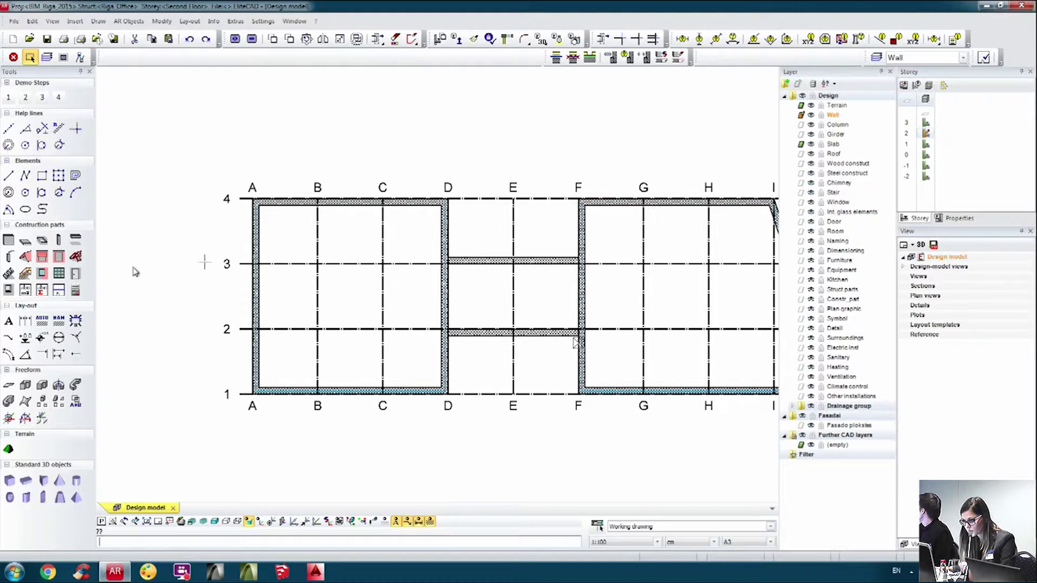
- Place a standard casement window 400 cm wide in the first building's axis 1 wall, near axis B
click(39, 274)
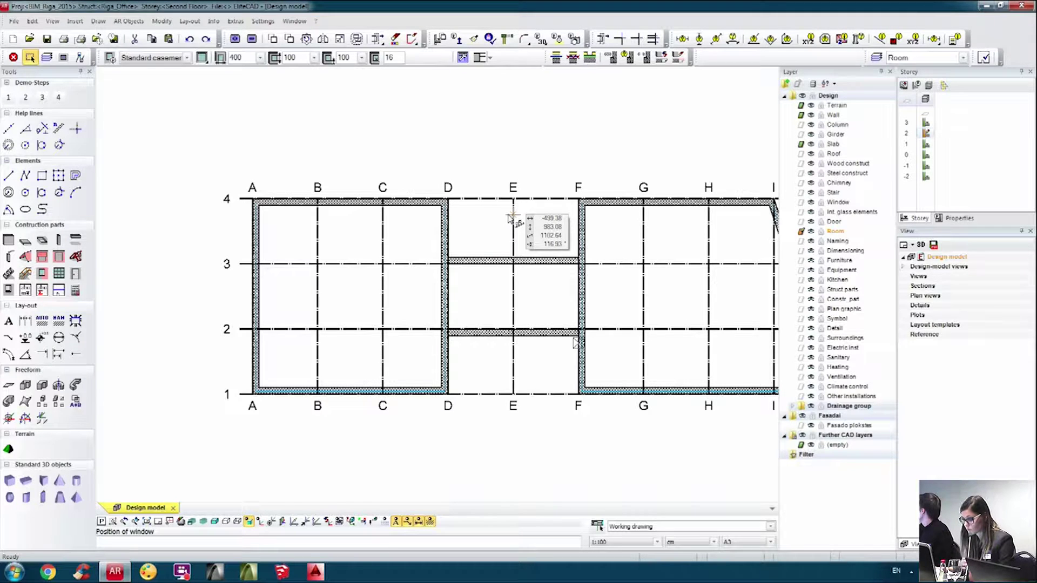
middle_drag(311, 285, 299, 246)
scroll(347, 354, up, 2)
click(331, 358)
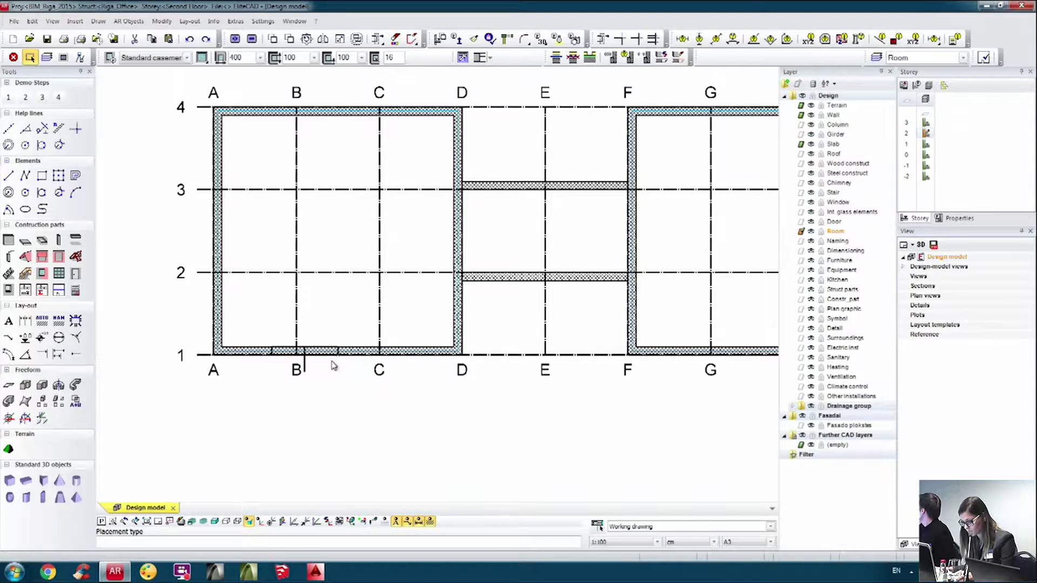
scroll(326, 391, up, 1)
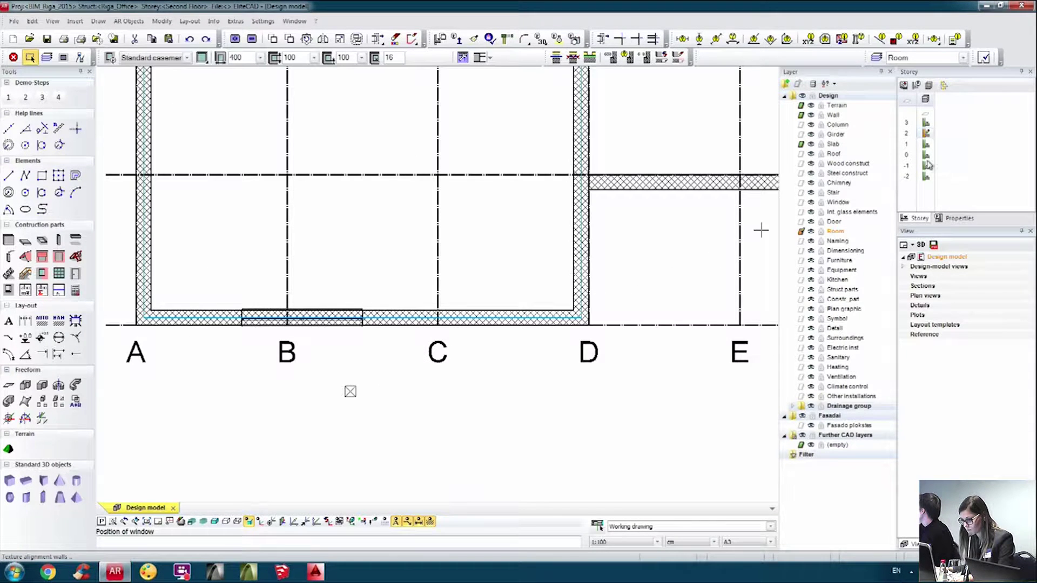
- Isolate the Second Floor and stretch the window's end nearest axis D to the wall's inner corner
click(927, 137)
scroll(372, 323, down, 2)
scroll(371, 324, up, 1)
middle_drag(371, 324, 355, 345)
click(349, 328)
scroll(347, 329, up, 2)
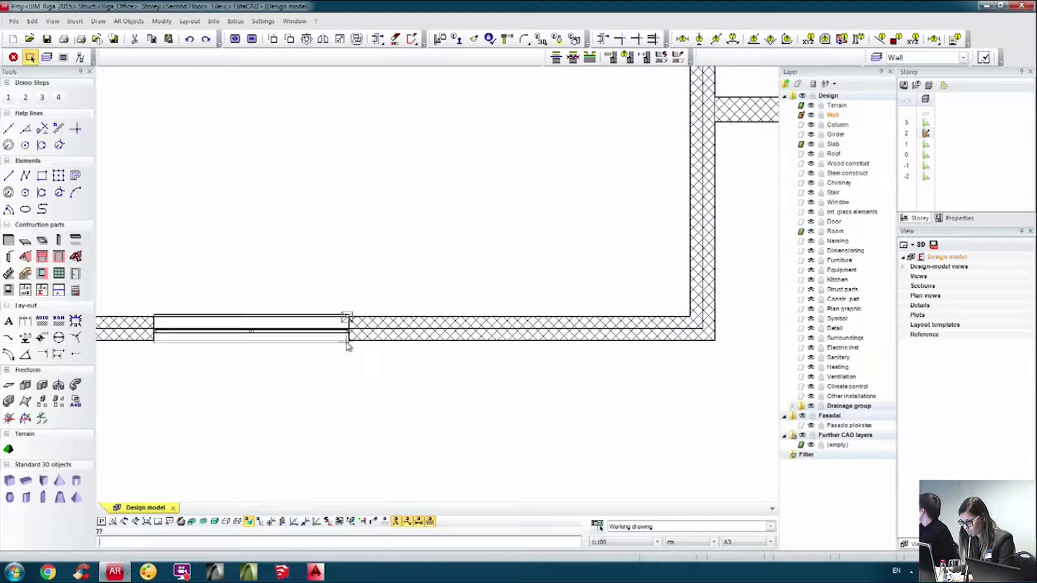
click(346, 340)
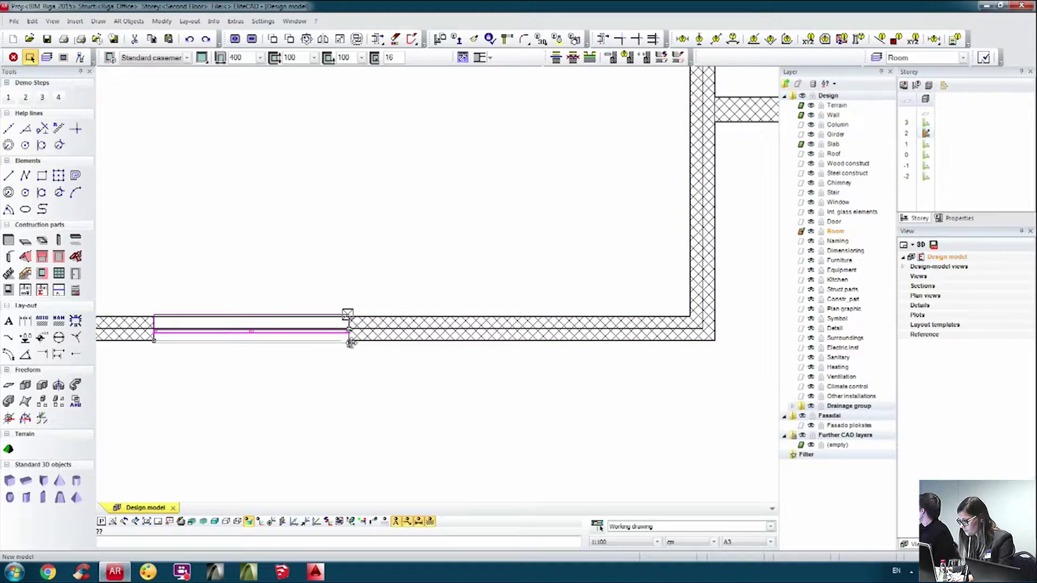
click(690, 317)
scroll(700, 311, down, 2)
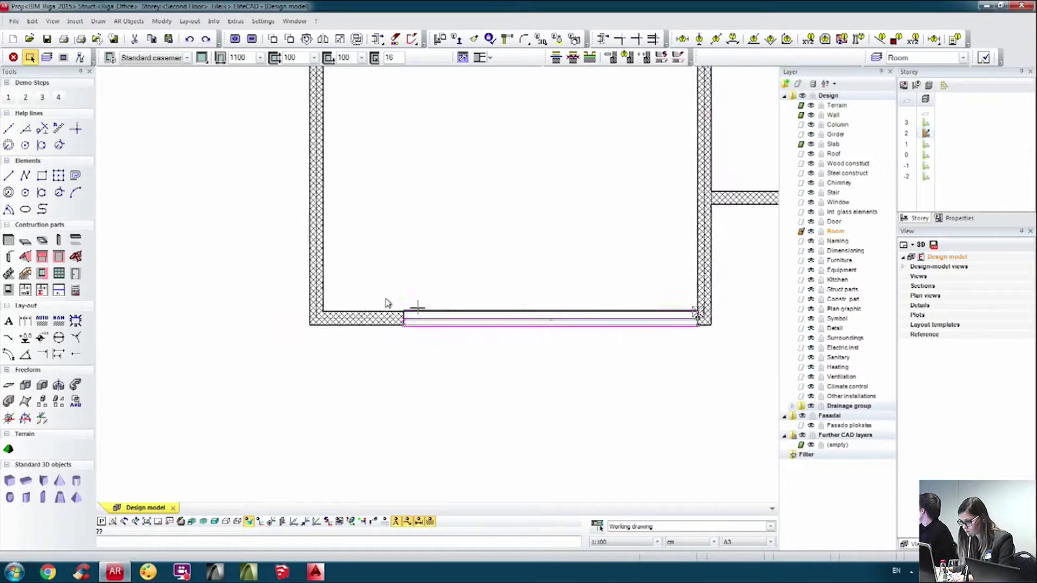
- Stretch the window's other end to the inner corner at axis A, making it 1400 cm wide
scroll(382, 303, up, 2)
click(430, 344)
click(302, 324)
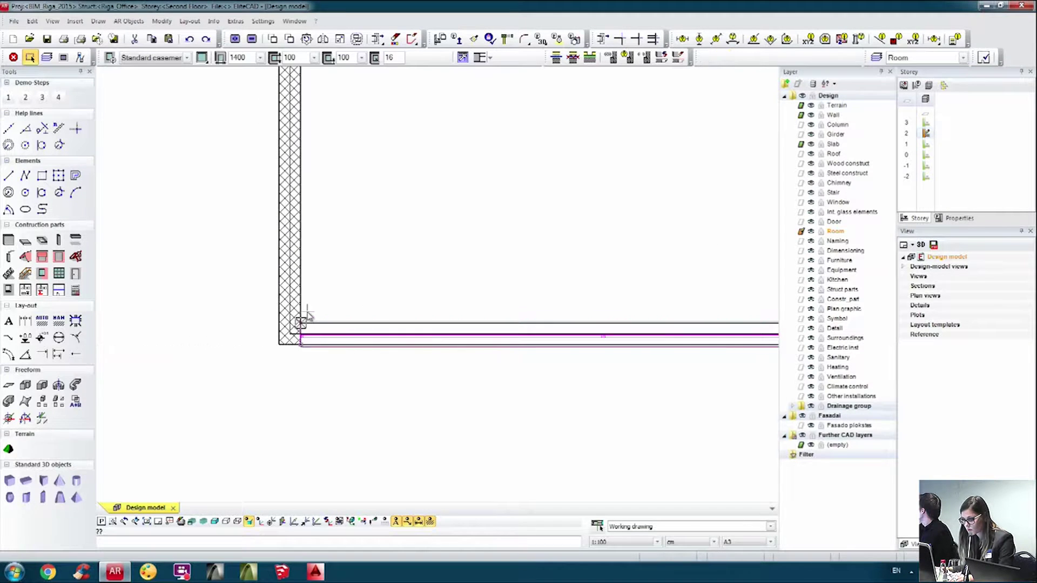
scroll(318, 313, down, 2)
click(270, 285)
- Place the 1400 cm wide window in the first building's wall on axis A
click(42, 273)
scroll(317, 311, down, 2)
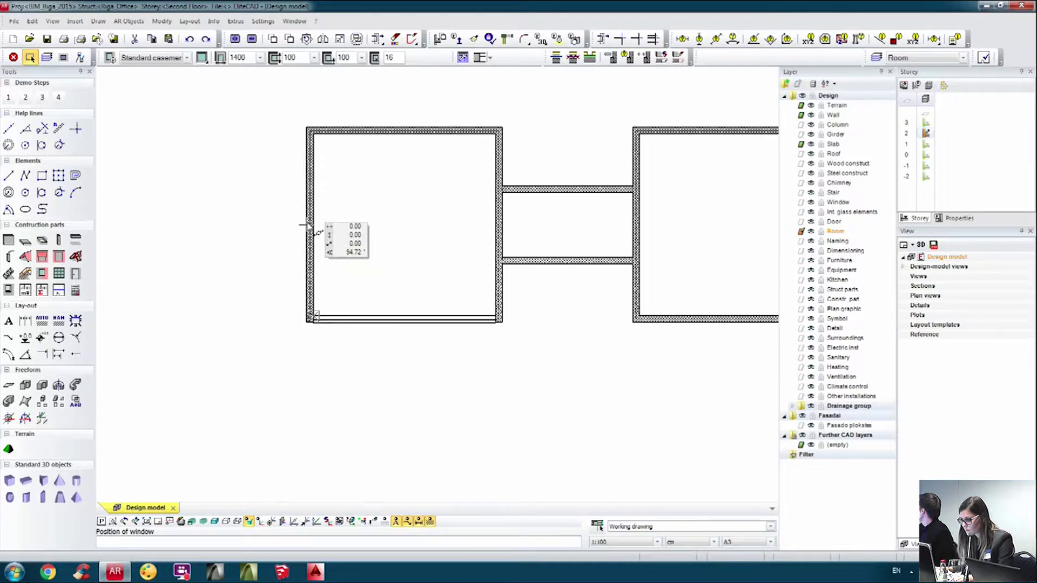
click(260, 224)
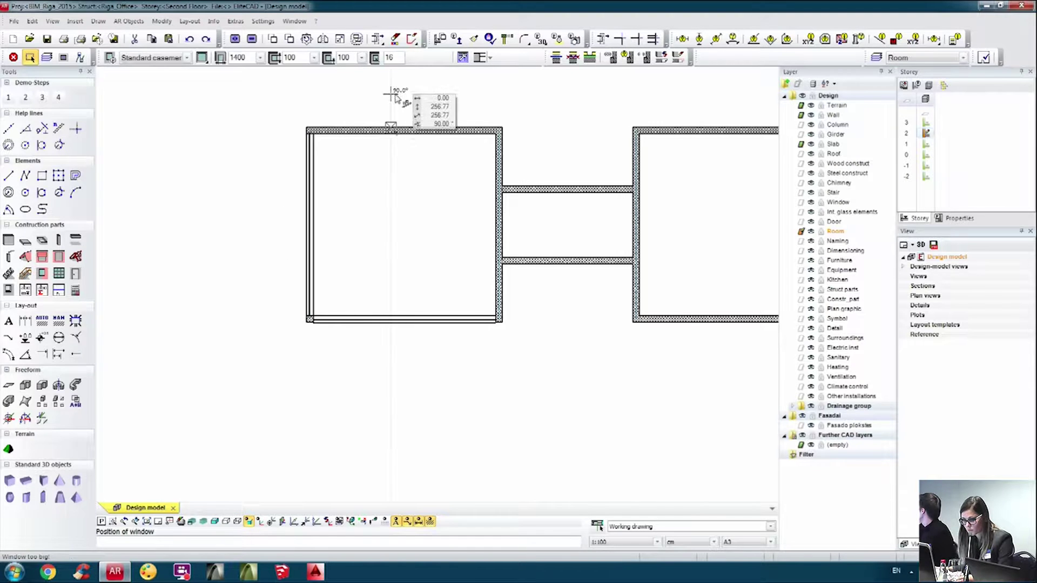
- Place the same 1400 cm window centred in the first building's axis 4 wall
click(391, 127)
scroll(112, 247, up, 4)
click(42, 273)
scroll(110, 319, down, 3)
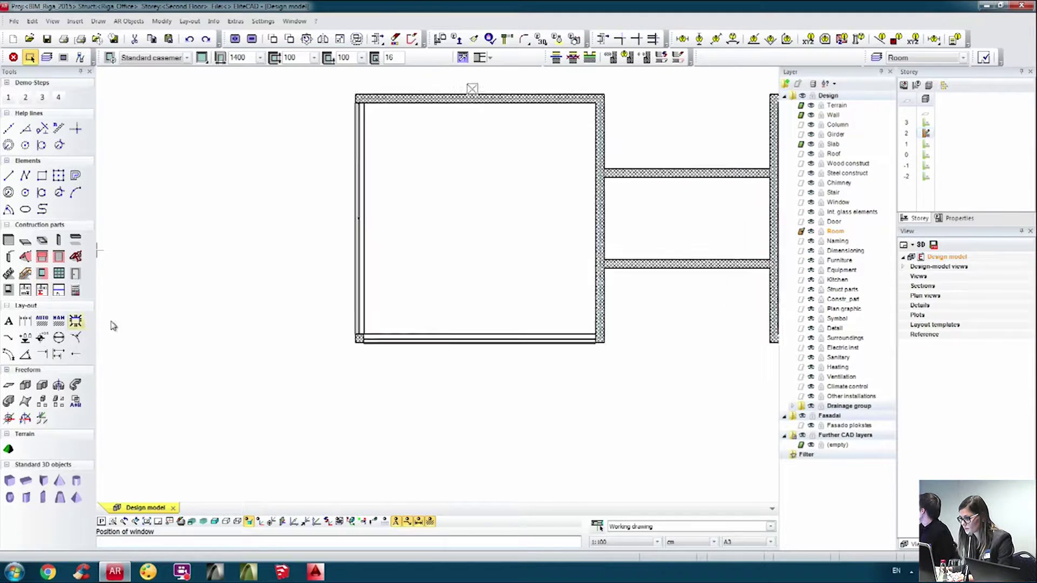
scroll(451, 144, up, 2)
click(426, 111)
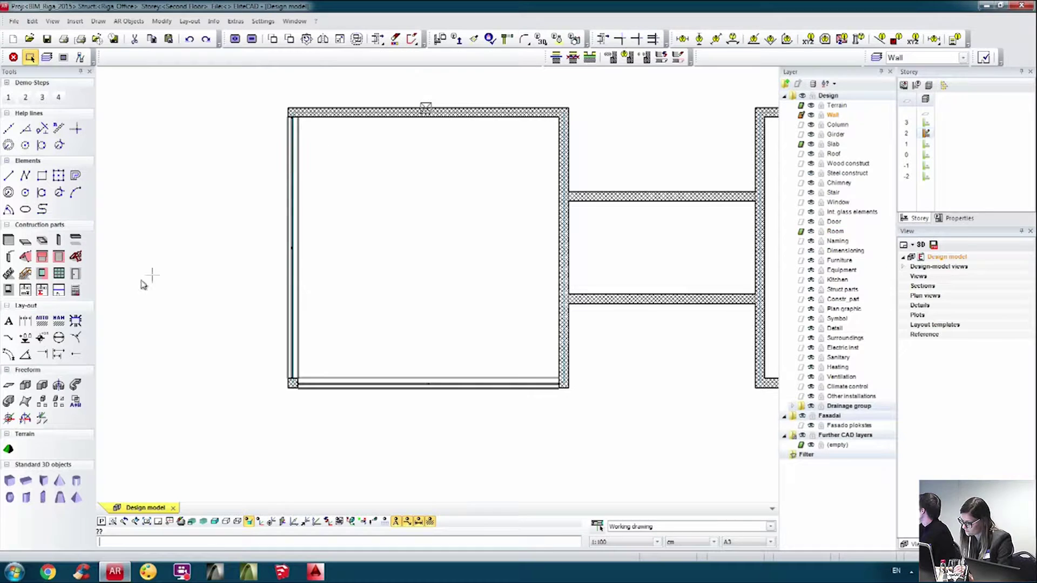
click(41, 274)
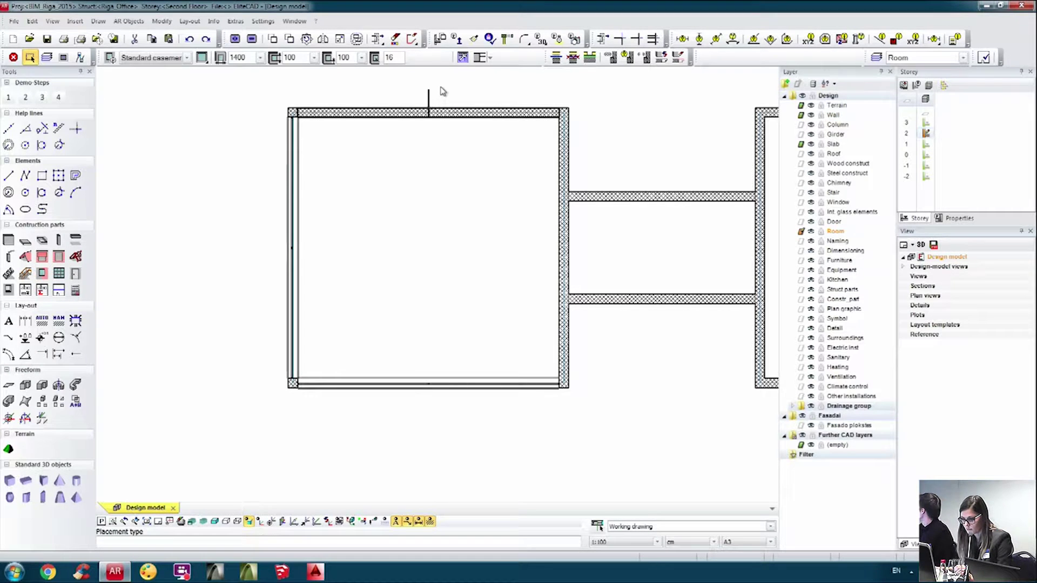
scroll(316, 209, down, 2)
click(297, 209)
middle_drag(297, 209, 215, 202)
- Add a 1400 cm wide window to the second building's axis 4 wall
click(43, 273)
scroll(293, 243, down, 2)
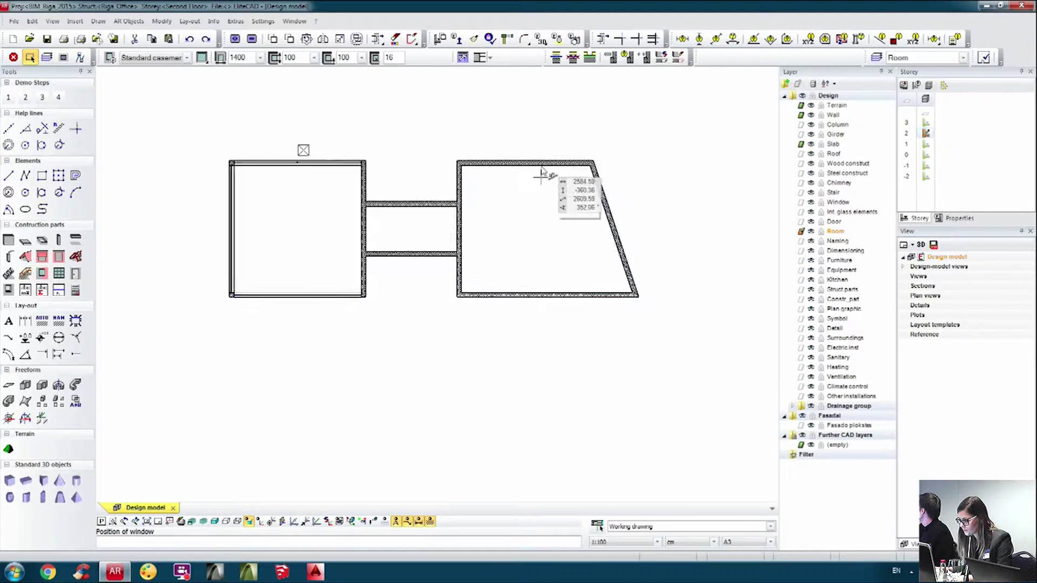
scroll(541, 164, up, 3)
click(519, 169)
scroll(436, 225, down, 2)
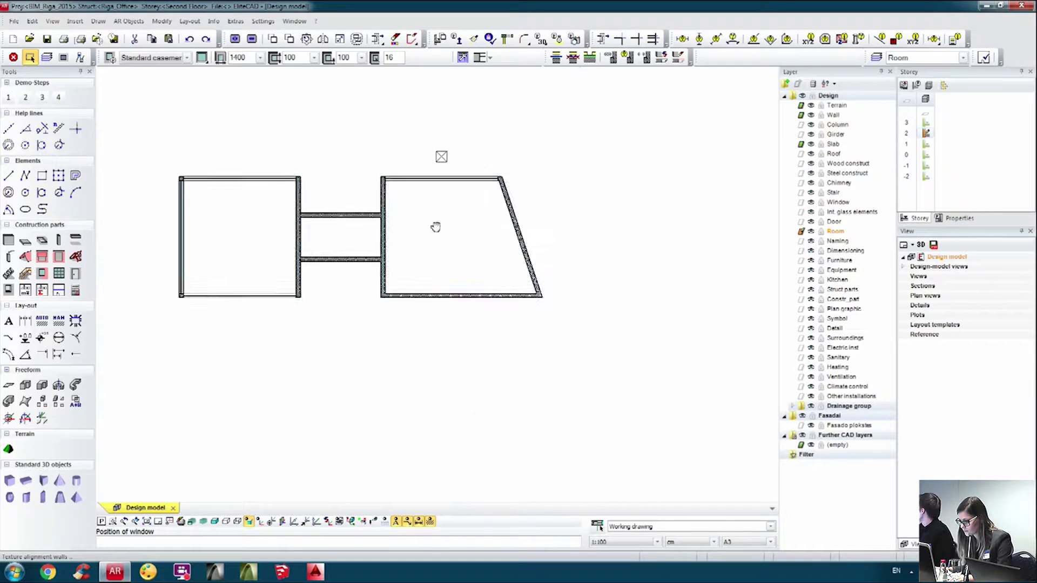
- Place 1400 cm wide windows in the second building's slanted wall and its axis 1 wall
scroll(518, 224, up, 2)
click(520, 227)
scroll(465, 280, down, 2)
scroll(498, 233, up, 1)
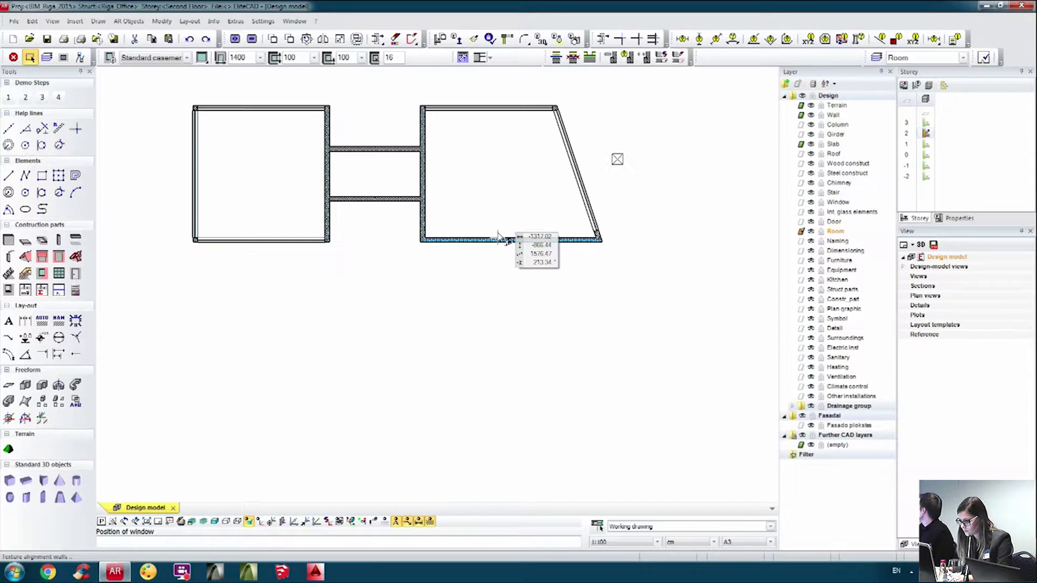
click(490, 287)
scroll(618, 387, up, 2)
- Set the window width to 100 cm and place a window in the connecting wall on axis 2
click(241, 57)
text(100)
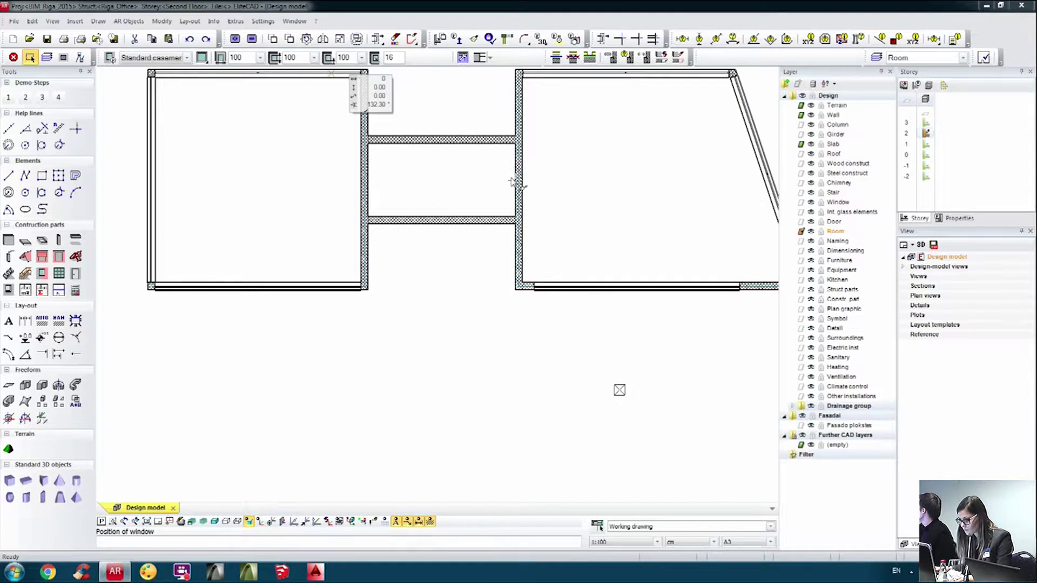
key(Escape)
scroll(423, 213, up, 2)
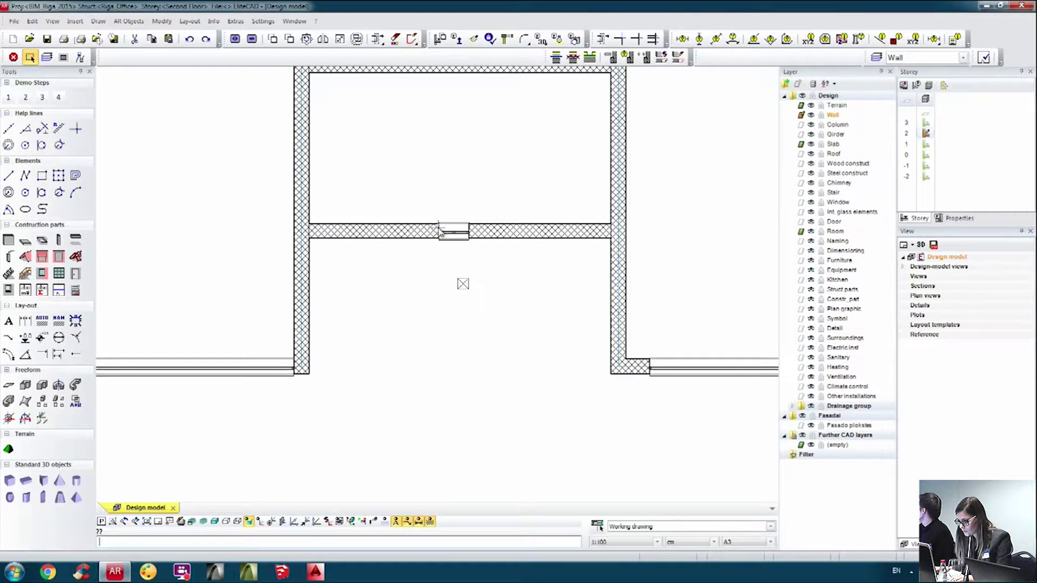
- Stretch both ends of the axis 2 connecting wall's window to the building walls, making it 1000 cm wide
scroll(442, 225, up, 2)
scroll(436, 232, up, 2)
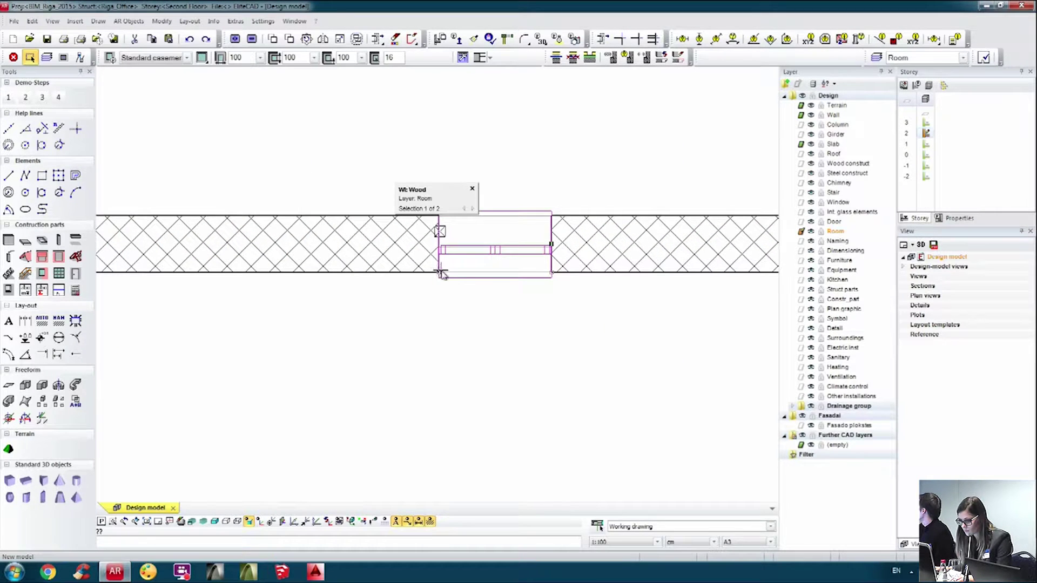
click(438, 271)
scroll(443, 269, down, 2)
click(224, 257)
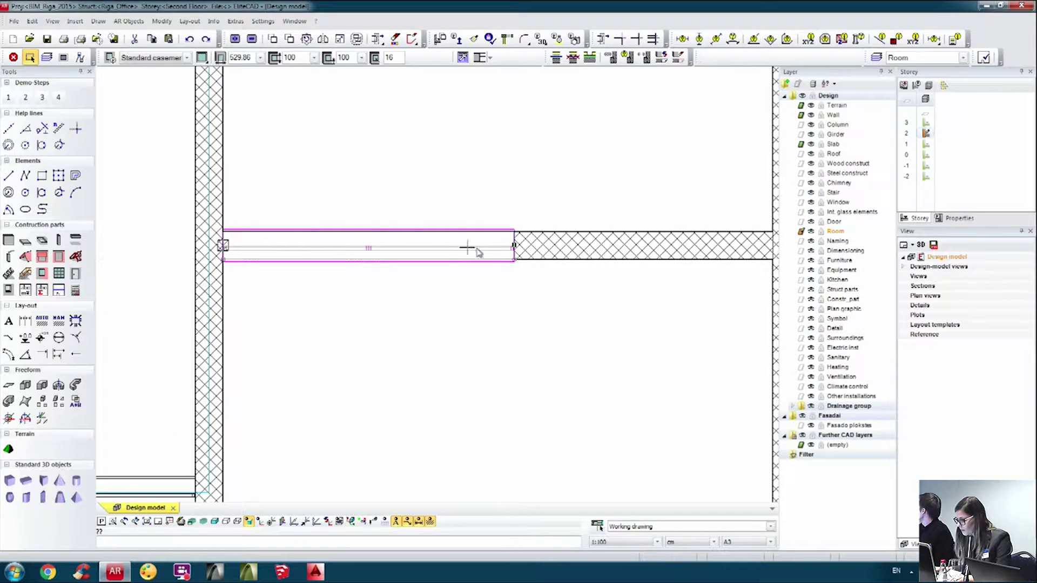
click(516, 262)
scroll(516, 261, down, 2)
click(673, 262)
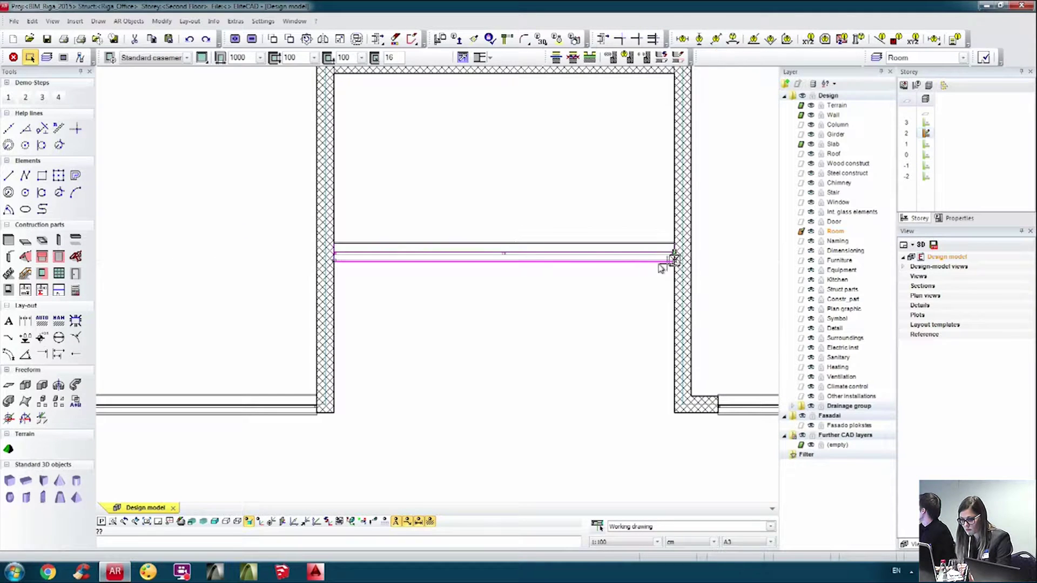
key(Escape)
- Place the 1000 cm wide window in the other connecting wall, along axis 3
click(43, 275)
scroll(250, 287, down, 1)
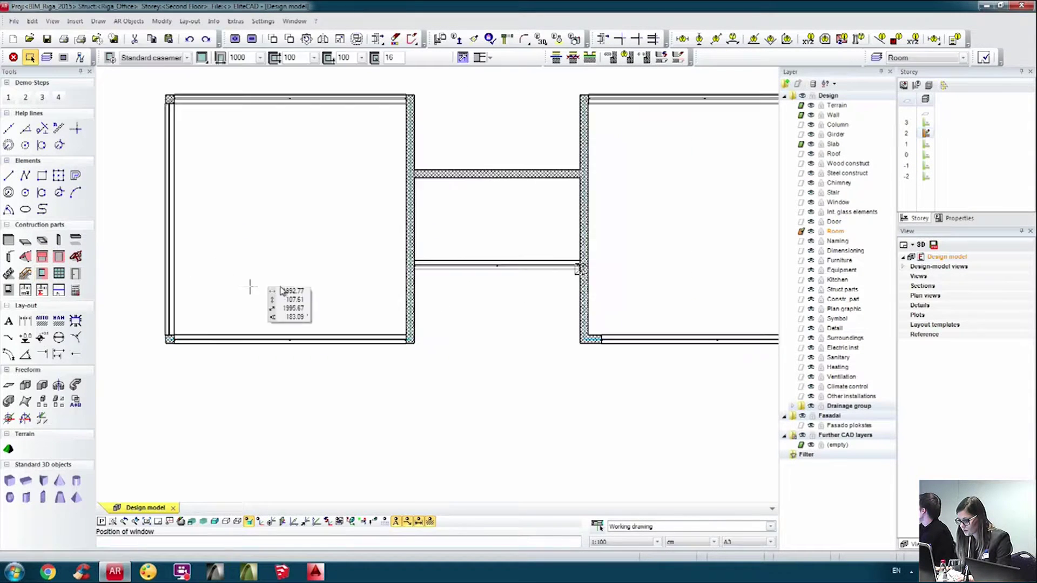
scroll(393, 212, up, 1)
key(Escape)
scroll(393, 166, down, 1)
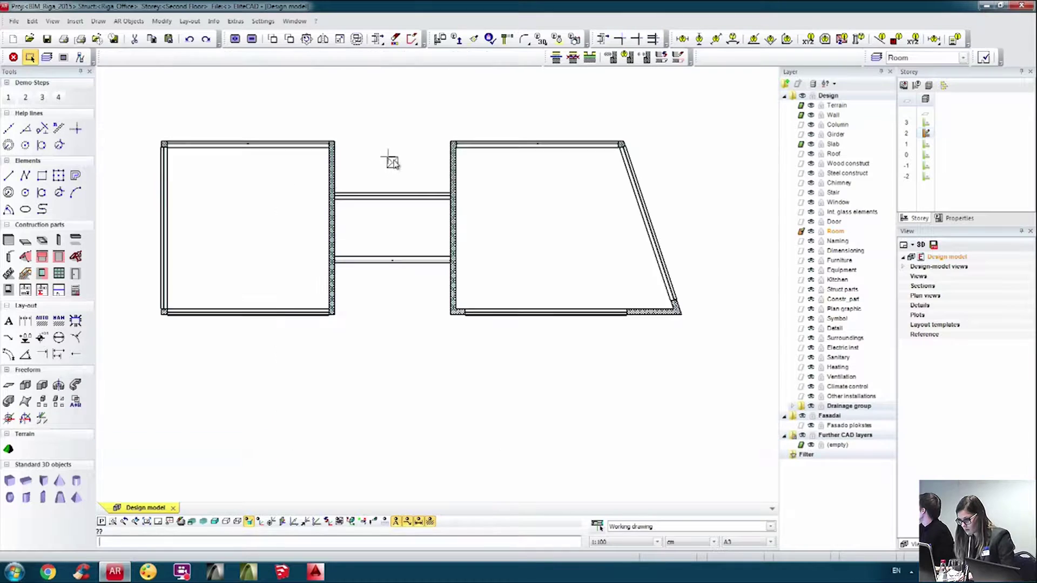
- Show the storey in a shaded 3D view and select all three windows of the first building
mouse_move(489, 252)
middle_down()
mouse_move(460, 265)
mouse_move(460, 239)
middle_up()
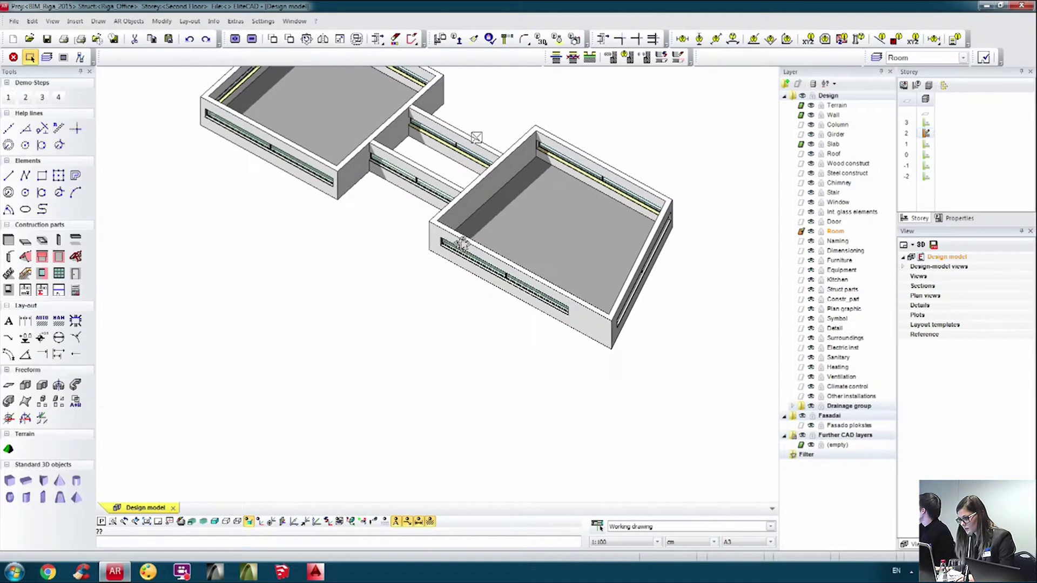
scroll(445, 271, down, 1)
scroll(363, 180, up, 2)
scroll(424, 260, down, 3)
scroll(424, 259, up, 2)
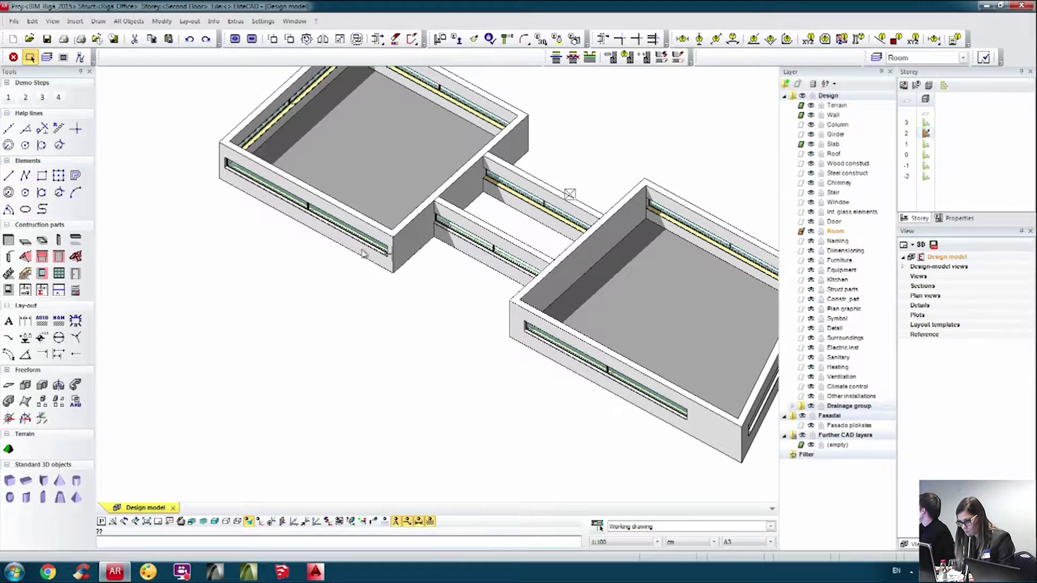
click(308, 209)
middle_drag(337, 258, 316, 324)
shift+click(282, 160)
scroll(413, 162, up, 2)
scroll(416, 157, down, 3)
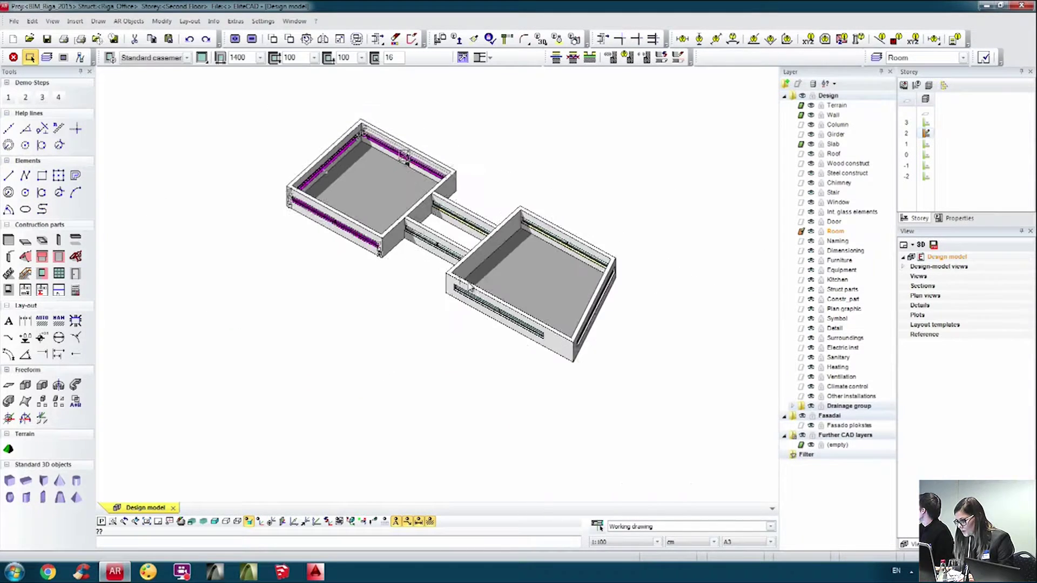
- Add the second building's axis 1 and axis 4 windows to the selection
scroll(448, 266, up, 3)
shift+click(469, 281)
scroll(642, 178, up, 2)
shift+click(614, 169)
scroll(613, 169, down, 3)
scroll(394, 170, up, 3)
- Extend the selection with the windows in both connecting walls and the second building's slanted wall
scroll(502, 166, up, 2)
shift+click(490, 183)
scroll(445, 262, down, 2)
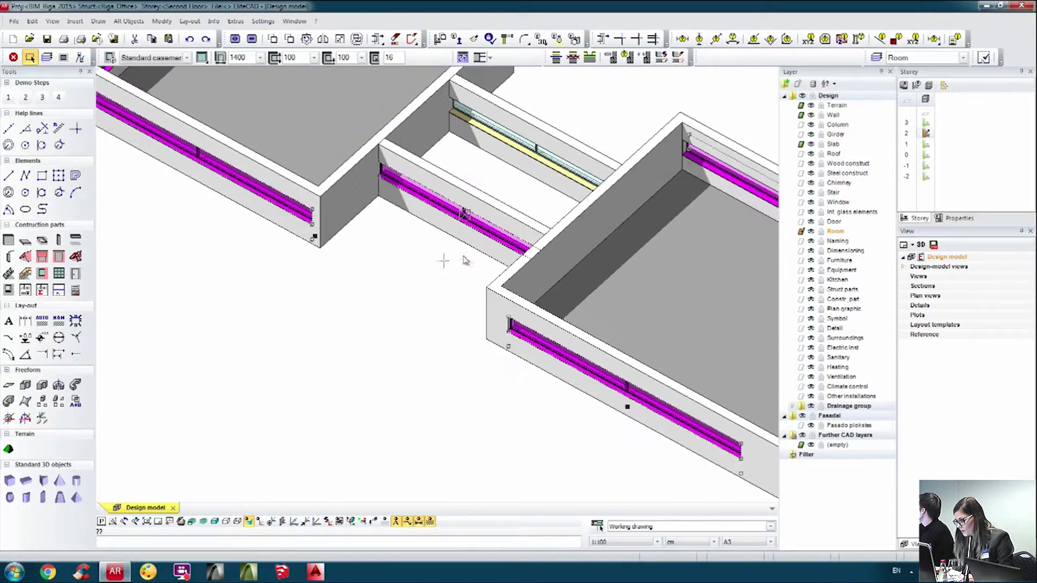
scroll(572, 181, up, 2)
shift+click(529, 136)
scroll(346, 118, down, 1)
scroll(341, 128, down, 3)
scroll(601, 259, up, 4)
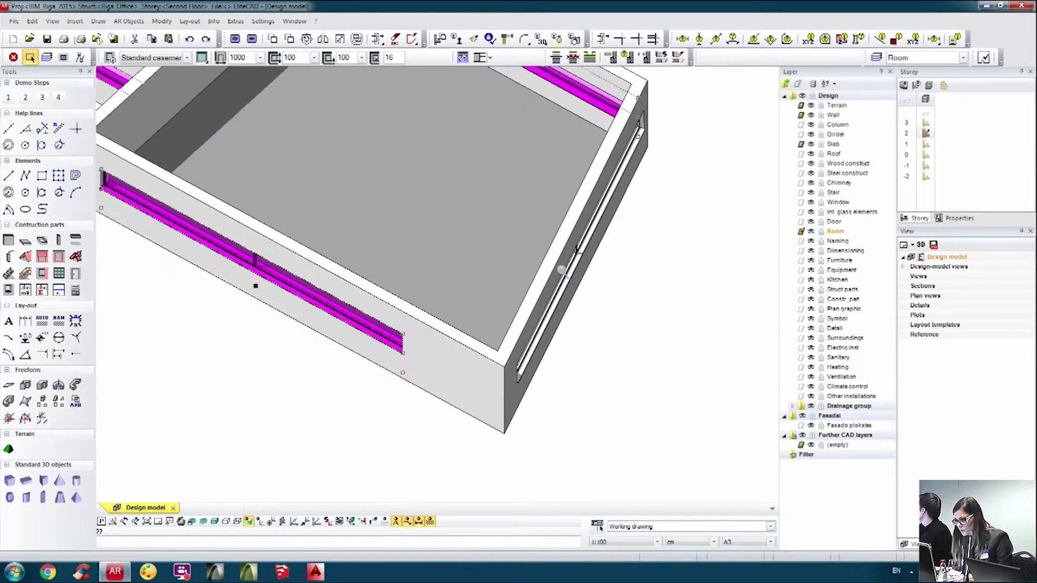
shift+click(577, 251)
scroll(583, 252, down, 1)
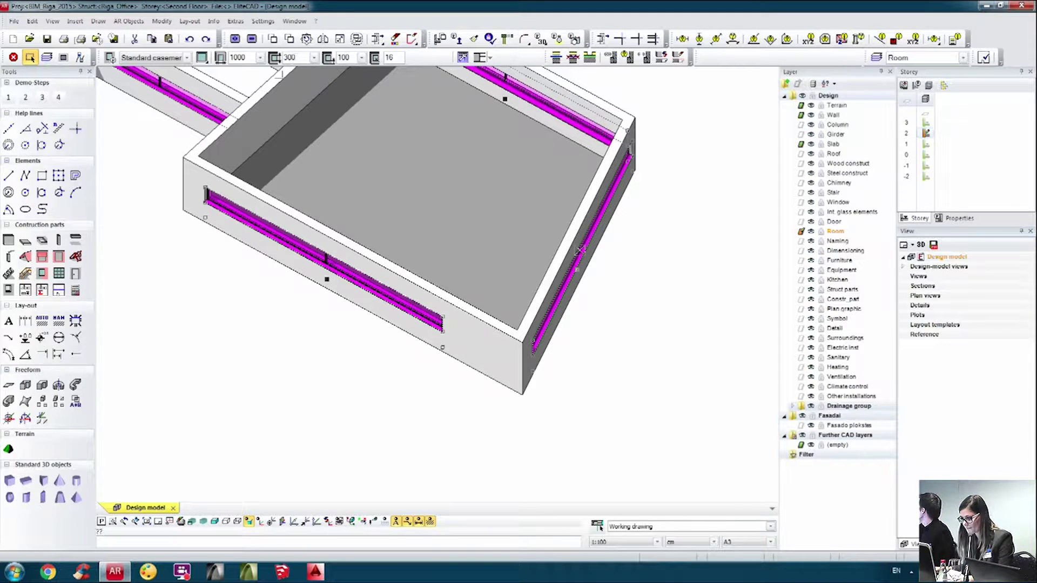
- Set the sill height of all selected windows on the Second Floor to 0
scroll(429, 259, down, 2)
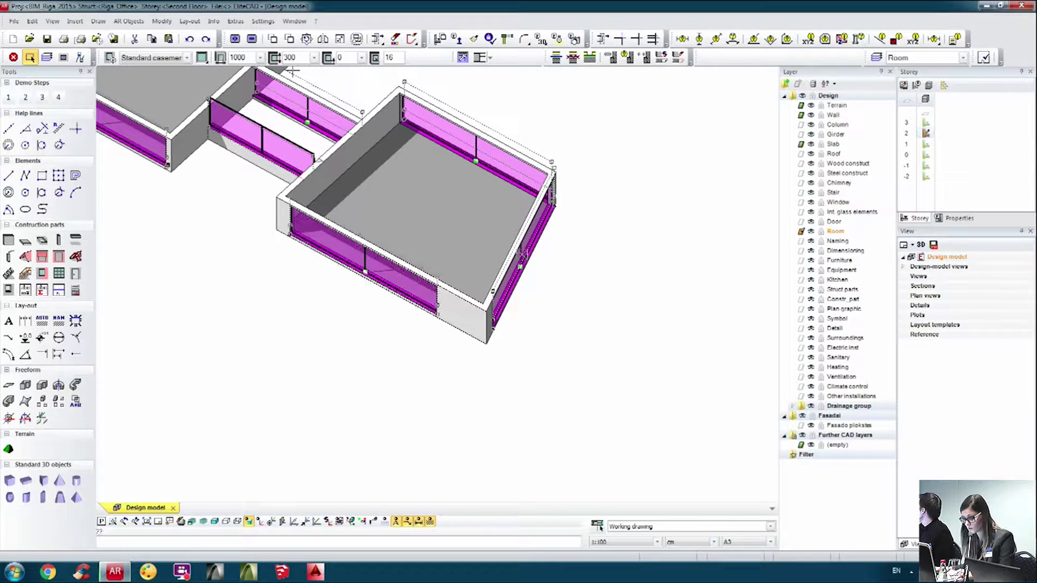
scroll(546, 227, down, 3)
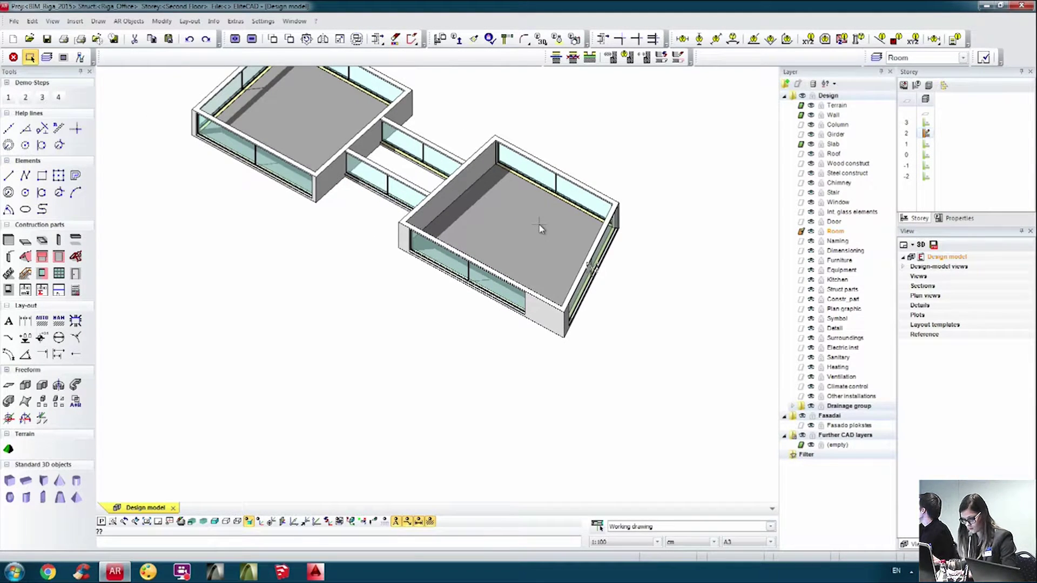
- Return the Second Floor to plan view and show the lettered and numbered axis grid with it
key(F5)
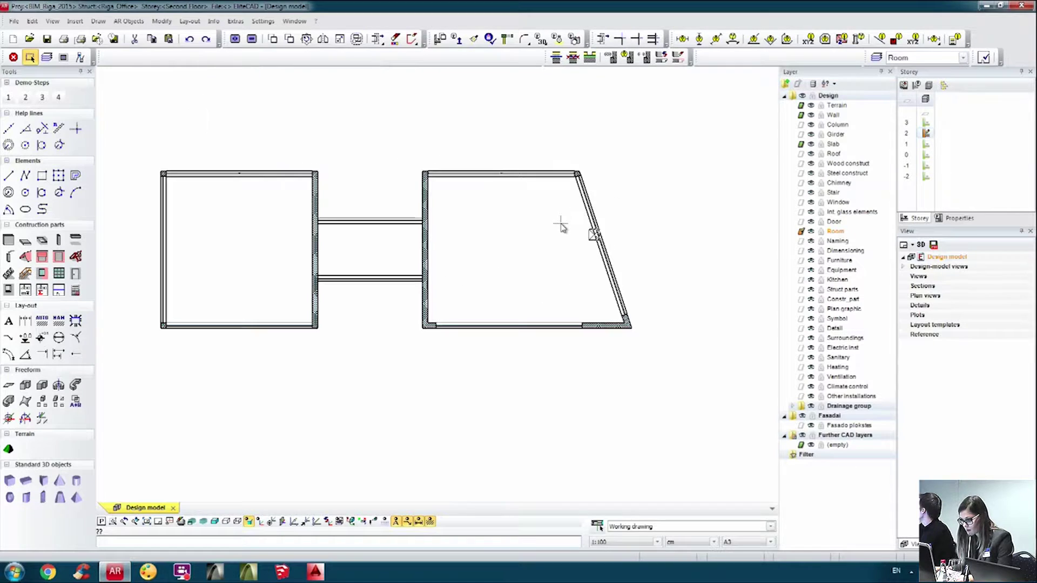
scroll(450, 248, up, 5)
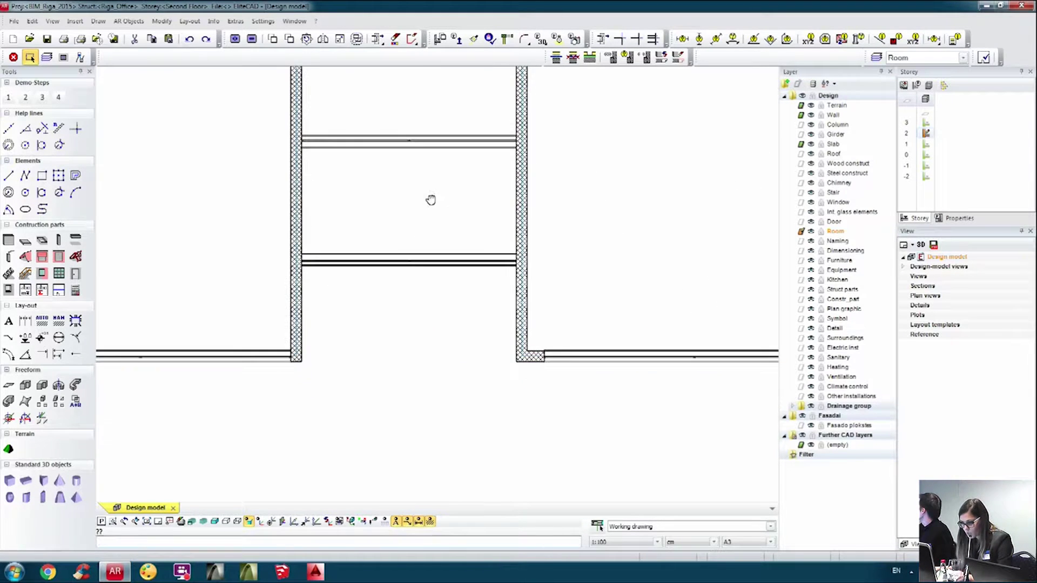
scroll(207, 286, down, 2)
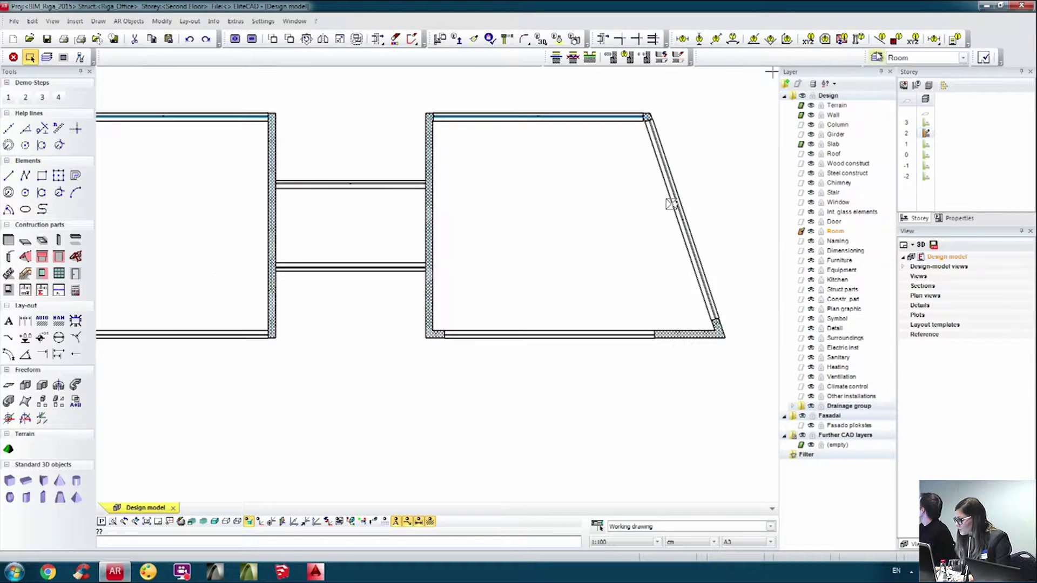
right_click(947, 122)
click(952, 134)
scroll(527, 170, down, 3)
scroll(753, 135, up, 3)
middle_drag(250, 148, 390, 202)
scroll(264, 216, up, 2)
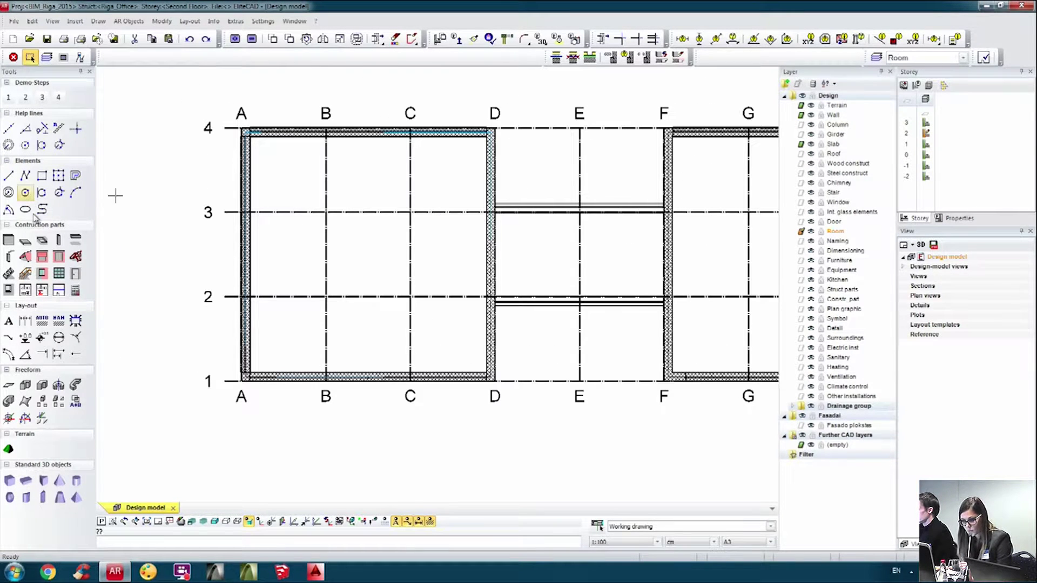
- Place square 40 cm concrete columns at axis intersections B3 and C3 in the first building
click(58, 238)
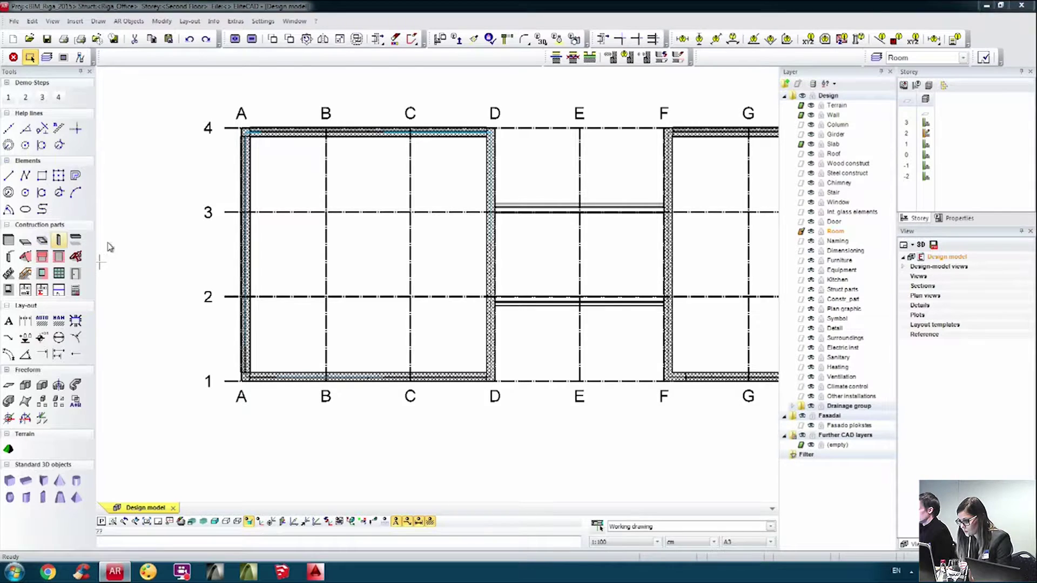
scroll(333, 230, up, 2)
click(425, 191)
scroll(371, 220, down, 1)
scroll(412, 195, up, 6)
click(421, 195)
scroll(330, 216, down, 4)
scroll(450, 227, up, 2)
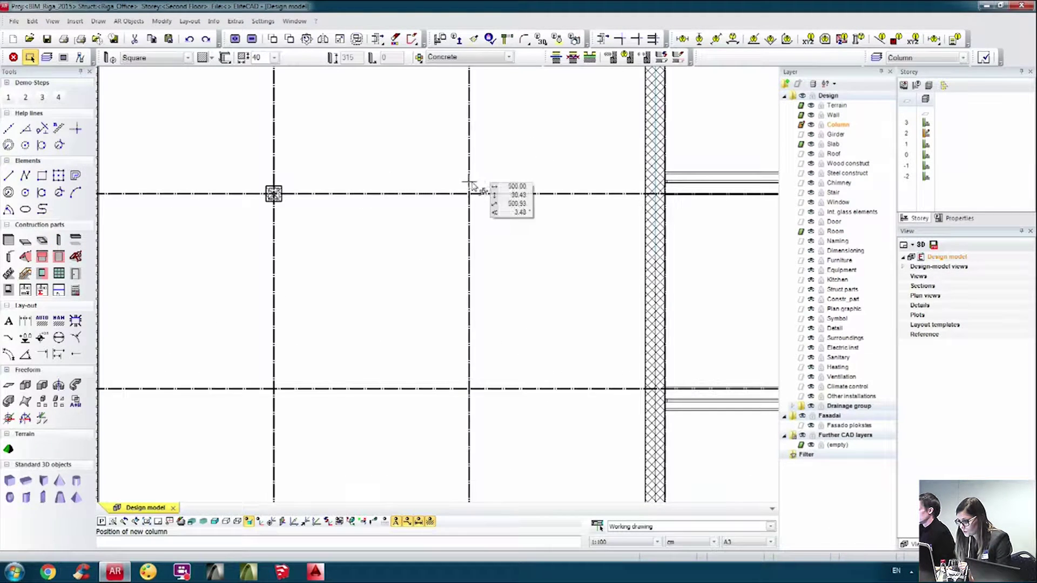
click(470, 194)
click(471, 197)
- Add square 40 cm columns at axis intersections B2 and C2
scroll(470, 197, down, 3)
scroll(389, 293, up, 2)
click(363, 295)
click(365, 296)
scroll(365, 296, down, 1)
scroll(467, 295, up, 1)
click(474, 286)
click(471, 287)
- Place square 40 cm columns in the second building at axis intersections G3 and H3
scroll(389, 294, down, 1)
middle_drag(388, 294, 275, 312)
middle_drag(563, 238, 245, 263)
scroll(473, 248, down, 1)
click(537, 208)
click(651, 213)
click(660, 216)
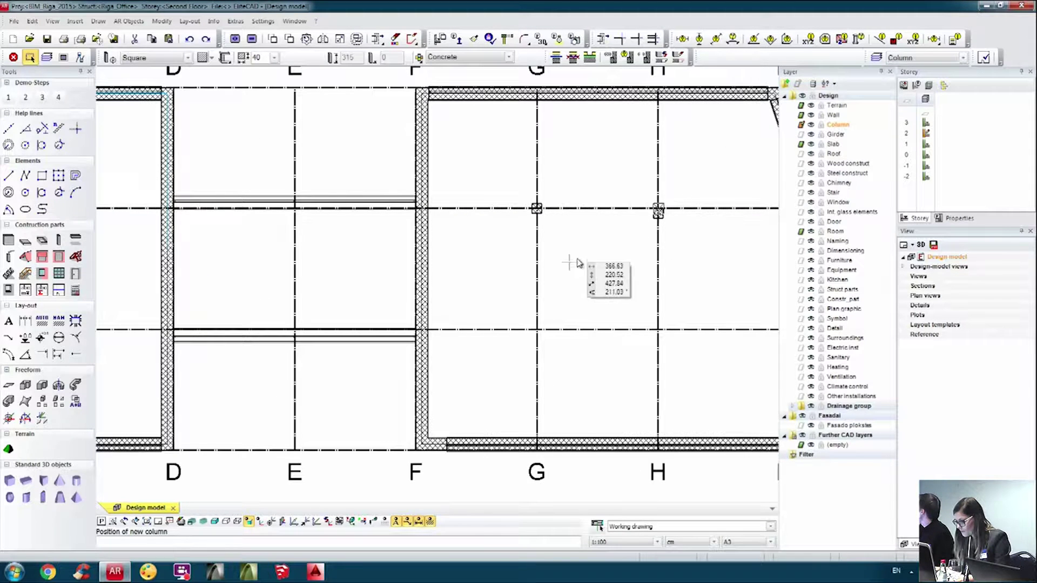
- Add square 40 cm columns along axis 2 at intersections G2, H2 and I2
click(536, 330)
click(540, 332)
scroll(540, 330, down, 1)
scroll(611, 331, up, 2)
click(635, 329)
click(636, 331)
middle_drag(588, 330, 382, 326)
scroll(578, 334, up, 1)
click(563, 322)
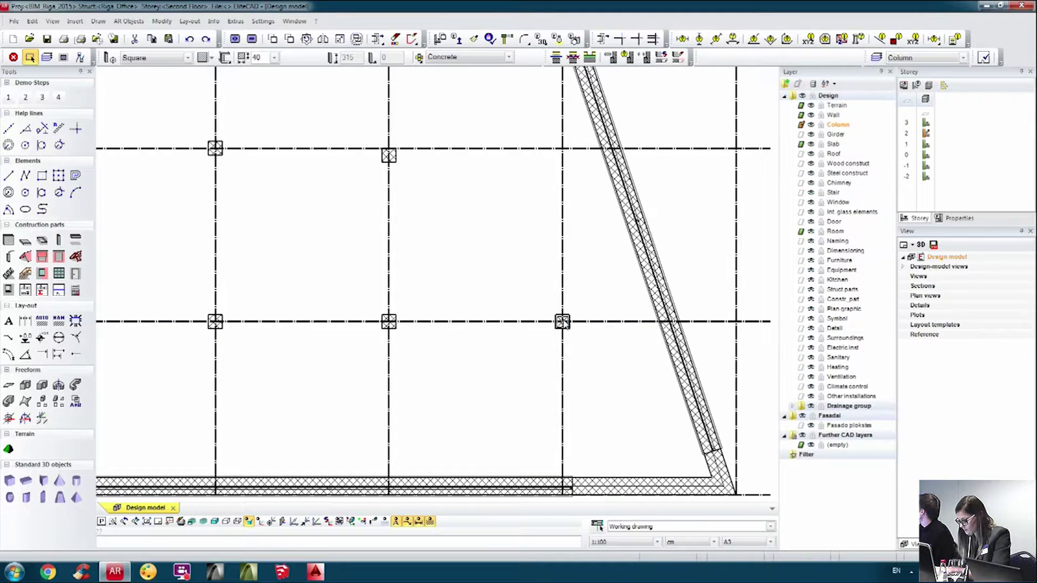
click(563, 323)
- Delete the misplaced column just off axis intersection H3
scroll(357, 149, up, 2)
key(Escape)
click(426, 166)
key(Delete)
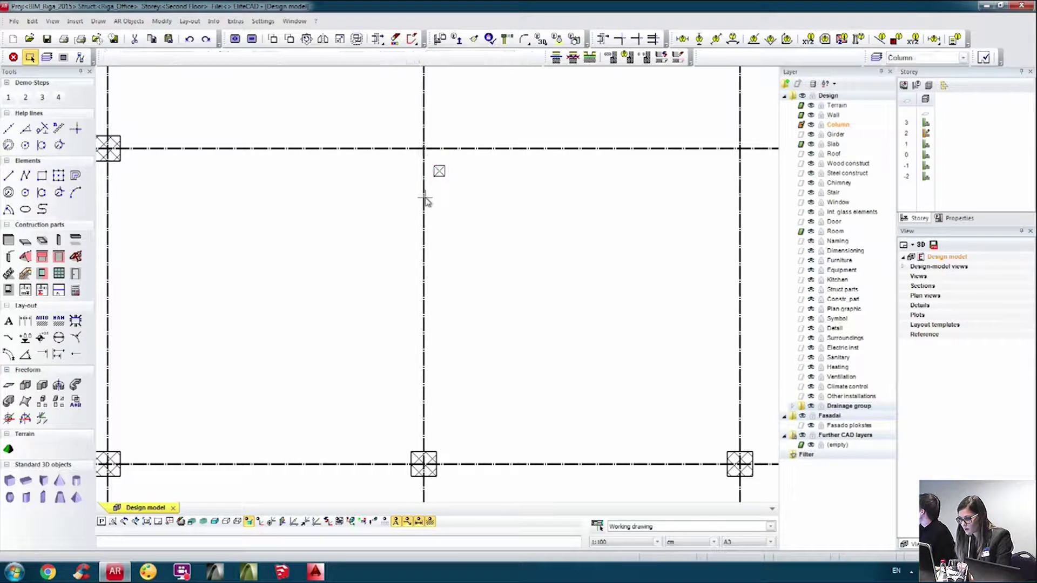
- Place square 40 cm concrete columns exactly at axis intersections H3 and I3
click(59, 240)
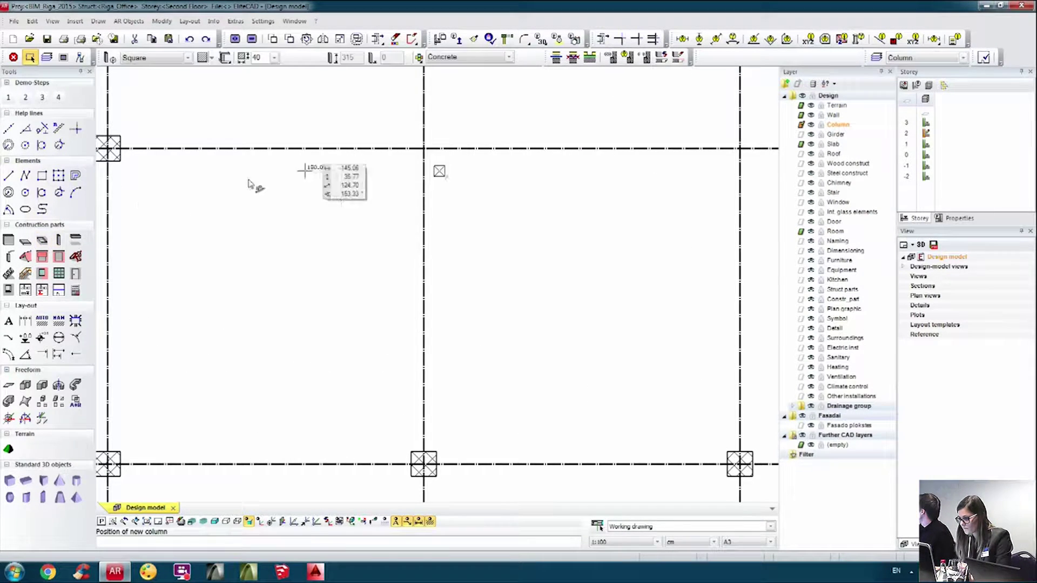
click(423, 149)
click(424, 150)
scroll(504, 152, down, 2)
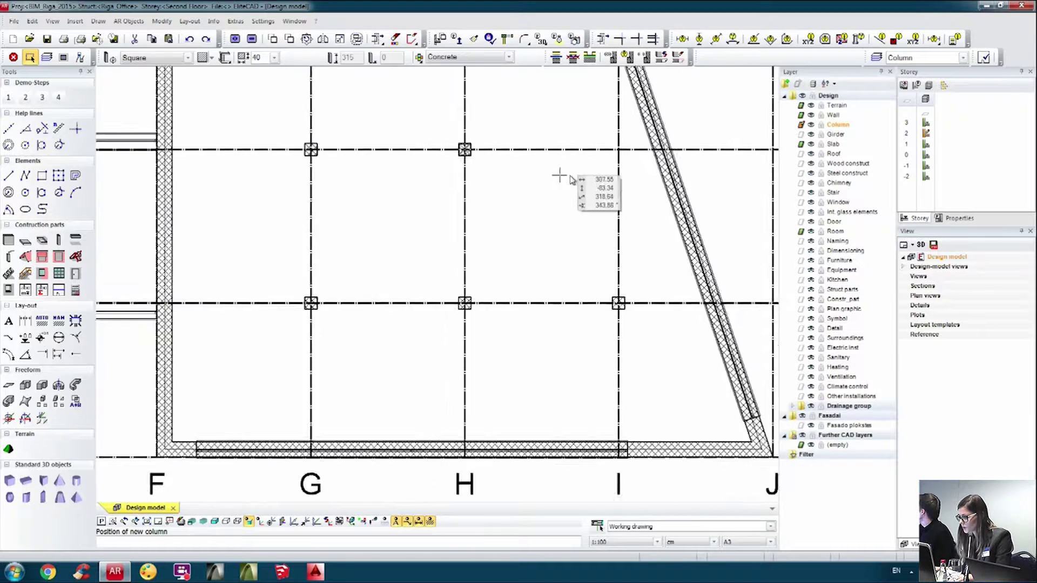
scroll(619, 156, up, 1)
click(619, 145)
click(619, 147)
scroll(656, 142, down, 2)
key(Escape)
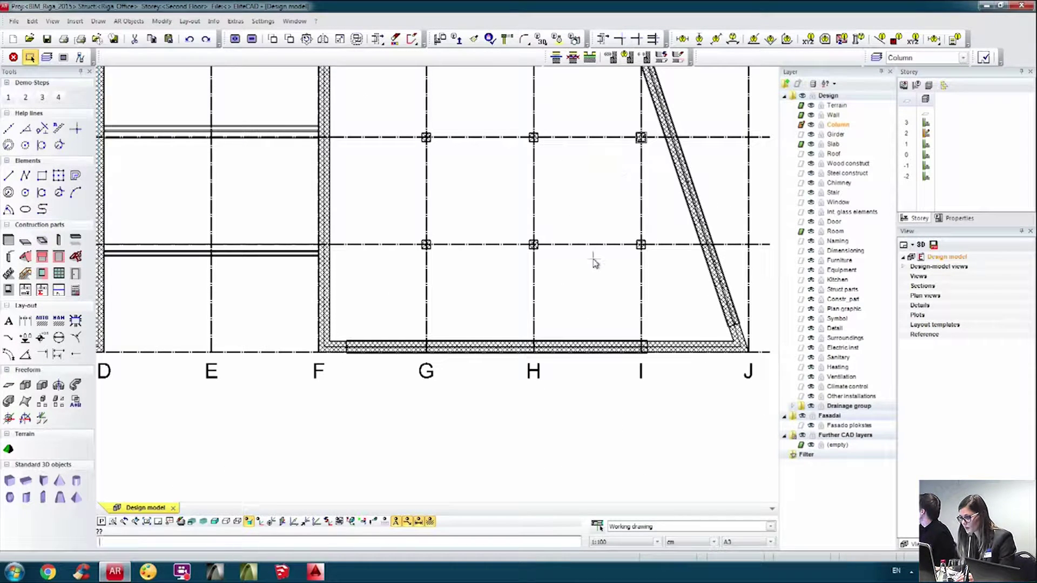
- Isolate the Second Floor in a shaded 3D view and check the columns in both buildings
scroll(605, 286, down, 2)
middle_drag(607, 303, 557, 296)
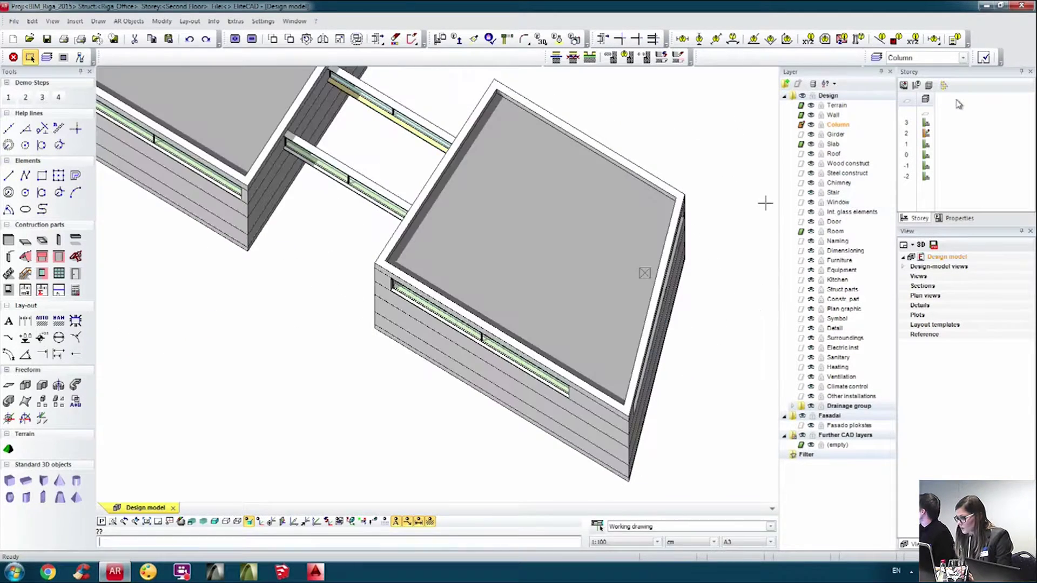
click(925, 134)
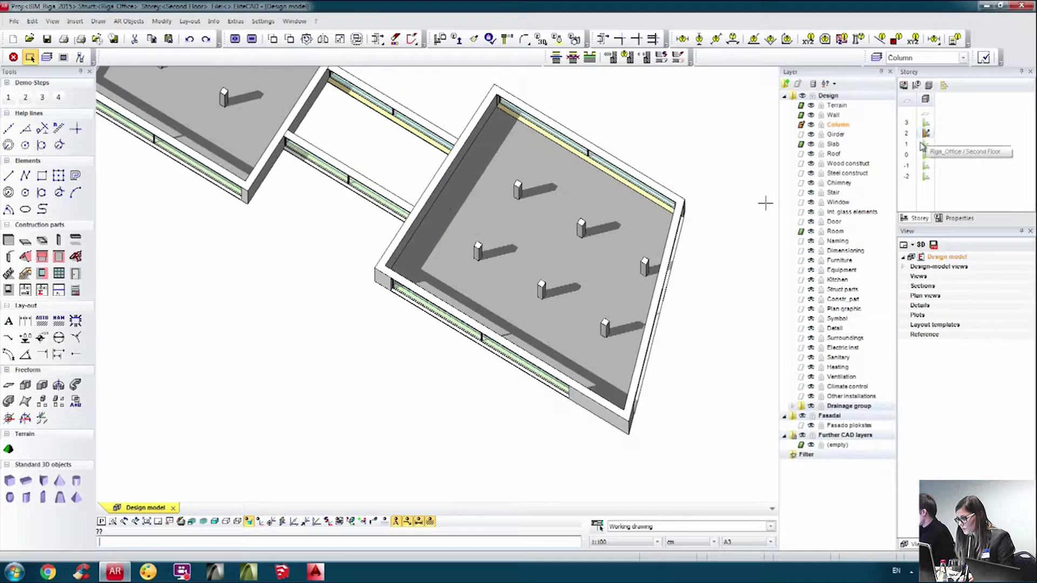
scroll(763, 221, down, 2)
middle_drag(636, 273, 642, 254)
scroll(503, 143, down, 1)
scroll(503, 143, up, 3)
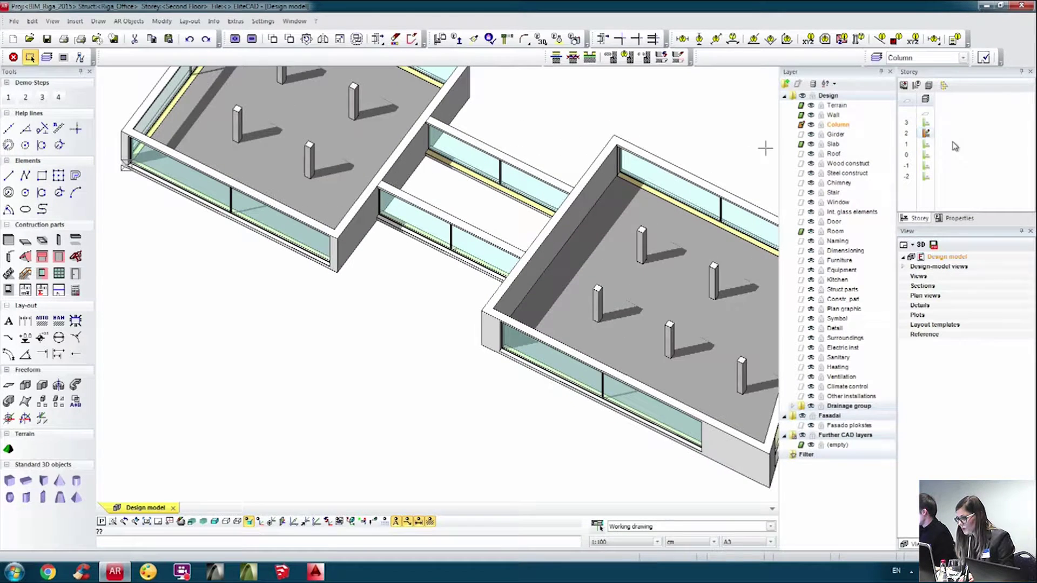
- Activate the First Floor and copy the first building's four columns and its axis 1 window into it from the Second Floor
click(927, 145)
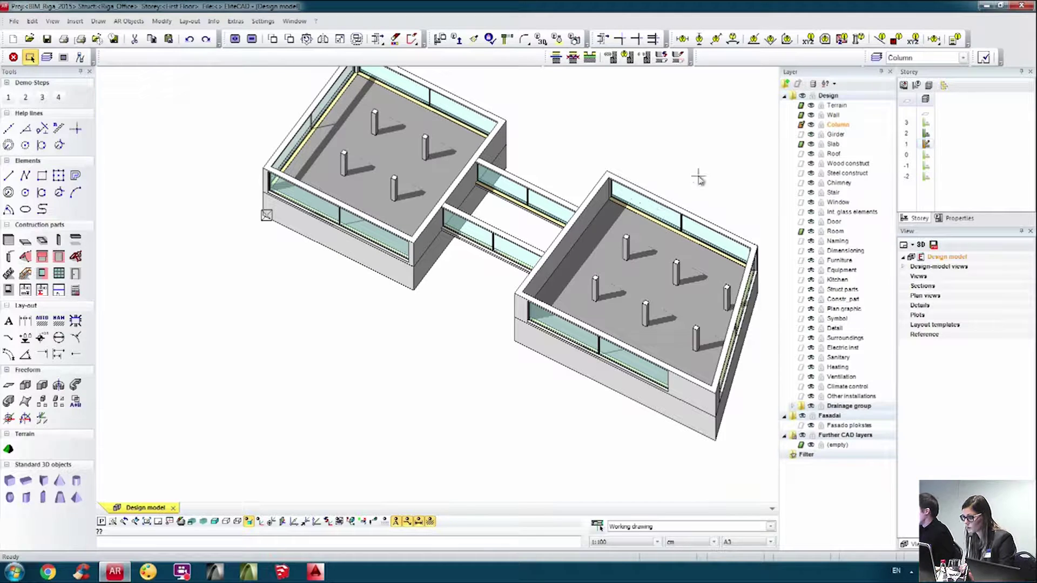
scroll(453, 140, up, 3)
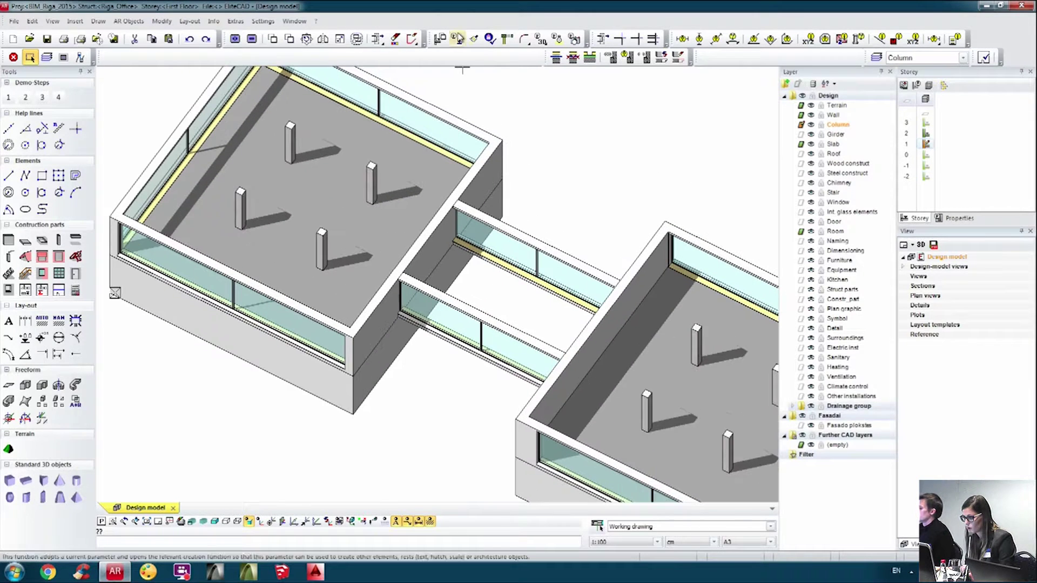
click(440, 39)
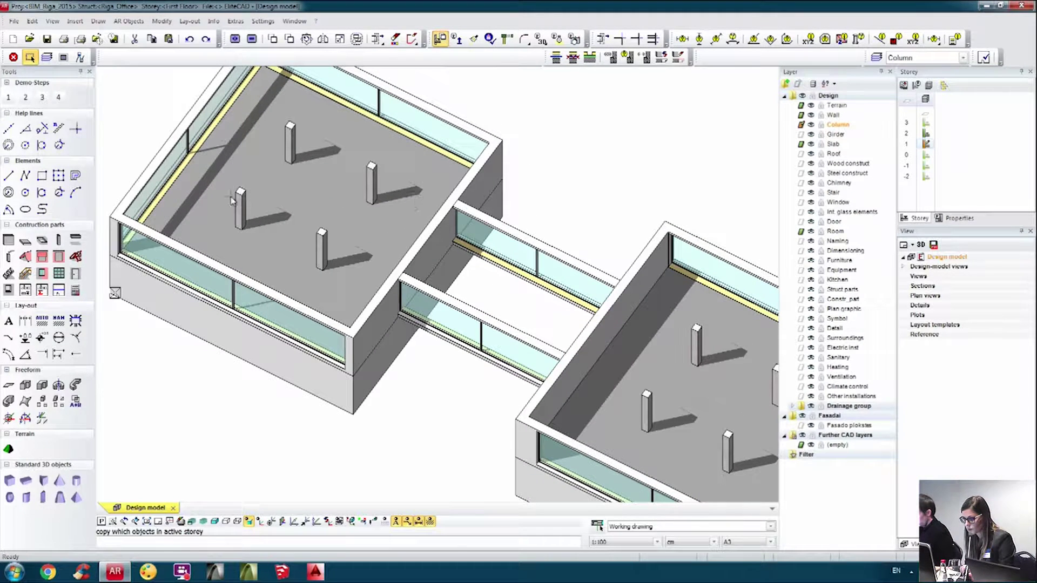
click(291, 135)
click(371, 179)
click(320, 244)
click(238, 289)
- Copy the second building's six columns and the windows of both connecting walls into the First Floor
scroll(199, 167, down, 3)
scroll(415, 270, up, 2)
scroll(410, 278, down, 2)
scroll(366, 317, up, 1)
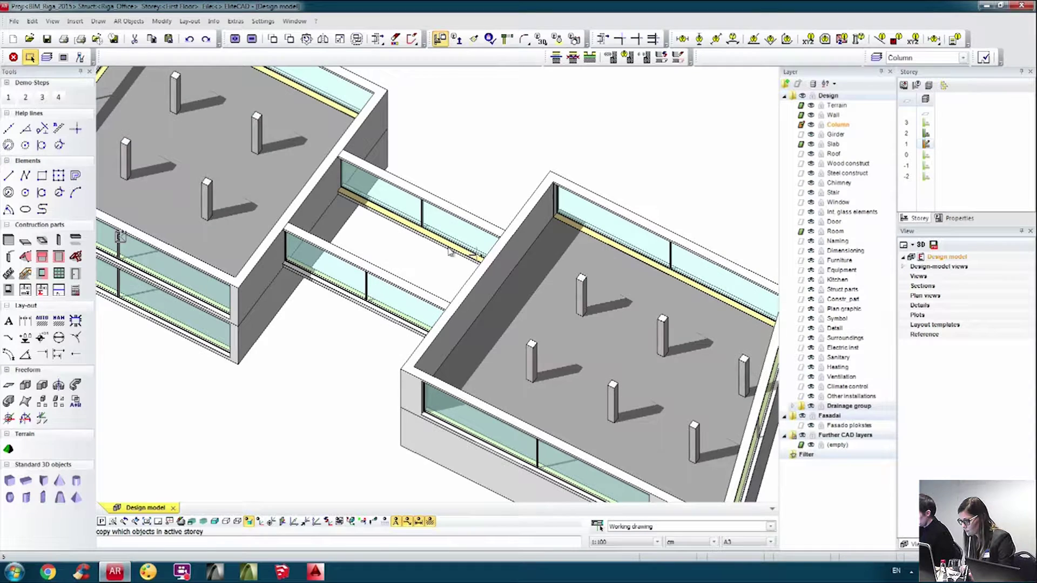
scroll(451, 254, down, 2)
scroll(502, 325, up, 2)
click(579, 368)
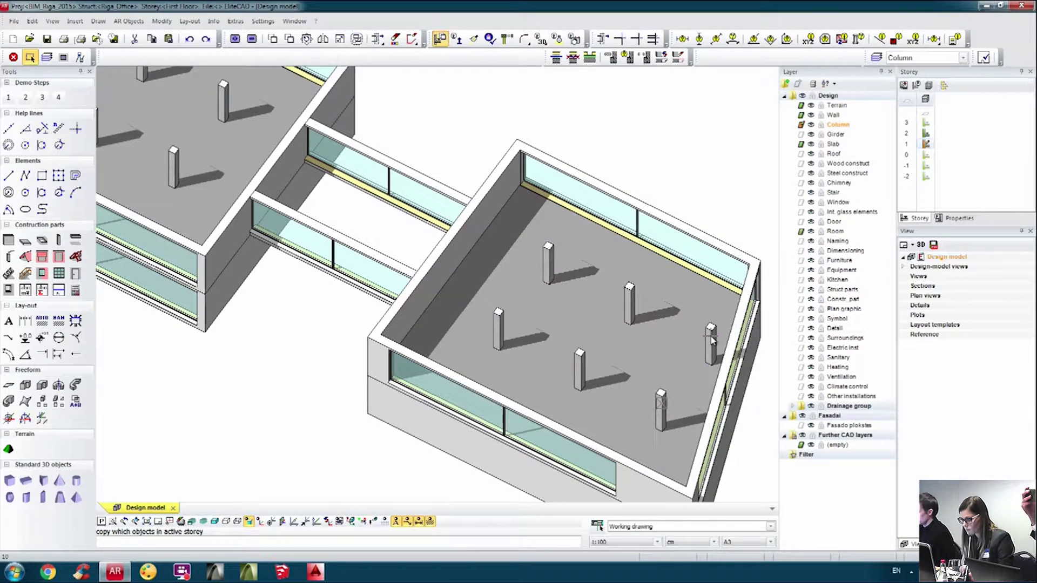
scroll(378, 259, up, 2)
scroll(485, 147, down, 5)
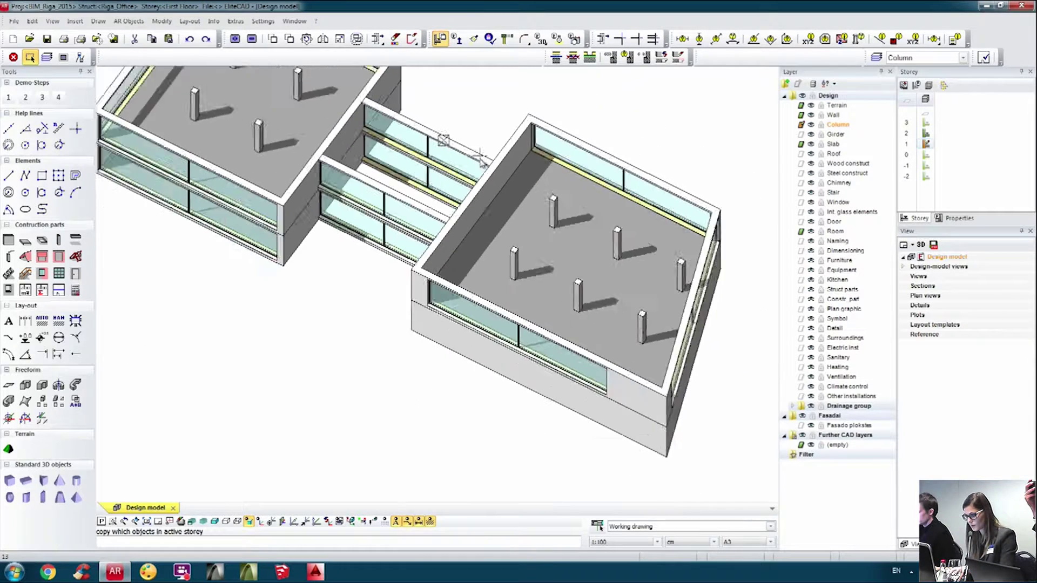
key(Escape)
- In plan view, draw a rectangular concrete slab between the two buildings, reaching to the outer faces of the connecting walls
key(F5)
scroll(394, 238, down, 1)
scroll(398, 212, up, 1)
scroll(277, 241, down, 1)
scroll(106, 234, up, 1)
click(25, 243)
scroll(298, 206, up, 3)
scroll(400, 214, down, 2)
middle_drag(382, 231, 153, 281)
scroll(337, 208, up, 1)
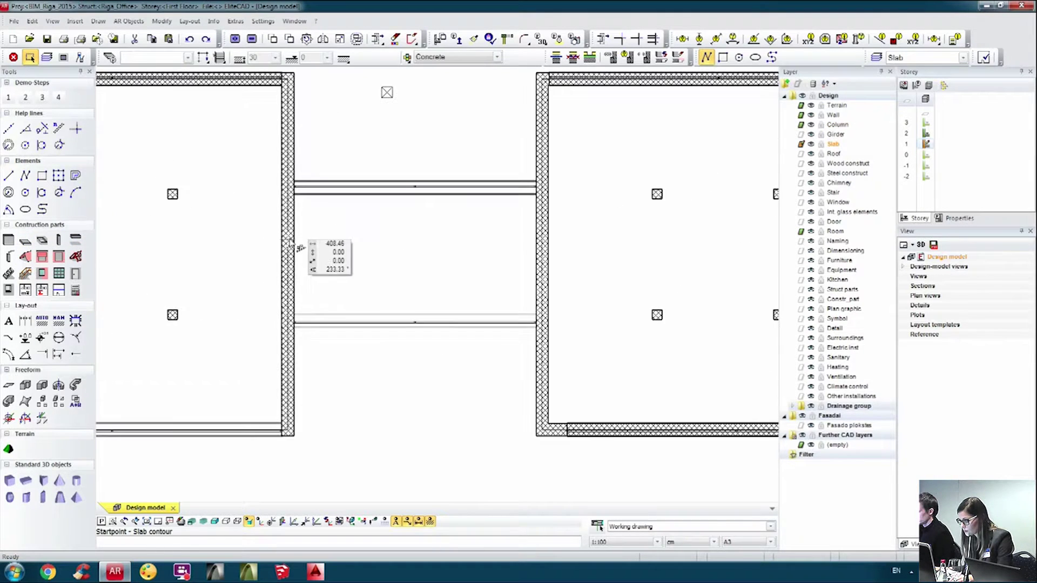
click(294, 179)
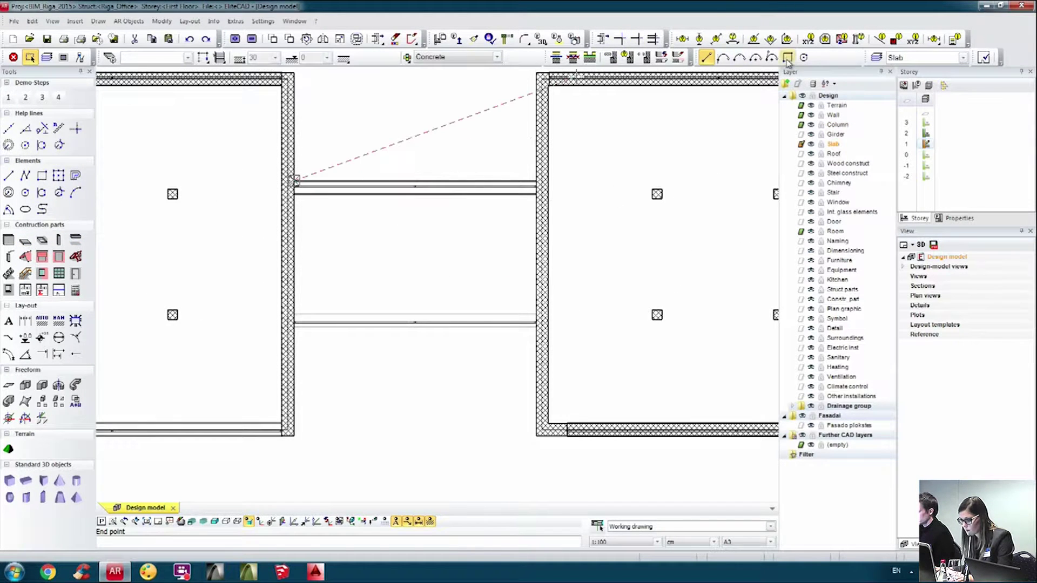
click(535, 181)
click(295, 327)
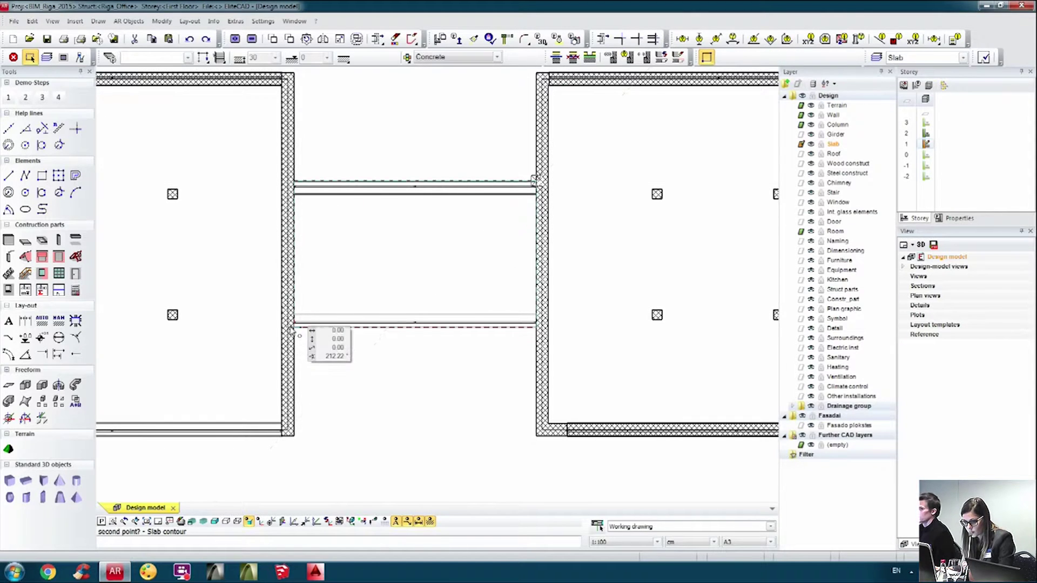
key(Escape)
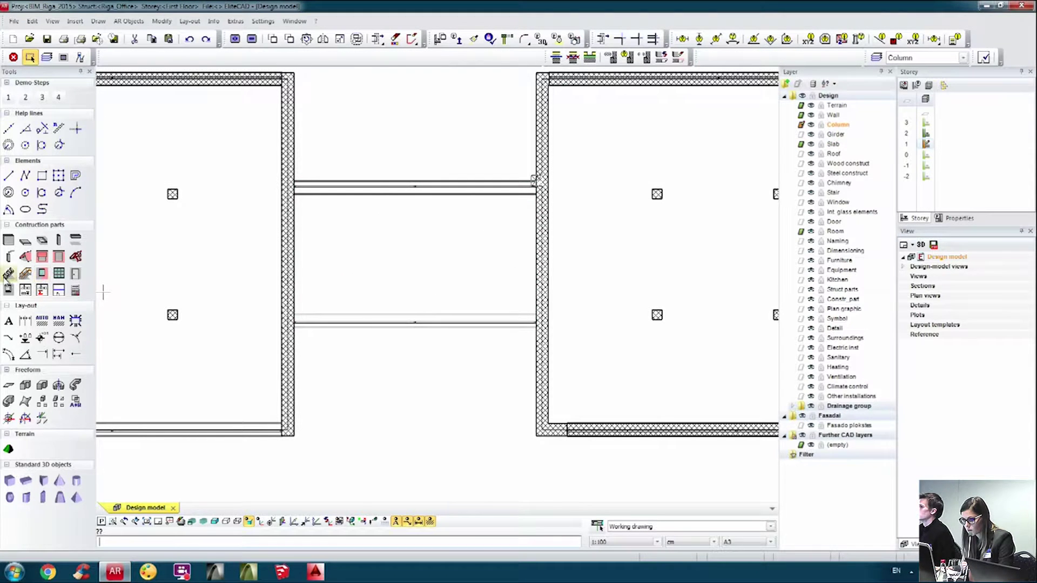
- Place a dog-leg stair with intermediate landing, type Betontreppe, in the connecting section of the First Floor
click(7, 274)
click(111, 57)
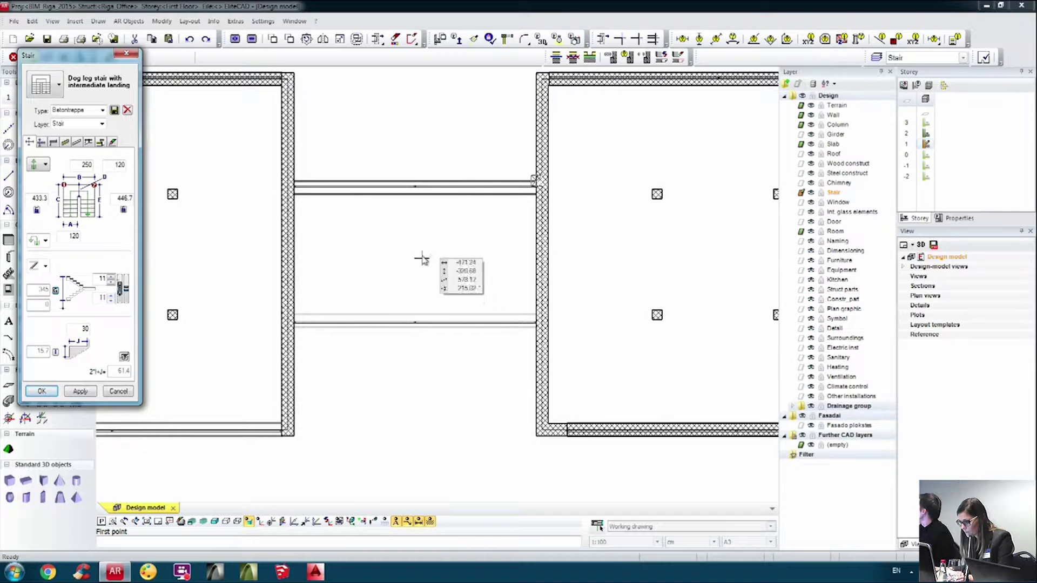
click(389, 287)
click(483, 287)
double_click(430, 224)
scroll(355, 147, up, 1)
scroll(355, 149, up, 1)
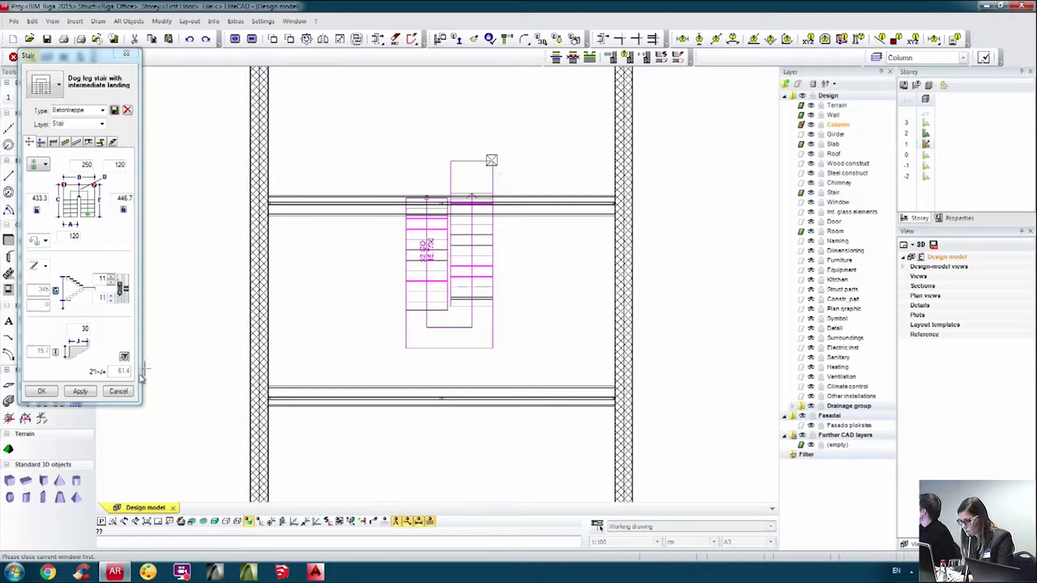
click(41, 391)
- Rotate the stair by 90° about its corner beyond the axis 3 connecting wall
click(439, 202)
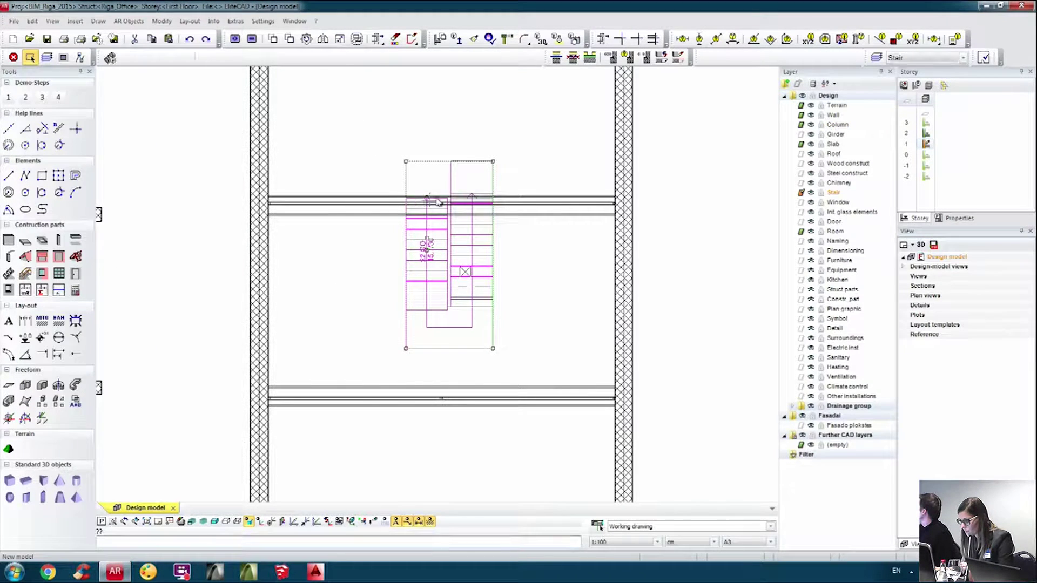
click(306, 39)
click(493, 161)
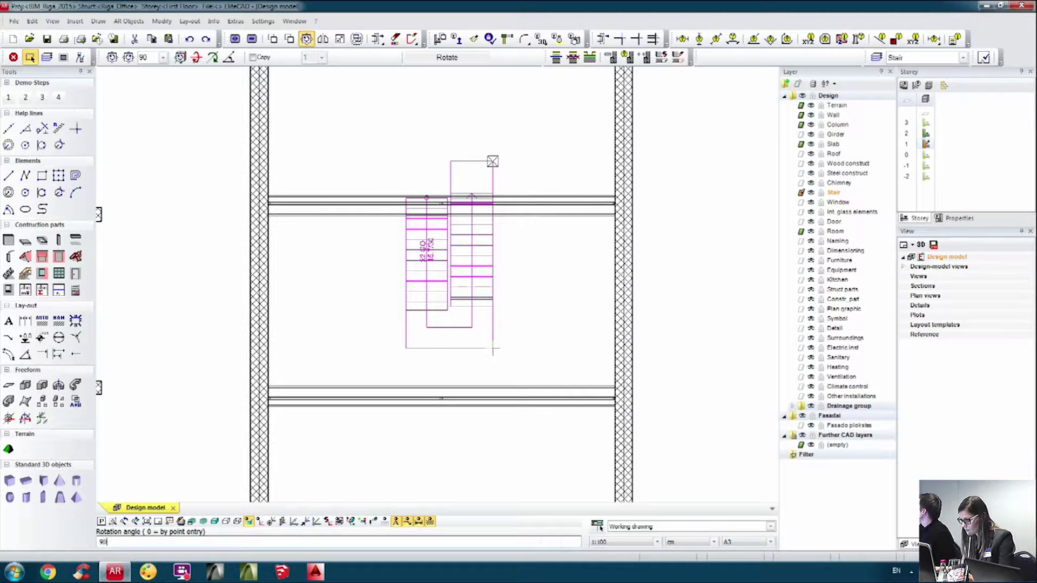
key(Return)
- Move the rotated stair into the space between the two connecting walls
right_click(551, 189)
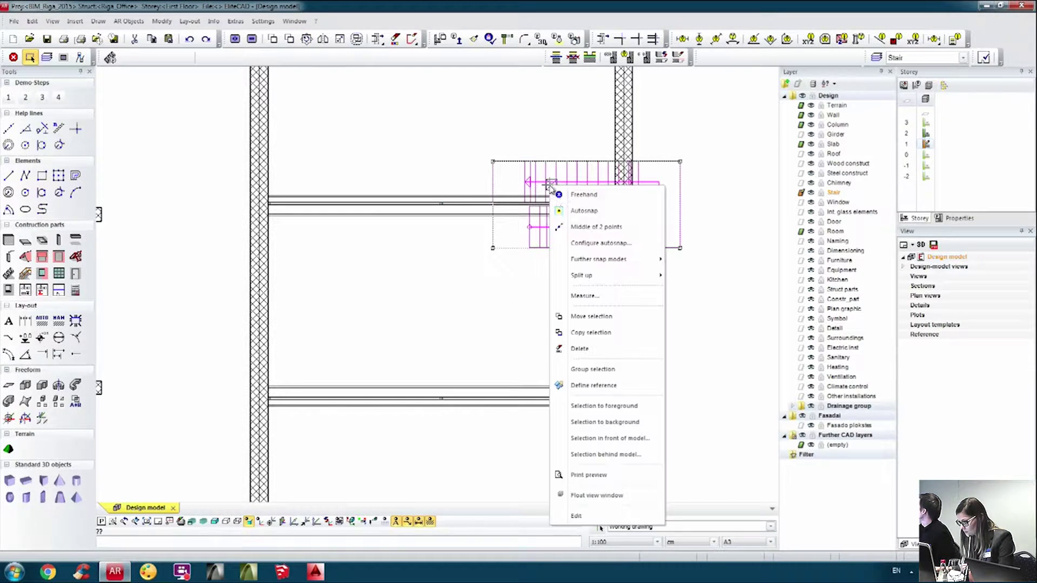
click(598, 319)
click(567, 192)
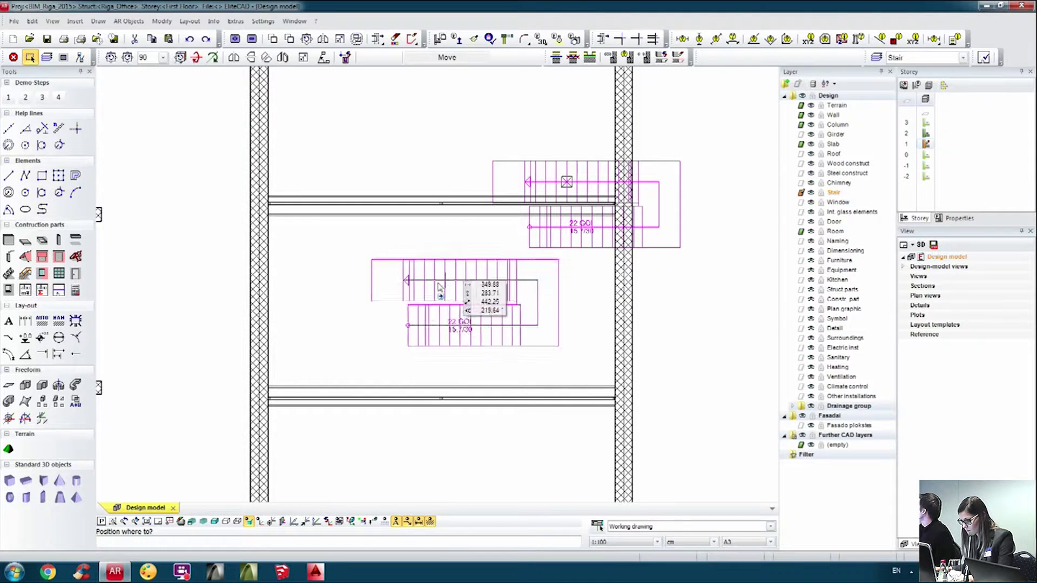
click(426, 274)
scroll(403, 252, down, 3)
key(Escape)
- Examine the stair's placement between the buildings in a 3D view and in a shaded view from above
mouse_move(519, 344)
middle_down()
mouse_move(500, 342)
mouse_move(536, 371)
mouse_move(517, 318)
mouse_move(519, 329)
middle_up()
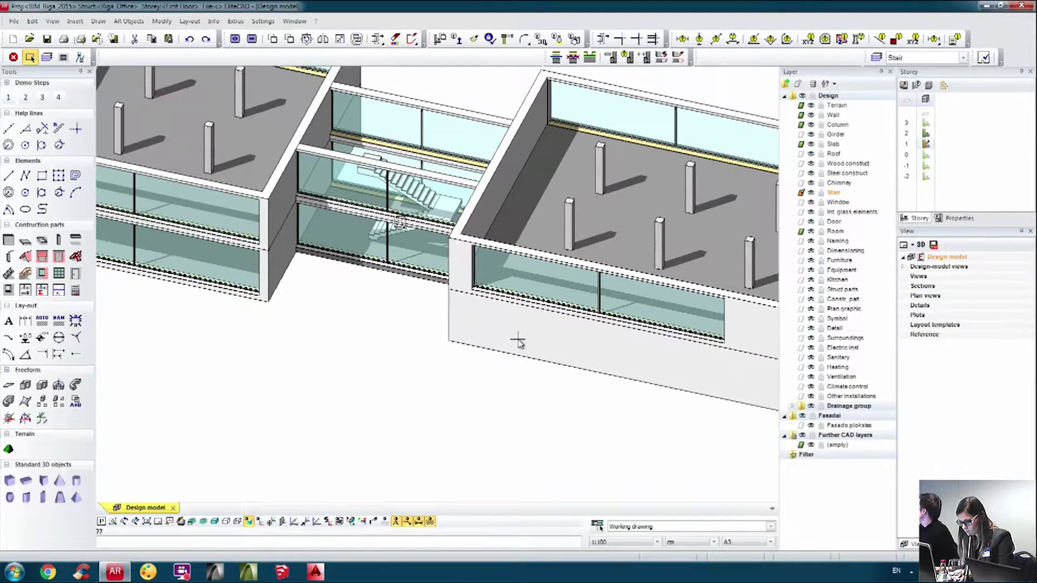
key(F2)
scroll(496, 286, up, 2)
key(ctrl+3)
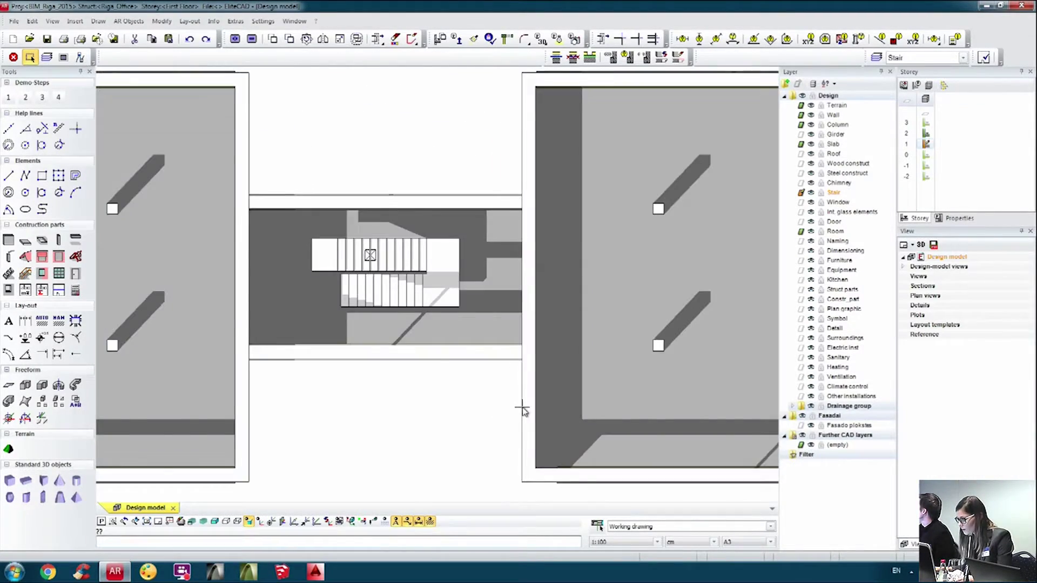
- Activate the Second Floor and copy the connecting section's slab from the storey below into it
scroll(590, 335, down, 3)
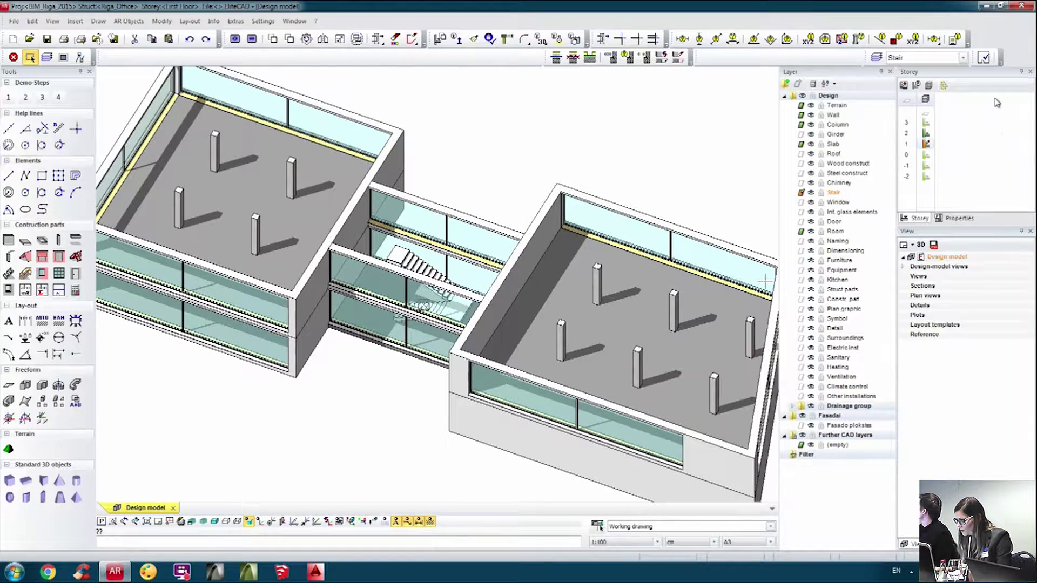
click(926, 133)
scroll(397, 81, up, 2)
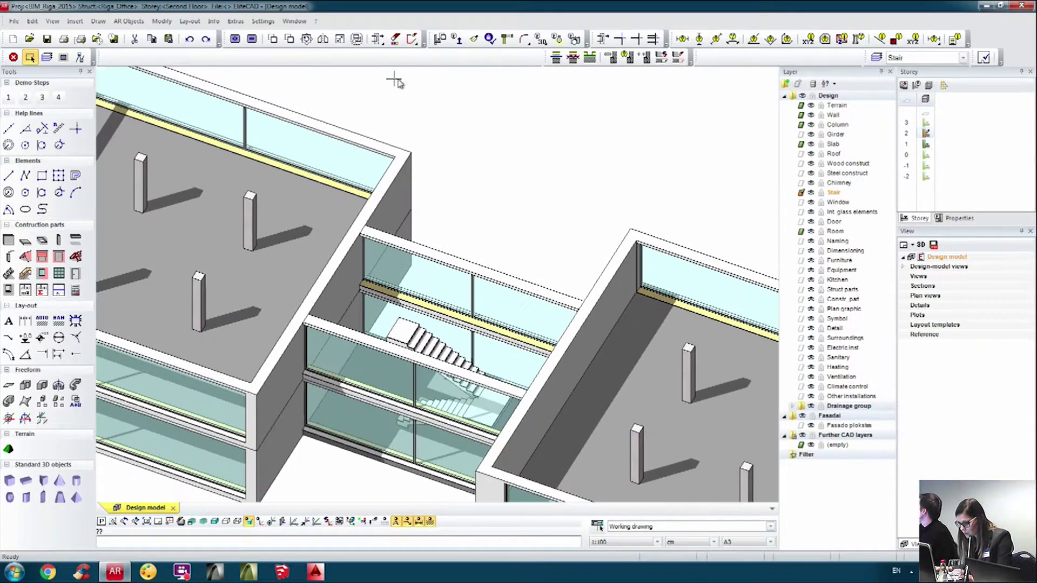
click(440, 40)
middle_drag(429, 462, 444, 275)
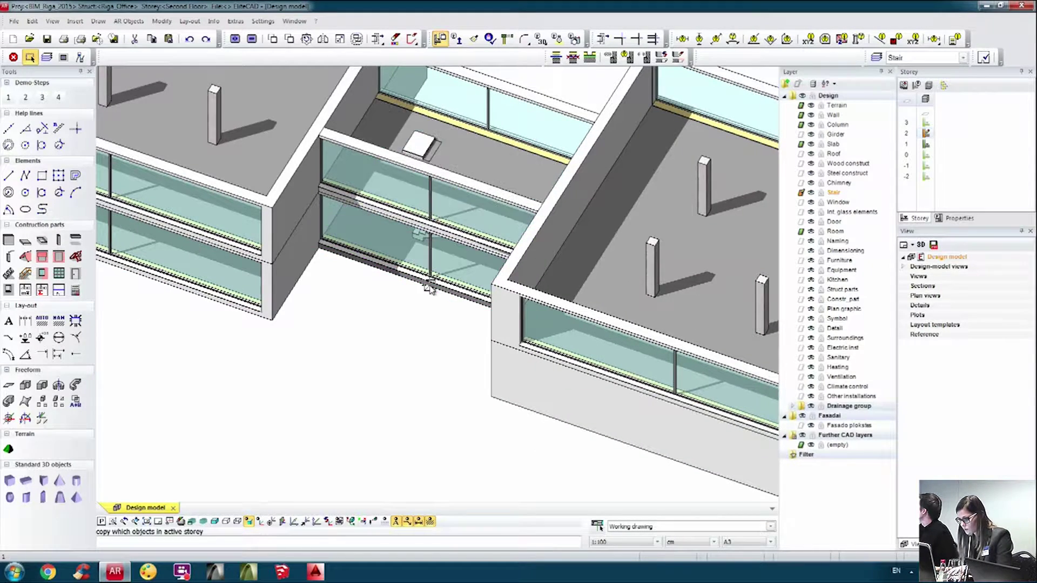
scroll(430, 286, down, 2)
middle_drag(430, 286, 449, 294)
click(448, 293)
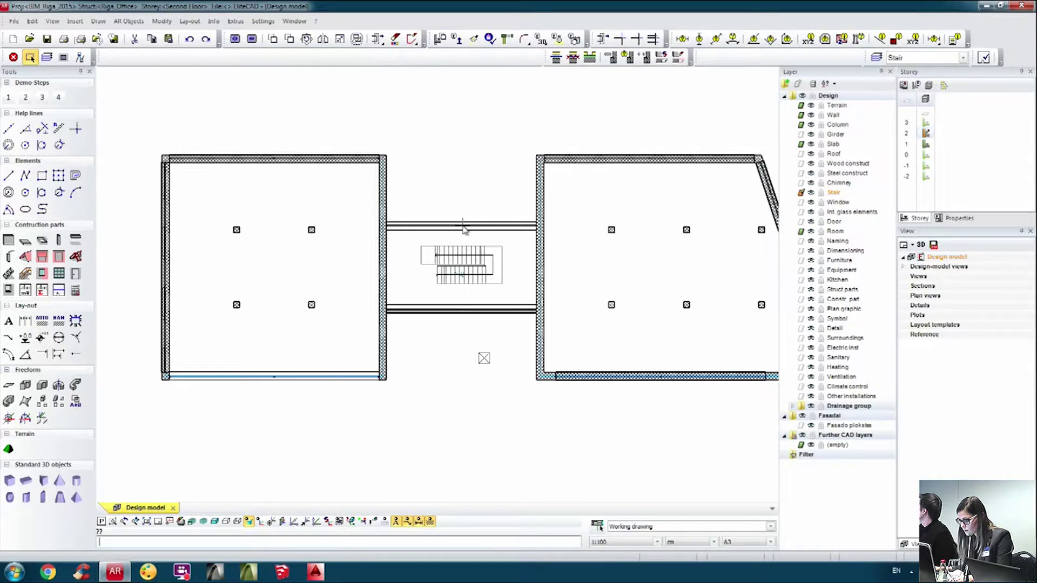
- Load the prepared model of demo step 1 with the completed office building
scroll(463, 227, up, 3)
middle_drag(462, 227, 467, 188)
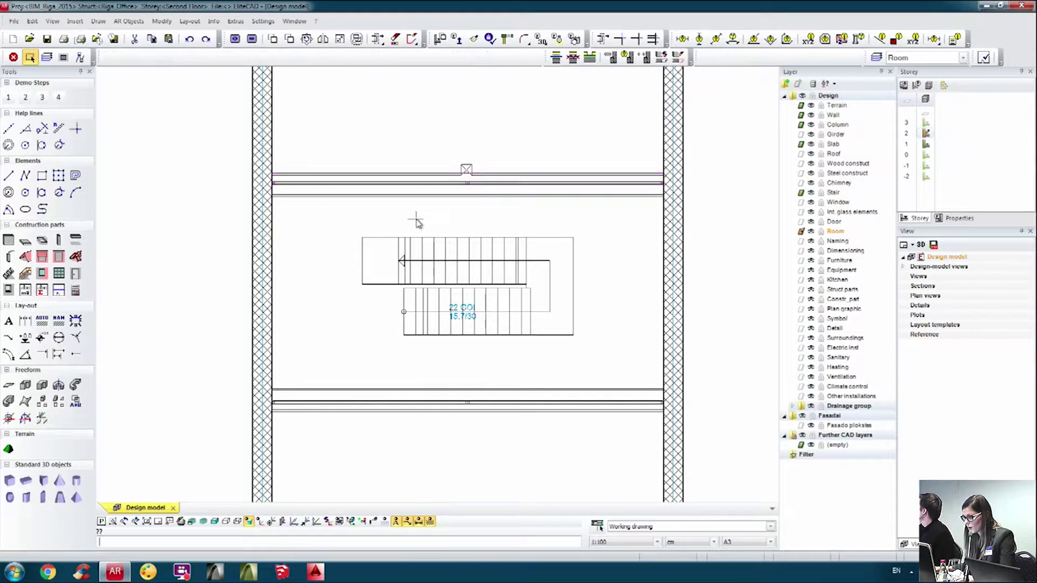
scroll(418, 219, down, 2)
scroll(469, 255, down, 2)
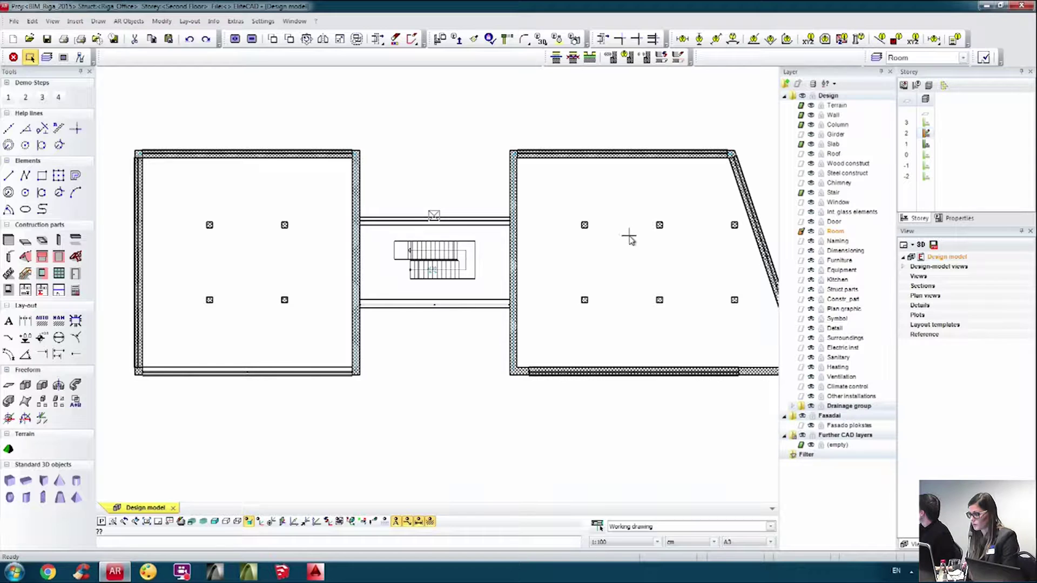
mouse_move(629, 236)
middle_down()
mouse_move(649, 235)
mouse_move(635, 224)
middle_up()
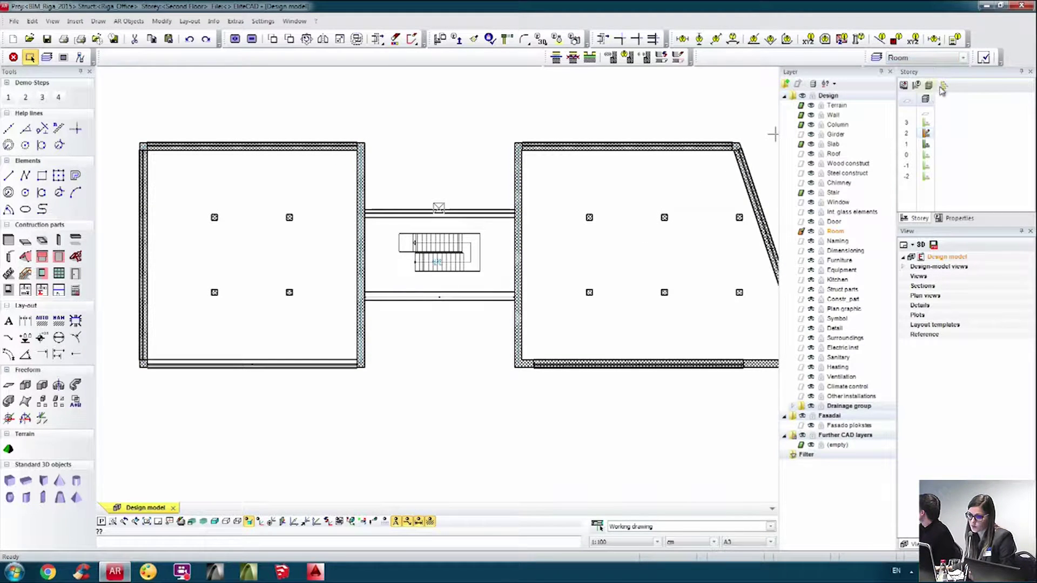
click(11, 99)
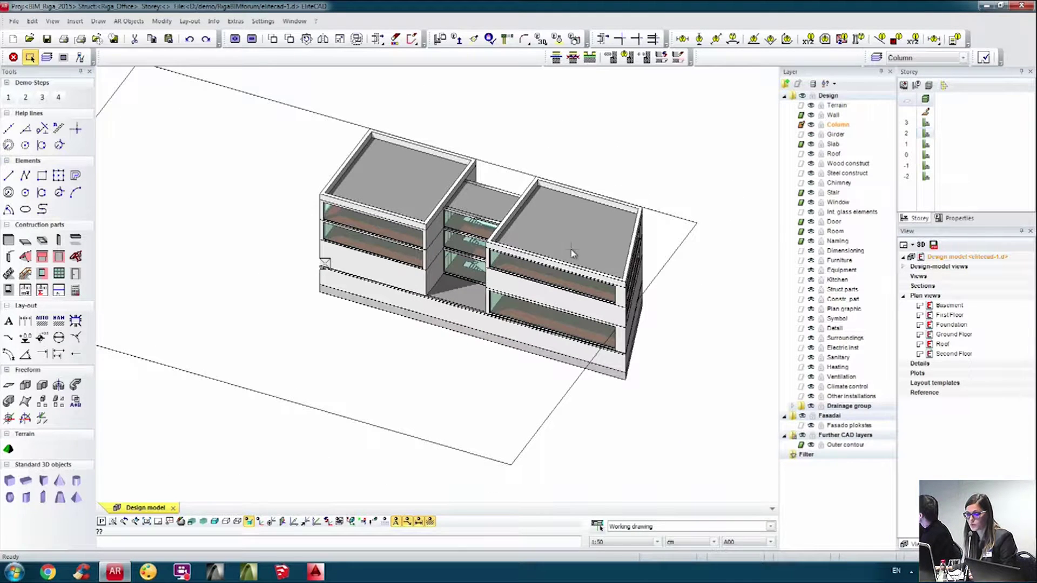
- Open the IFC 2x3 export of the completed office model and leave it without saving a file
click(16, 22)
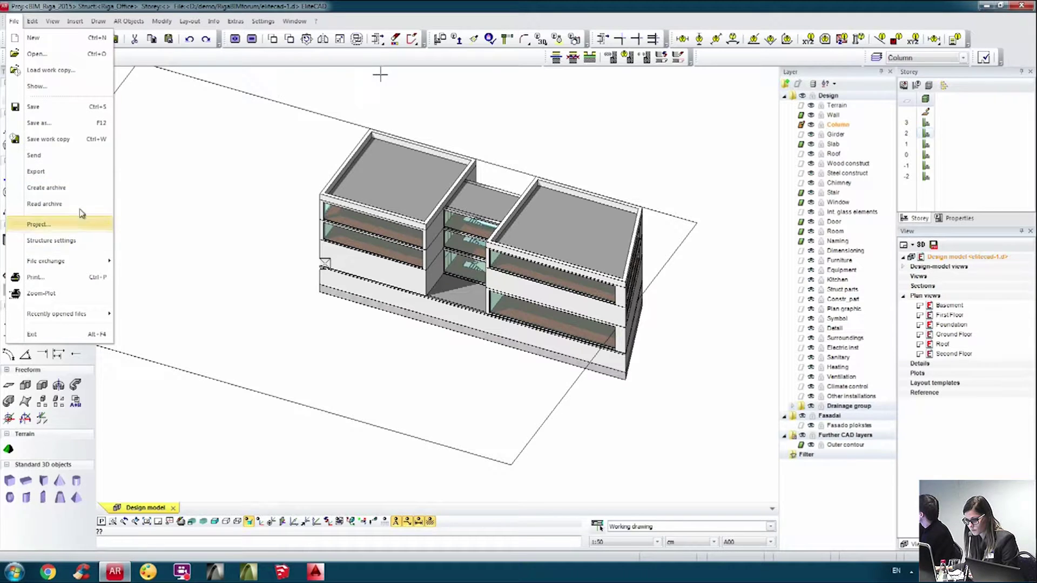
mouse_move(60, 261)
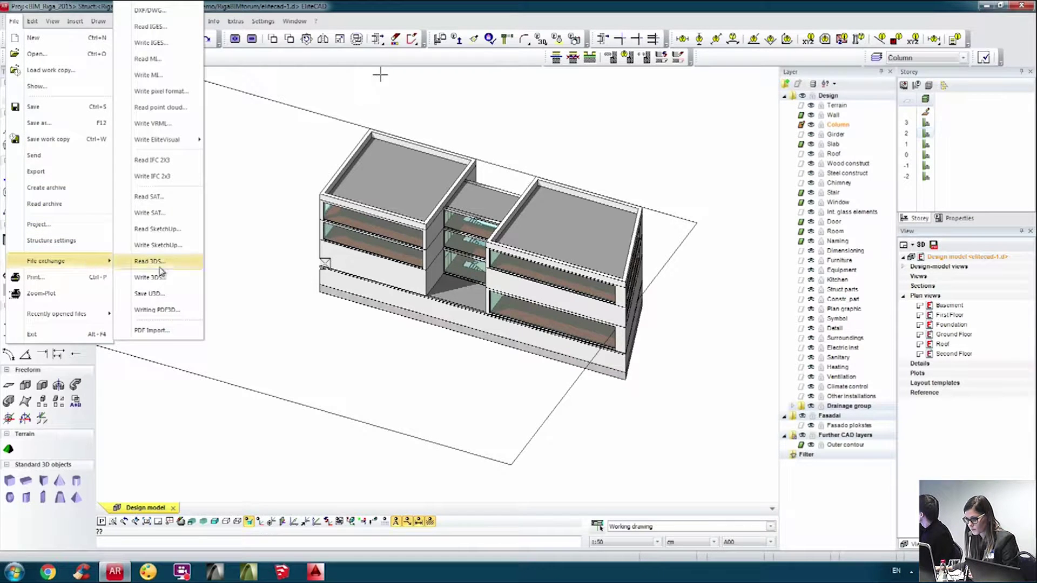
click(167, 177)
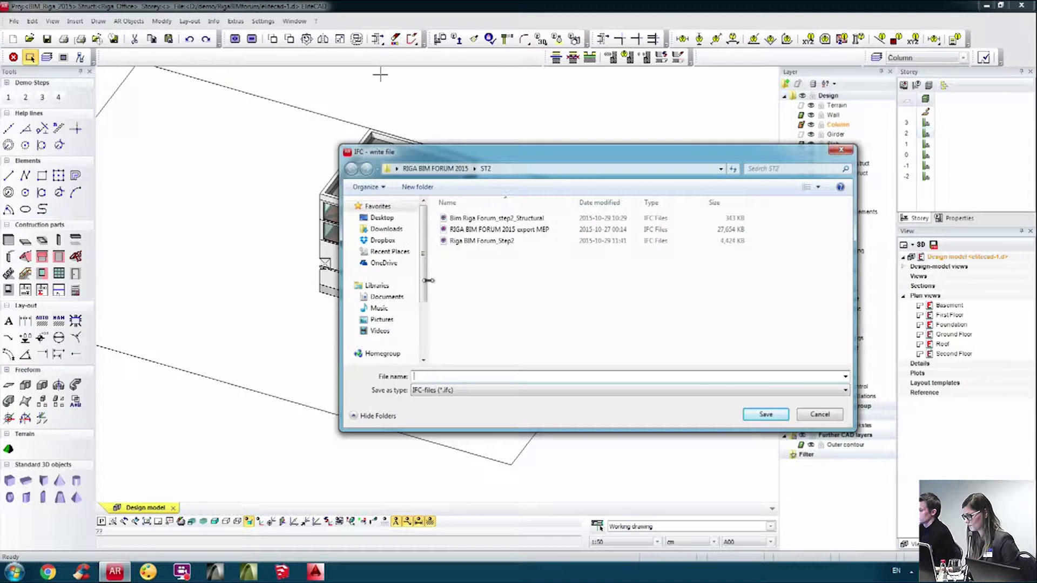
click(819, 416)
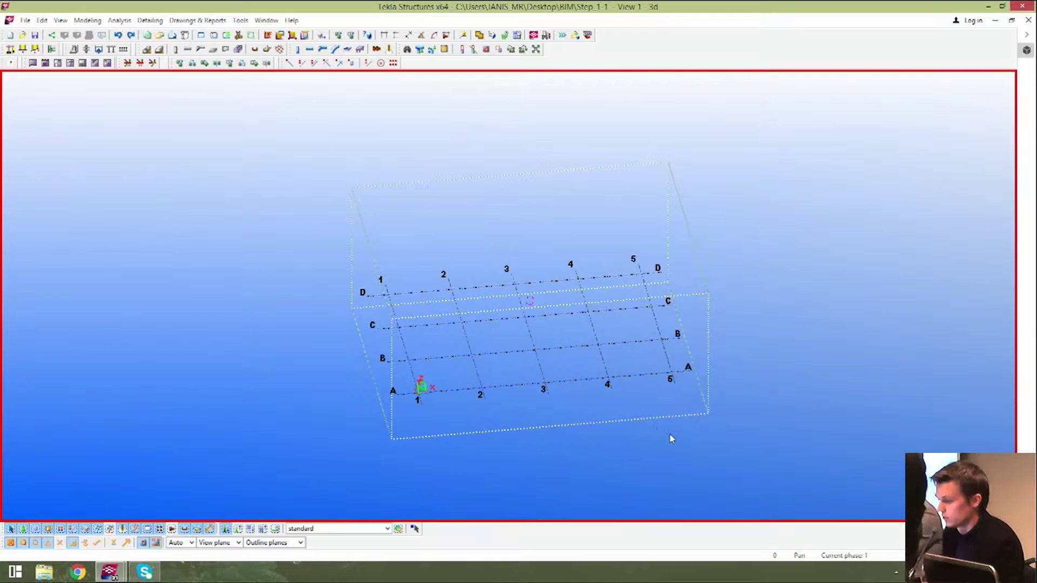
middle_drag(581, 336, 453, 330)
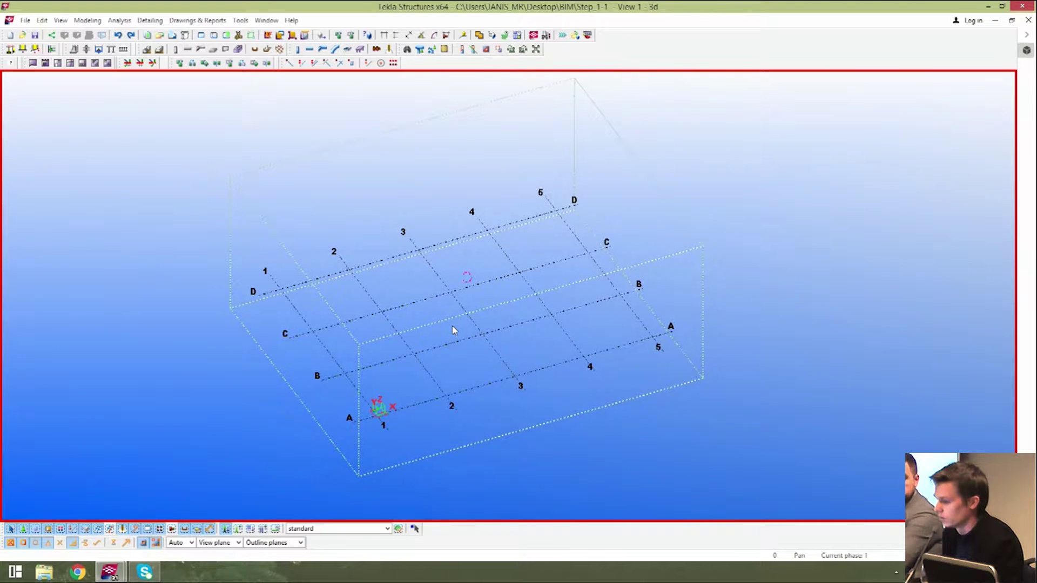
ctrl+middle_drag(607, 304, 530, 290)
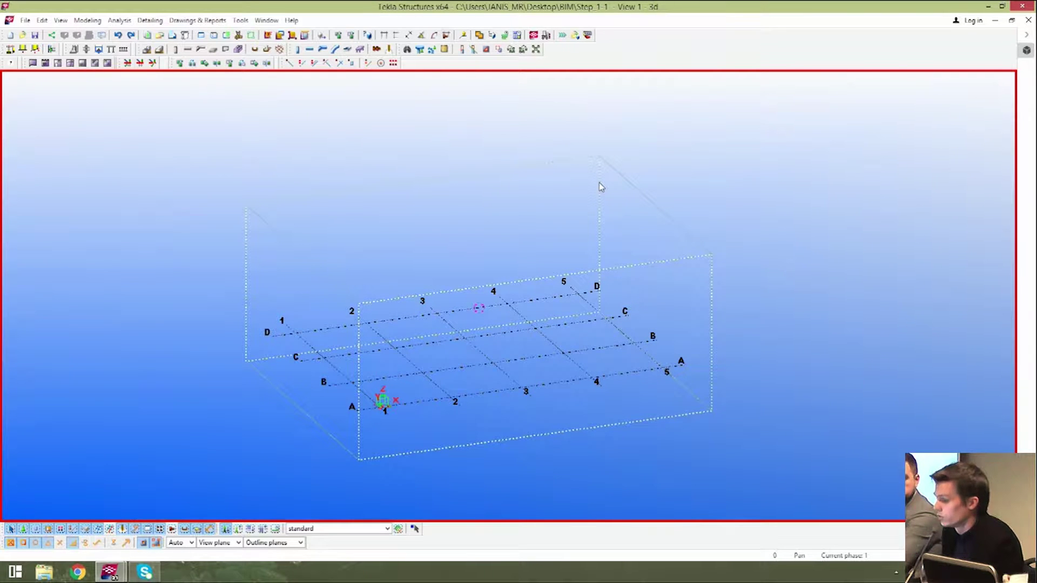
middle_drag(699, 273, 753, 262)
scroll(753, 261, down, 1)
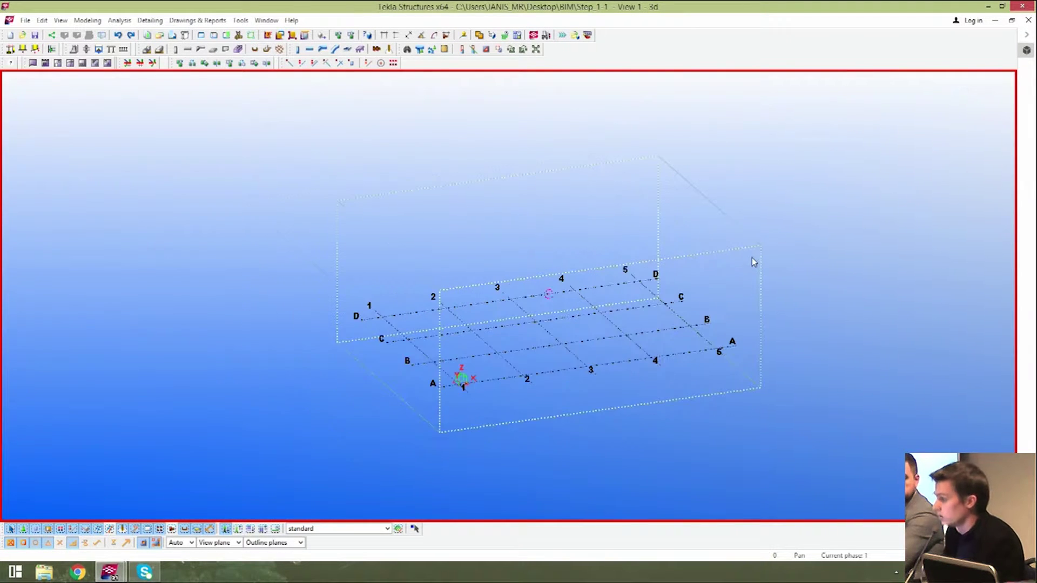
middle_drag(759, 223, 699, 223)
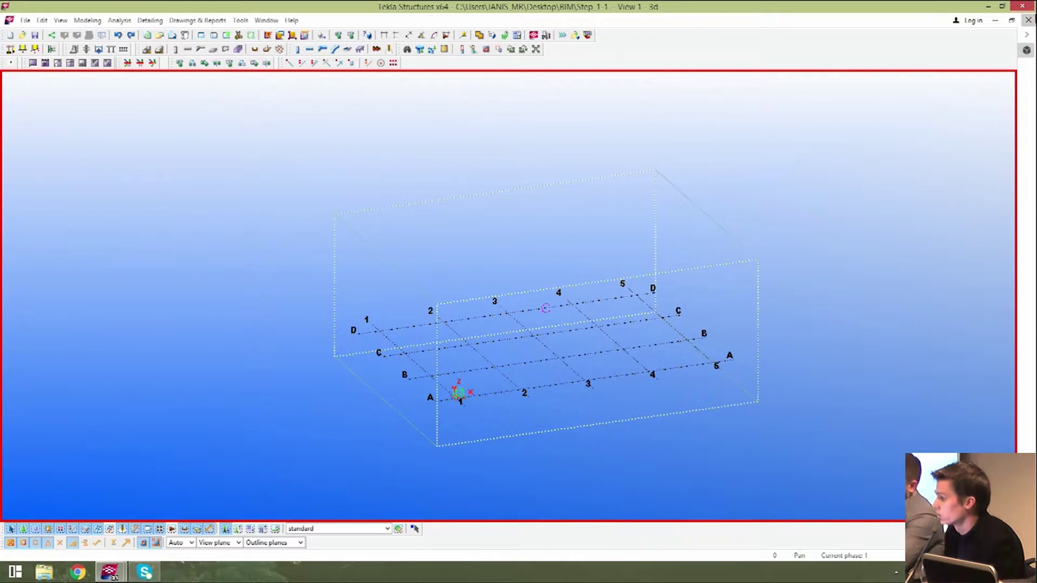
- Add the Riga BIM Forum_Step1 file as a reference model at origin 0, 0, 0 and scale 1:1 without expanding the work area
click(1025, 53)
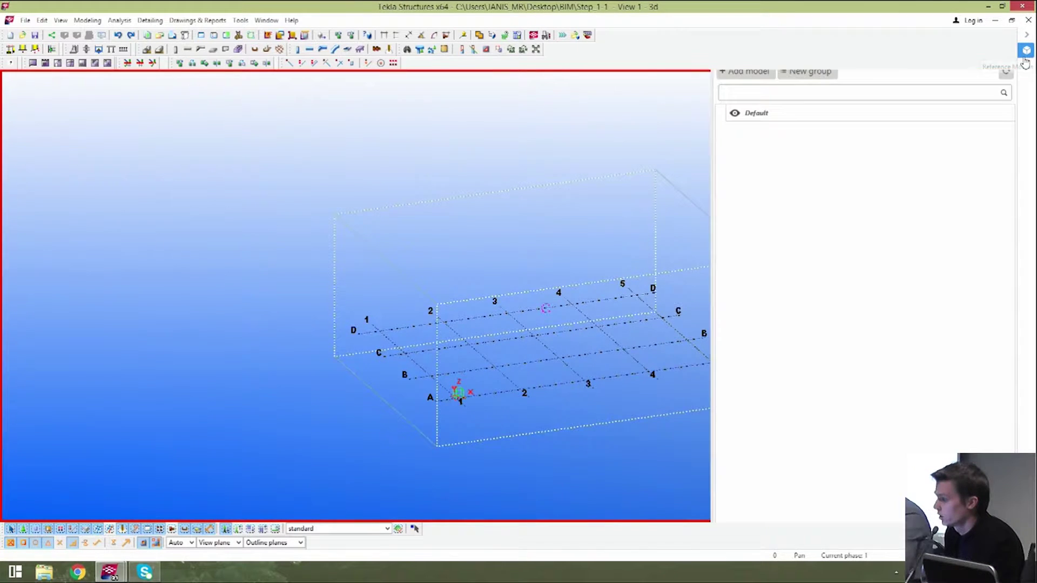
click(758, 73)
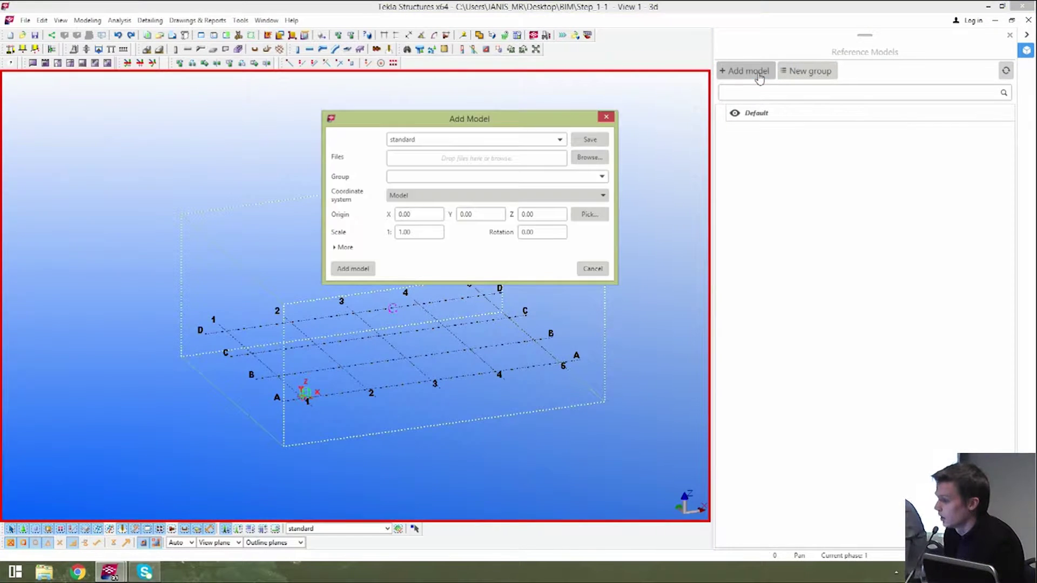
drag(478, 124, 837, 147)
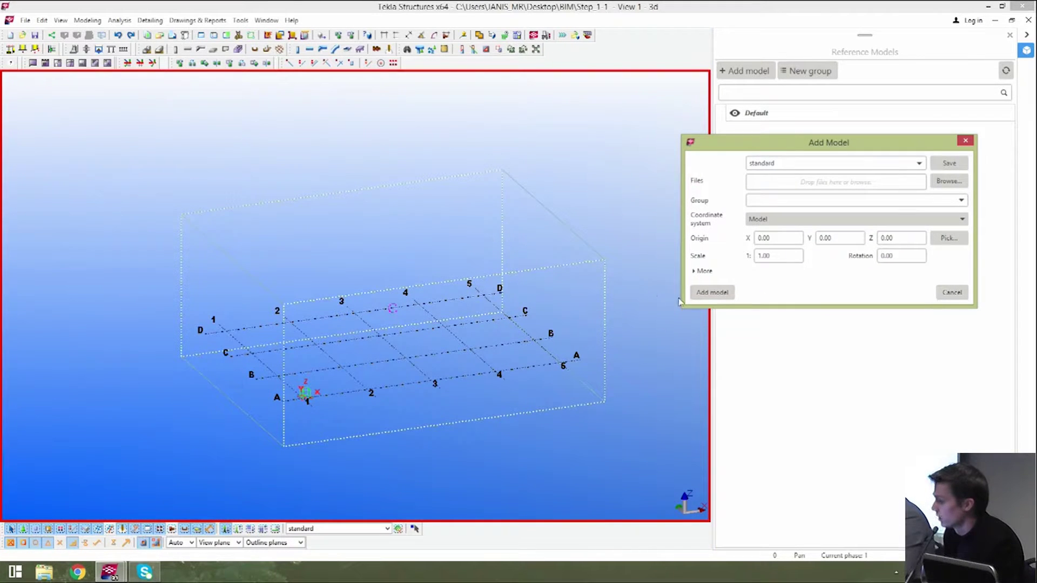
click(941, 183)
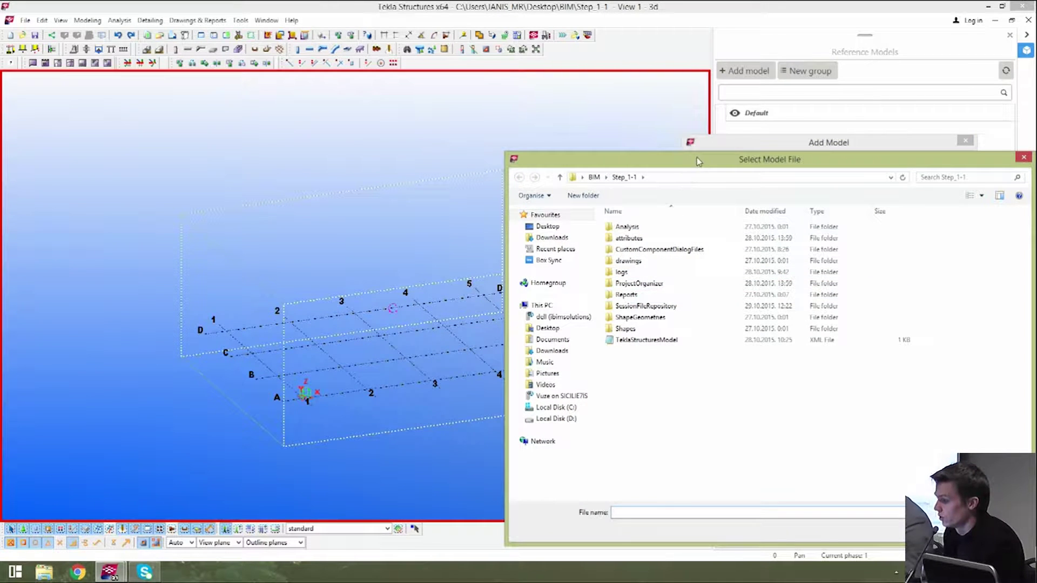
click(559, 177)
click(560, 177)
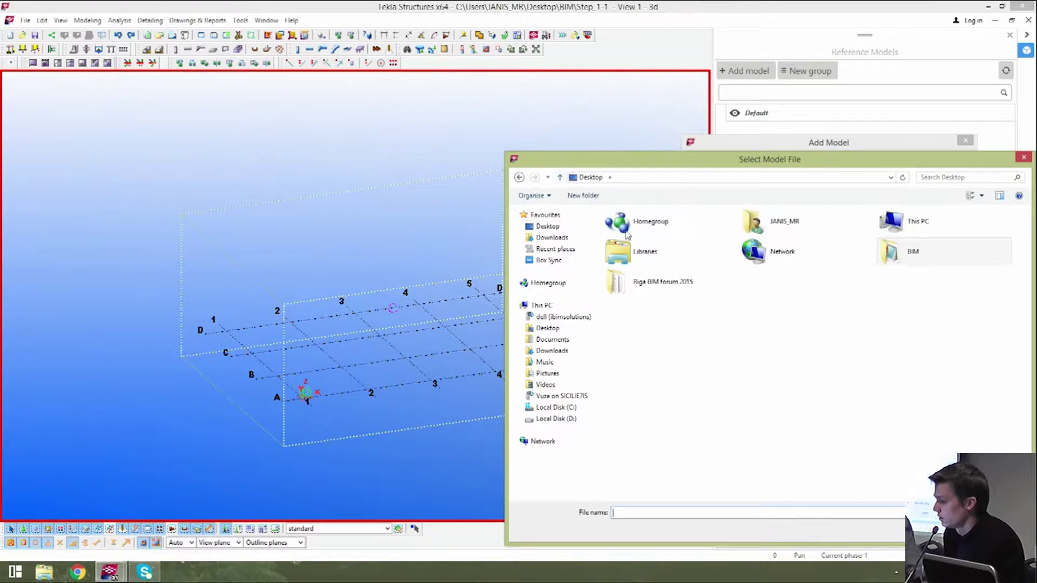
double_click(653, 275)
double_click(660, 273)
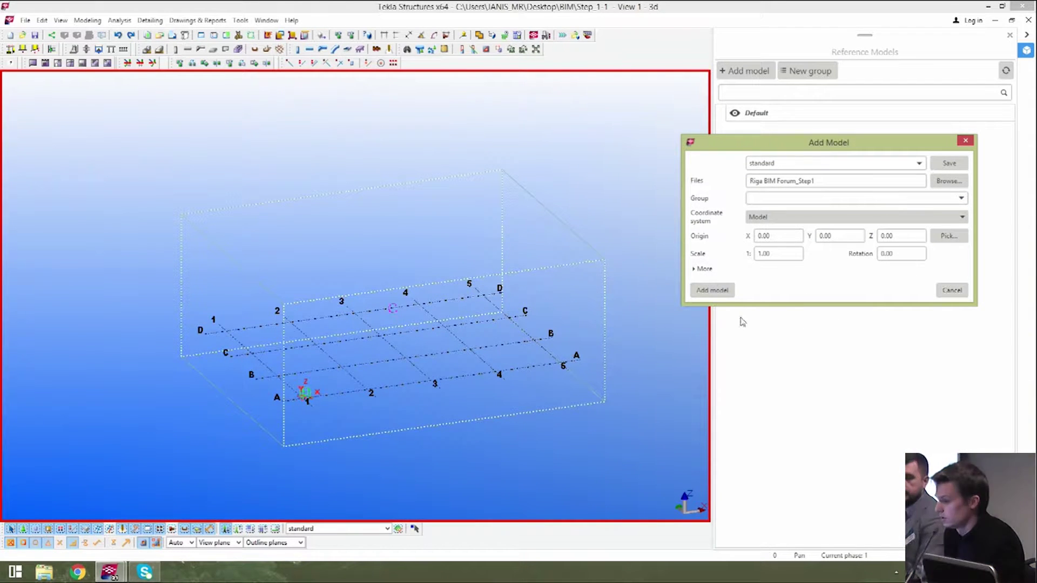
click(712, 289)
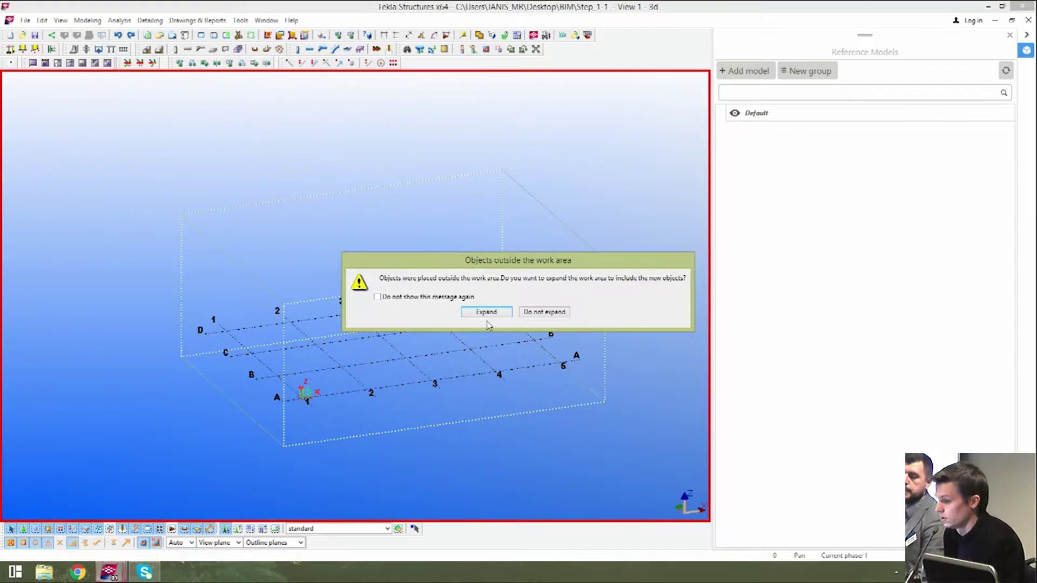
click(546, 312)
- Try a linear move of the reference model by picking displacement points along its upper facade
middle_drag(546, 375, 548, 326)
scroll(521, 323, down, 2)
middle_drag(415, 285, 463, 342)
scroll(468, 348, up, 4)
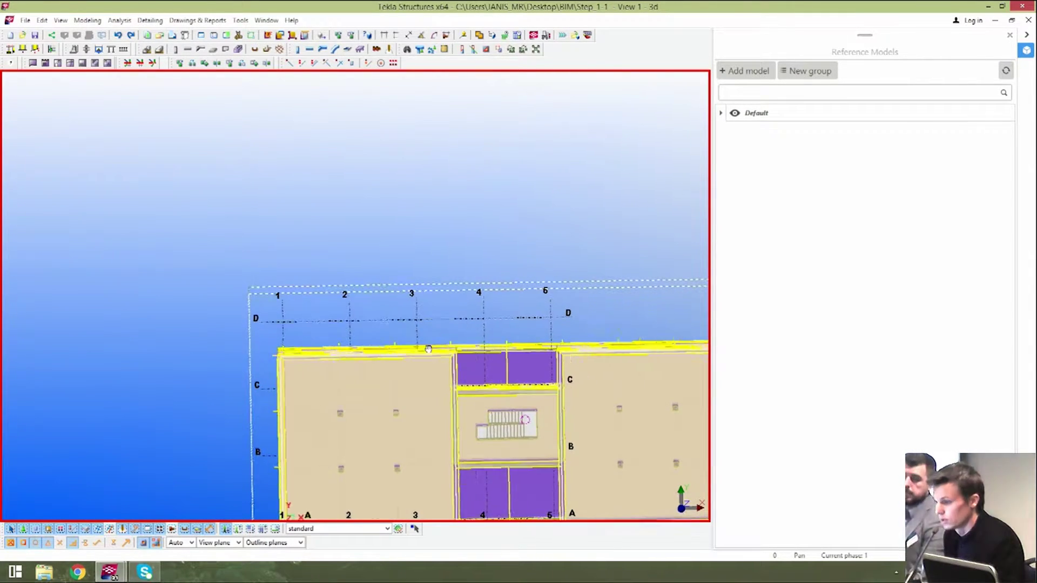
ctrl+middle_drag(386, 346, 397, 347)
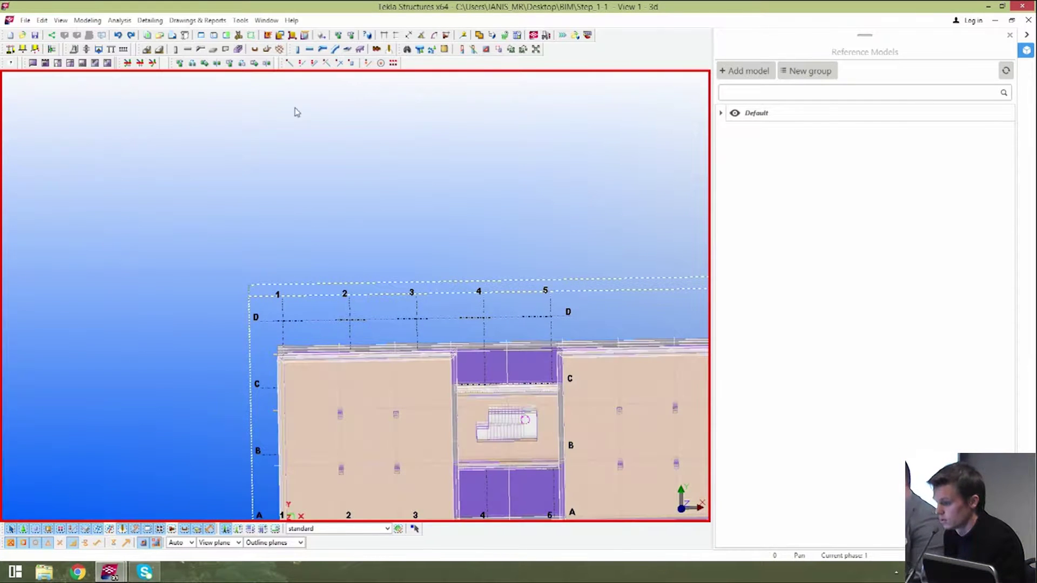
click(242, 63)
scroll(292, 346, up, 3)
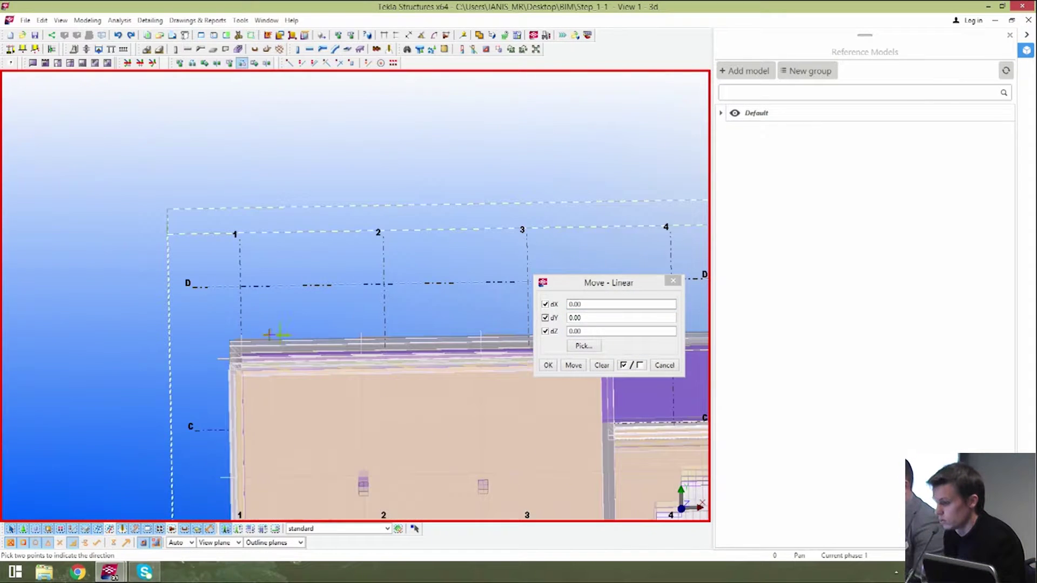
click(367, 335)
click(470, 319)
click(487, 330)
middle_drag(369, 297, 380, 195)
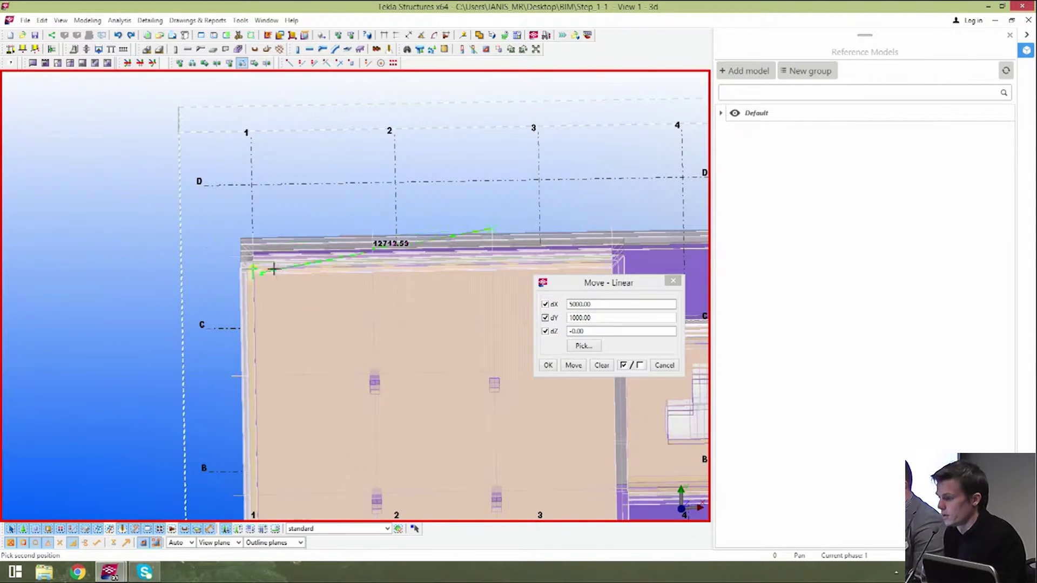
scroll(279, 238, down, 5)
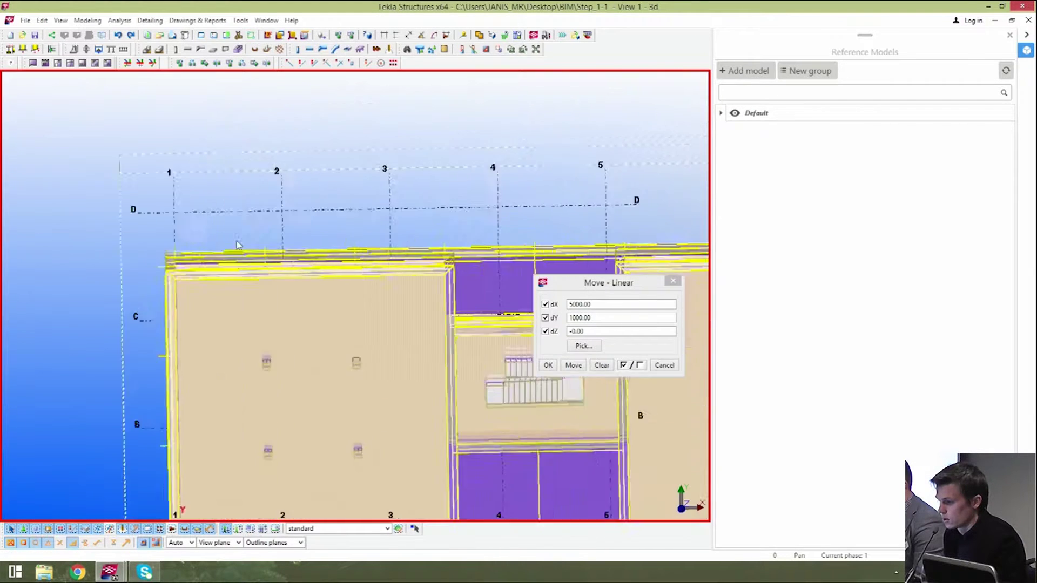
middle_drag(356, 226, 401, 227)
- Modify the grid to X coordinates 0.00 9*5000.00 with labels 1 to 10 and Y coordinates 0.00 3*5000.00
double_click(405, 215)
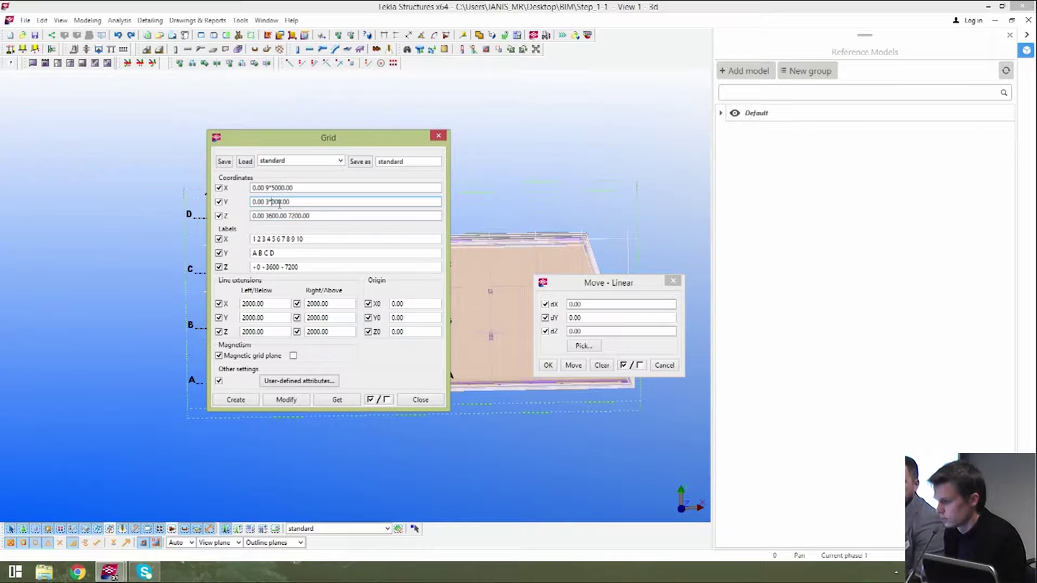
click(286, 400)
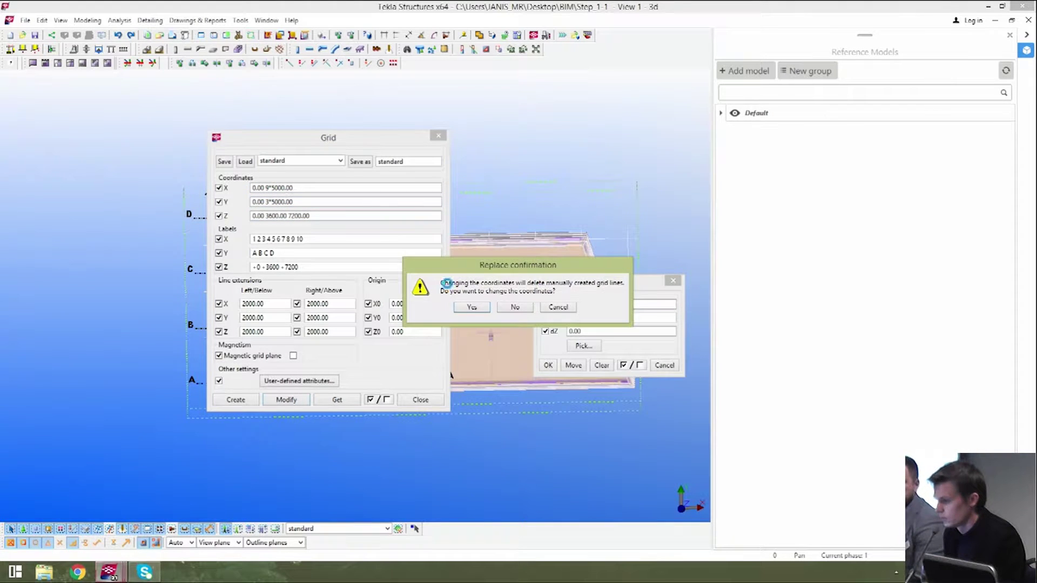
click(474, 303)
click(440, 139)
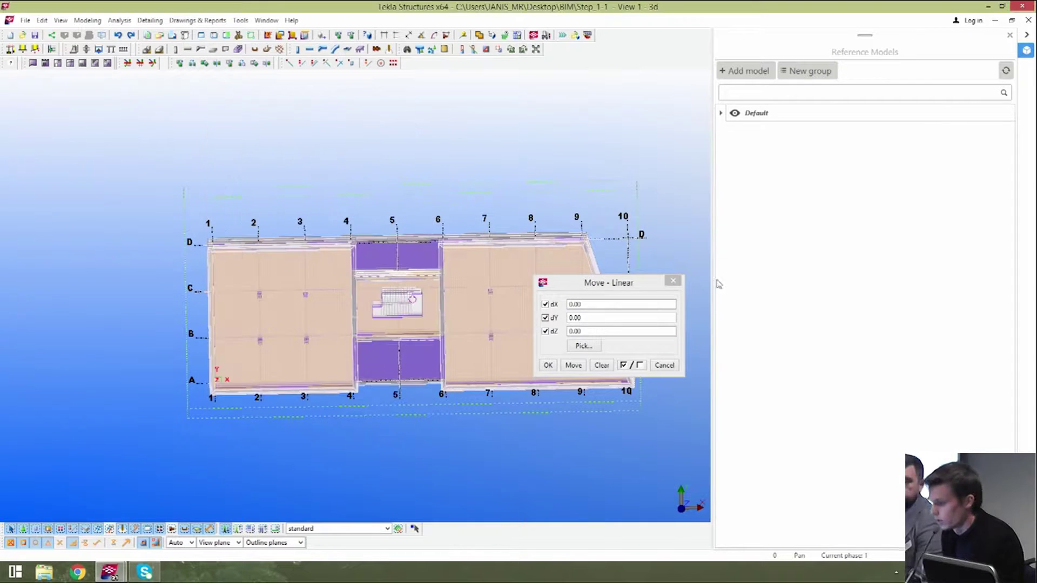
click(674, 282)
- Examine the Riga BIM Forum_Step1 reference model in 3D and review its full list of layers
scroll(543, 351, down, 4)
middle_drag(483, 365, 588, 234)
scroll(520, 419, down, 1)
ctrl+middle_drag(520, 419, 539, 357)
click(721, 114)
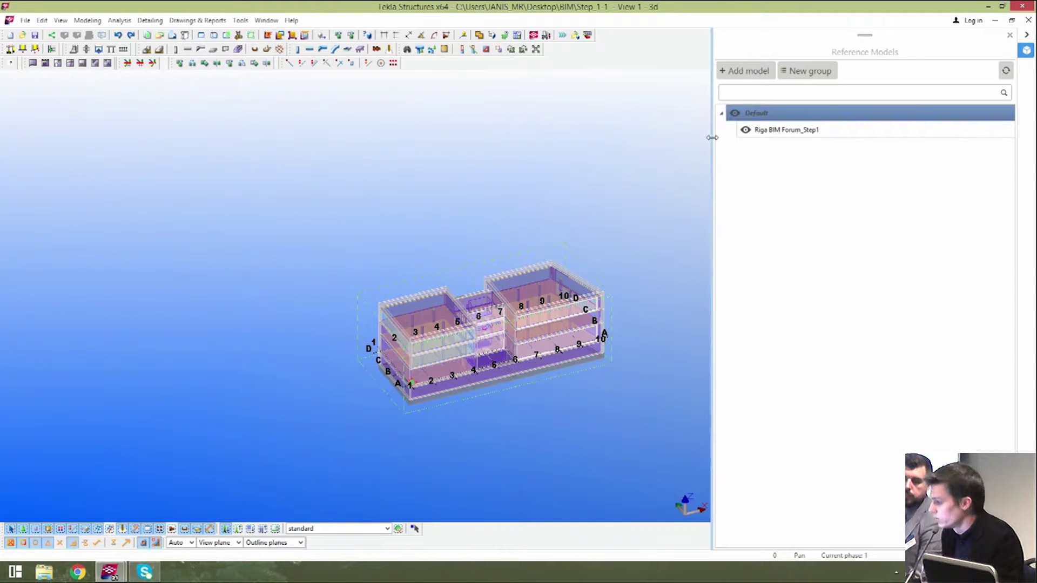
click(793, 133)
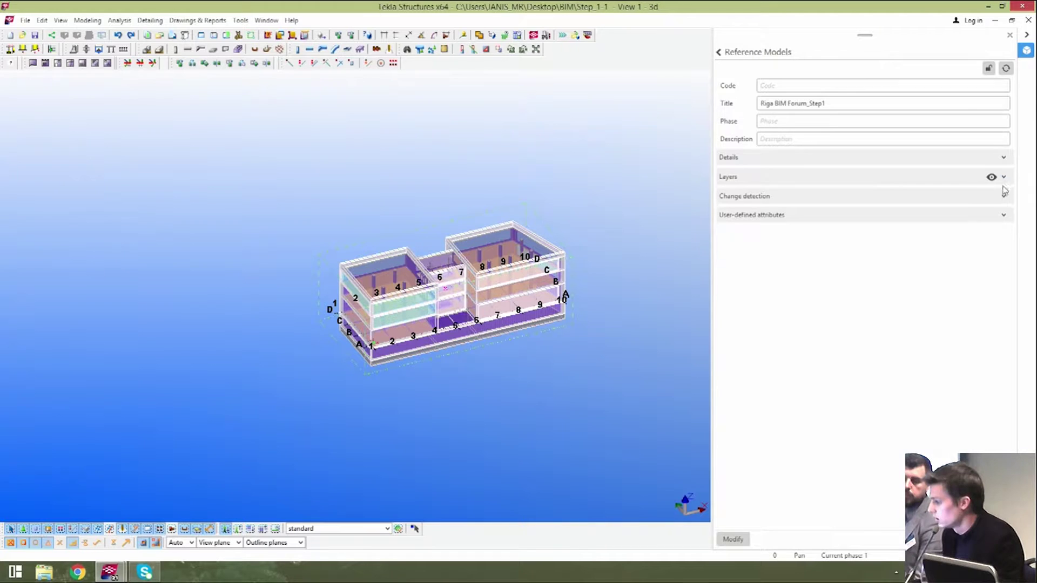
click(1004, 178)
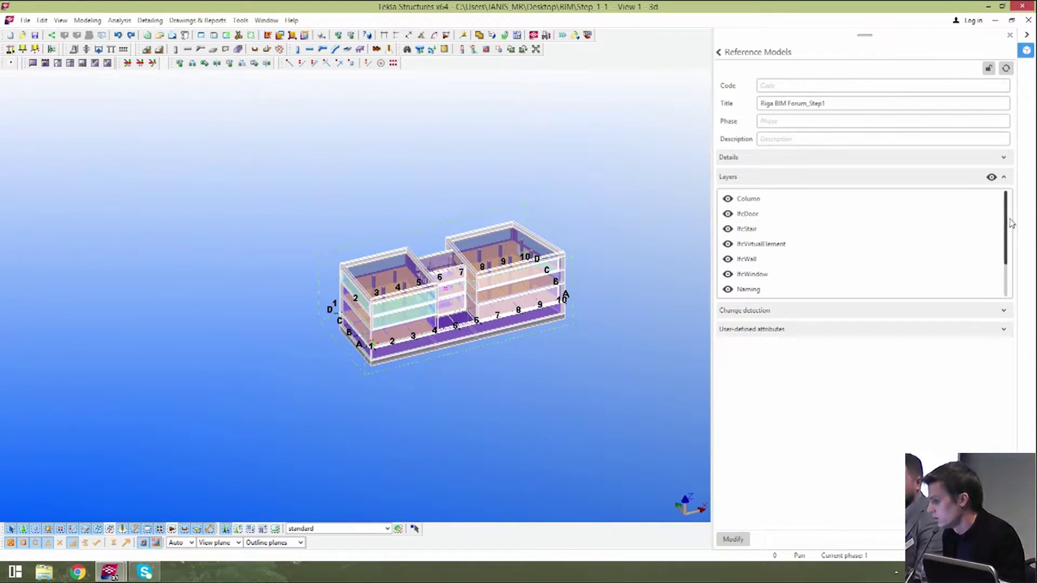
drag(1009, 222, 1008, 245)
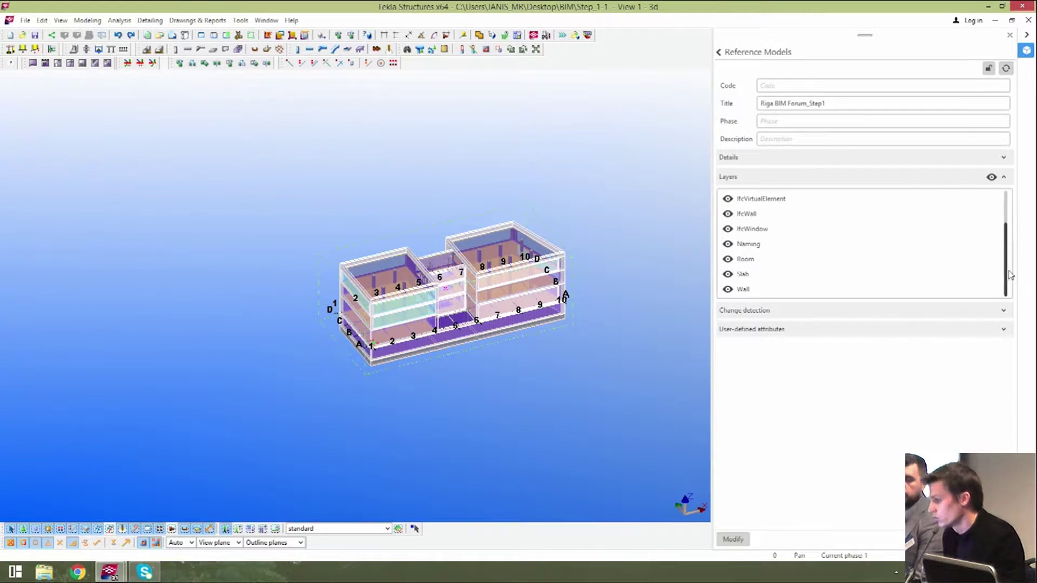
- Hide the IfcDoor, IfcStair, IfcVirtualElement, IfcWindow, Naming and Room layers of the reference model
drag(1008, 280, 1008, 249)
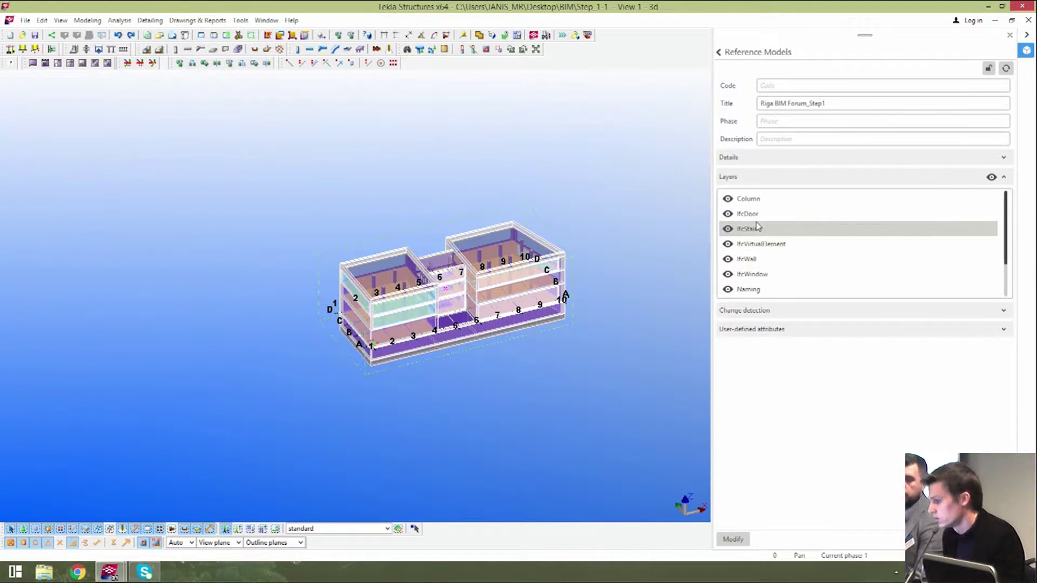
click(724, 215)
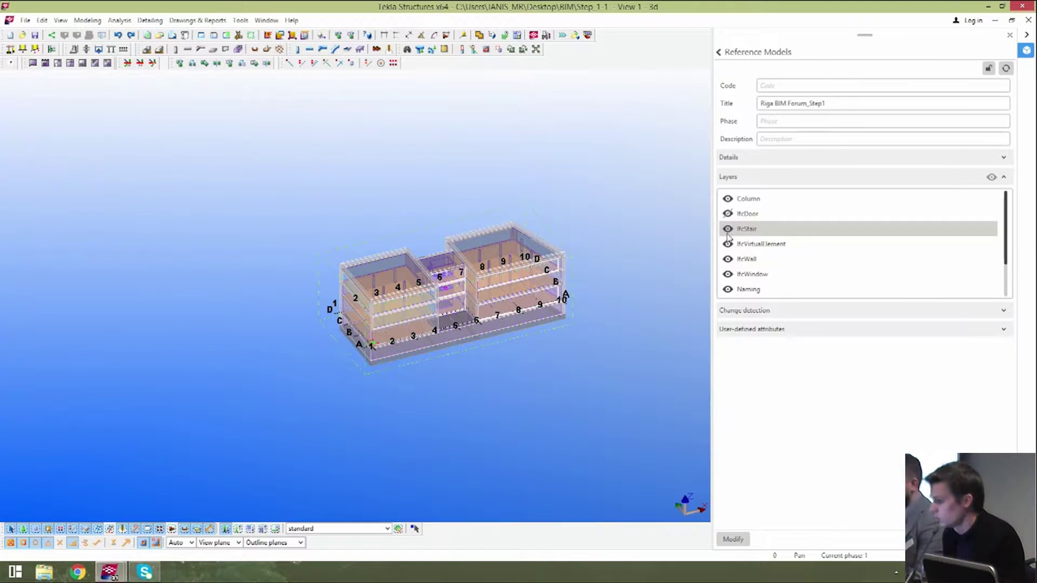
click(727, 228)
click(728, 244)
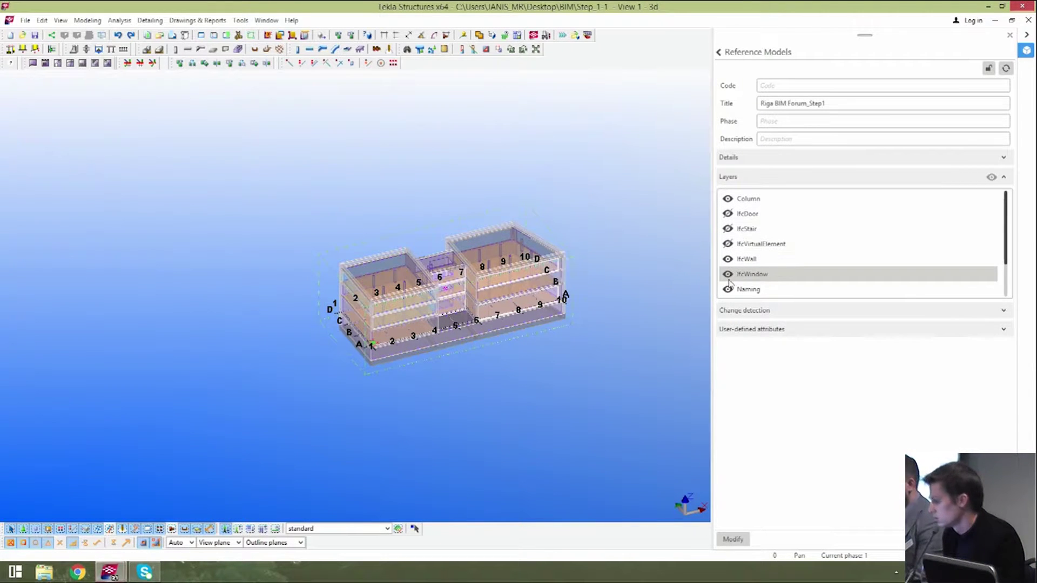
click(727, 274)
drag(1005, 250, 1005, 283)
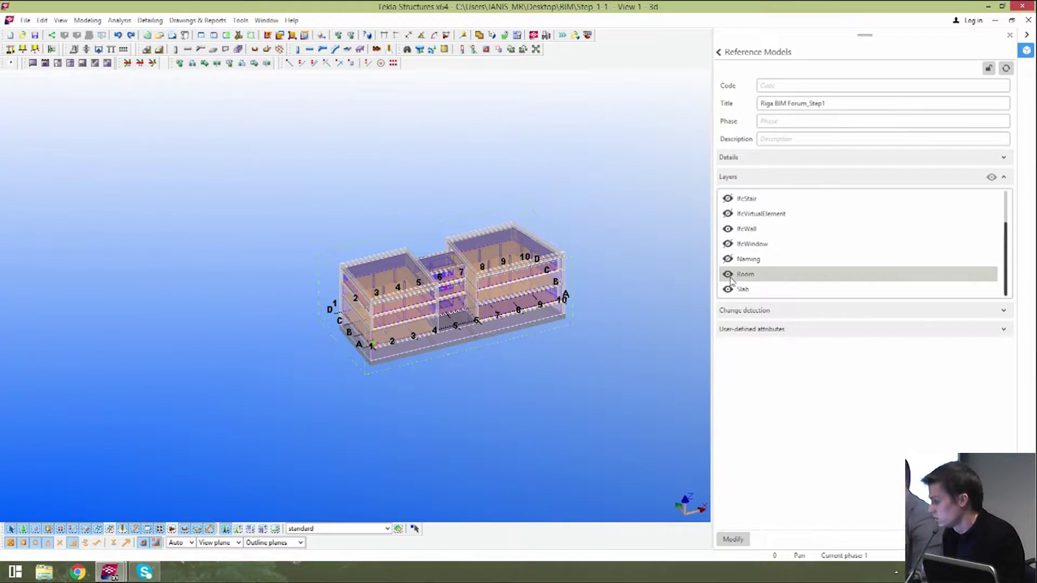
drag(1008, 286, 1007, 258)
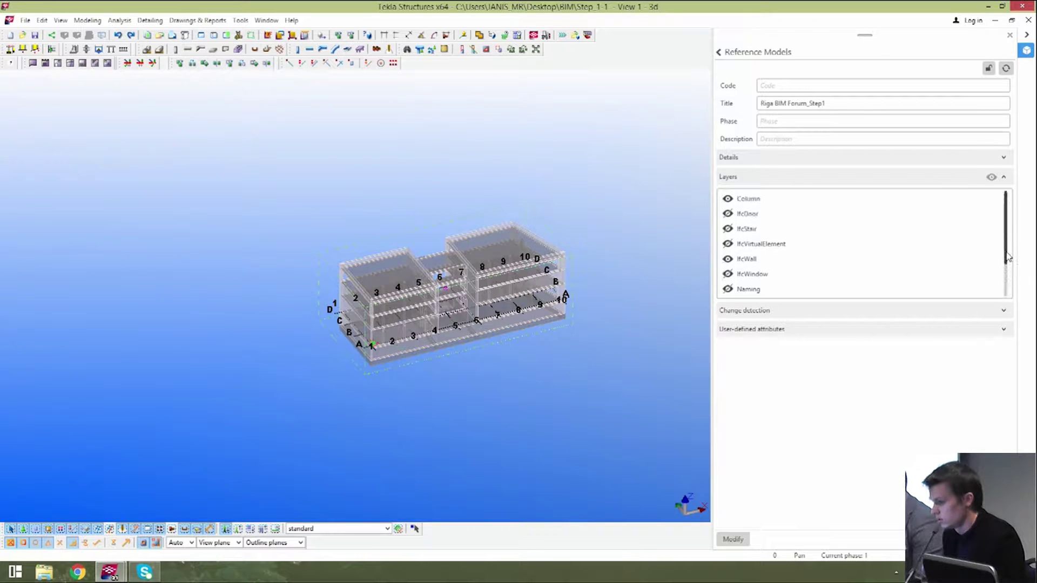
- Examine the reference model's remaining columns, walls and slabs in 3D from several sides, with its properties closed
middle_drag(597, 320, 691, 368)
scroll(547, 343, up, 6)
scroll(410, 333, down, 2)
ctrl+middle_drag(246, 294, 405, 281)
ctrl+middle_drag(534, 335, 480, 364)
click(1011, 36)
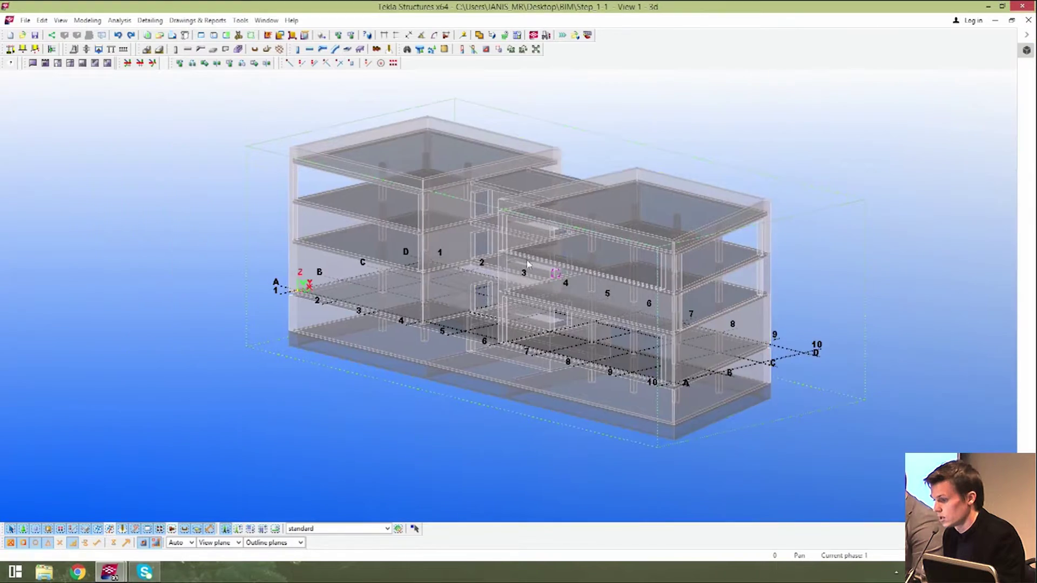
scroll(543, 320, down, 5)
ctrl+middle_drag(540, 324, 440, 393)
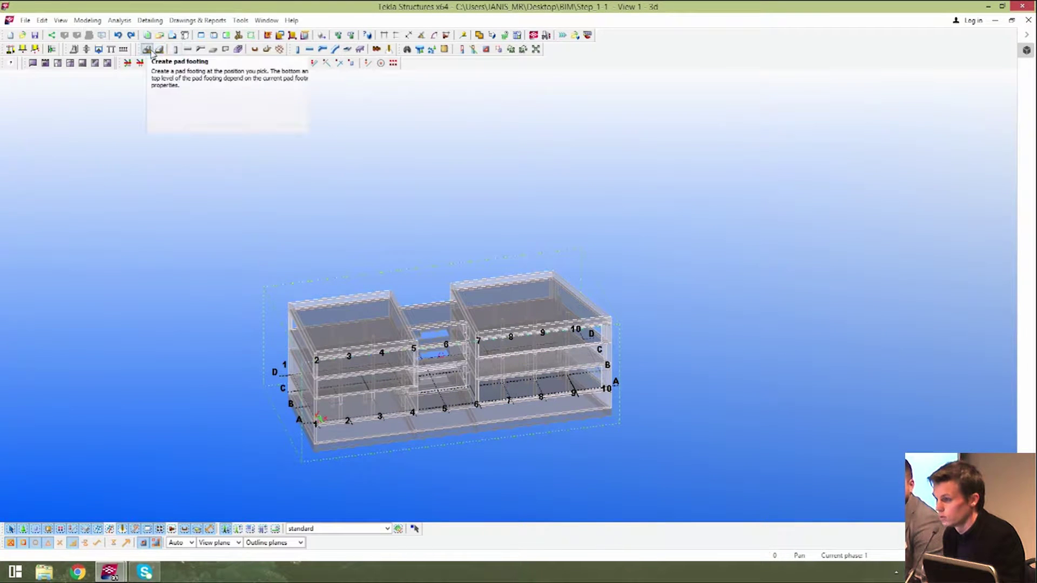
middle_drag(367, 268, 371, 264)
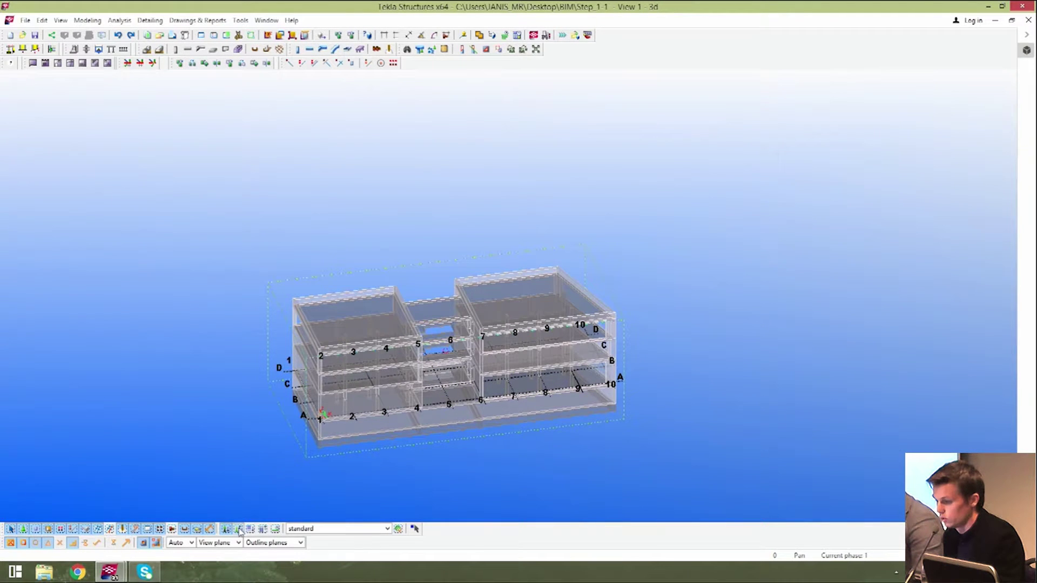
- Convert all visible IFC objects of the reference building into native parts and dismiss the converted parts report
scroll(475, 453, down, 4)
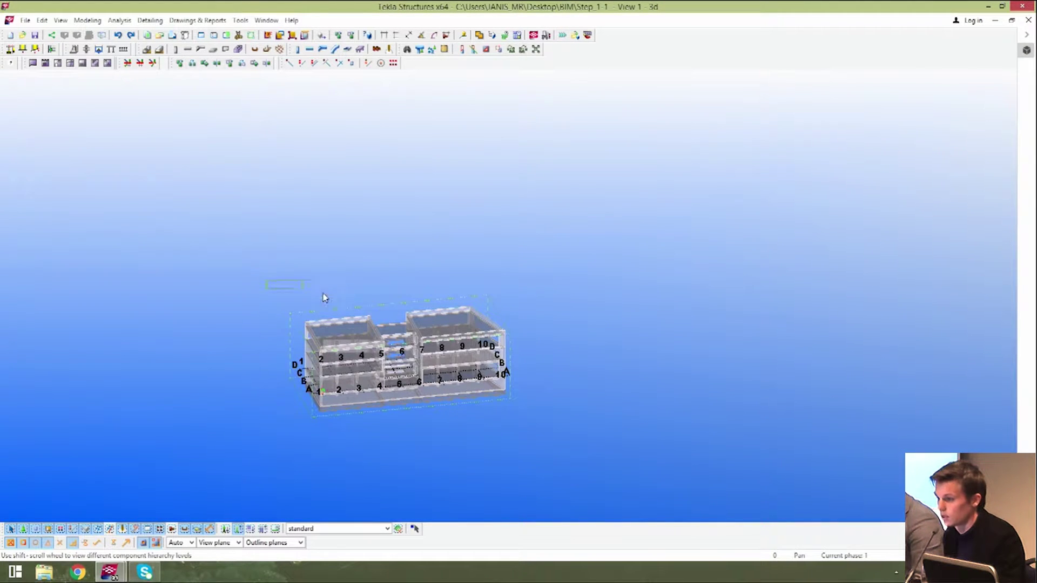
click(230, 95)
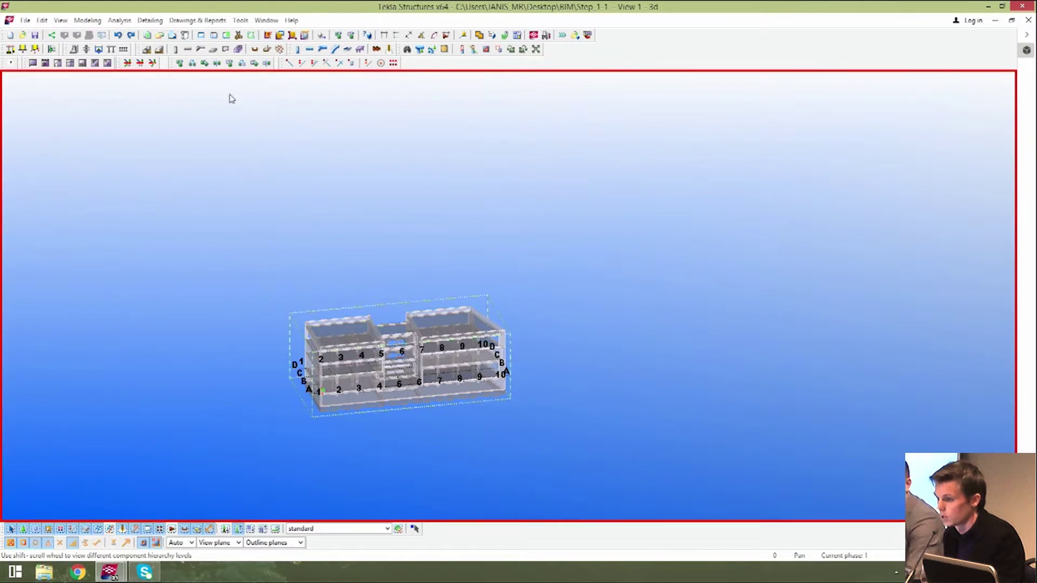
click(239, 20)
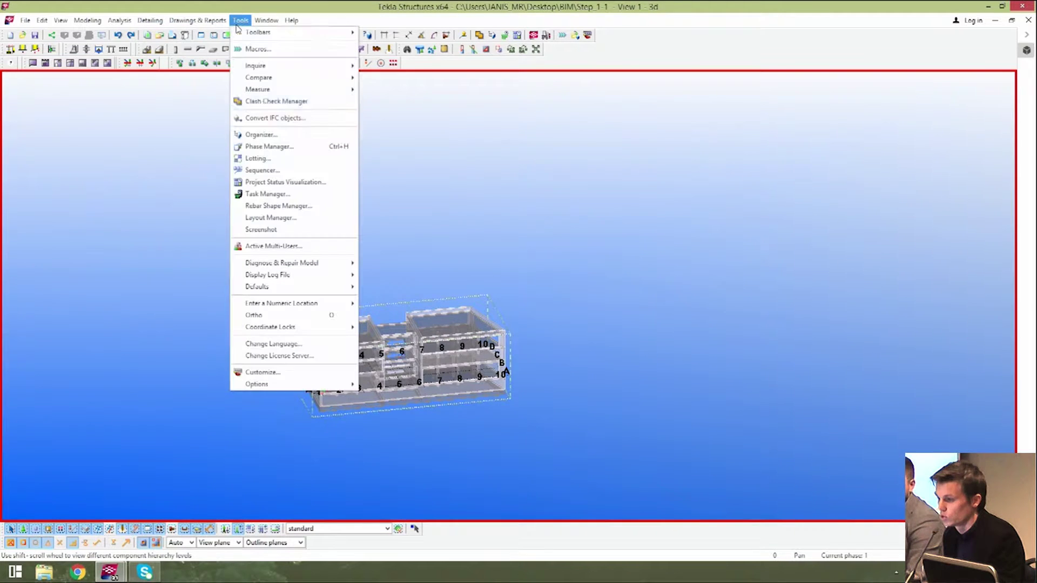
click(265, 119)
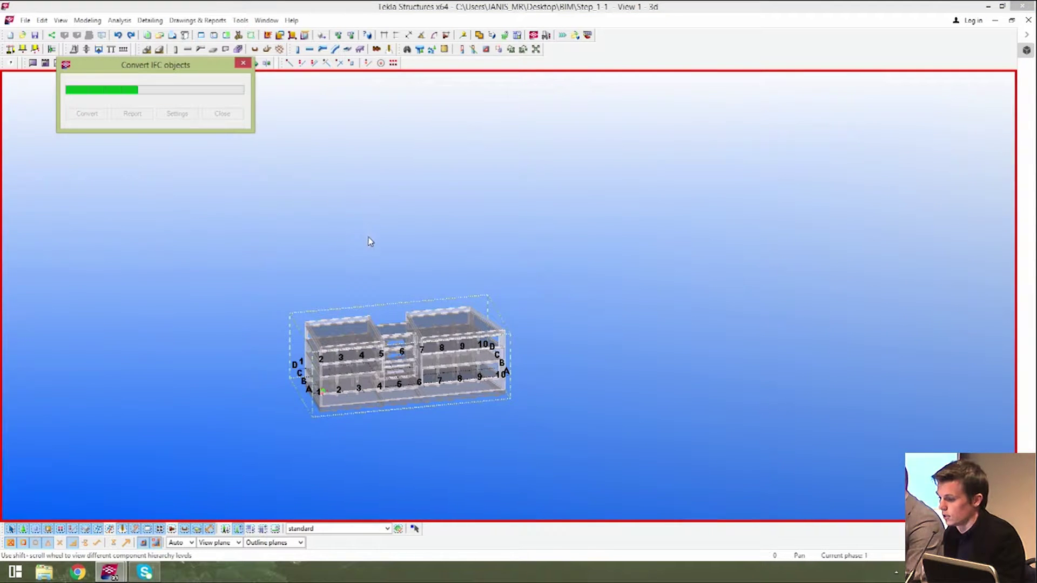
scroll(400, 236, up, 3)
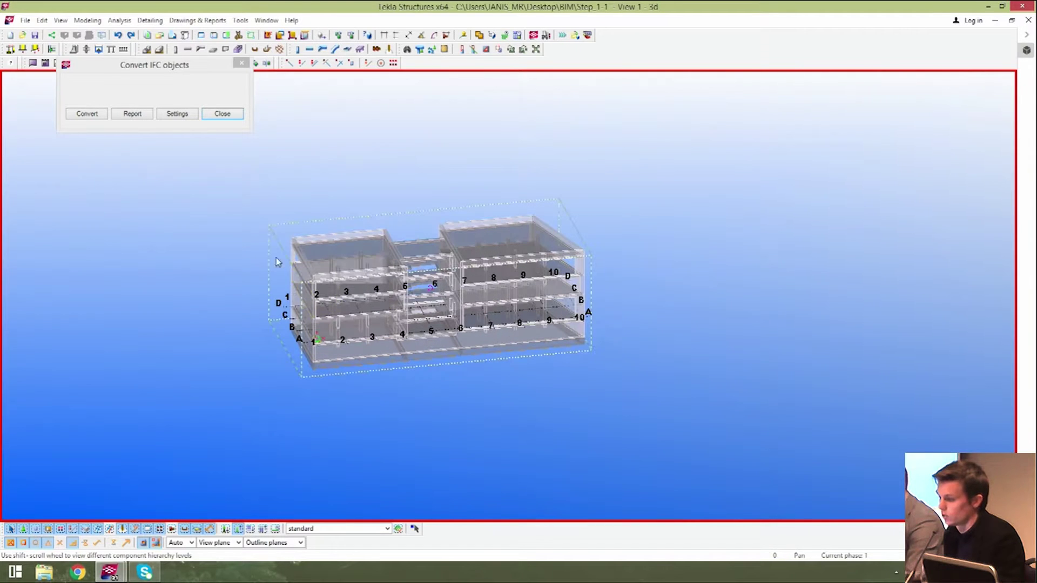
drag(233, 169, 680, 424)
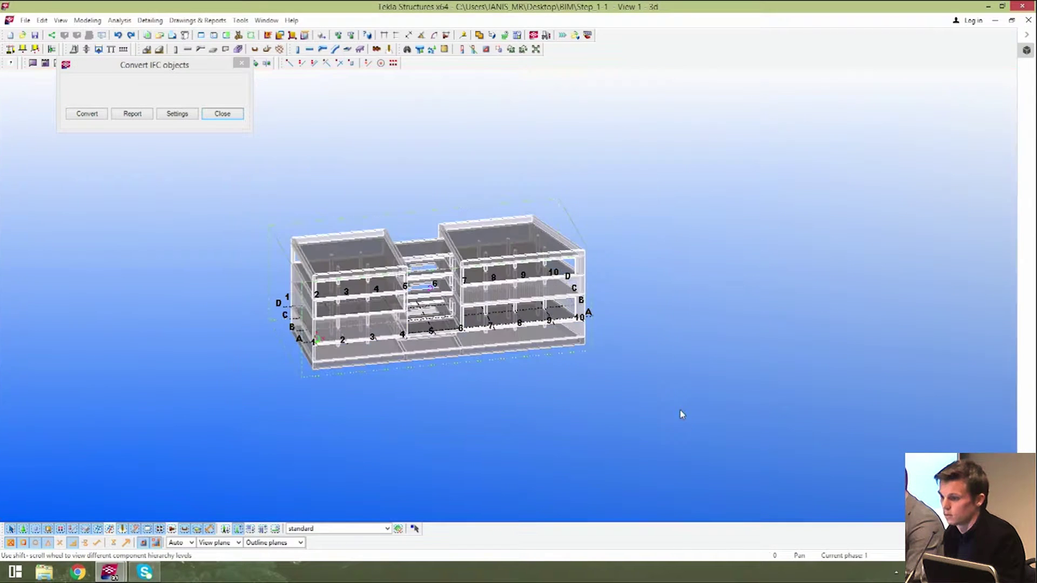
click(90, 114)
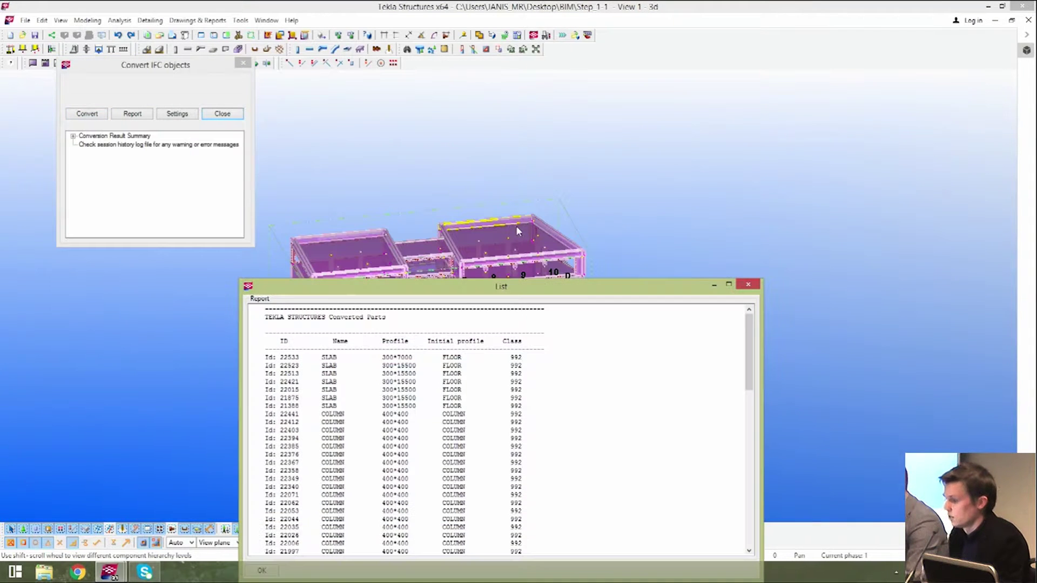
click(748, 284)
- Examine the converted building in 3D, focusing on the stair openings in the central slabs between grids 4 and 6
middle_drag(503, 350, 653, 356)
scroll(599, 354, up, 3)
click(641, 428)
scroll(641, 426, up, 4)
scroll(653, 355, up, 6)
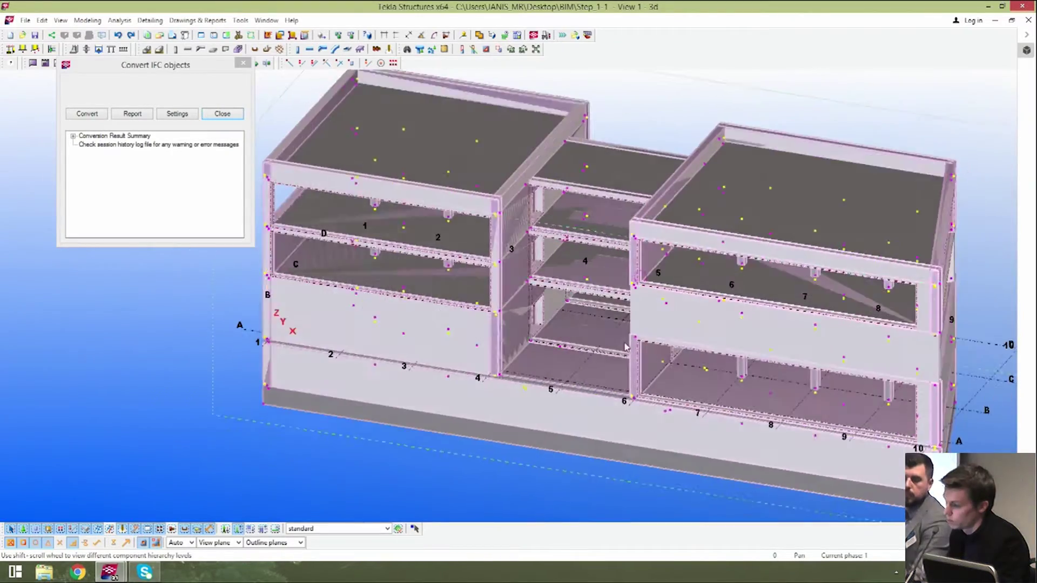
scroll(543, 365, down, 4)
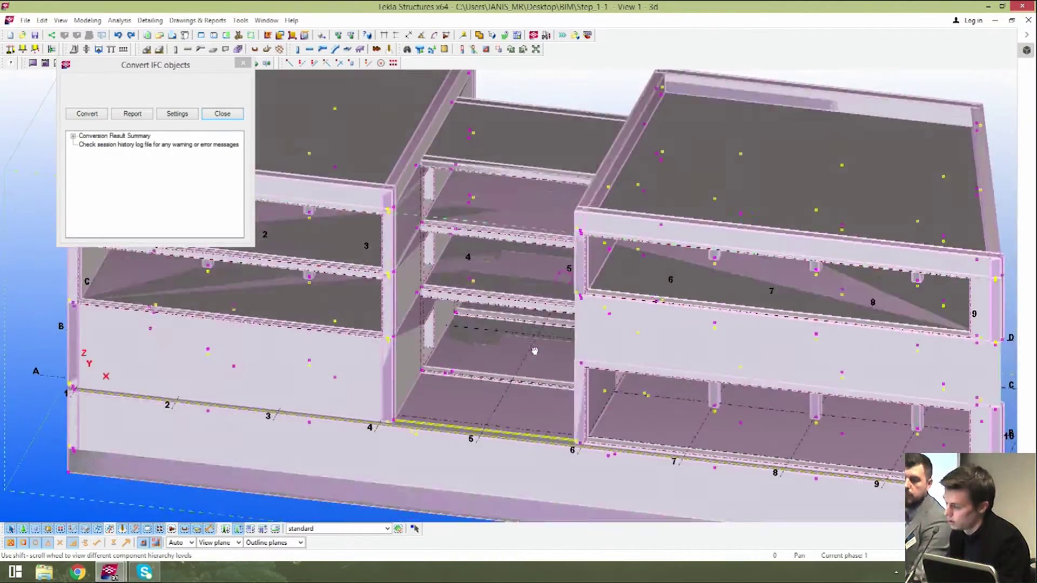
scroll(565, 344, up, 8)
ctrl+middle_drag(564, 345, 559, 346)
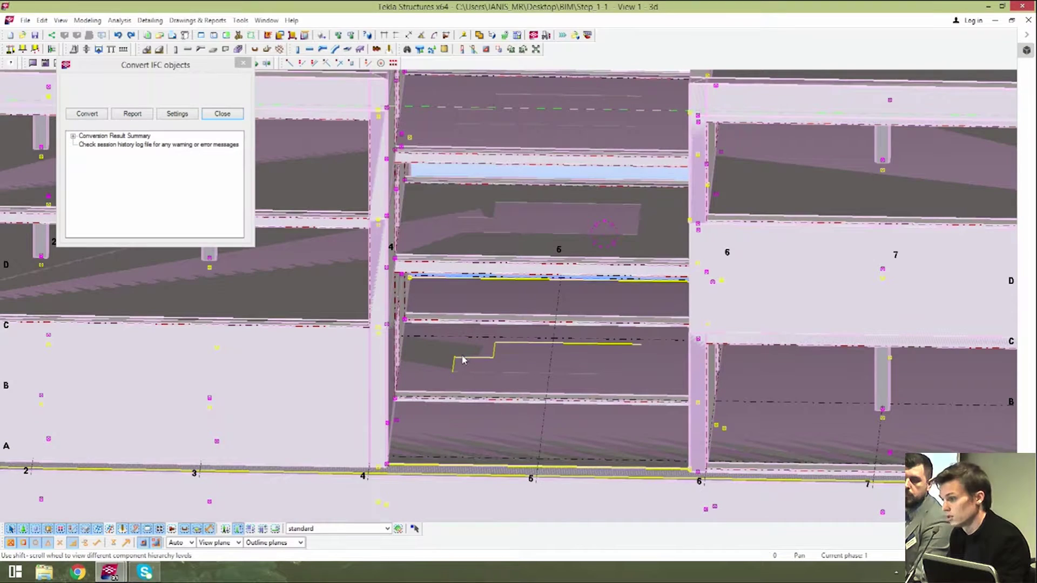
ctrl+middle_drag(643, 346, 541, 291)
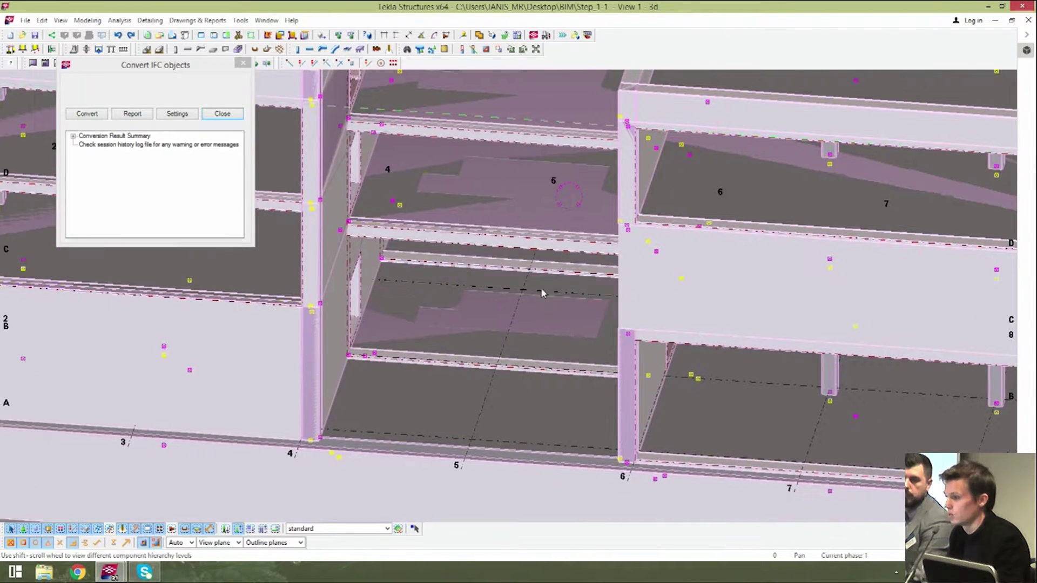
- Cut the stepped stair opening into the lower central slab with a polygon cut, with end edges of 1200 mm and 2500 mm
click(485, 49)
scroll(440, 374, up, 2)
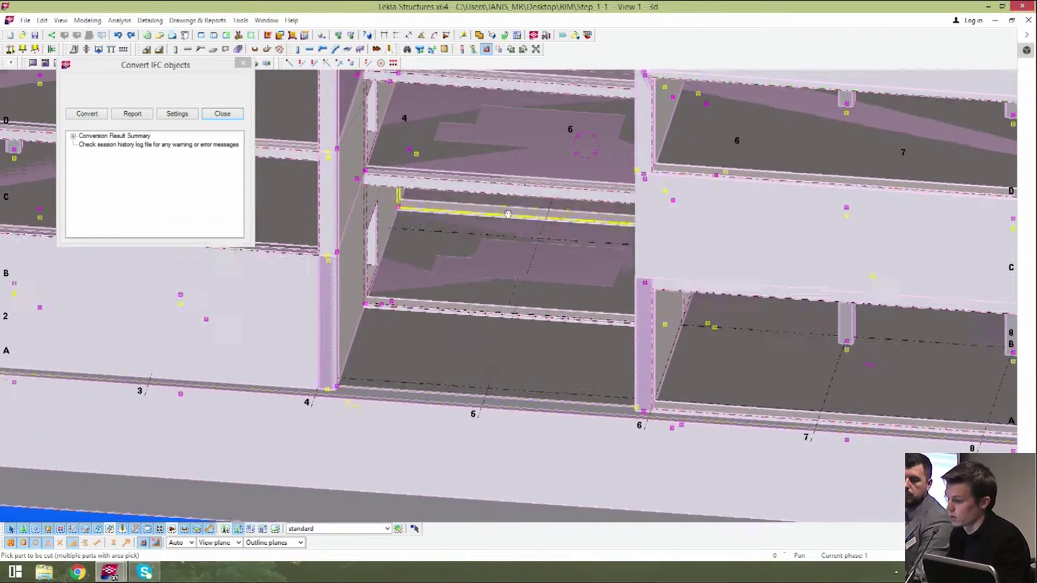
scroll(432, 302, up, 1)
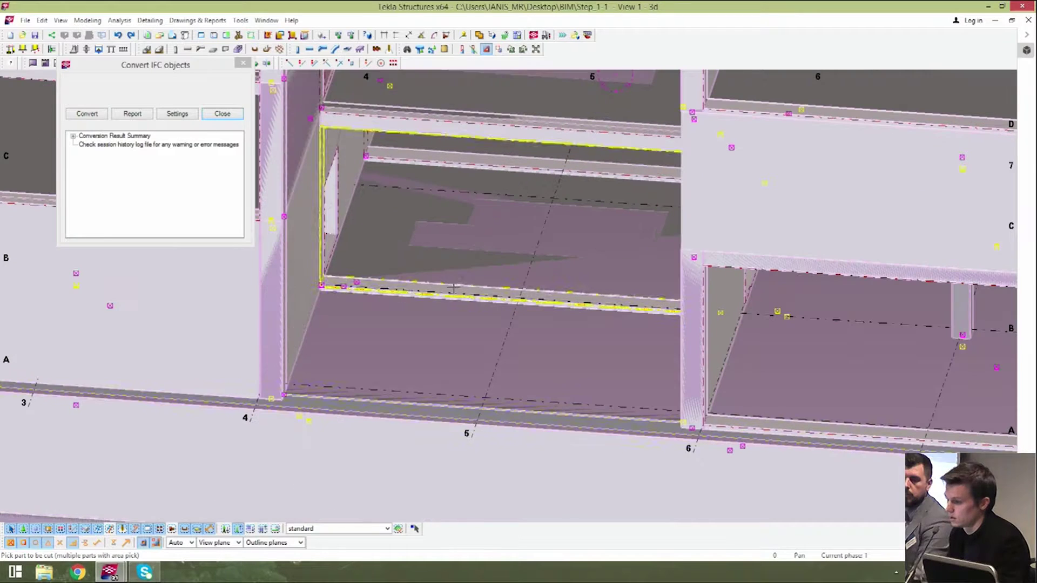
click(485, 235)
scroll(381, 249, up, 3)
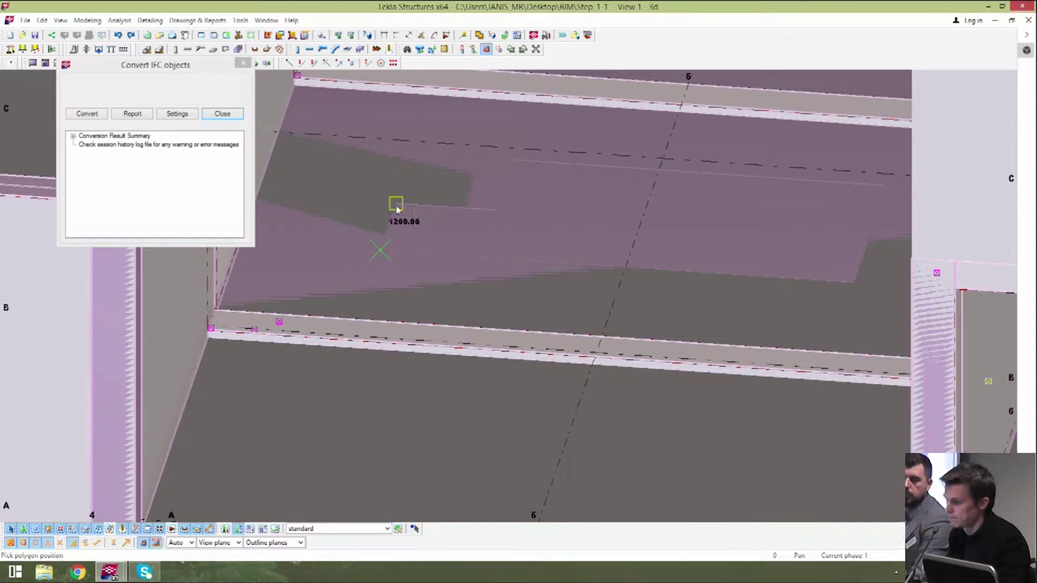
click(397, 209)
scroll(400, 211, up, 1)
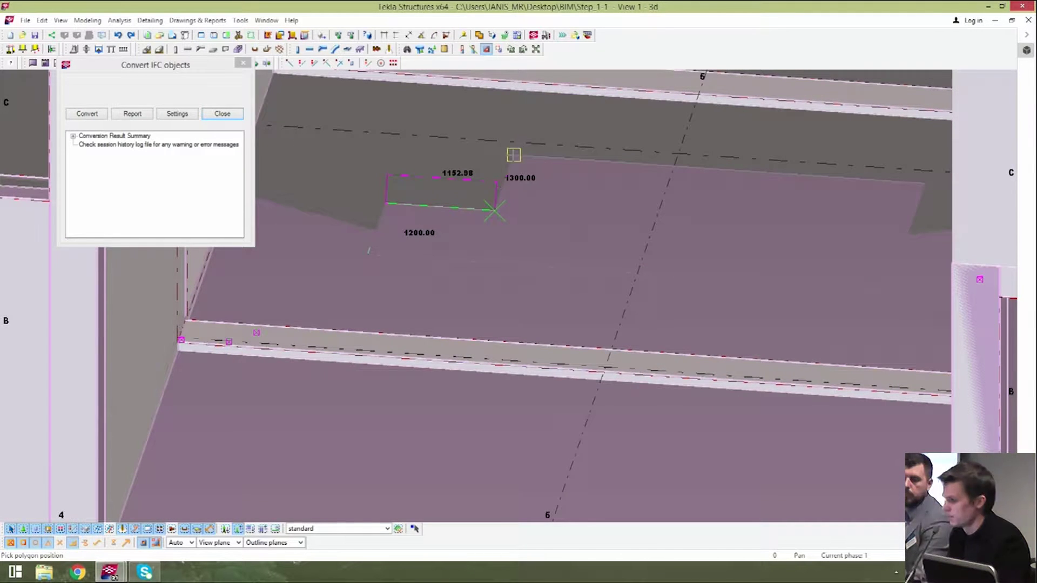
click(513, 155)
scroll(514, 157, down, 2)
ctrl+middle_drag(556, 210, 622, 217)
scroll(661, 183, up, 2)
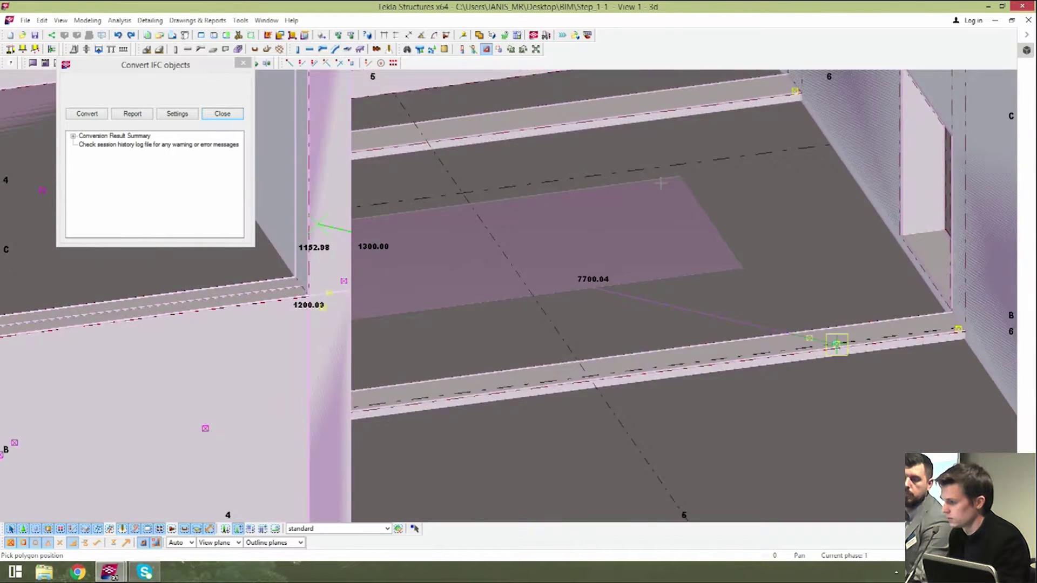
scroll(660, 183, up, 2)
scroll(726, 257, up, 1)
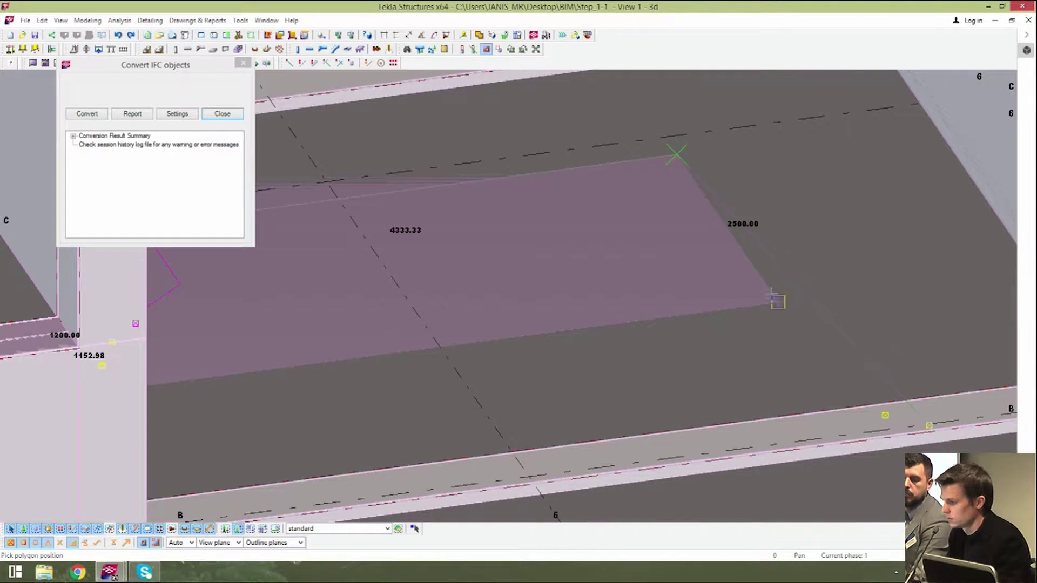
scroll(734, 273, down, 3)
middle_click(726, 272)
ctrl+middle_drag(726, 272, 651, 267)
right_click(522, 242)
click(537, 246)
click(500, 246)
- Copy the stair opening cut from its corner to the matching corners on the two central slabs above
ctrl+middle_drag(496, 254, 572, 290)
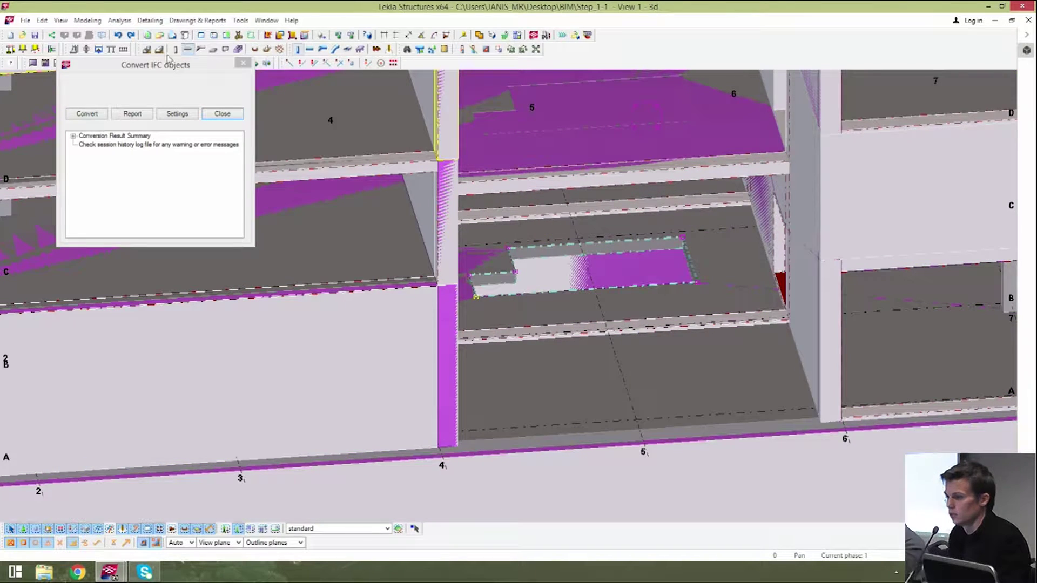
click(180, 64)
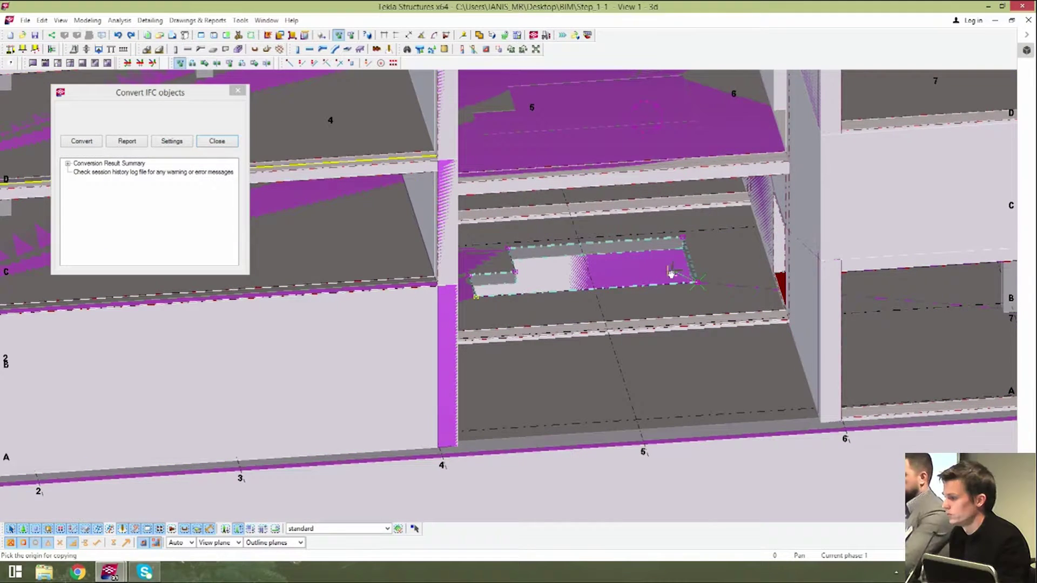
scroll(688, 266, up, 3)
click(714, 301)
scroll(714, 299, down, 1)
middle_drag(717, 206, 717, 367)
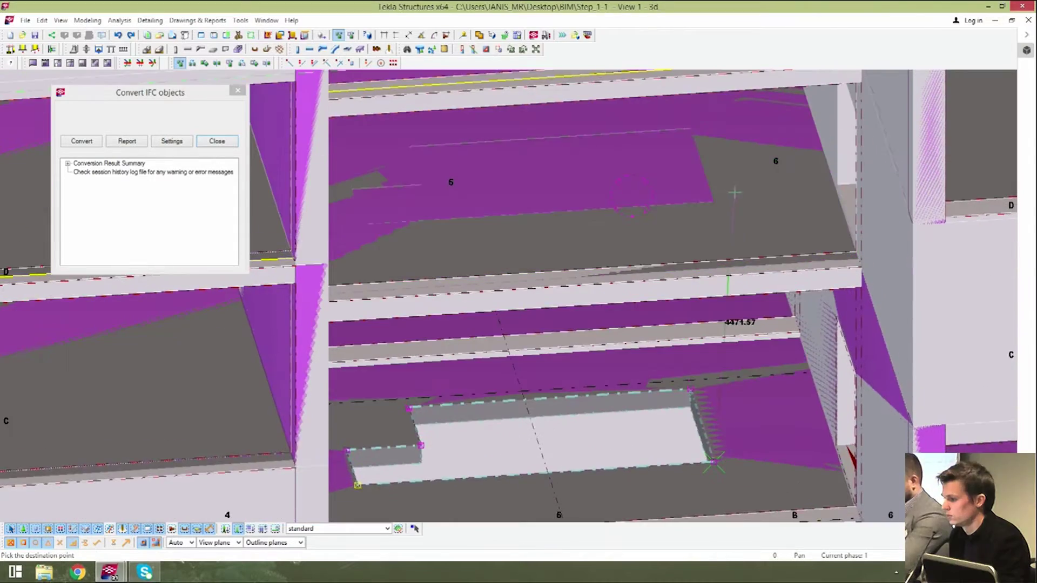
scroll(713, 201, up, 1)
scroll(708, 213, down, 2)
scroll(707, 213, down, 1)
middle_drag(708, 216, 708, 343)
scroll(707, 199, up, 2)
scroll(701, 195, down, 3)
scroll(708, 203, up, 2)
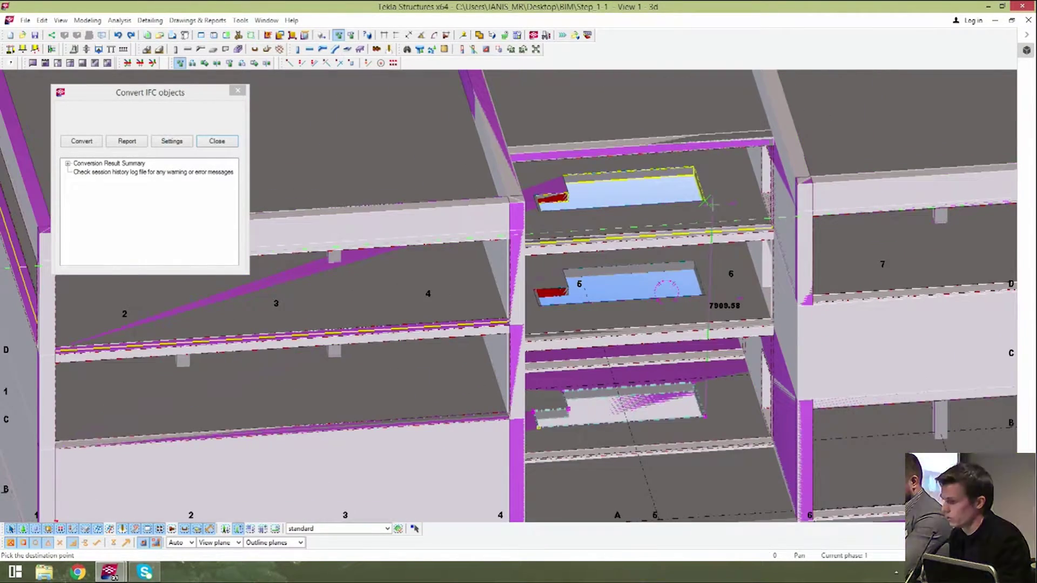
- Move the end corner points of the copied opening cuts about 90 mm along X only, aligning them with the original slab opening's edge
scroll(709, 210, down, 3)
scroll(637, 204, up, 5)
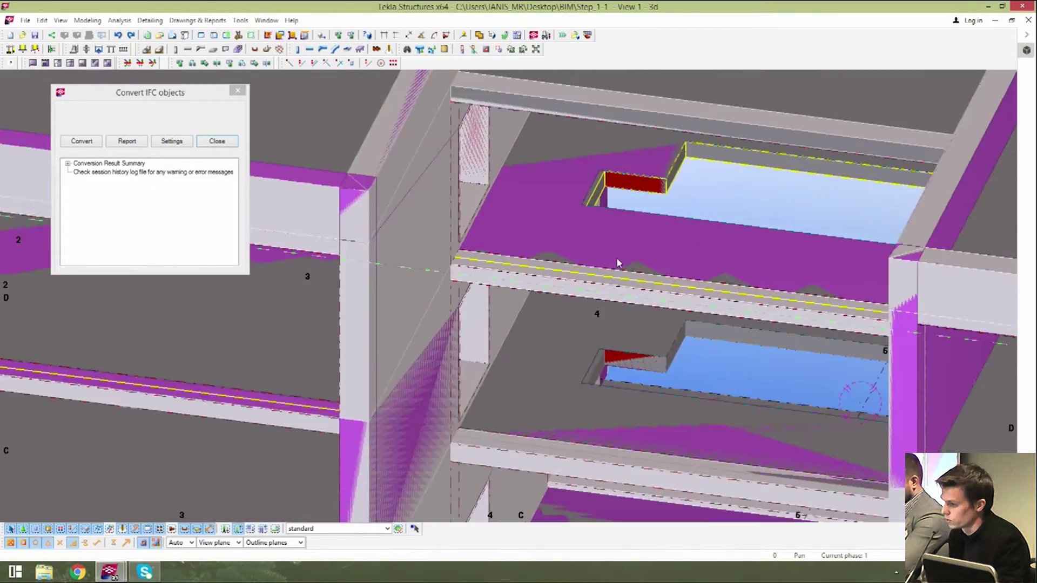
scroll(571, 174, down, 4)
scroll(598, 302, up, 4)
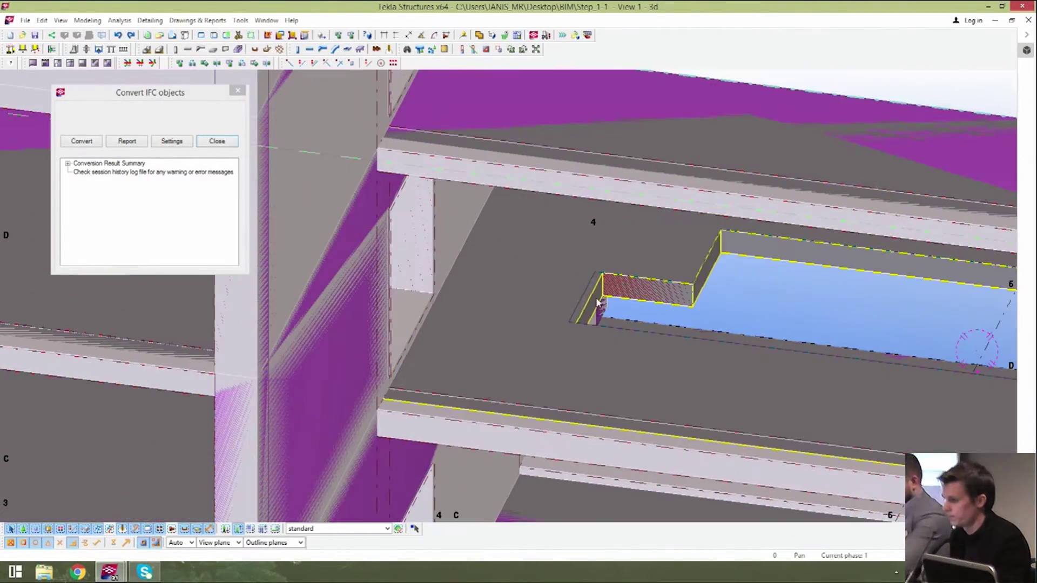
ctrl+click(583, 301)
ctrl+middle_drag(583, 301, 622, 286)
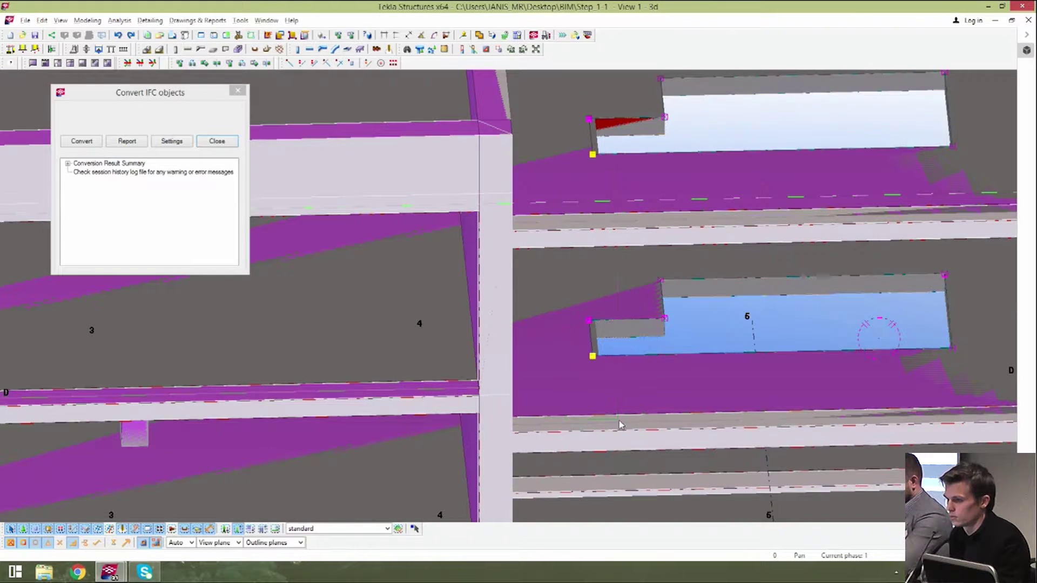
click(243, 64)
scroll(766, 308, up, 3)
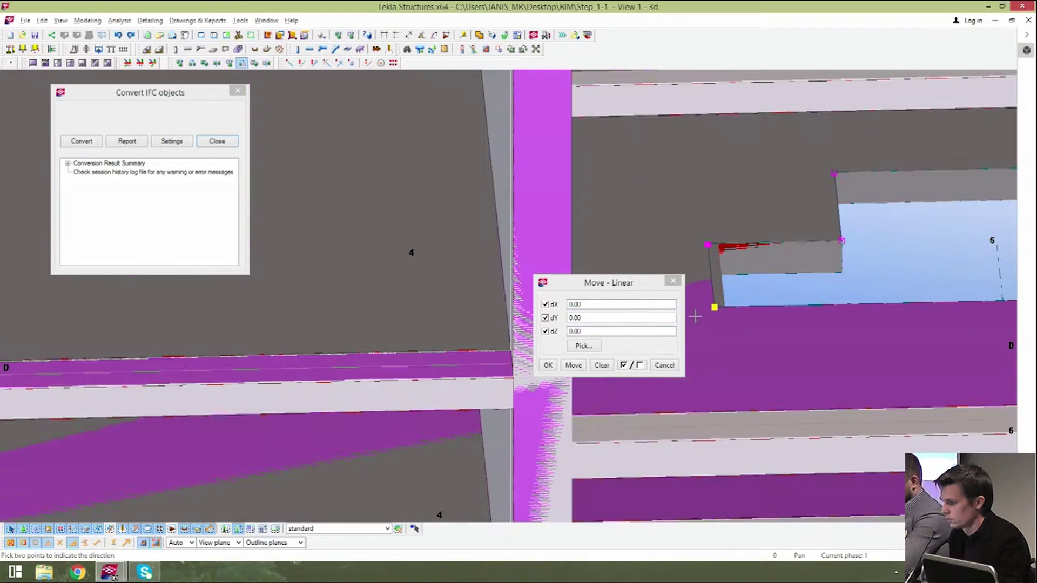
scroll(714, 307, up, 4)
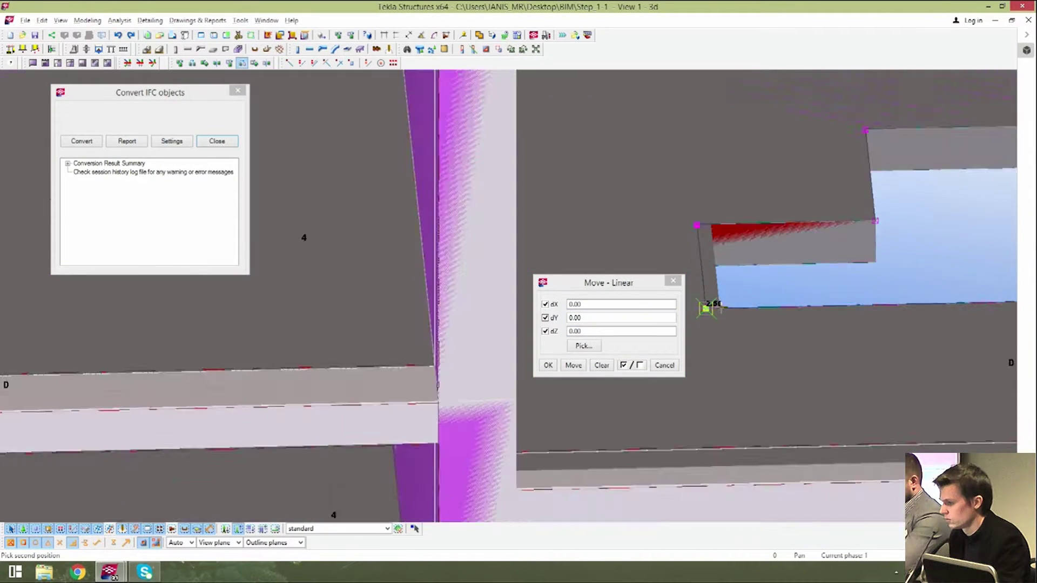
mouse_move(721, 309)
ctrl+middle_down()
mouse_move(778, 327)
mouse_move(729, 321)
ctrl+middle_up()
scroll(724, 225, up, 1)
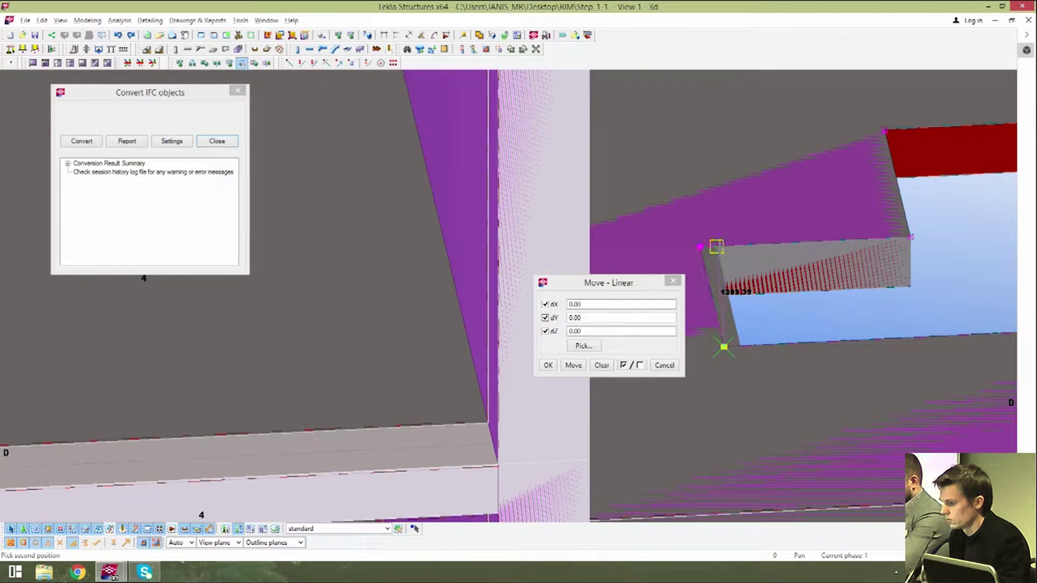
click(545, 330)
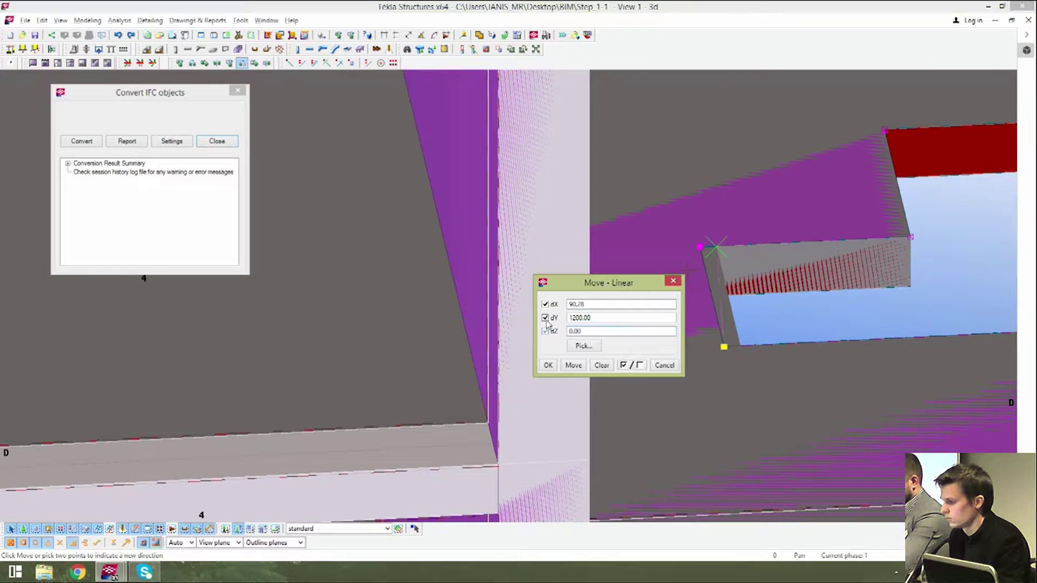
click(573, 366)
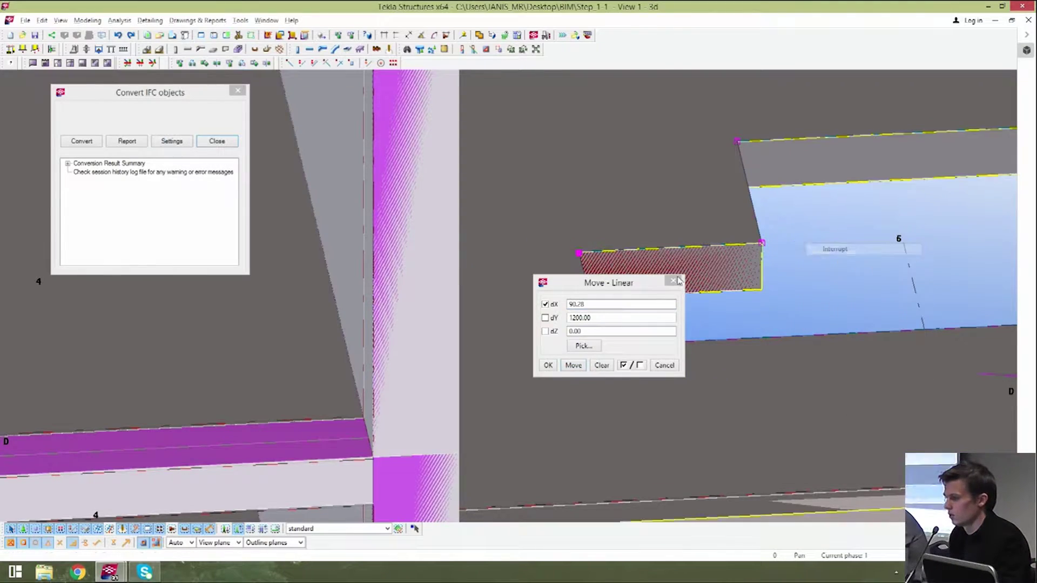
click(678, 281)
scroll(566, 344, down, 6)
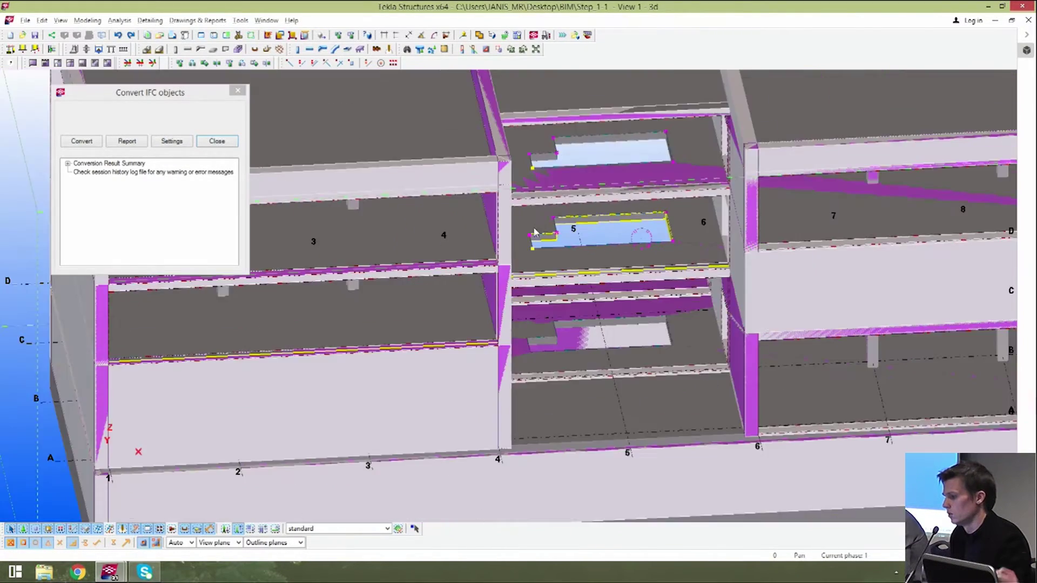
- Hide reference objects in the 3D view's display settings so only the native parts are shown, and close the view settings
ctrl+middle_drag(566, 343, 770, 403)
double_click(770, 403)
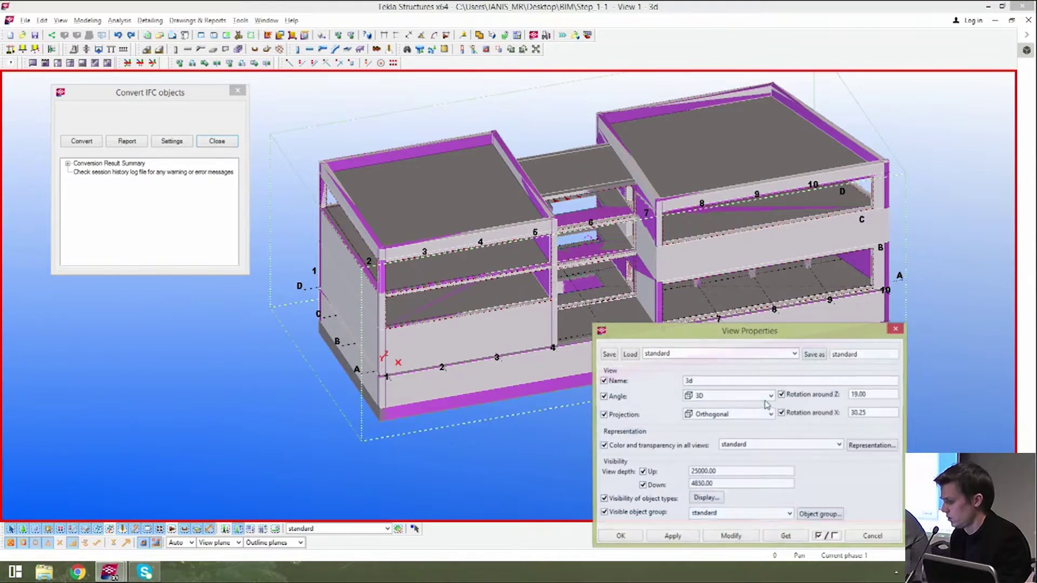
click(706, 497)
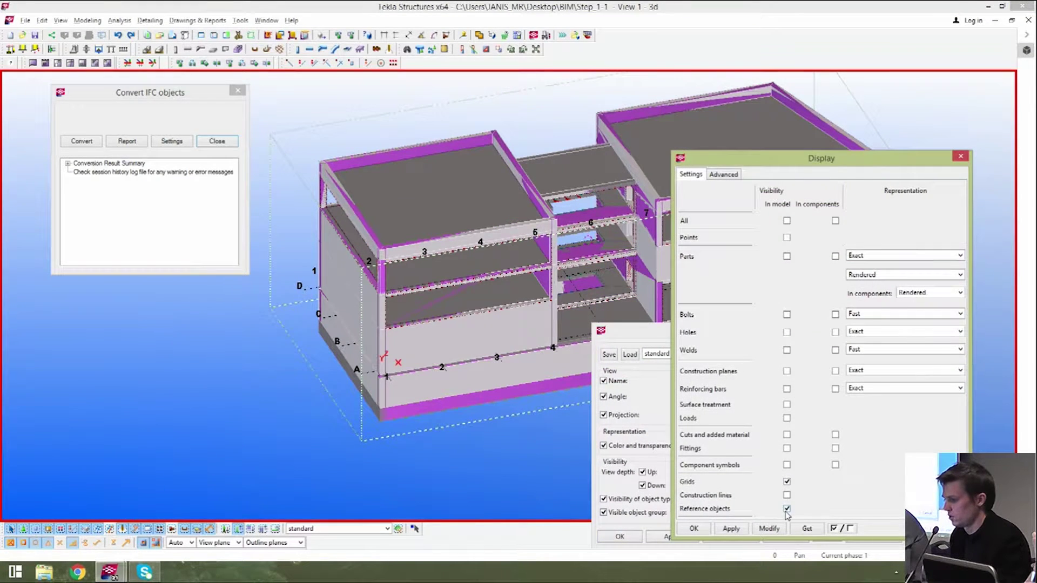
click(768, 529)
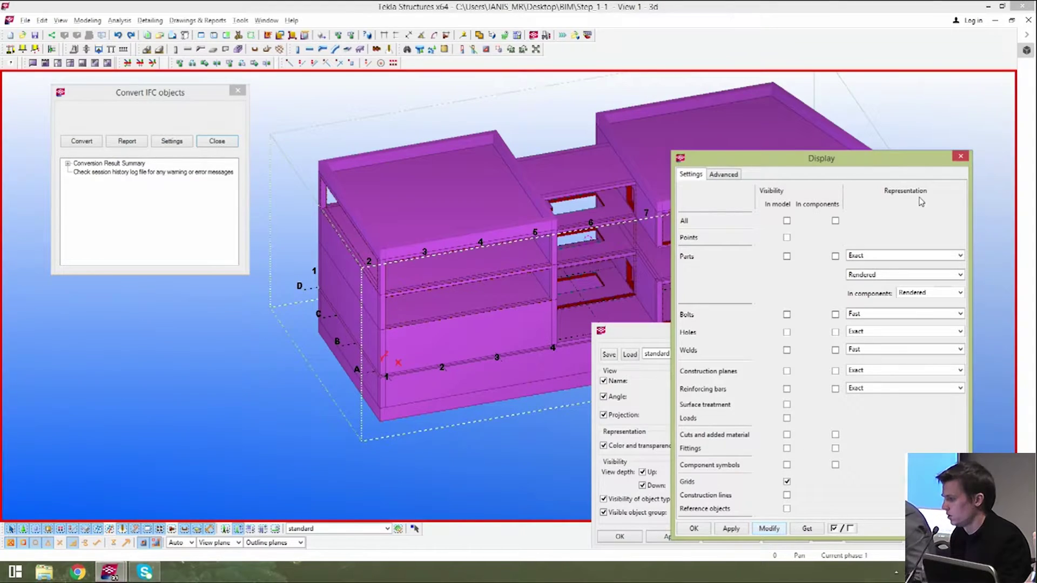
click(961, 157)
click(897, 330)
- Copy the ground-floor wall panels of the block between grids 6 and 10 upward by 4450 mm in Z only
ctrl+middle_drag(867, 397, 535, 381)
scroll(532, 355, up, 3)
scroll(517, 380, up, 2)
middle_drag(600, 373, 896, 320)
click(193, 63)
scroll(597, 255, up, 5)
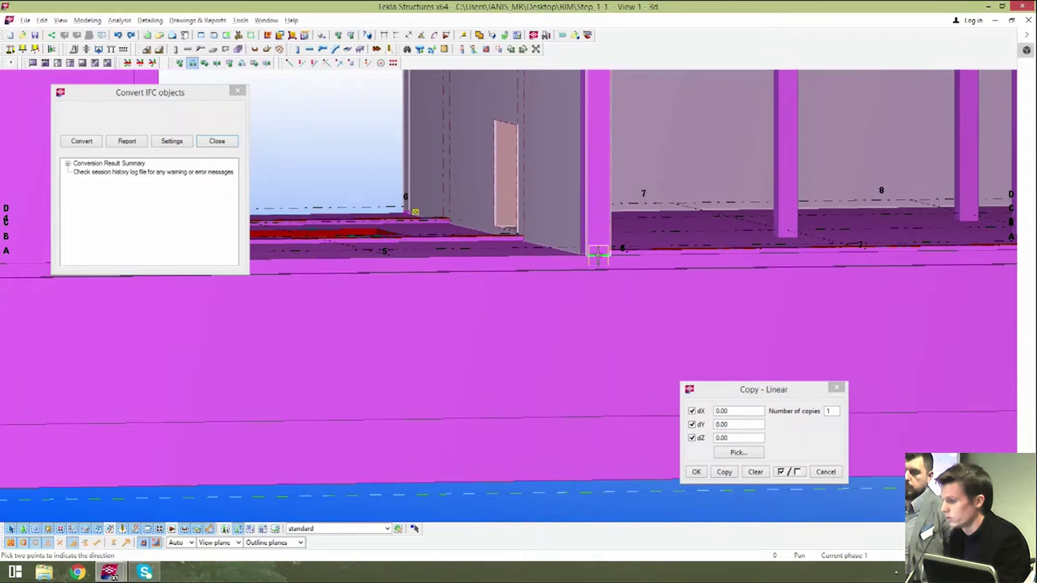
scroll(597, 255, down, 5)
scroll(599, 240, up, 3)
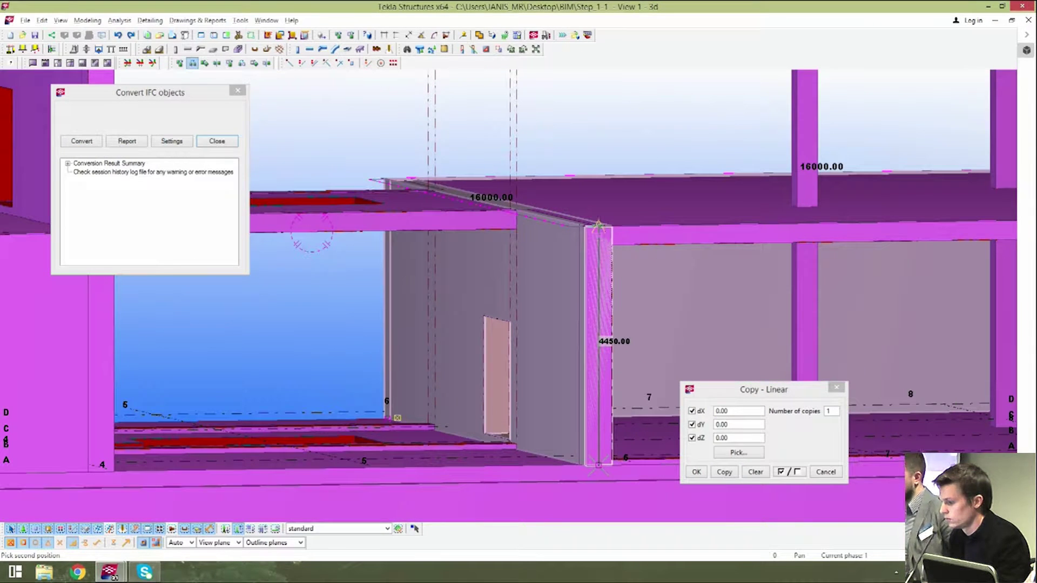
click(693, 425)
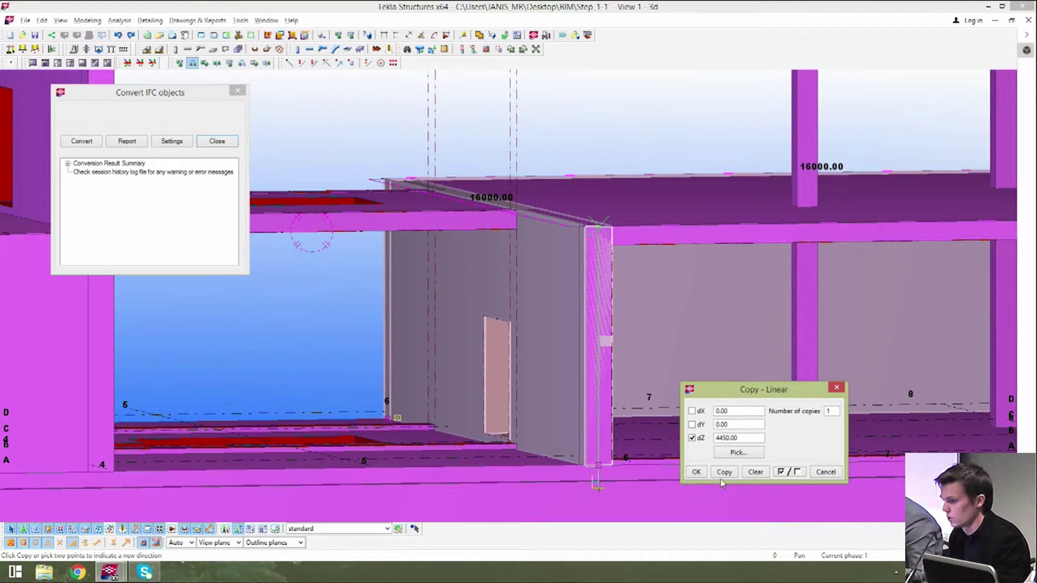
click(723, 474)
scroll(631, 270, down, 2)
right_click(628, 266)
click(639, 268)
scroll(636, 269, down, 1)
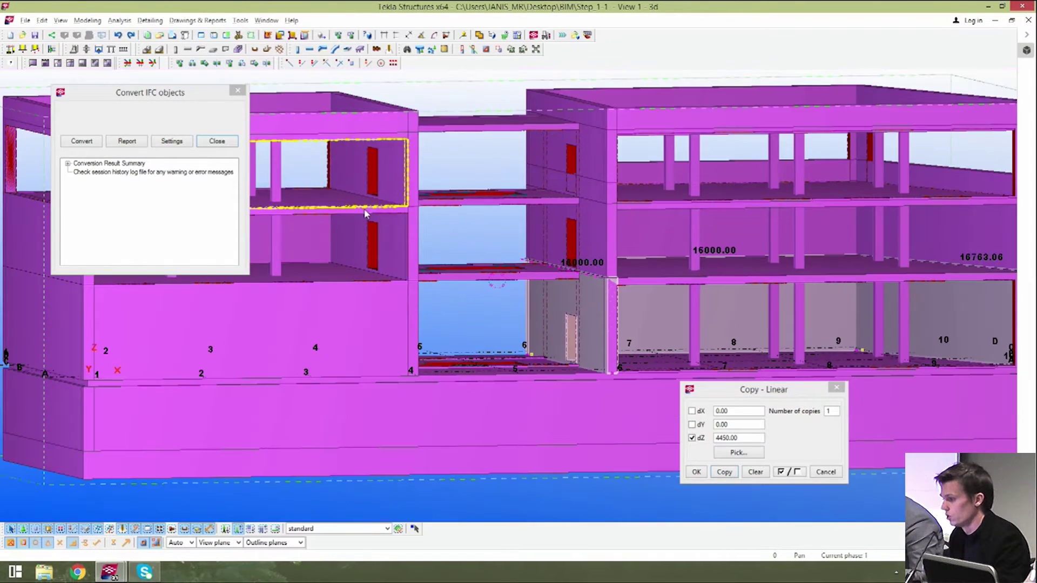
- Try to apply the existing upper-floor wall's panel properties to the copied walls between grids 6 and 10
scroll(364, 212, up, 1)
double_click(409, 241)
click(692, 240)
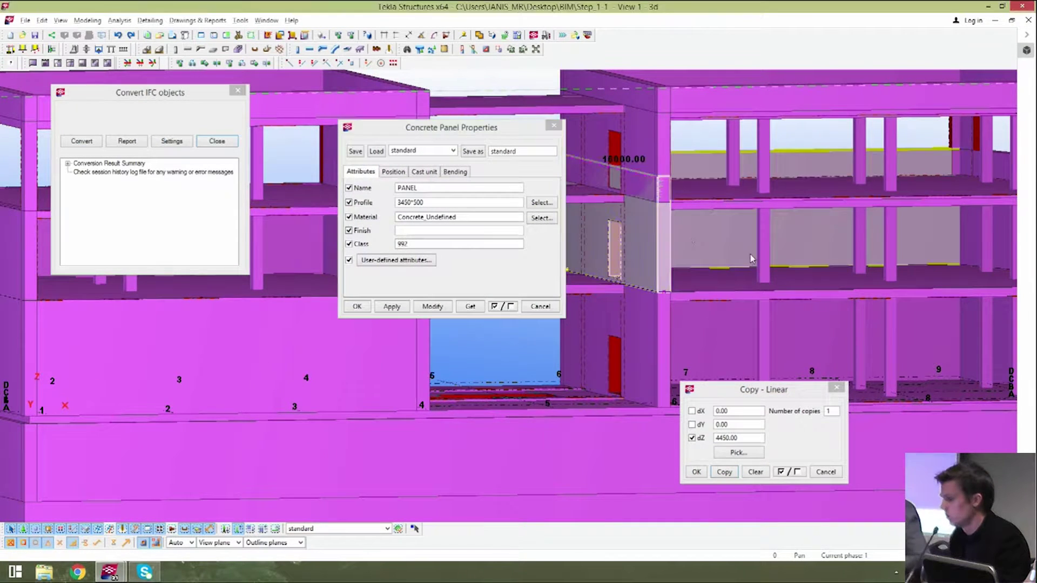
middle_drag(750, 255, 723, 265)
double_click(714, 254)
middle_drag(873, 258, 754, 266)
click(874, 258)
click(432, 307)
click(433, 308)
- Fetch the properties of the middle-floor wall at grid 4 and apply its 3450*500 profile to the copied walls between grids 6 and 10
middle_drag(269, 345, 577, 550)
click(479, 345)
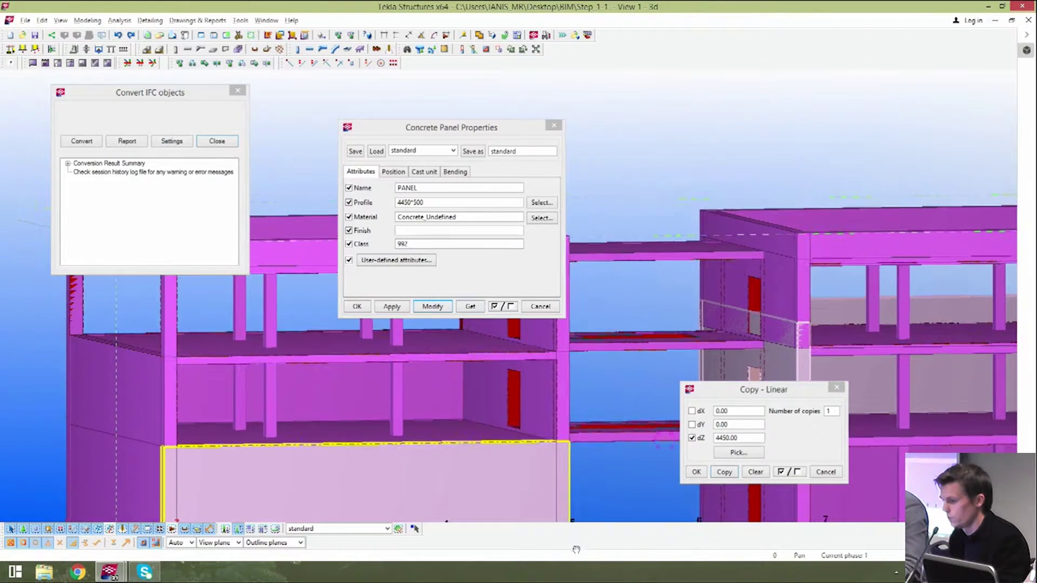
click(544, 396)
click(470, 306)
middle_drag(721, 337, 627, 308)
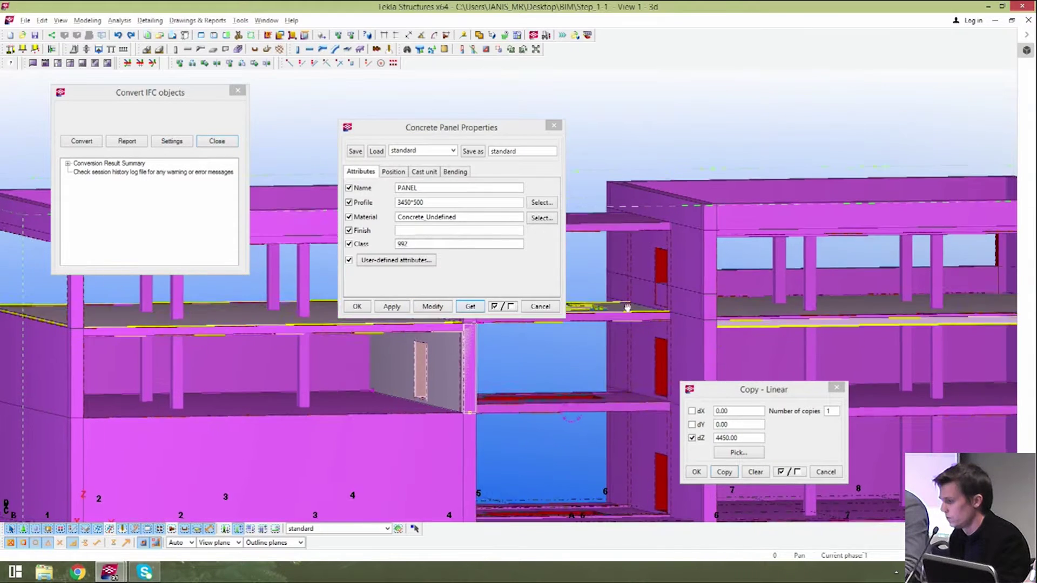
middle_drag(769, 345, 701, 249)
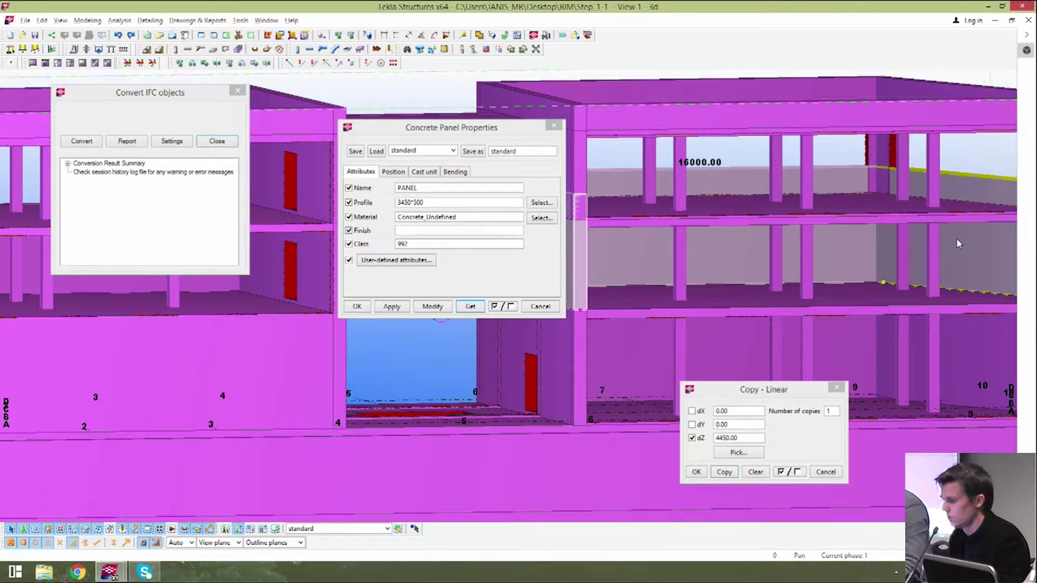
click(432, 306)
scroll(694, 211, down, 3)
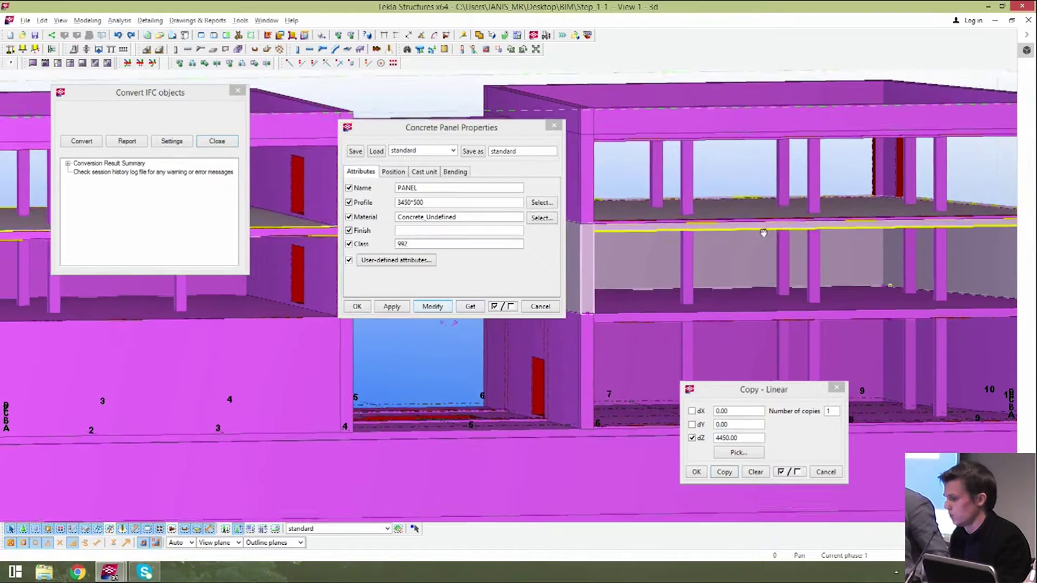
click(555, 127)
click(836, 388)
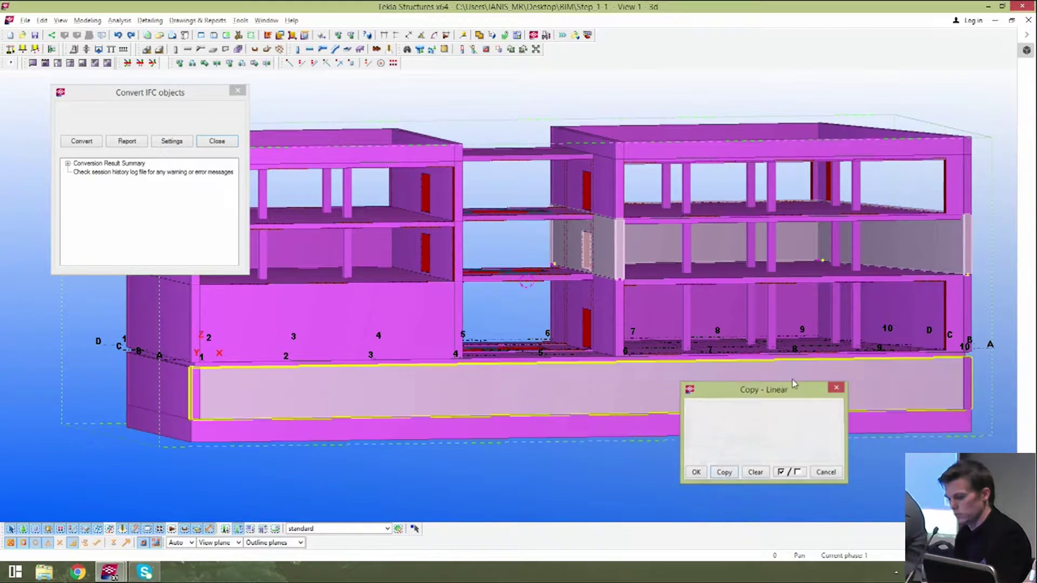
- Switch the 3D view's parts to a transparent representation to reveal the columns inside the building
scroll(702, 364, down, 3)
ctrl+middle_drag(677, 295, 641, 339)
key(ctrl+2)
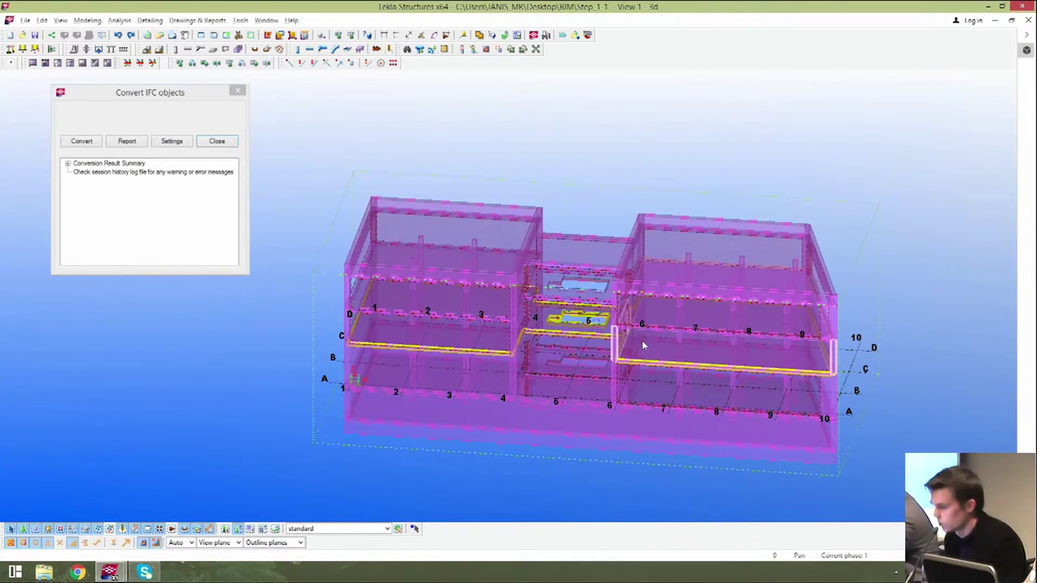
middle_drag(558, 341, 637, 326)
scroll(637, 326, down, 1)
ctrl+middle_drag(575, 248, 574, 289)
scroll(562, 302, up, 1)
- Copy the two stacked columns at grid 2 by 5000 mm along X to the matching column position at grid 3
ctrl+middle_drag(810, 416, 567, 234)
scroll(526, 266, up, 3)
scroll(525, 263, up, 2)
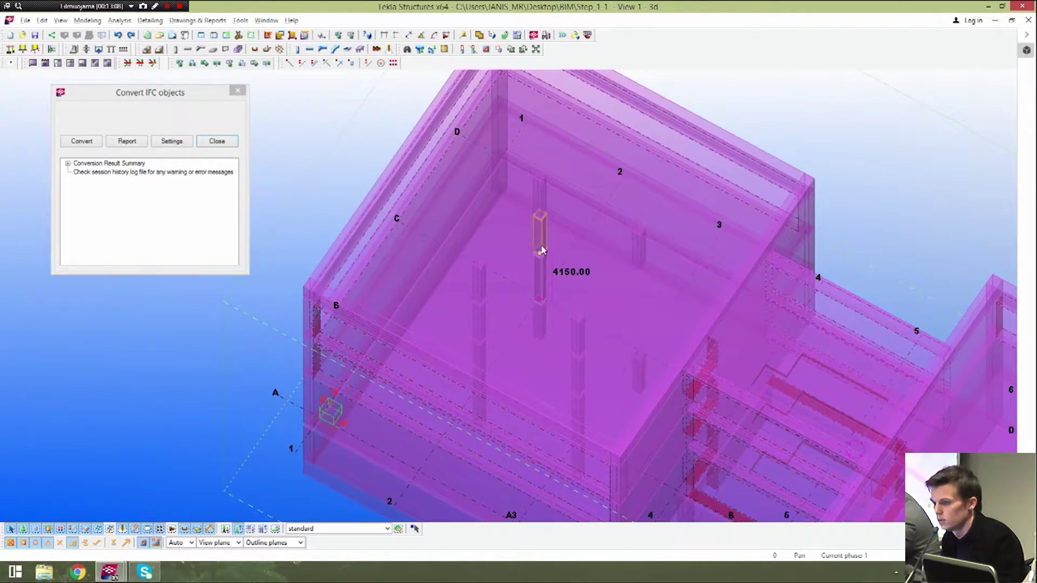
click(192, 64)
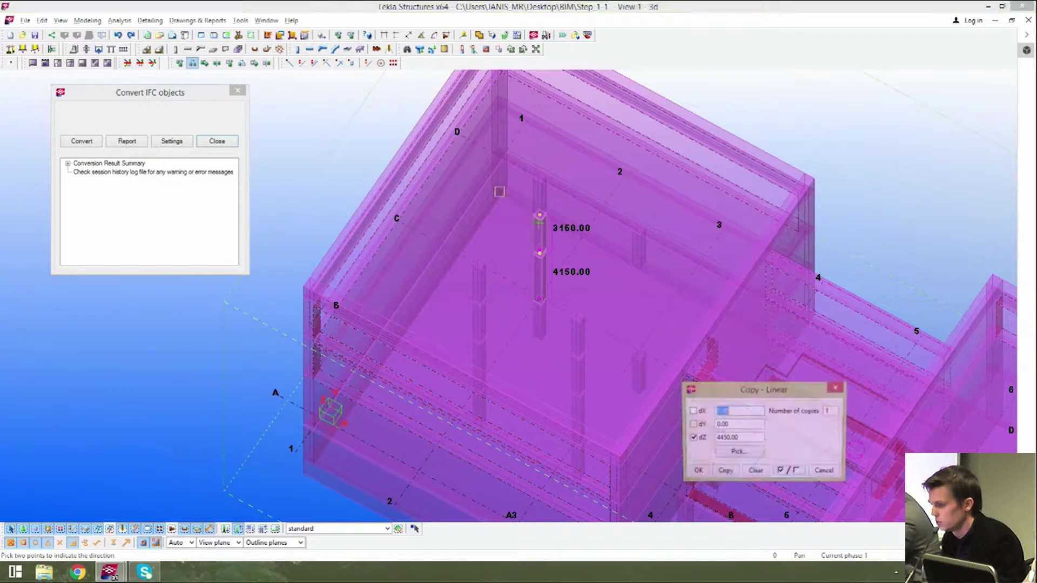
scroll(533, 240, up, 5)
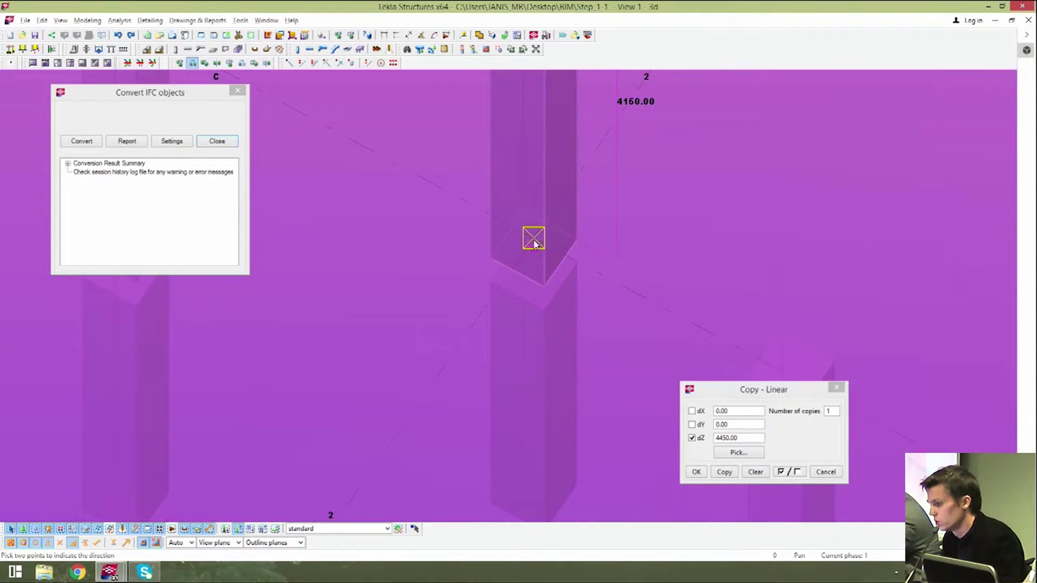
click(534, 243)
scroll(533, 216, down, 4)
scroll(627, 270, up, 5)
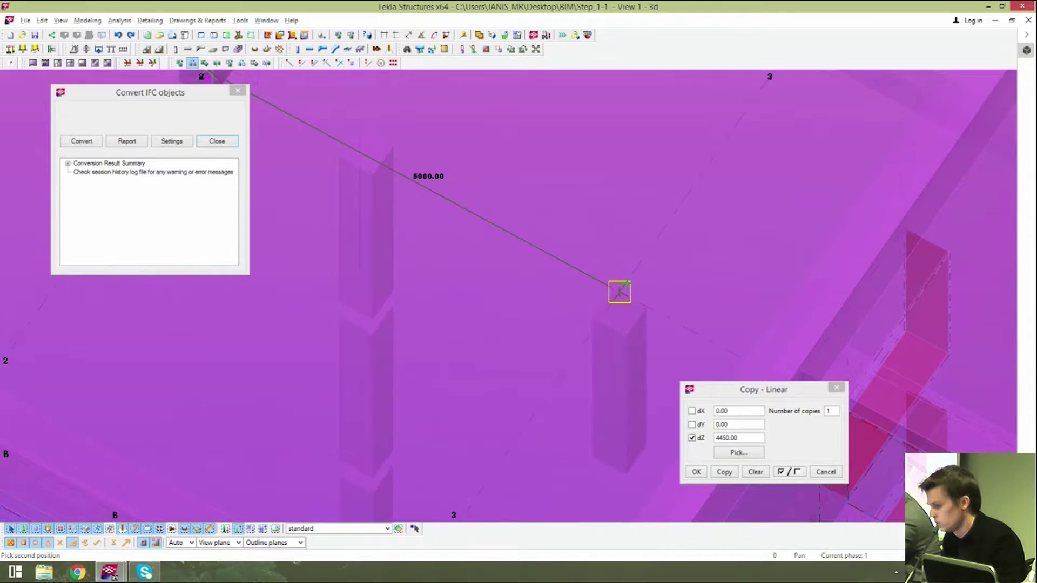
click(693, 438)
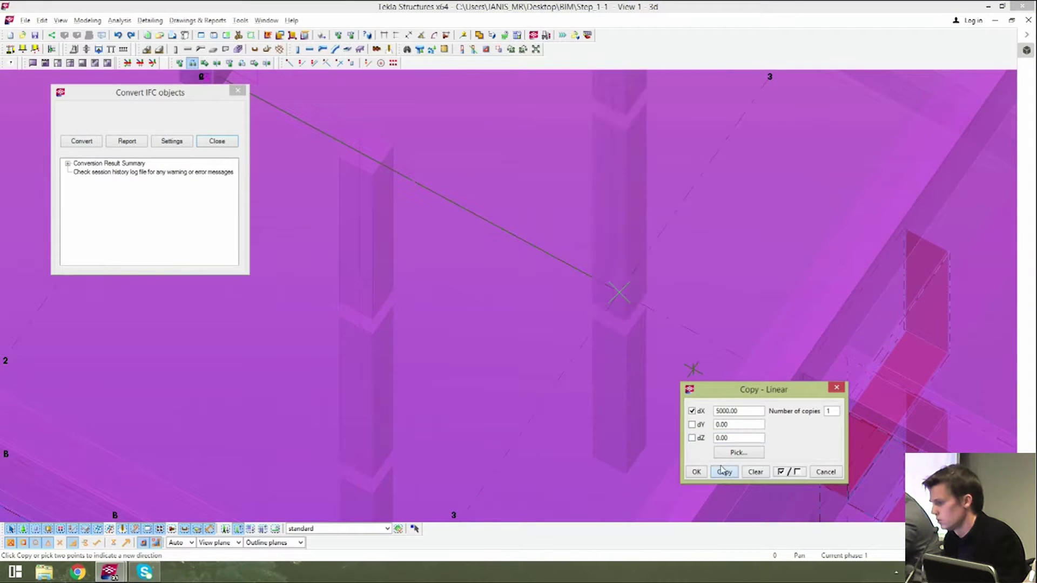
click(722, 470)
- Copy the same two stacked columns 25000 mm along X into the block between grids 6 and 10, and end the command
scroll(486, 211, down, 5)
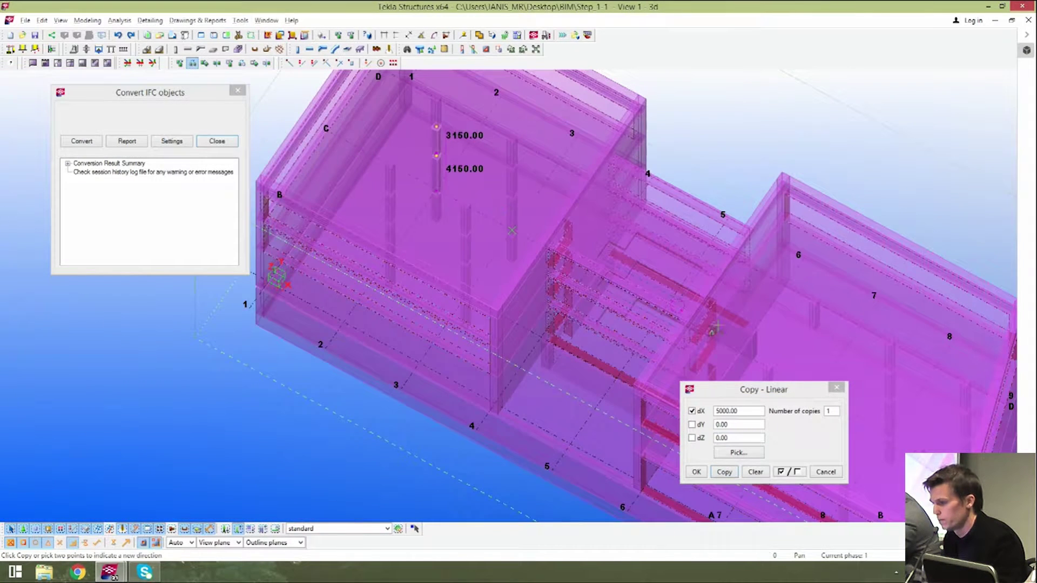
scroll(432, 189, up, 4)
click(458, 180)
scroll(471, 200, down, 2)
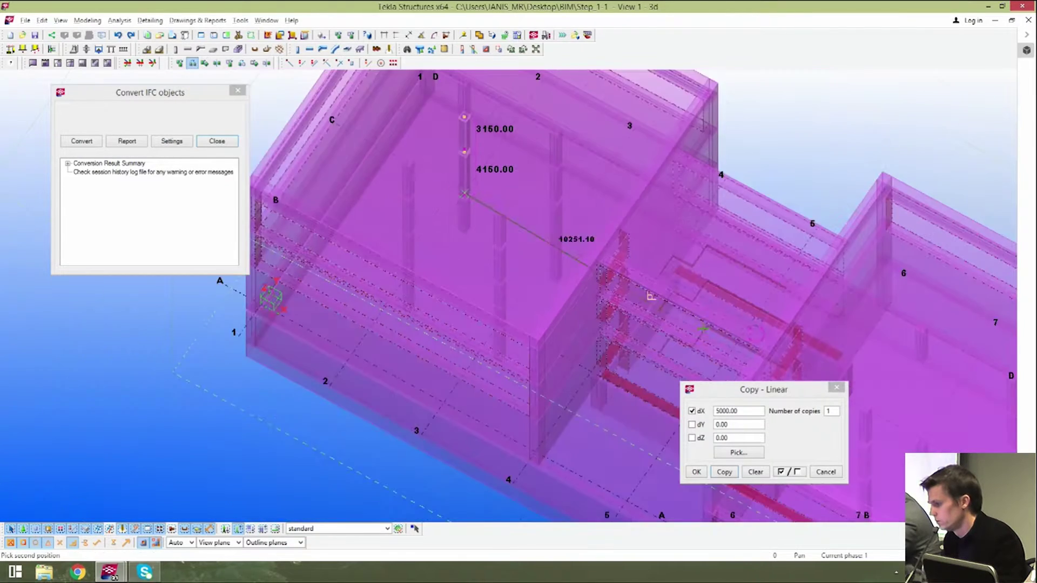
middle_drag(748, 343, 618, 220)
scroll(791, 283, up, 3)
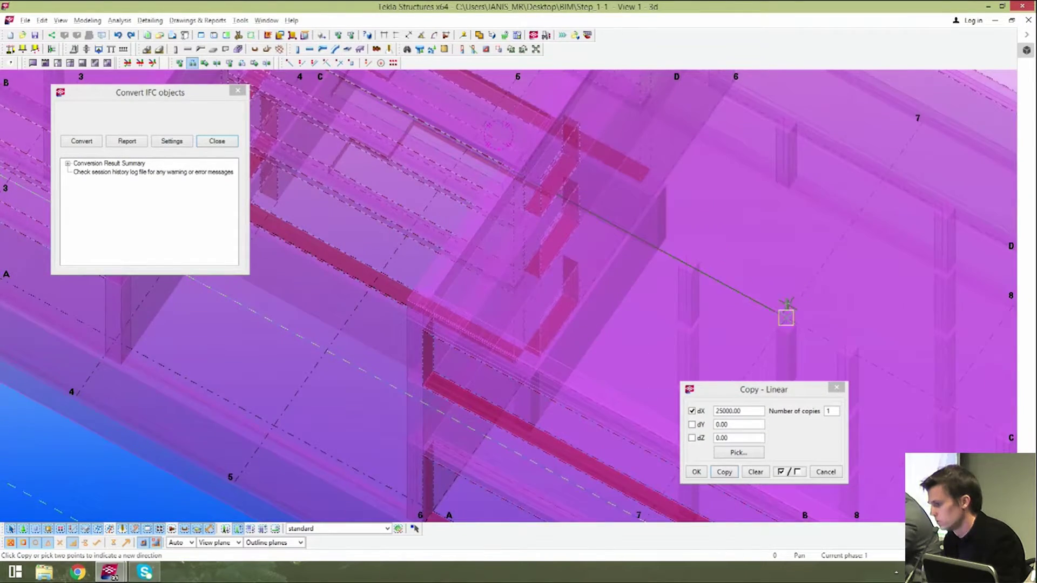
scroll(767, 297, down, 3)
click(724, 472)
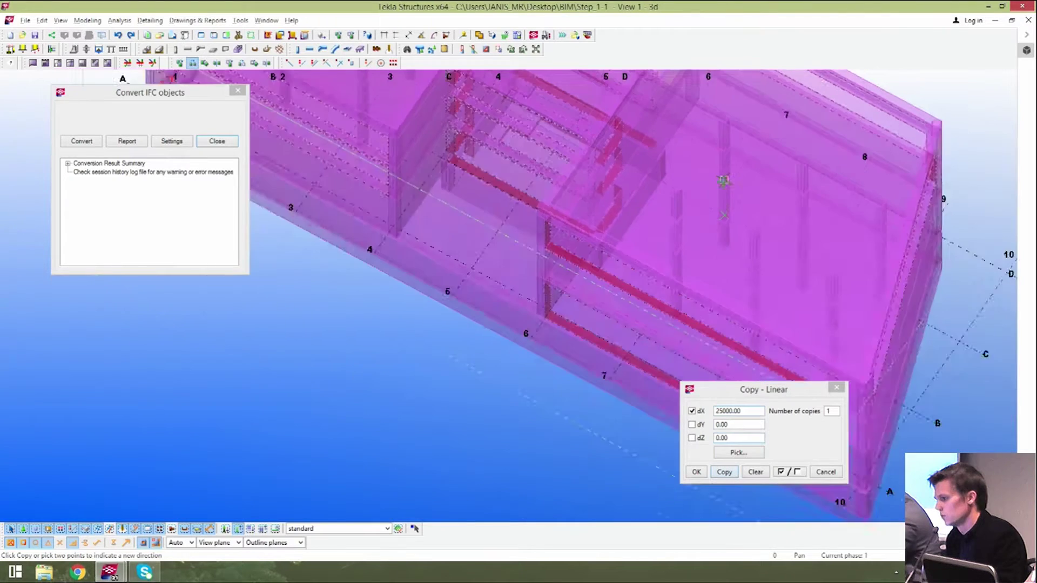
right_click(805, 181)
click(826, 201)
right_click(829, 185)
click(837, 192)
- Restore the solid part display and multi-select the front-row columns on all three floors between grids 6 and 10
key(ctrl+4)
scroll(702, 233, down, 1)
ctrl+middle_drag(701, 234, 651, 223)
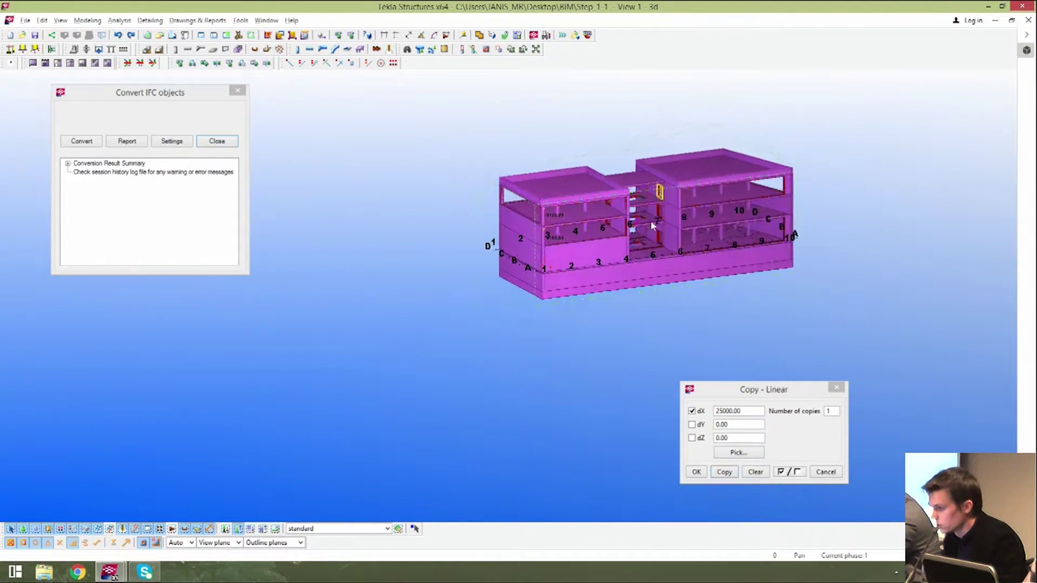
scroll(651, 225, up, 3)
middle_drag(769, 262, 561, 288)
ctrl+middle_drag(730, 195, 548, 204)
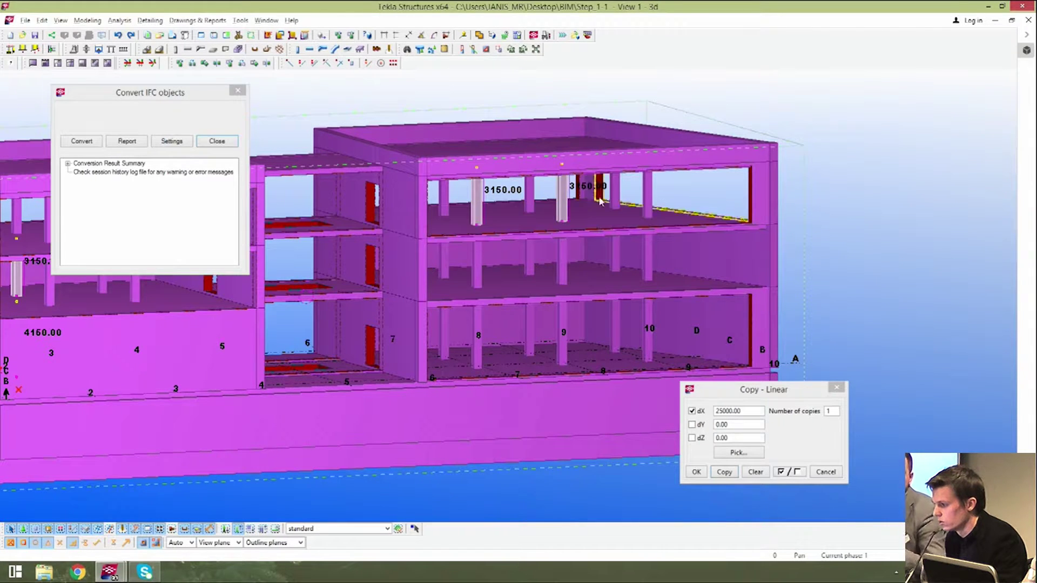
ctrl+middle_drag(643, 265, 575, 220)
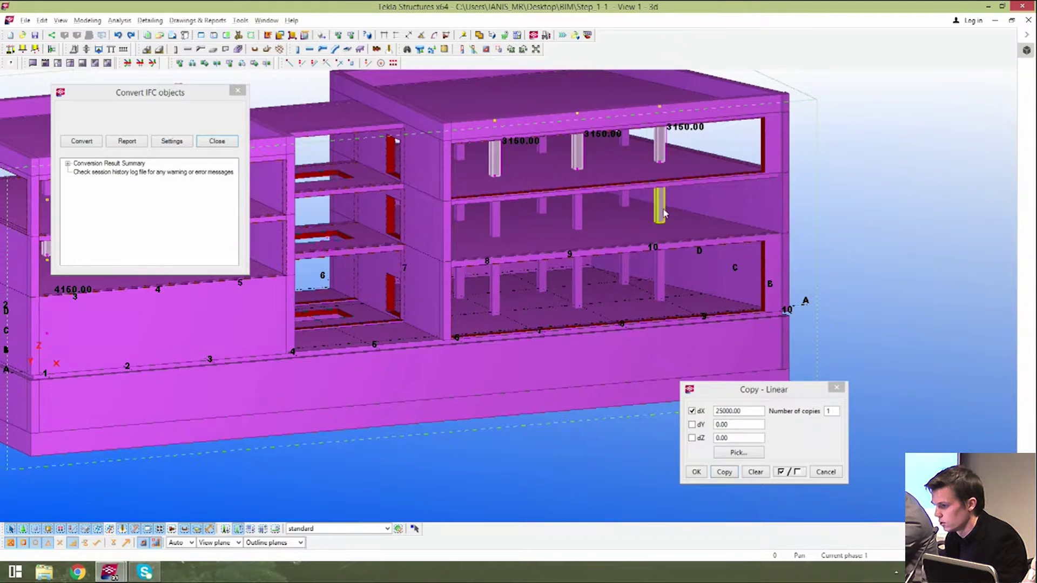
ctrl+click(498, 283)
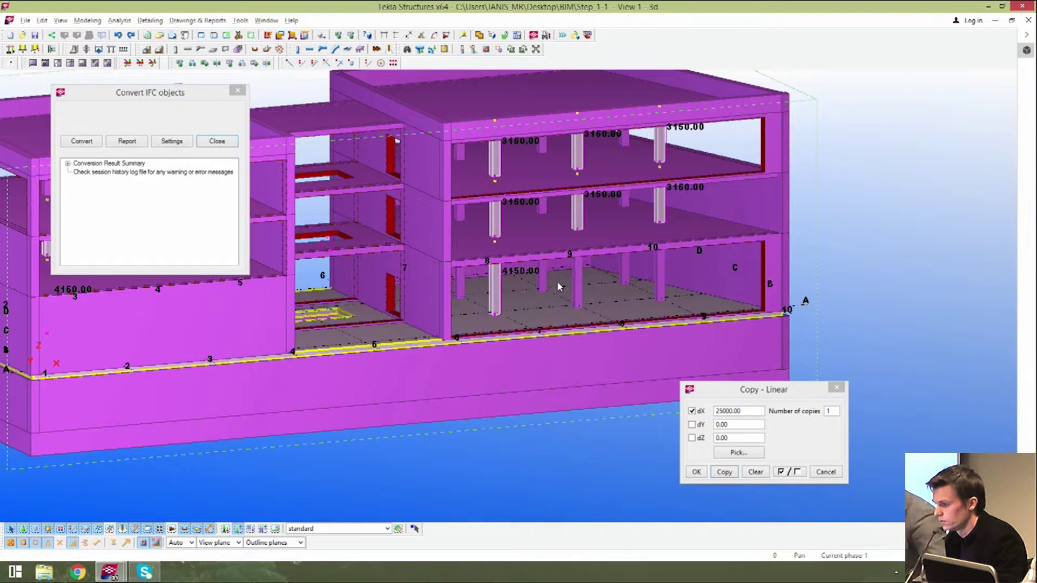
ctrl+click(578, 286)
ctrl+click(659, 285)
- Extend the selection with the two front-row columns on each of the two floors between grids 1 and 4
scroll(659, 285, down, 4)
middle_drag(388, 232, 560, 232)
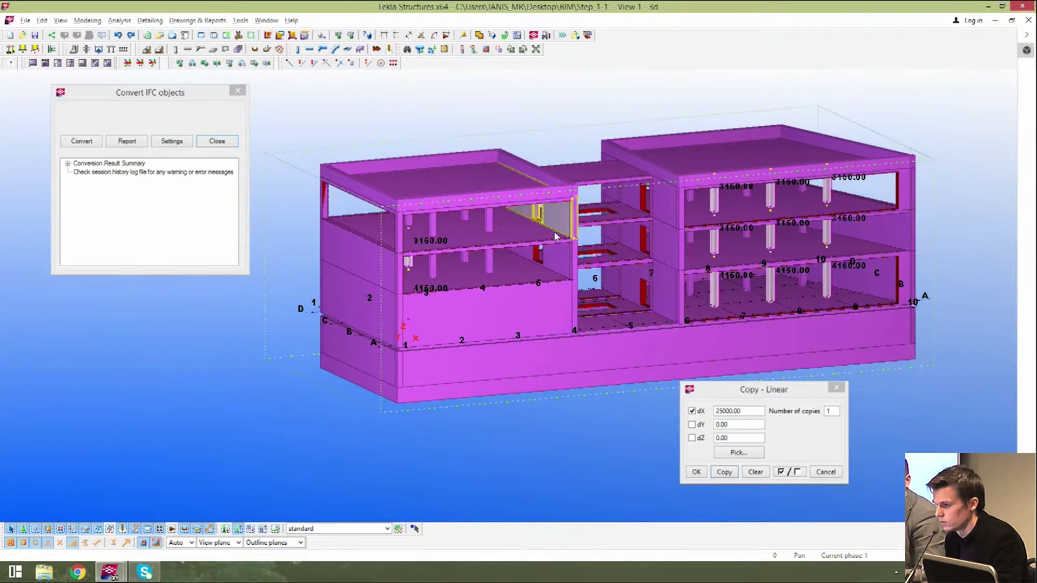
scroll(562, 231, up, 3)
ctrl+click(466, 217)
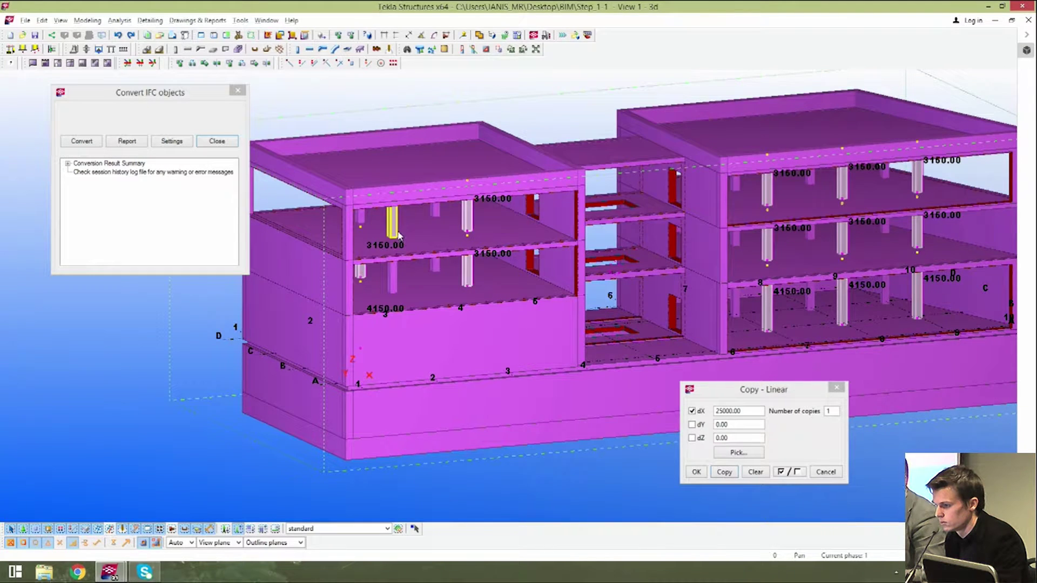
ctrl+click(394, 276)
scroll(378, 275, up, 2)
ctrl+click(358, 273)
scroll(414, 266, down, 2)
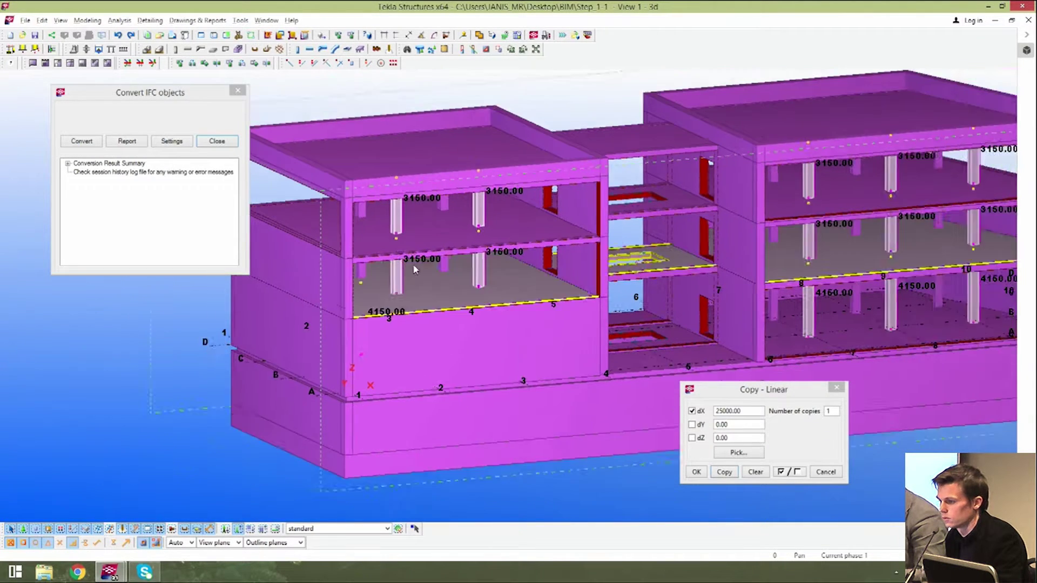
- Copy the selected columns linearly by -5000 mm along Y, keep the duplicates, and end the copy command
click(192, 63)
scroll(529, 237, up, 6)
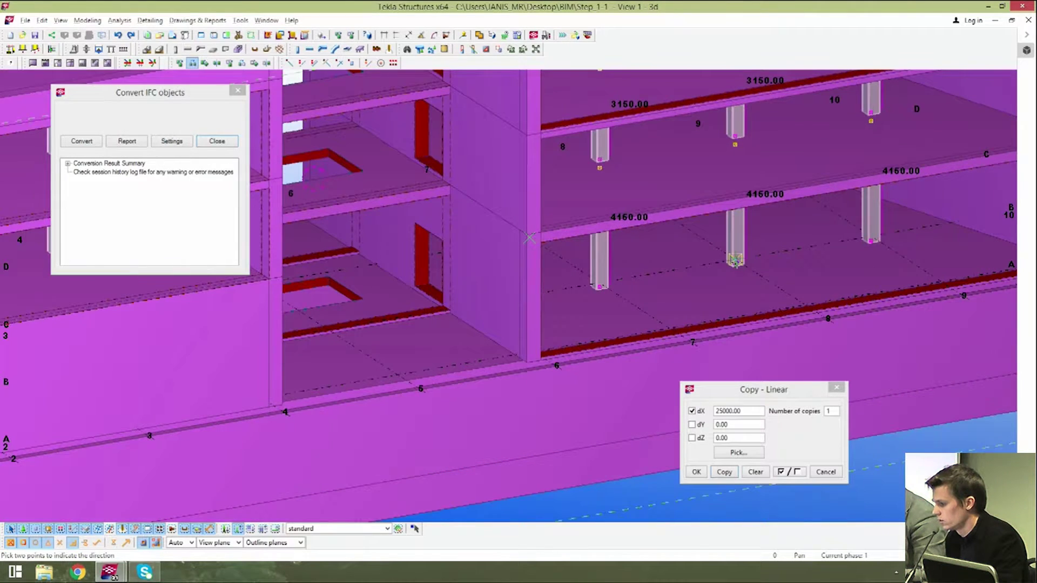
click(735, 259)
scroll(799, 298, up, 5)
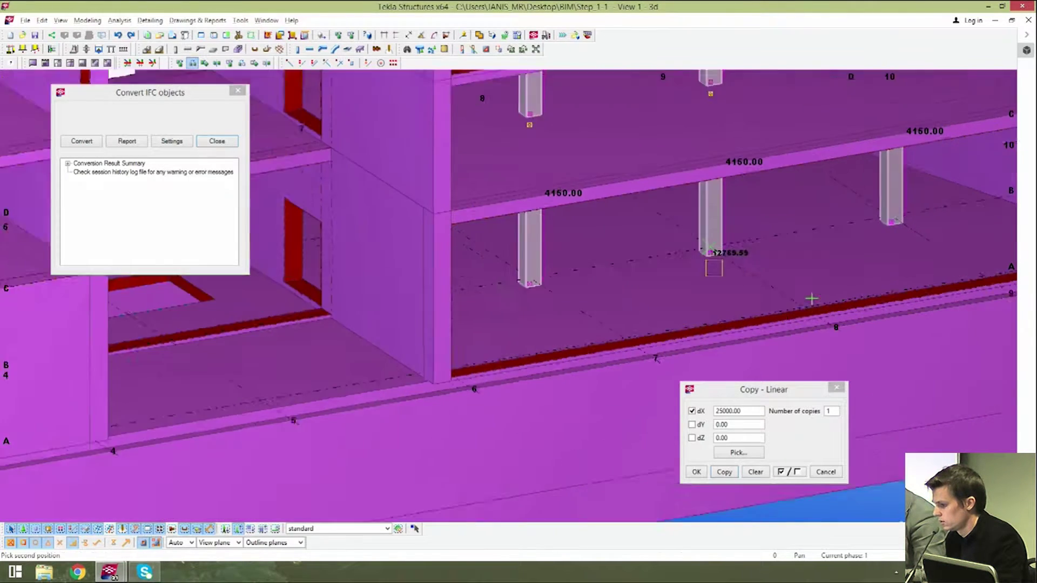
click(732, 473)
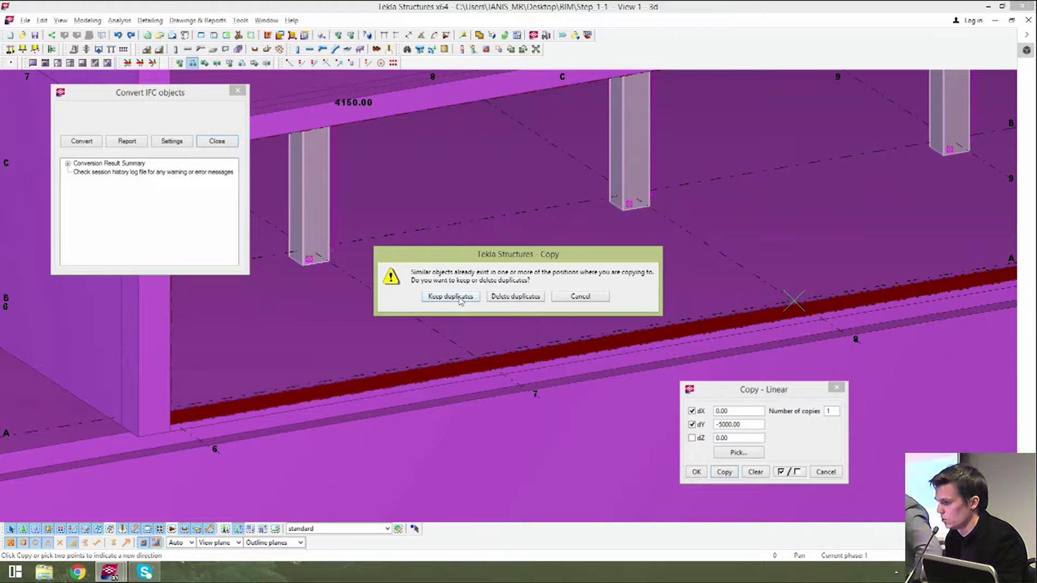
click(461, 297)
scroll(632, 283, down, 10)
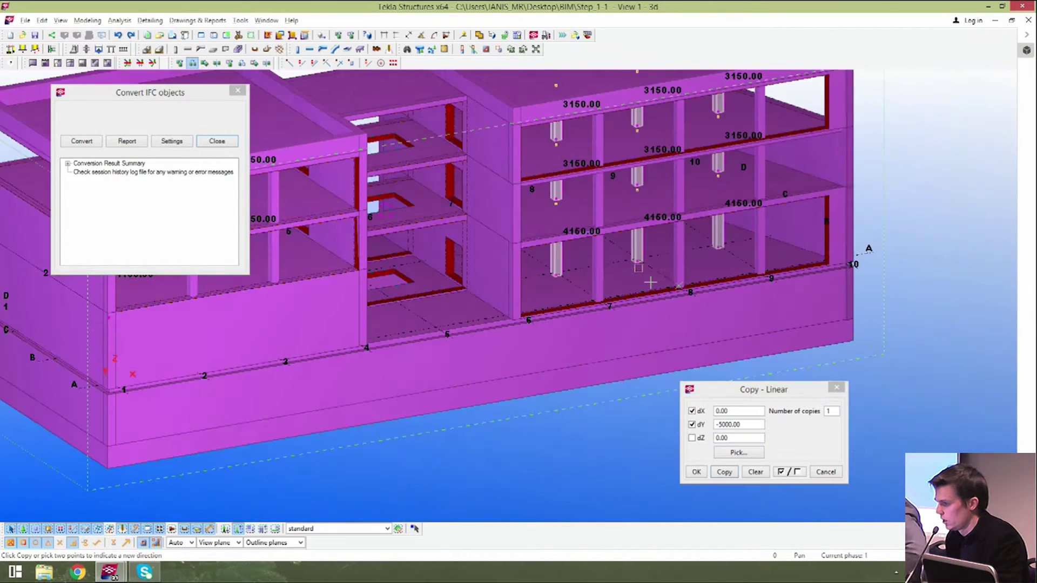
right_click(876, 223)
click(838, 265)
scroll(856, 311, down, 3)
click(838, 386)
- Select and delete the front walls with large openings along grid A between grids 1–4 and 6–10
middle_drag(678, 327, 702, 366)
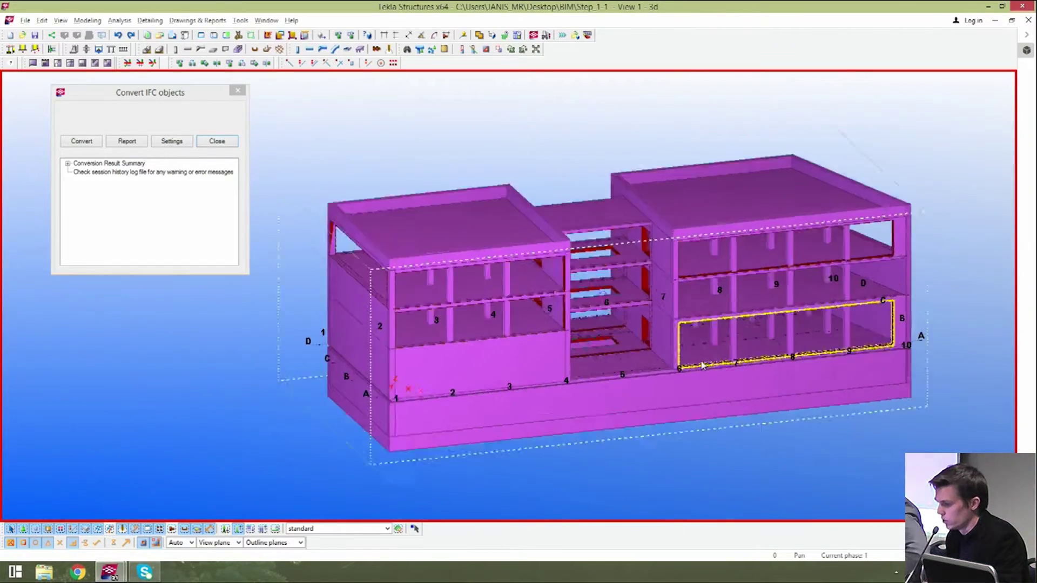
scroll(702, 366, up, 5)
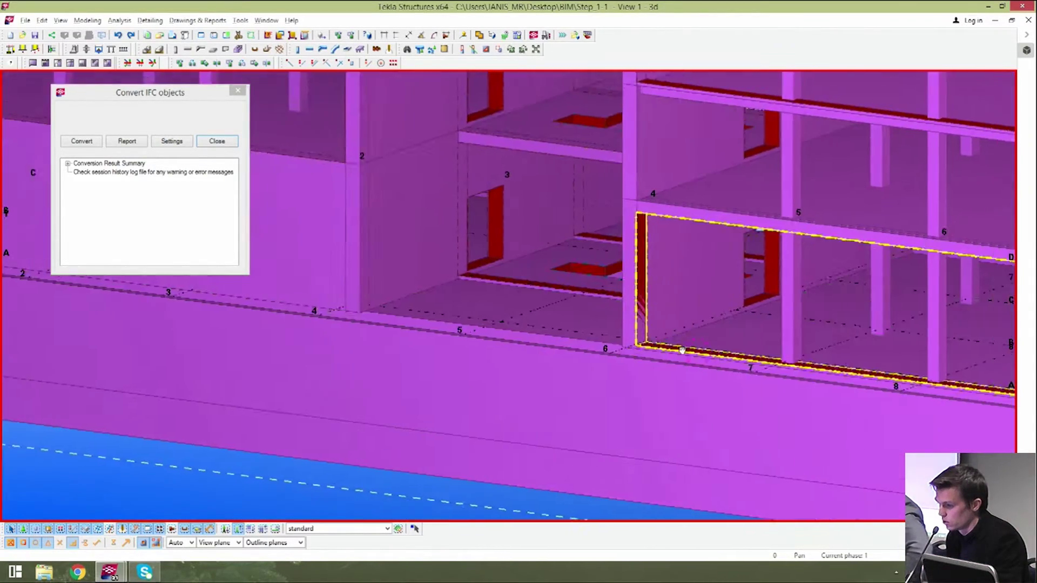
scroll(681, 349, up, 5)
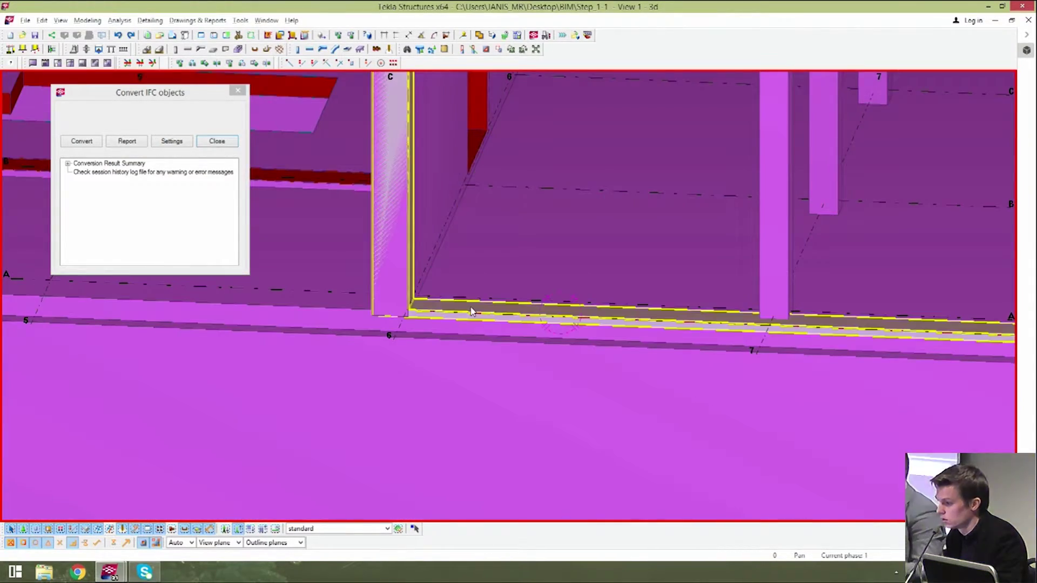
scroll(471, 312, down, 8)
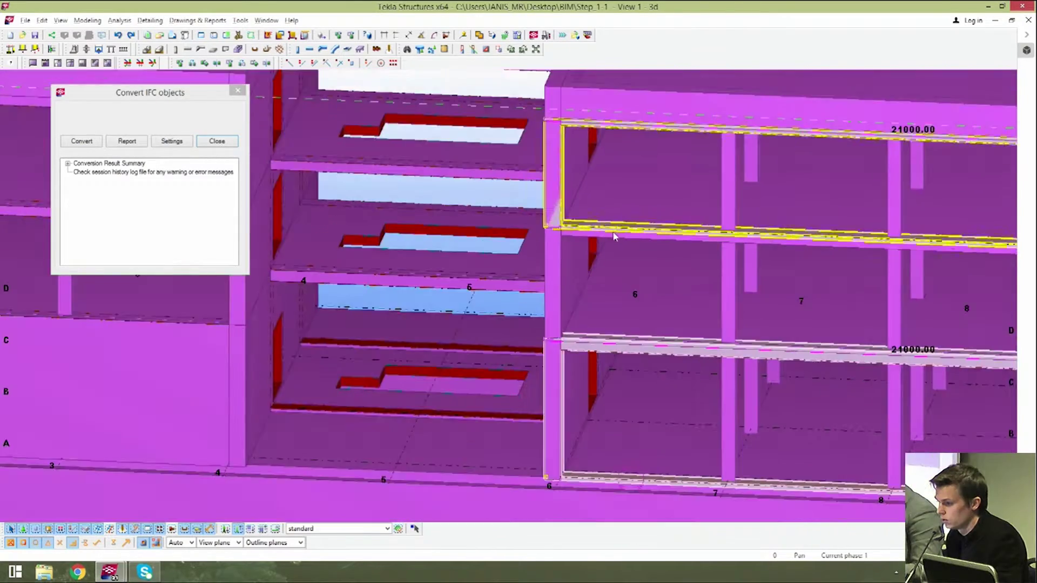
scroll(386, 238, down, 5)
scroll(546, 220, up, 8)
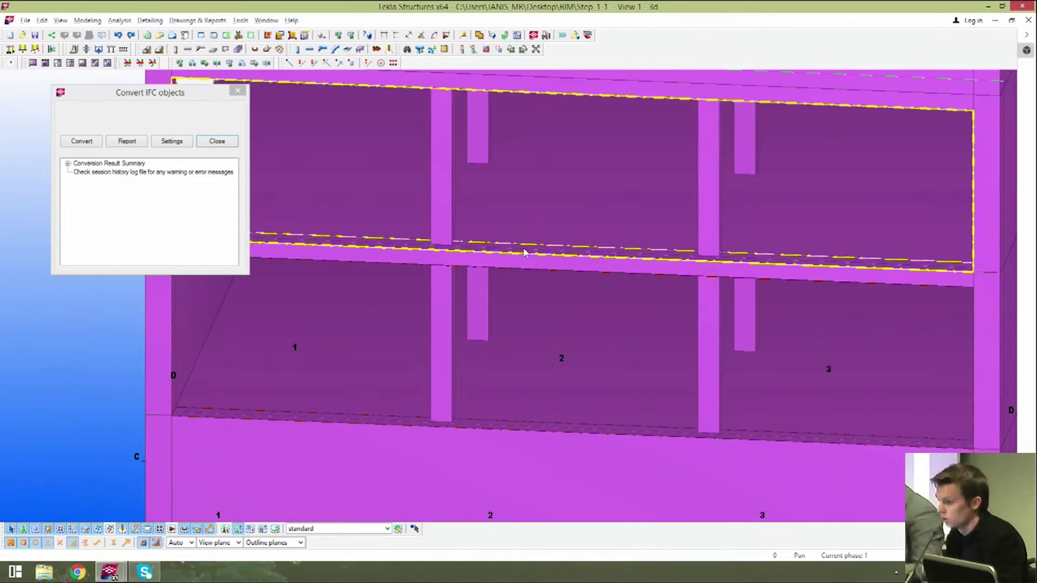
scroll(524, 252, down, 5)
scroll(520, 168, up, 10)
click(546, 122)
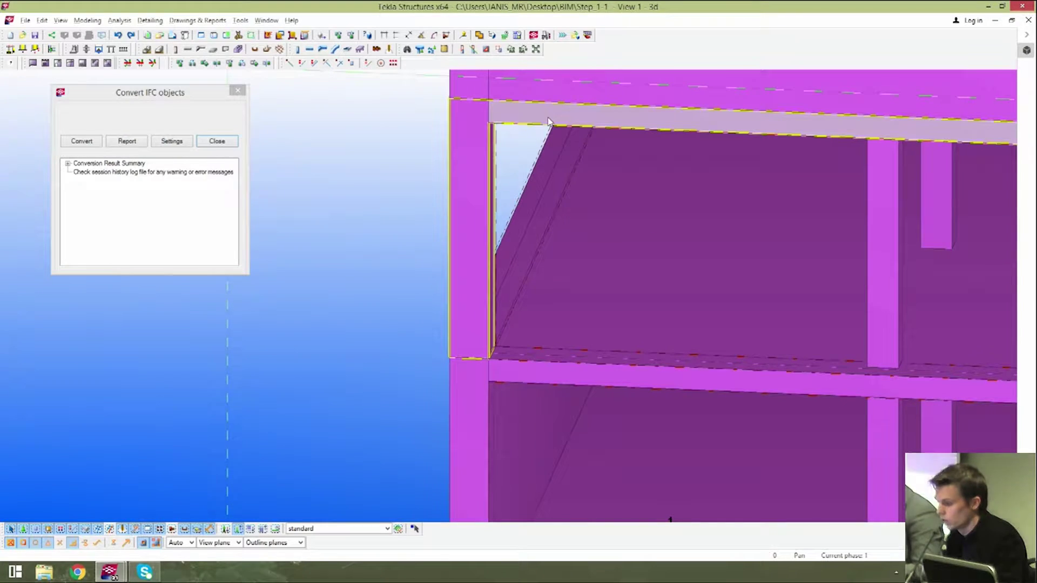
scroll(547, 122, down, 6)
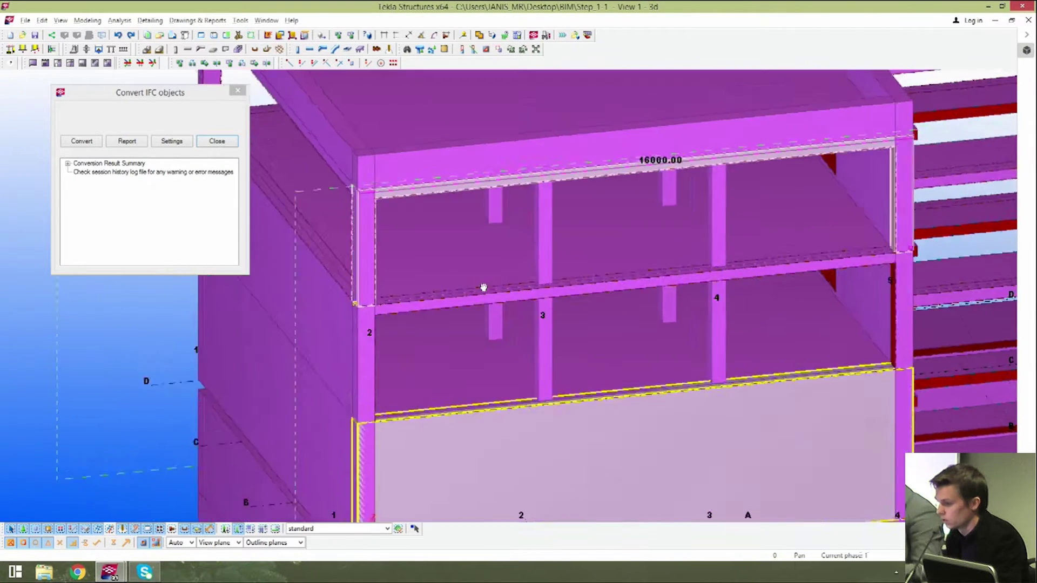
scroll(585, 253, up, 4)
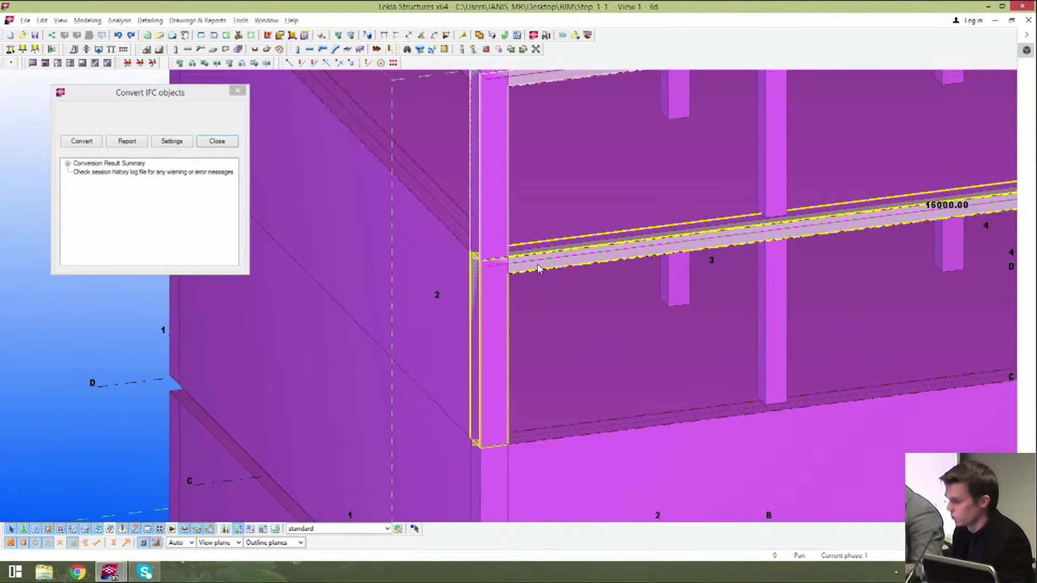
scroll(538, 274, down, 10)
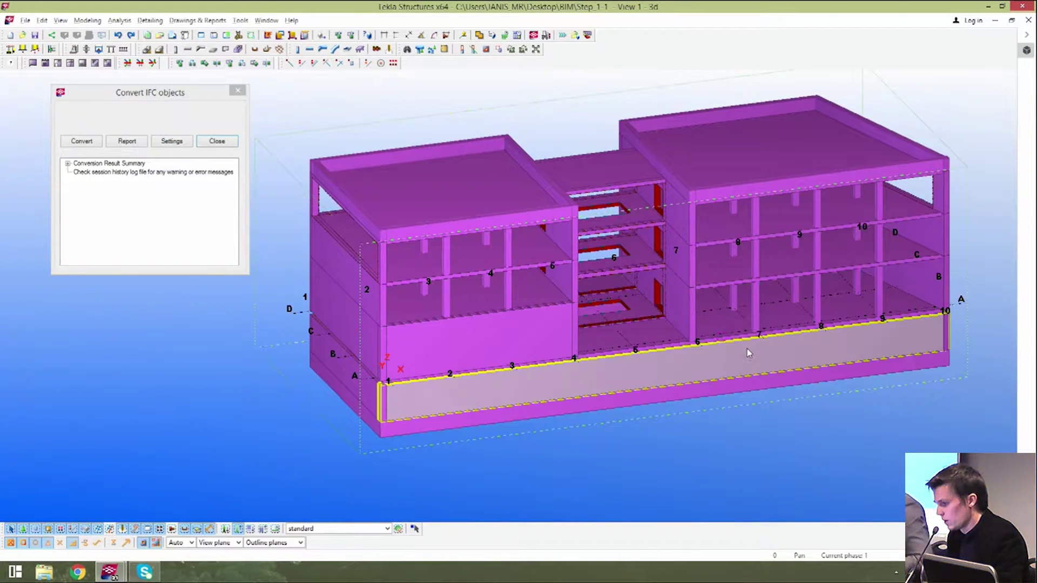
- Open the panel properties of the long basement wall along grid A and set its profile to 3000*200
ctrl+middle_drag(749, 391, 742, 365)
ctrl+middle_drag(486, 338, 675, 366)
scroll(599, 357, up, 5)
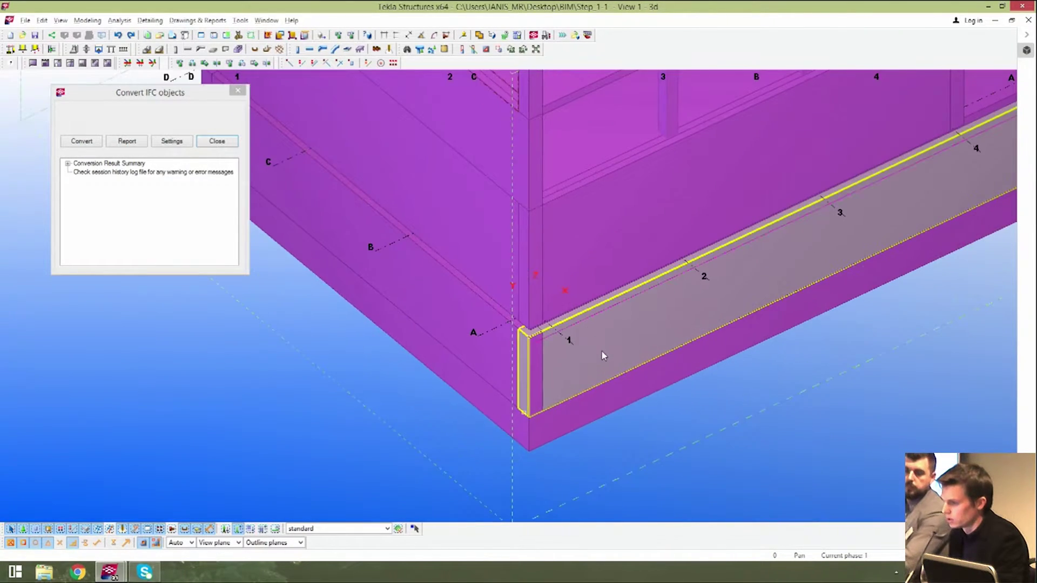
double_click(602, 351)
drag(464, 132, 771, 223)
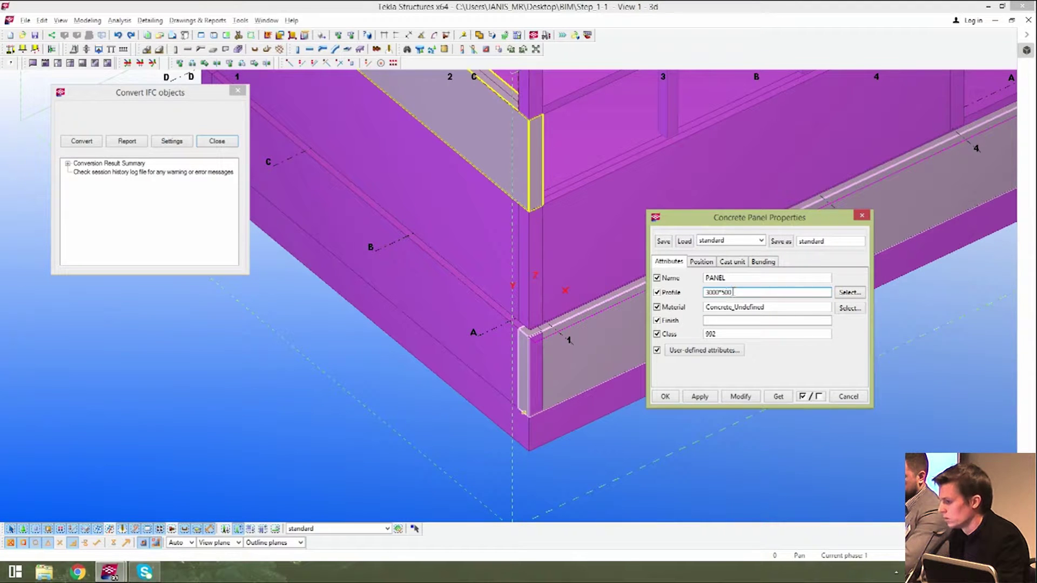
middle_drag(563, 363, 517, 362)
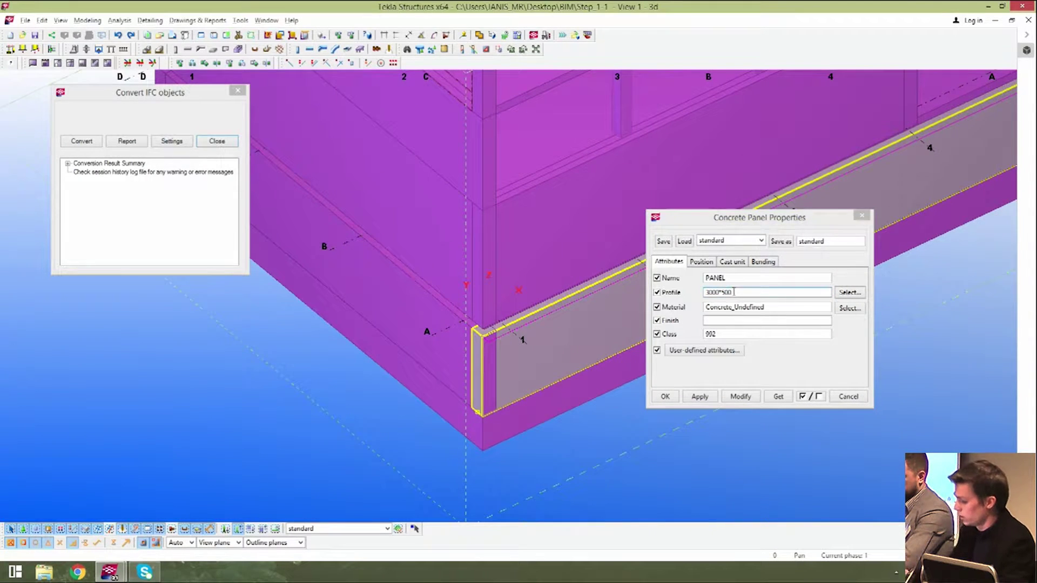
drag(734, 292, 725, 292)
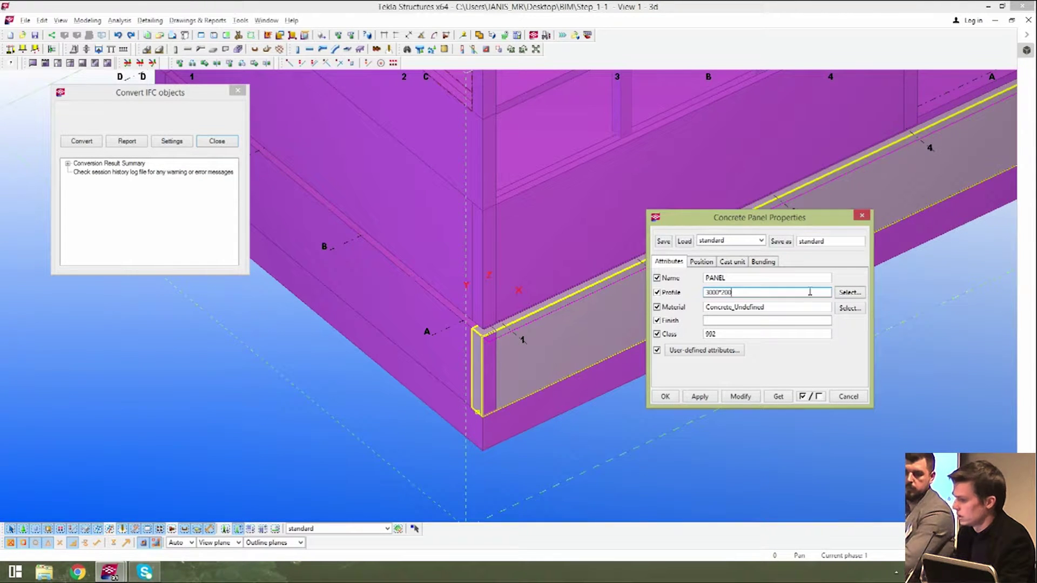
- Set the basement wall's material to C30/37, name to WALL and class to 1, and apply the modification
click(848, 309)
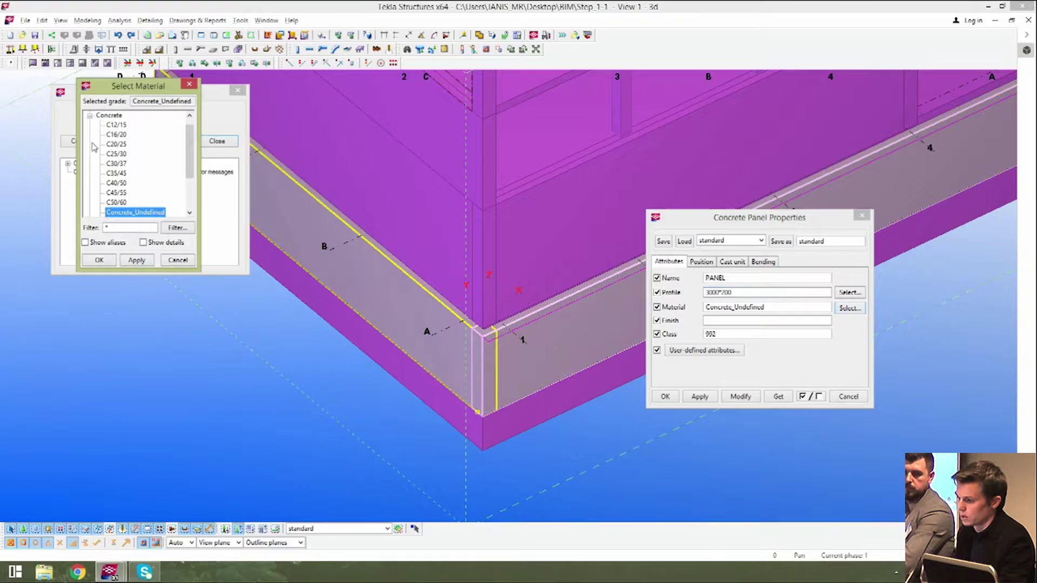
drag(157, 88, 282, 94)
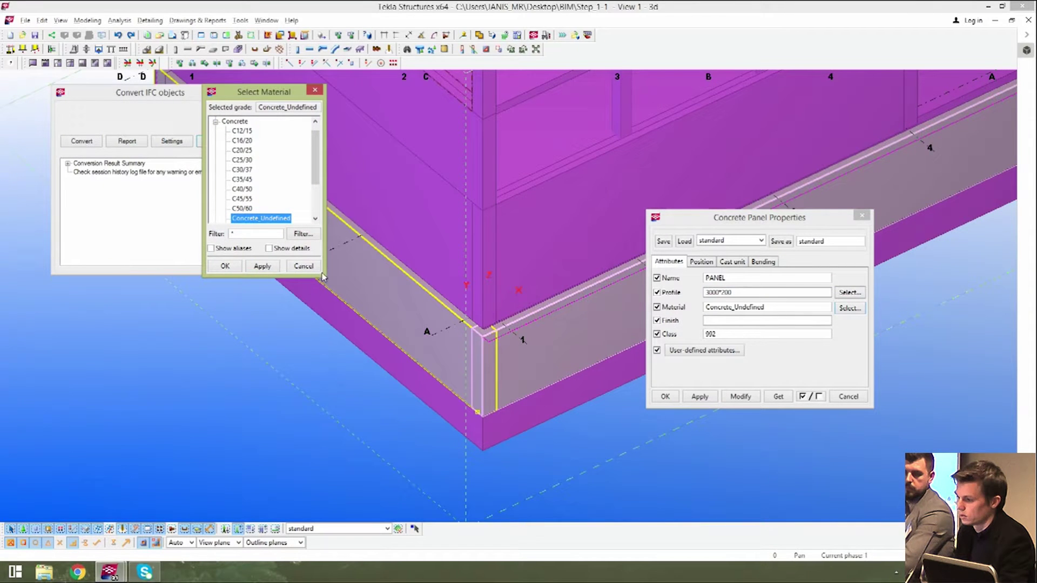
drag(321, 277, 409, 400)
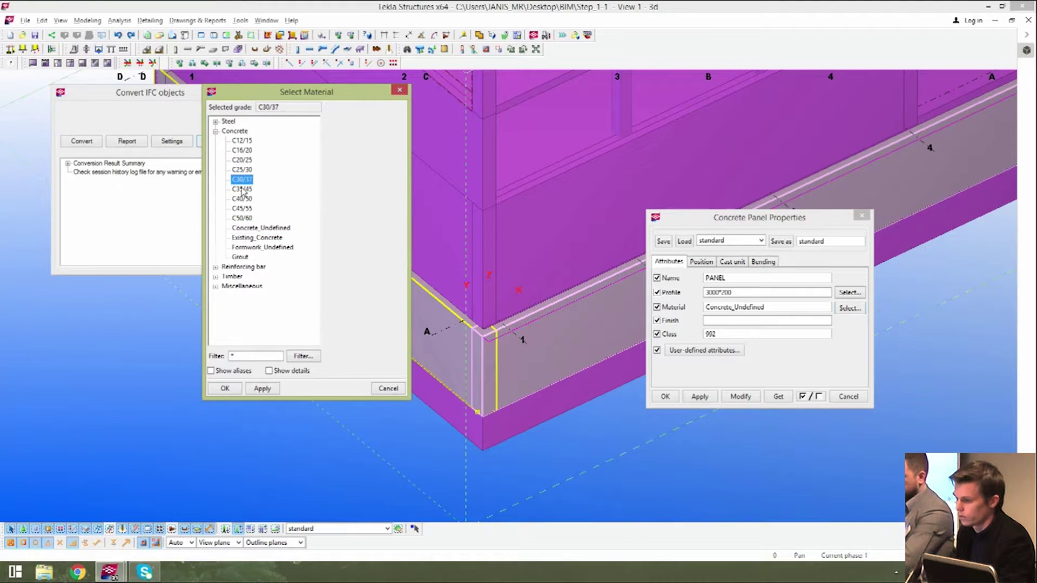
click(226, 392)
click(679, 338)
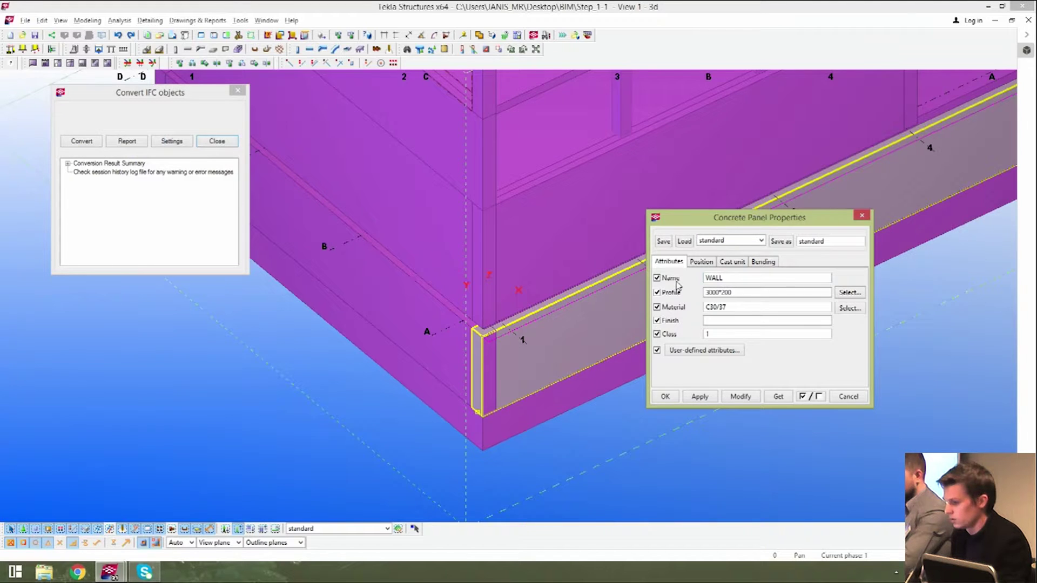
click(740, 396)
- Apply the same 3000*200, C30/37 WALL properties to the remaining basement perimeter walls and close the properties
scroll(561, 337, down, 5)
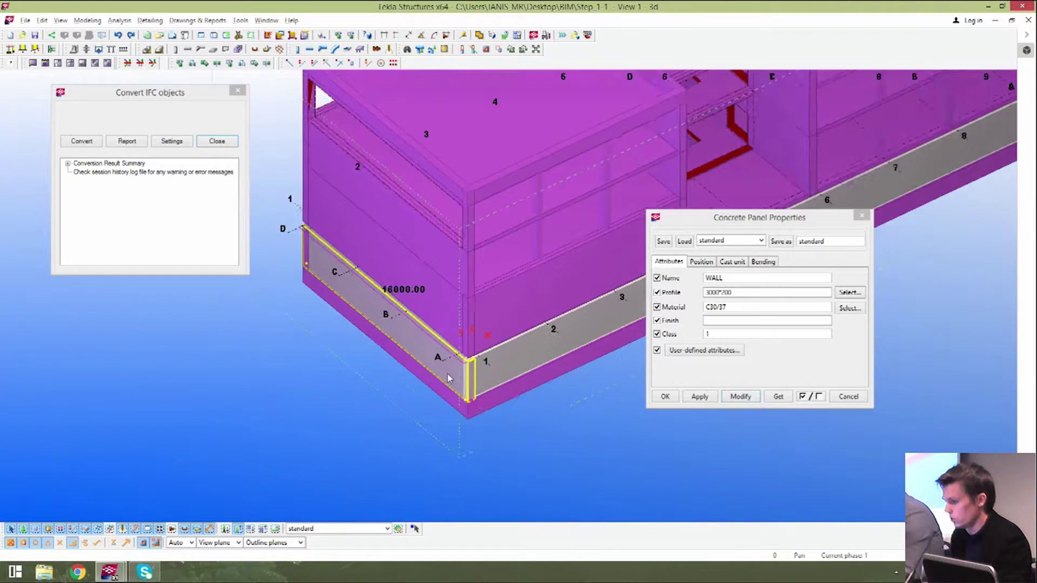
ctrl+middle_drag(561, 336, 359, 325)
scroll(358, 325, up, 2)
ctrl+click(289, 317)
click(740, 397)
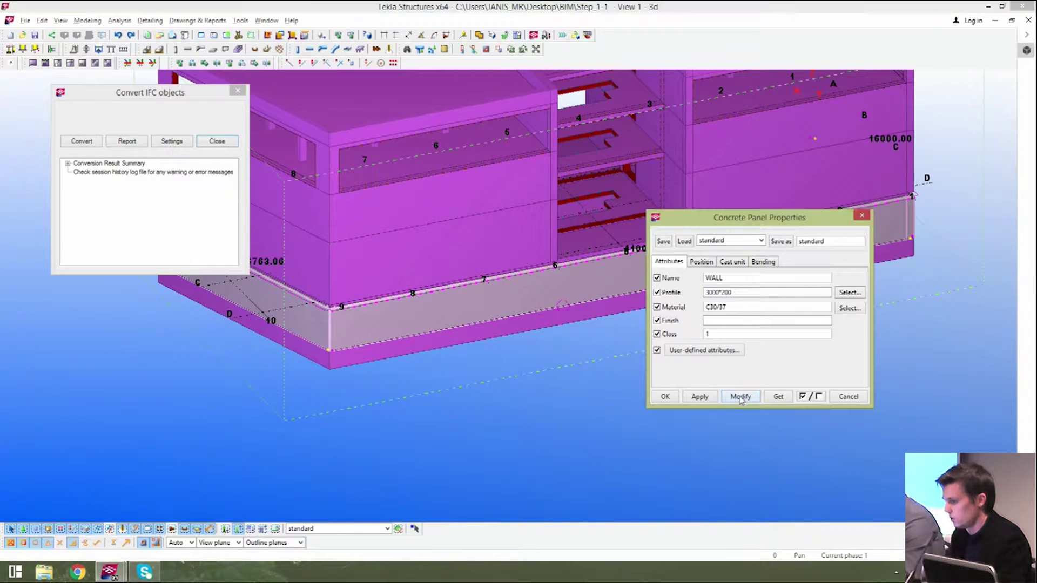
click(536, 386)
scroll(578, 331, down, 2)
ctrl+middle_drag(579, 331, 550, 347)
click(861, 217)
- Move the basement wall along grid A linearly by 150 mm in Y only, and end the move command
middle_drag(432, 351, 605, 387)
scroll(562, 352, up, 1)
scroll(579, 351, up, 4)
ctrl+middle_drag(582, 326, 650, 319)
scroll(567, 308, up, 2)
ctrl+middle_drag(567, 309, 637, 308)
scroll(633, 285, up, 1)
scroll(632, 359, down, 1)
middle_drag(632, 361, 634, 249)
scroll(633, 366, up, 3)
scroll(623, 377, down, 3)
scroll(623, 386, down, 1)
mouse_move(618, 156)
ctrl+middle_down()
mouse_move(628, 158)
mouse_move(603, 148)
ctrl+middle_up()
click(242, 64)
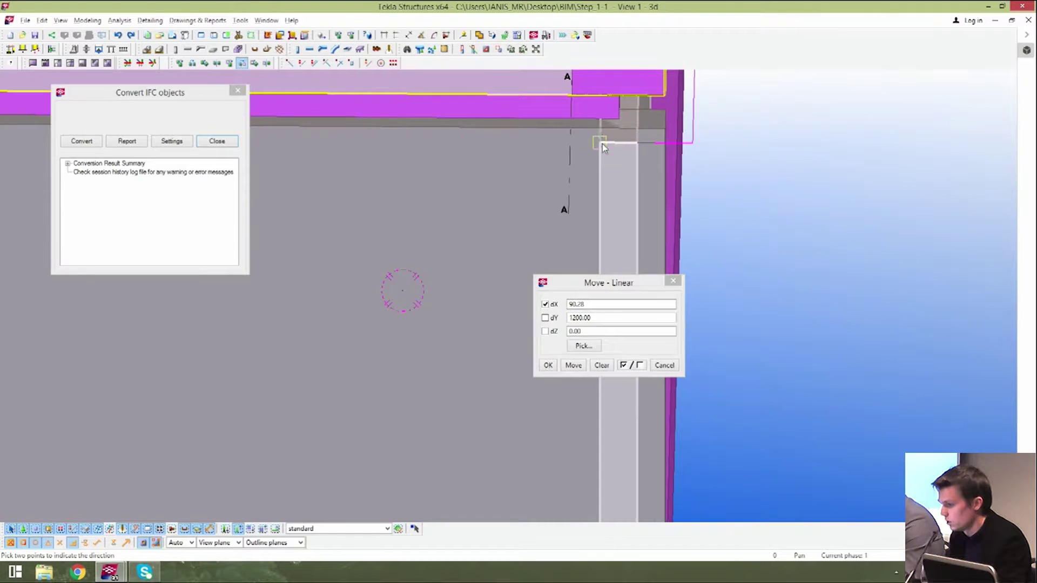
click(603, 148)
click(562, 216)
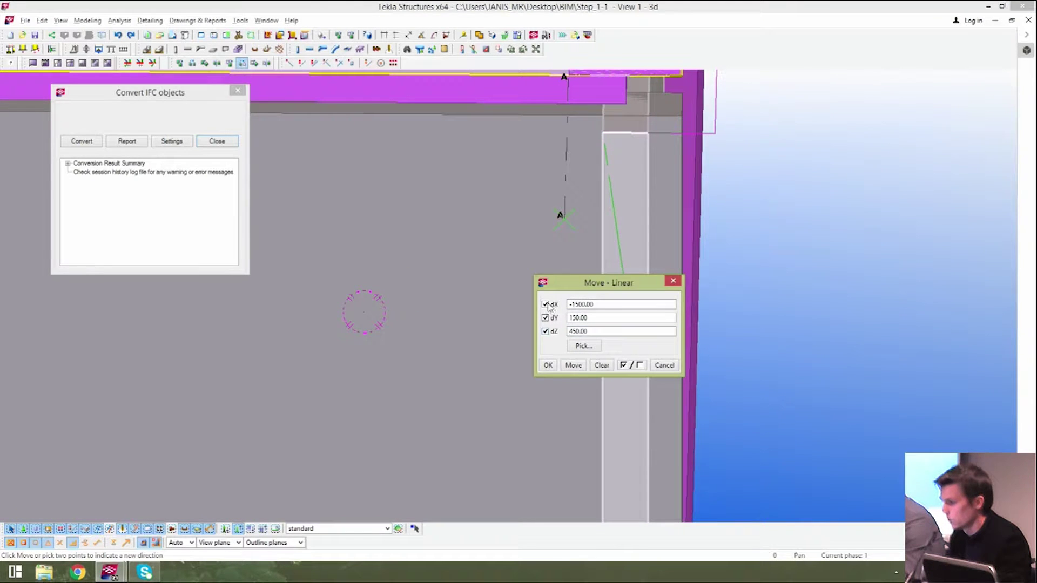
click(572, 364)
scroll(621, 150, down, 1)
right_click(687, 155)
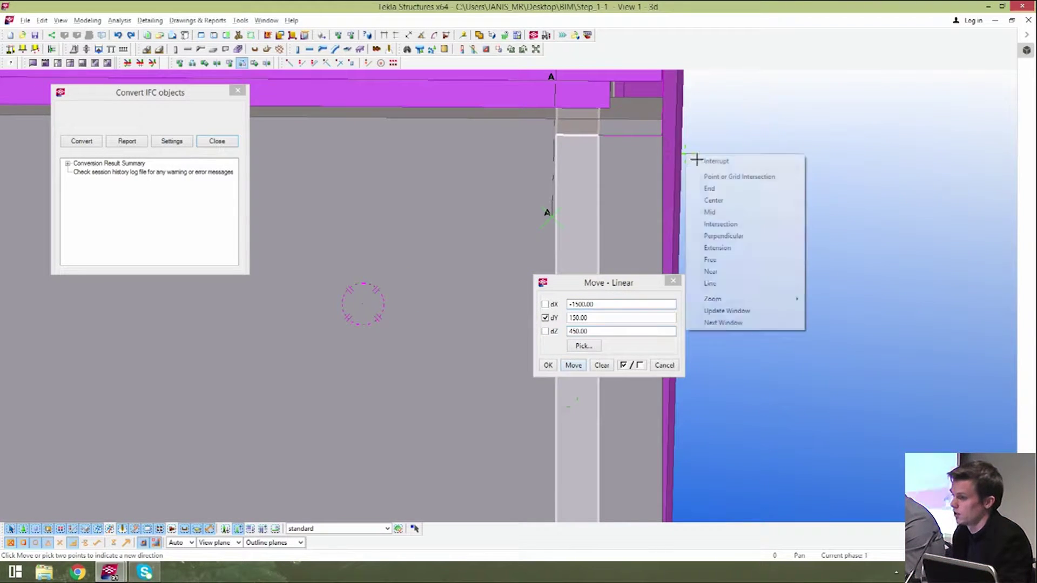
click(696, 161)
- Move the basement wall along grid 1 linearly by 150 mm in X only, and end the move command
middle_drag(695, 160, 636, 176)
scroll(636, 175, down, 1)
click(563, 167)
ctrl+middle_drag(563, 167, 425, 179)
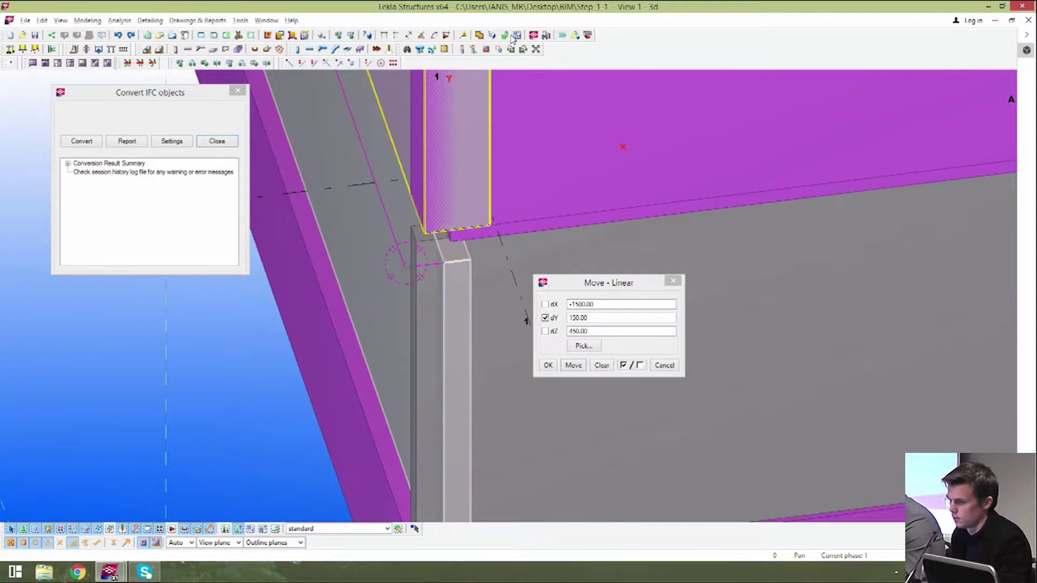
click(242, 63)
scroll(475, 260, up, 3)
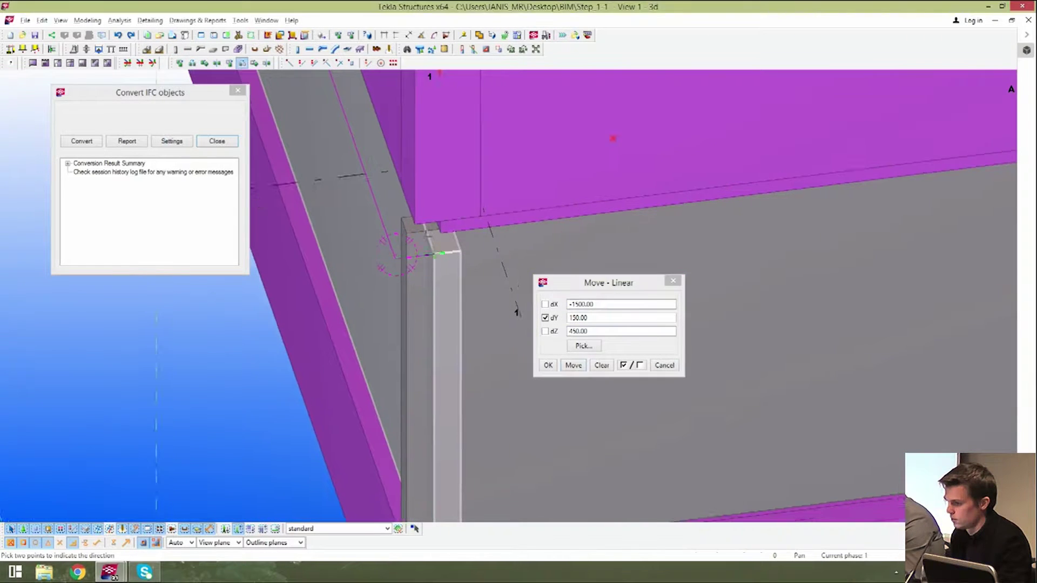
click(465, 258)
scroll(493, 243, down, 2)
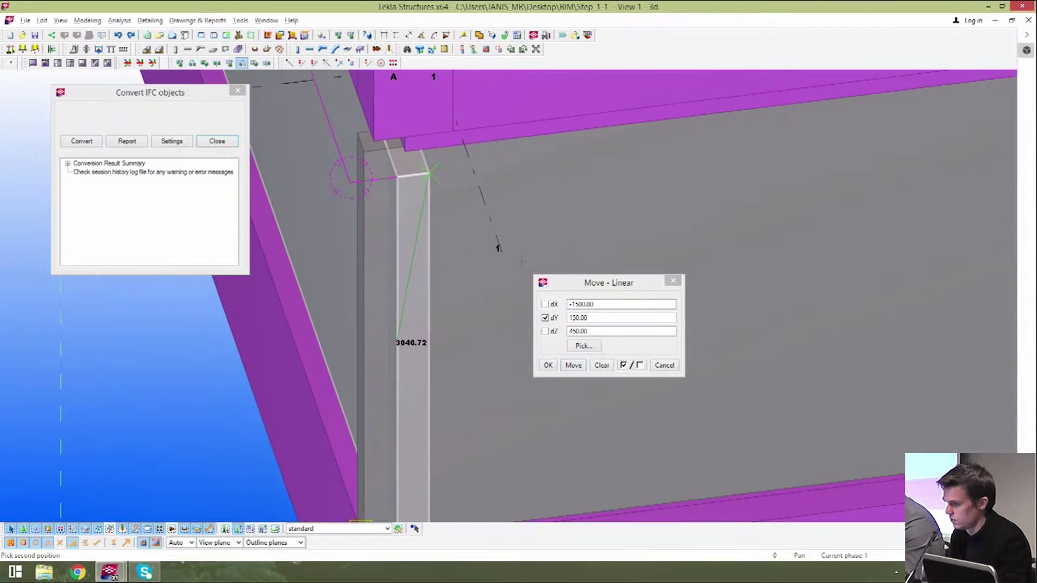
click(500, 250)
click(546, 318)
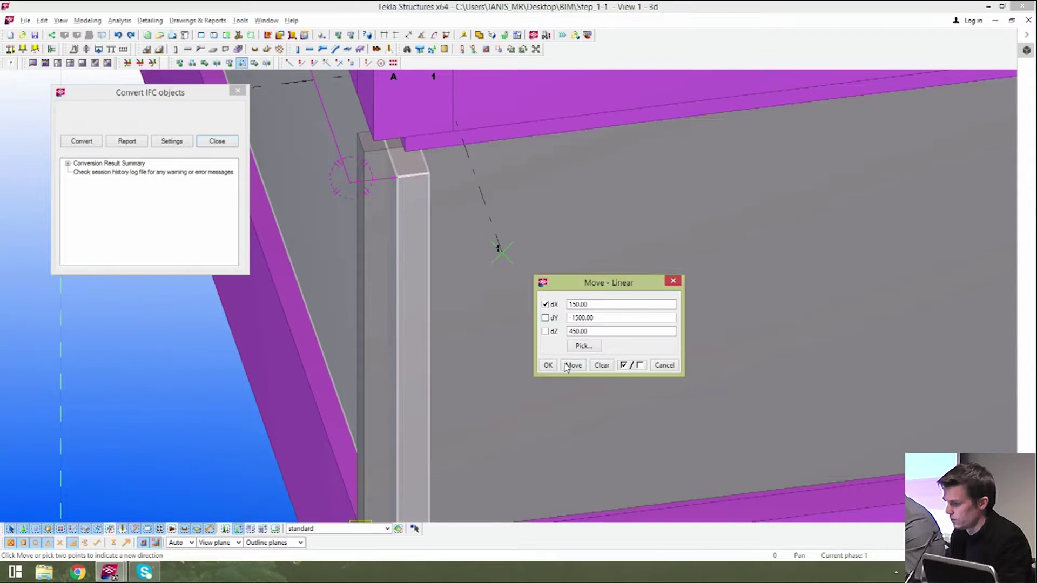
click(573, 365)
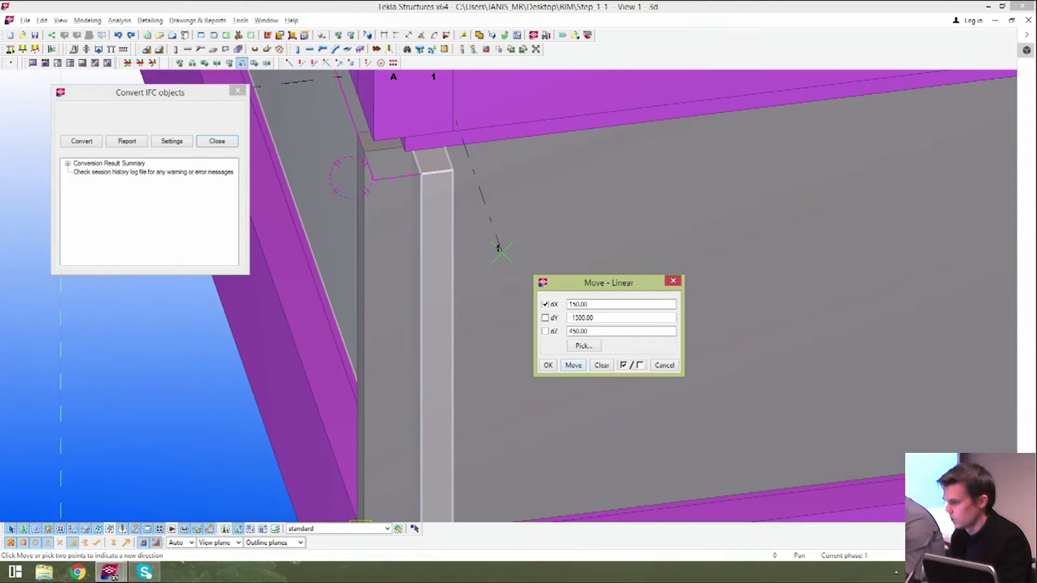
right_click(453, 210)
click(457, 218)
- Shift the end handle of the grid 1 basement wall at corner A/1 by 500 mm in Y only
ctrl+middle_drag(456, 226, 479, 222)
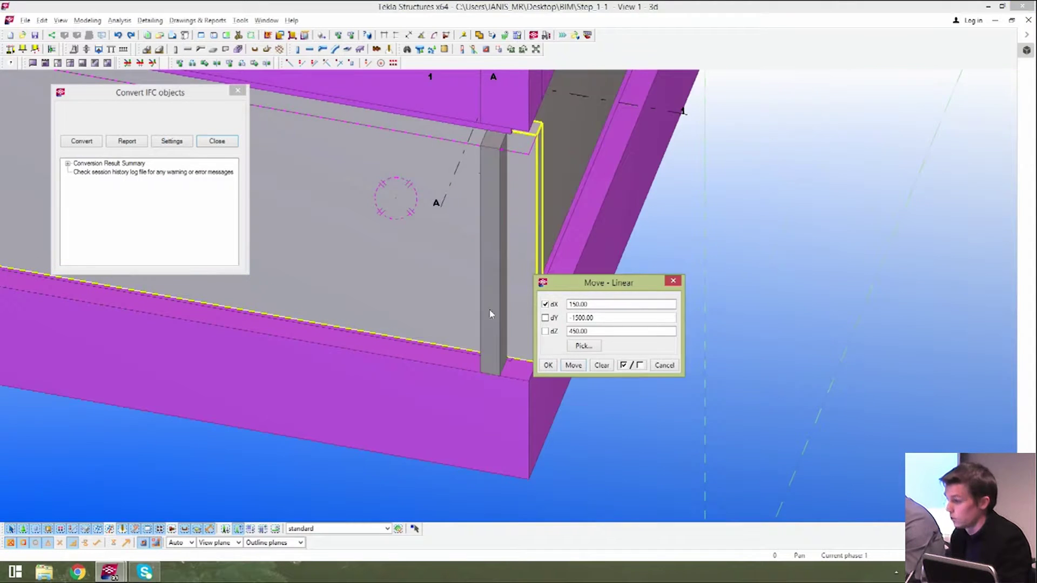
middle_drag(508, 357, 421, 331)
scroll(421, 330, up, 1)
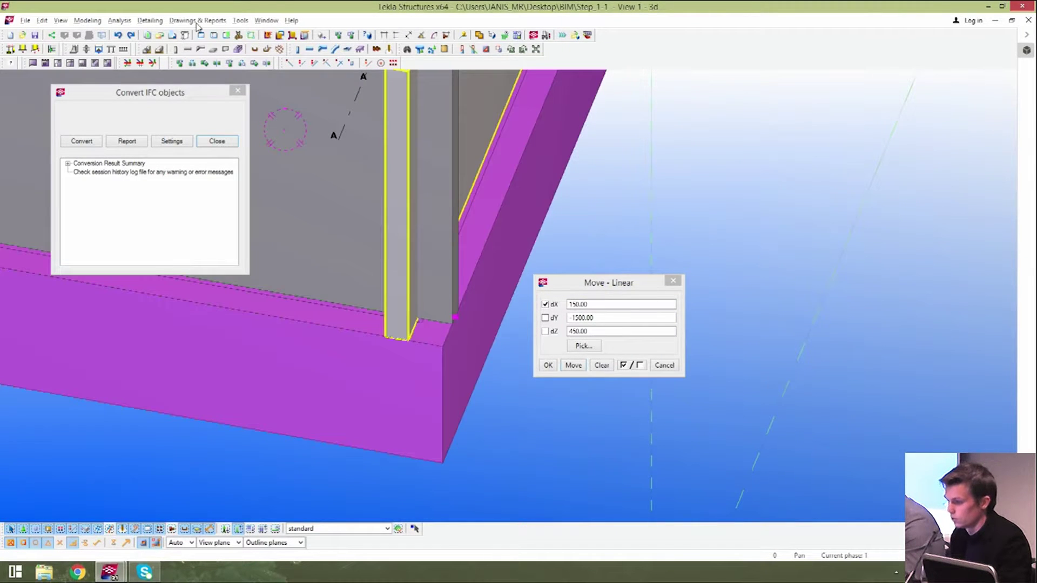
click(242, 63)
middle_drag(375, 281, 395, 287)
scroll(398, 305, up, 2)
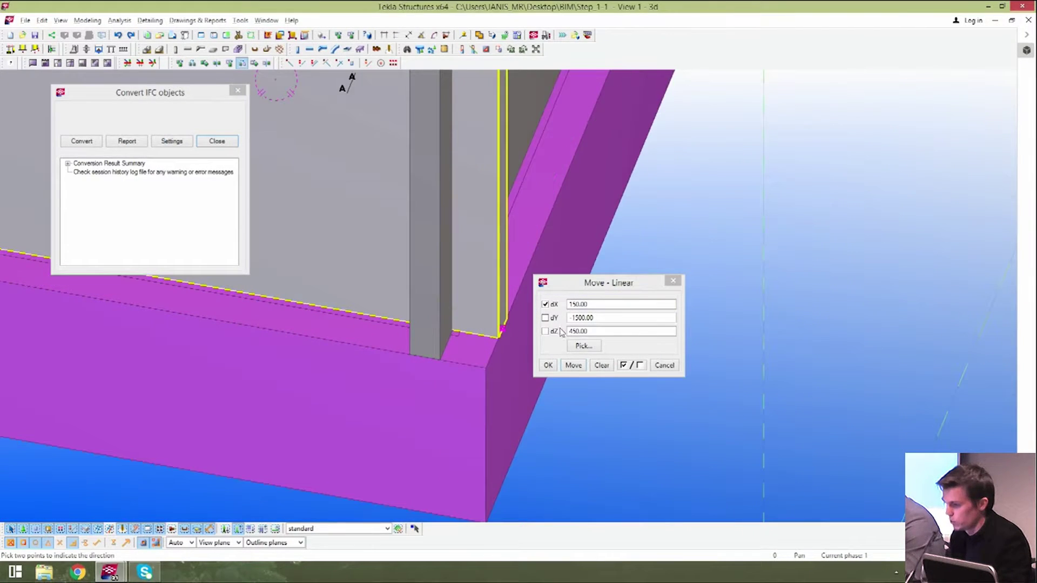
click(504, 329)
scroll(408, 339, up, 2)
click(413, 369)
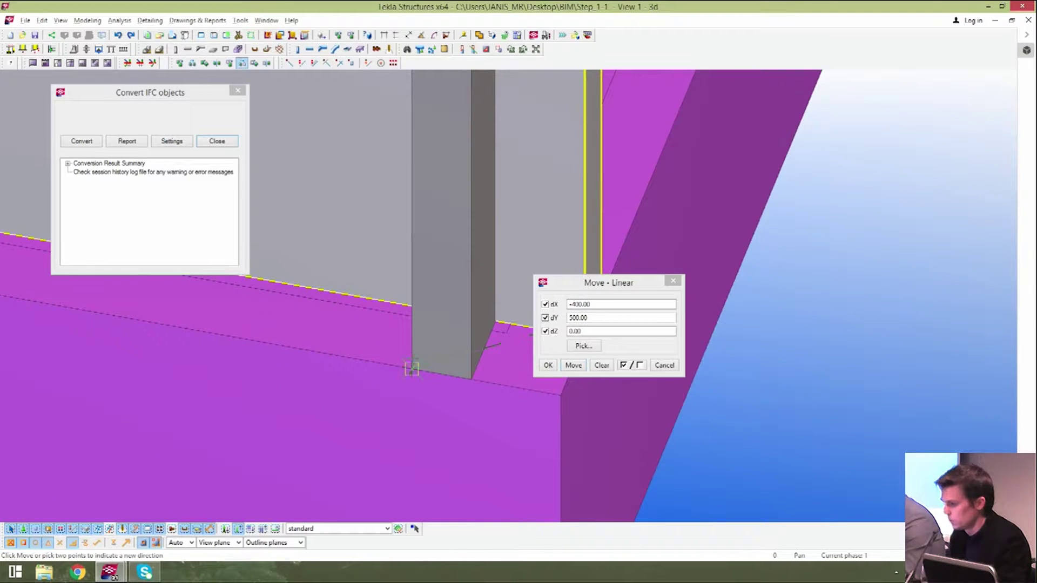
click(545, 304)
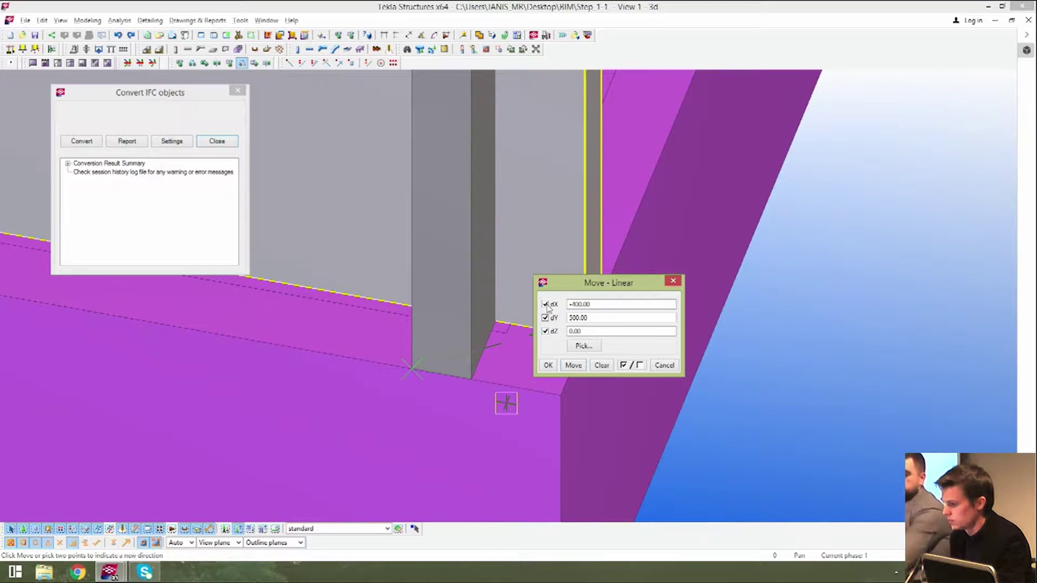
click(571, 365)
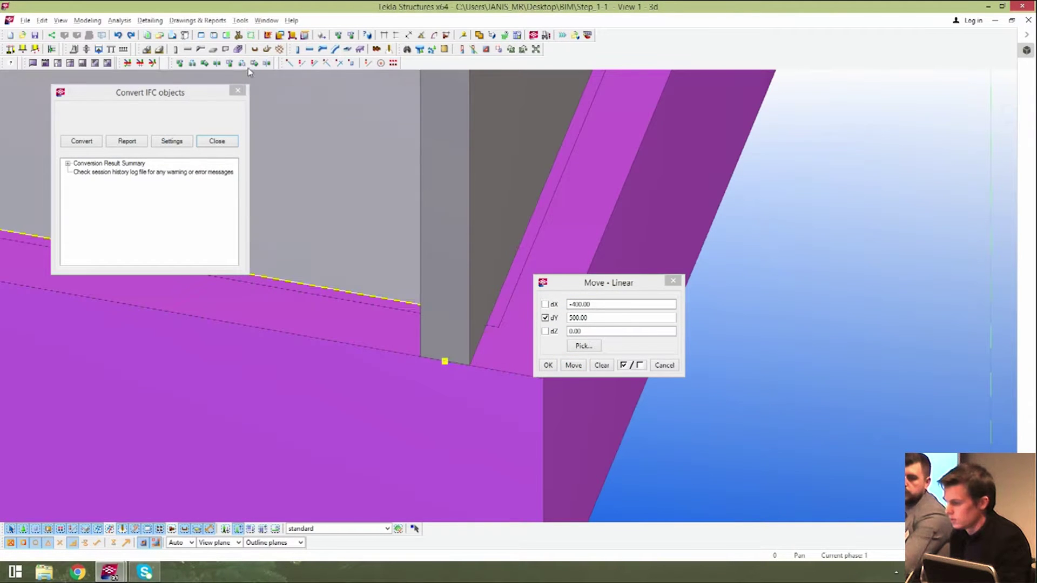
- Shift the end handle of the grid A basement wall at corner A/1 by 300 mm in X only, and end the move
click(240, 65)
ctrl+middle_drag(447, 291, 427, 287)
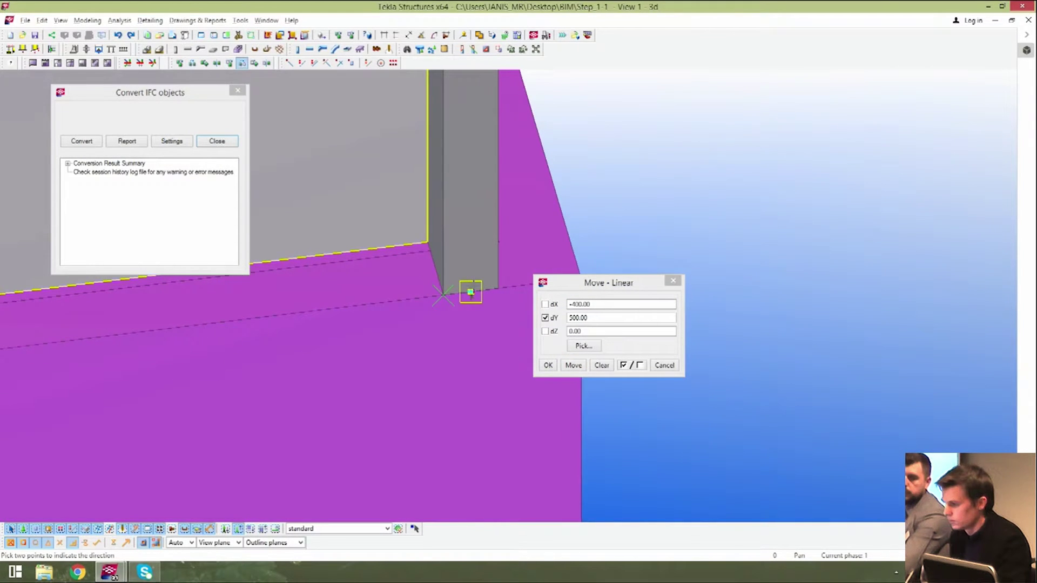
click(470, 292)
scroll(421, 241, up, 1)
click(430, 241)
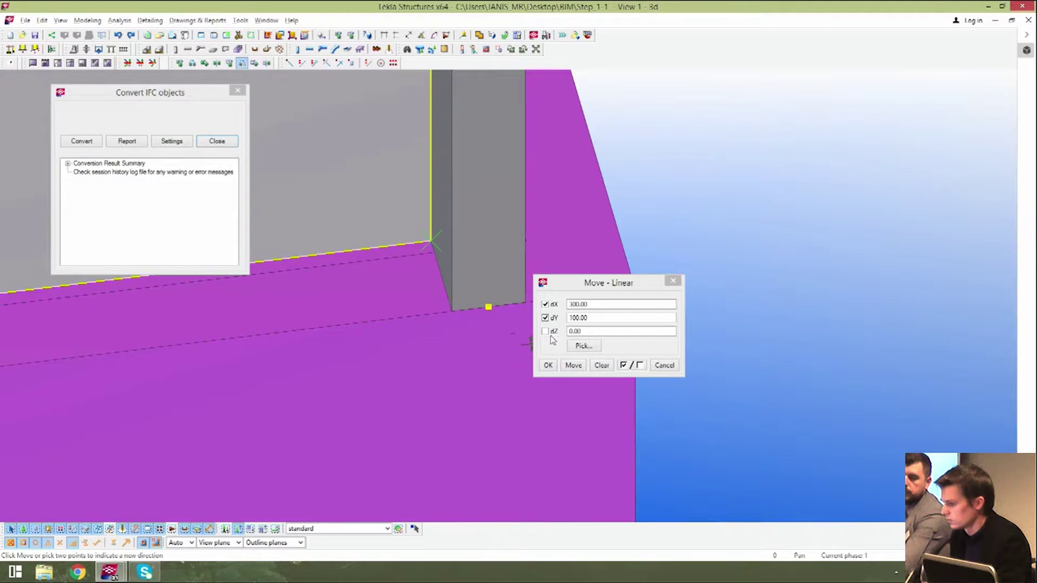
click(546, 319)
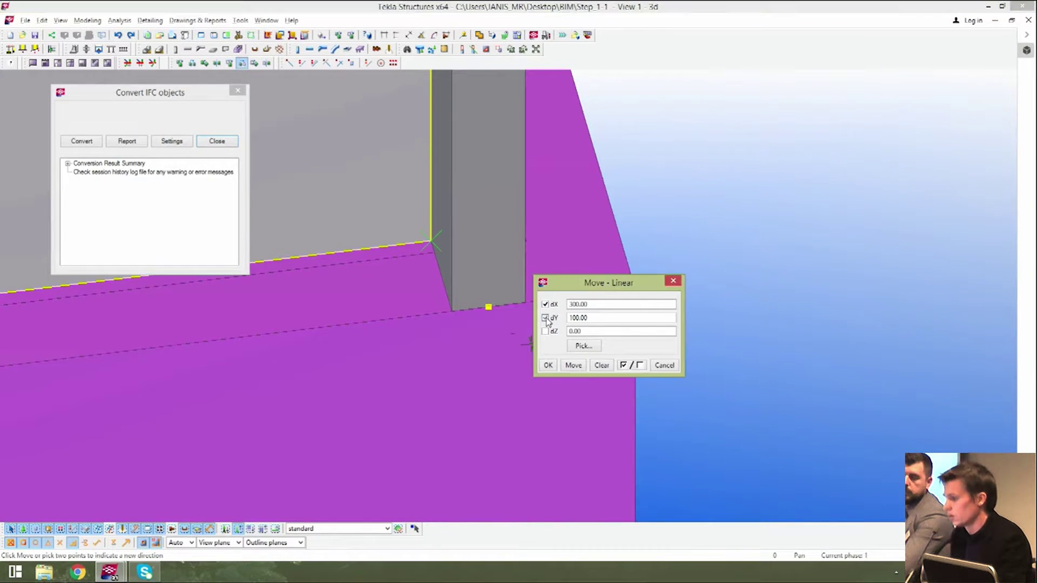
click(574, 367)
click(671, 282)
scroll(683, 273, down, 4)
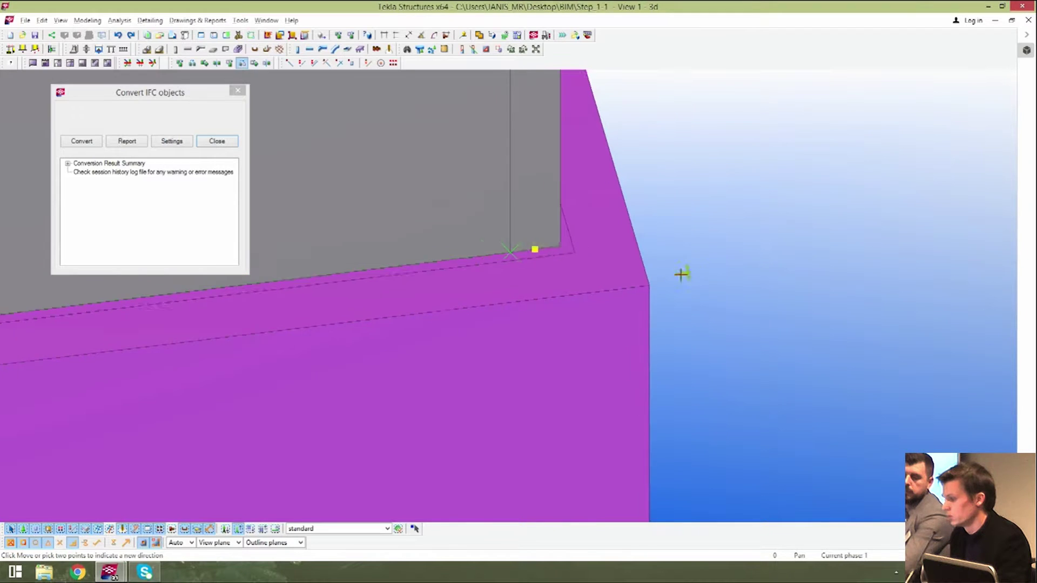
scroll(697, 252, down, 2)
middle_drag(697, 251, 675, 322)
right_click(712, 274)
click(735, 280)
- Examine the basement wall joint at corner A/1 and the surrounding building from several angles
scroll(707, 293, down, 2)
scroll(665, 380, up, 5)
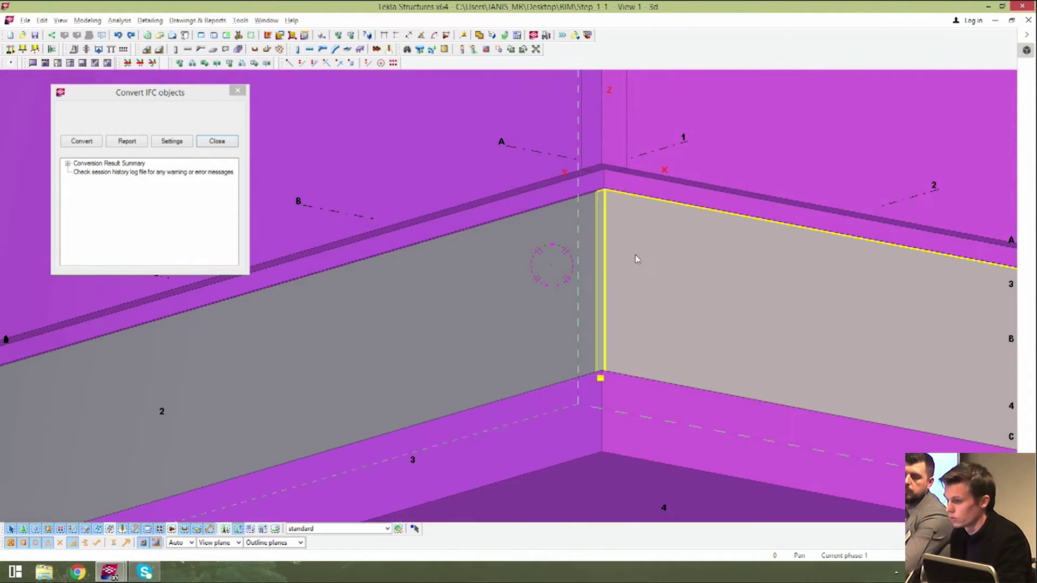
ctrl+middle_drag(603, 238, 628, 329)
middle_drag(547, 311, 549, 378)
scroll(546, 384, down, 2)
ctrl+middle_drag(675, 346, 630, 373)
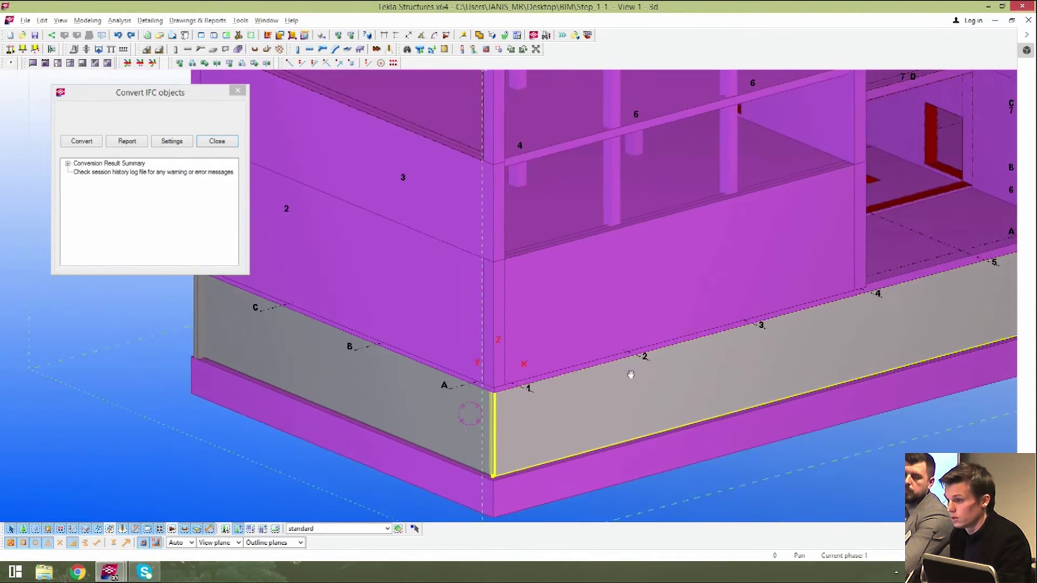
scroll(594, 389, down, 3)
scroll(583, 409, down, 2)
middle_drag(594, 413, 542, 414)
- Close the IFC object conversion dialog and switch to the Tekla Structures window with the Bim Riga Forum_step1 model
click(237, 92)
middle_drag(441, 342, 524, 359)
scroll(521, 243, up, 1)
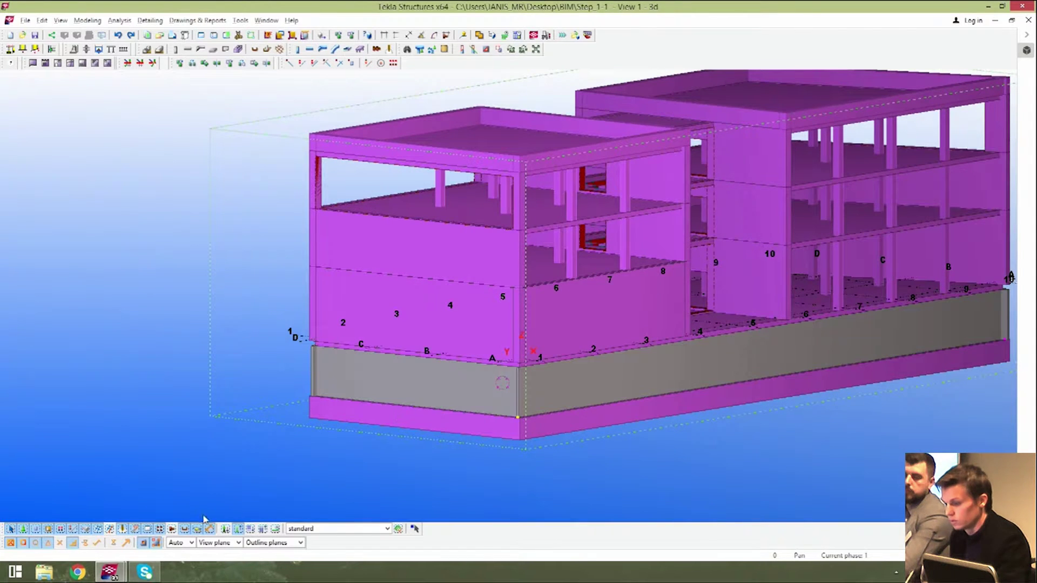
mouse_move(118, 562)
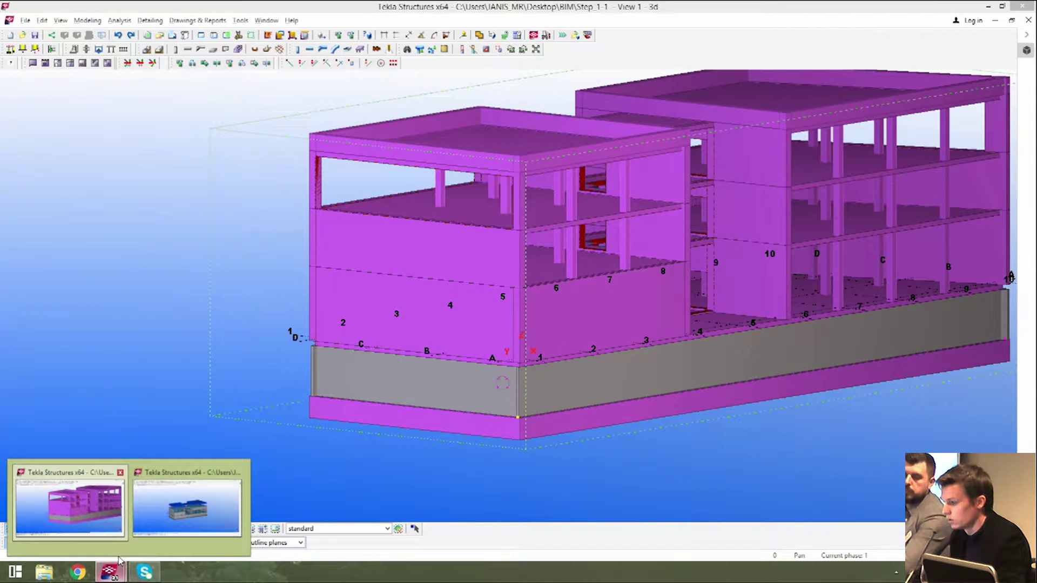
click(180, 507)
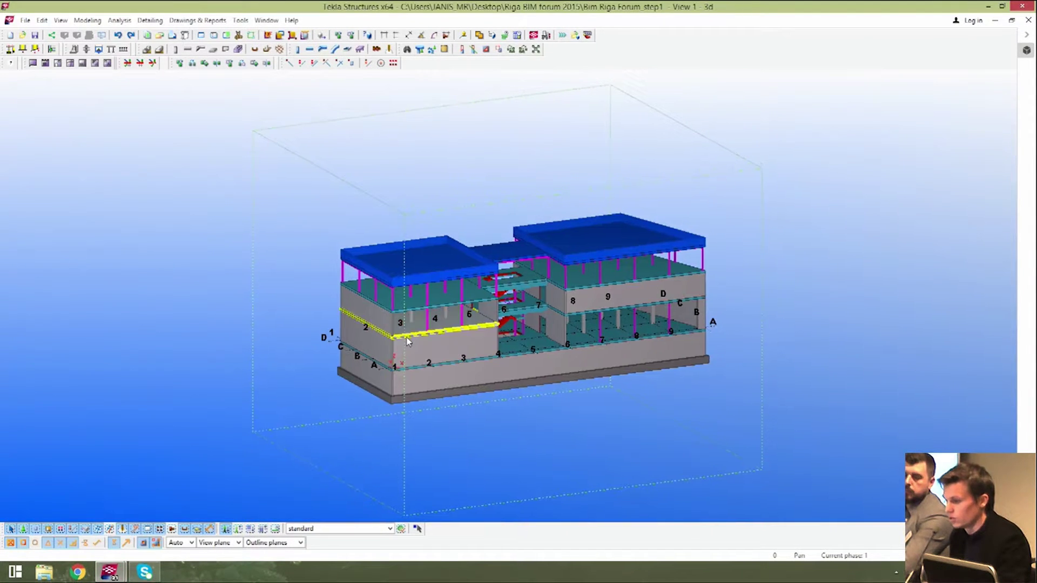
- Examine the fully converted building model, including its walls, slabs, columns, stairs and roof
scroll(378, 351, up, 5)
mouse_move(363, 353)
ctrl+middle_down()
mouse_move(379, 310)
mouse_move(382, 358)
ctrl+middle_up()
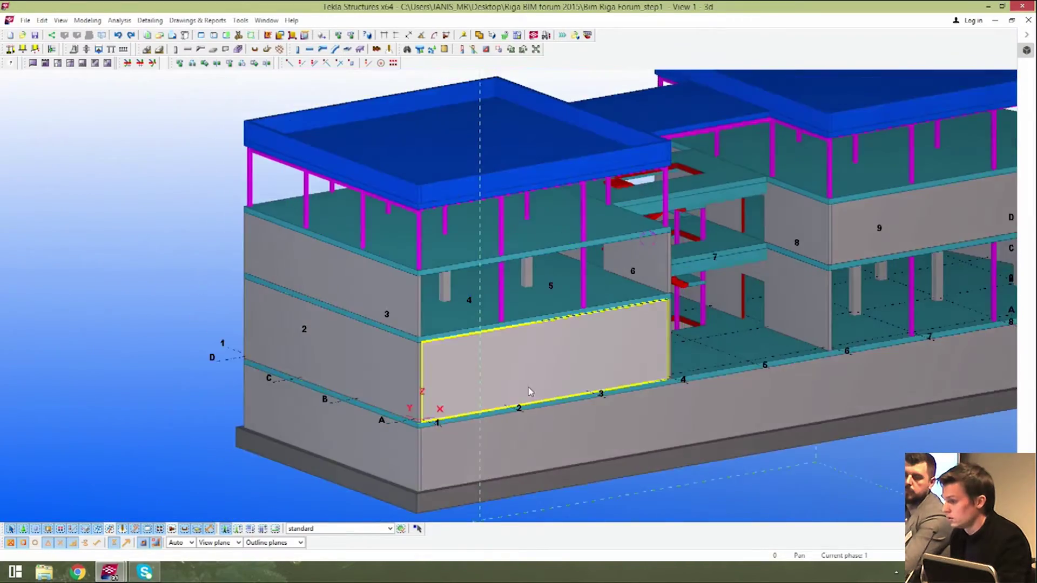
middle_drag(527, 394, 509, 329)
ctrl+middle_drag(591, 270, 502, 270)
middle_drag(601, 252, 581, 296)
ctrl+middle_drag(594, 331, 537, 311)
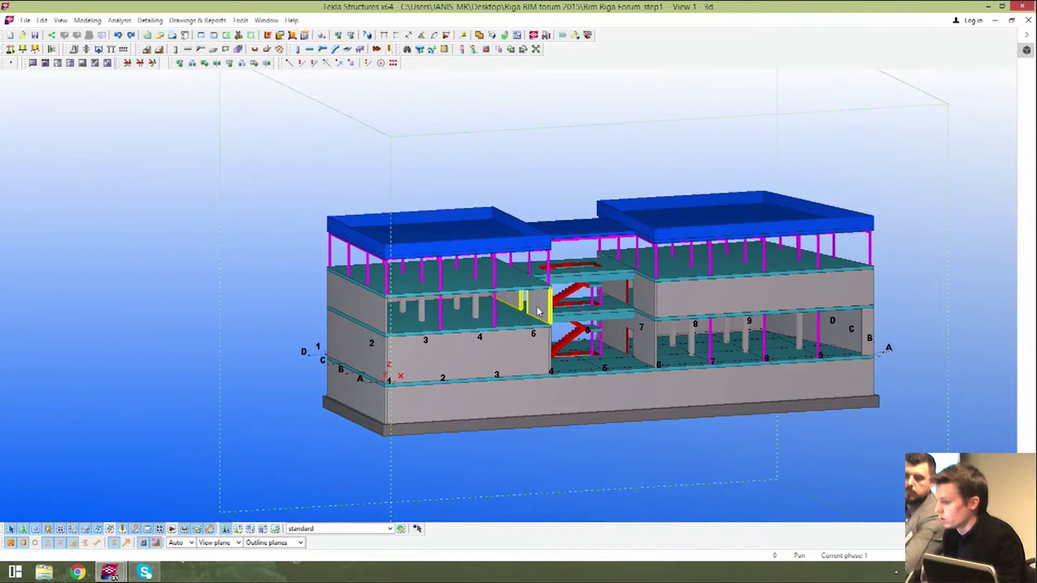
middle_drag(676, 313, 665, 330)
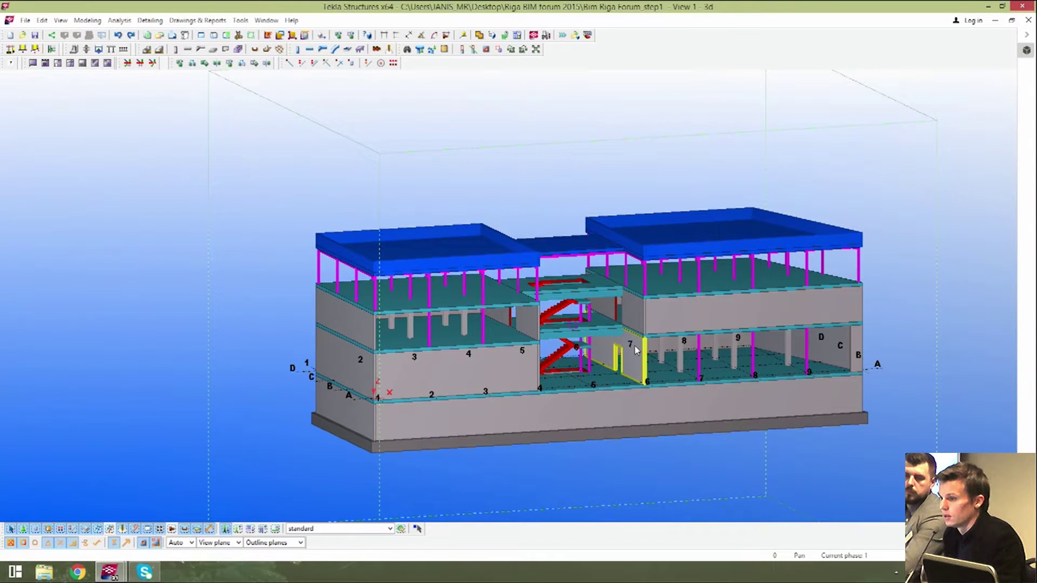
middle_drag(549, 313, 550, 324)
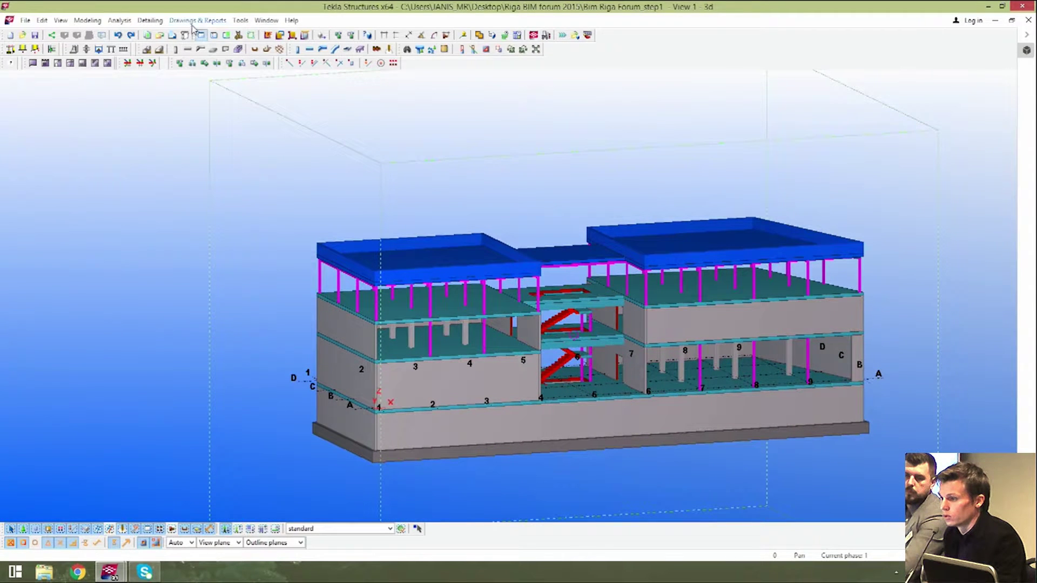
- Launch Organizer, synchronize it with the model and position its window over the model view
click(249, 22)
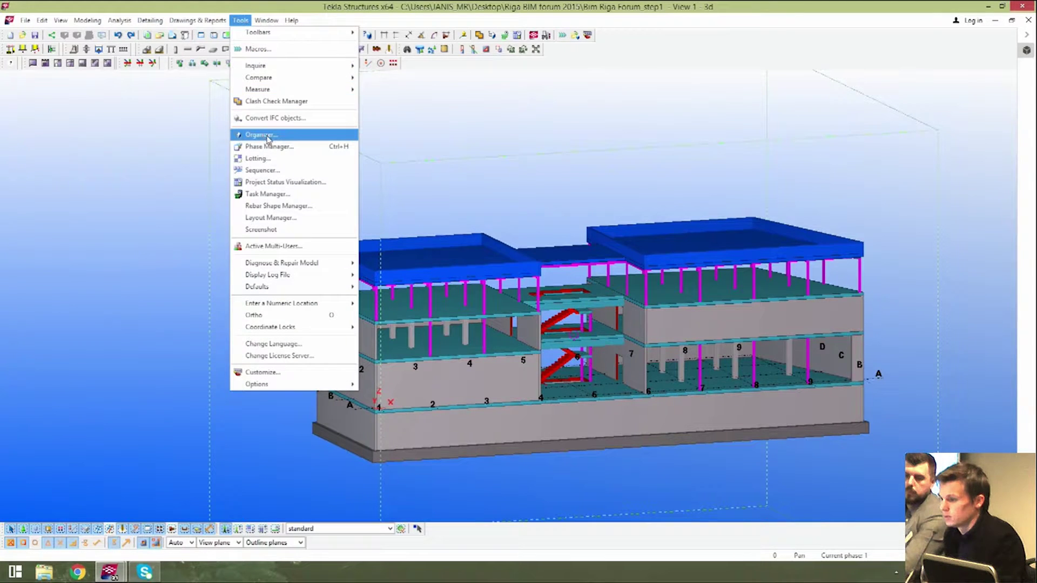
click(263, 136)
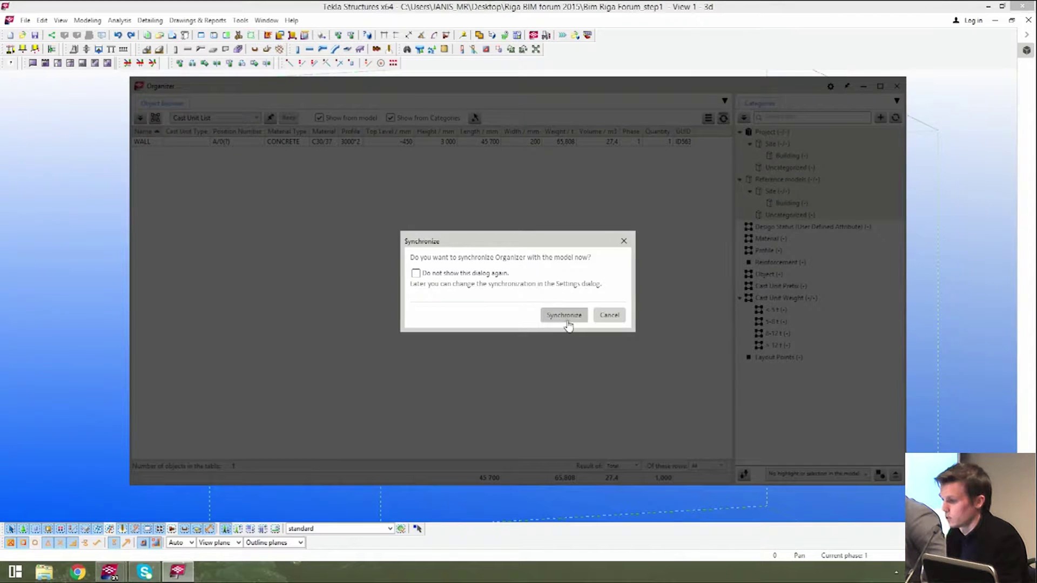
click(564, 317)
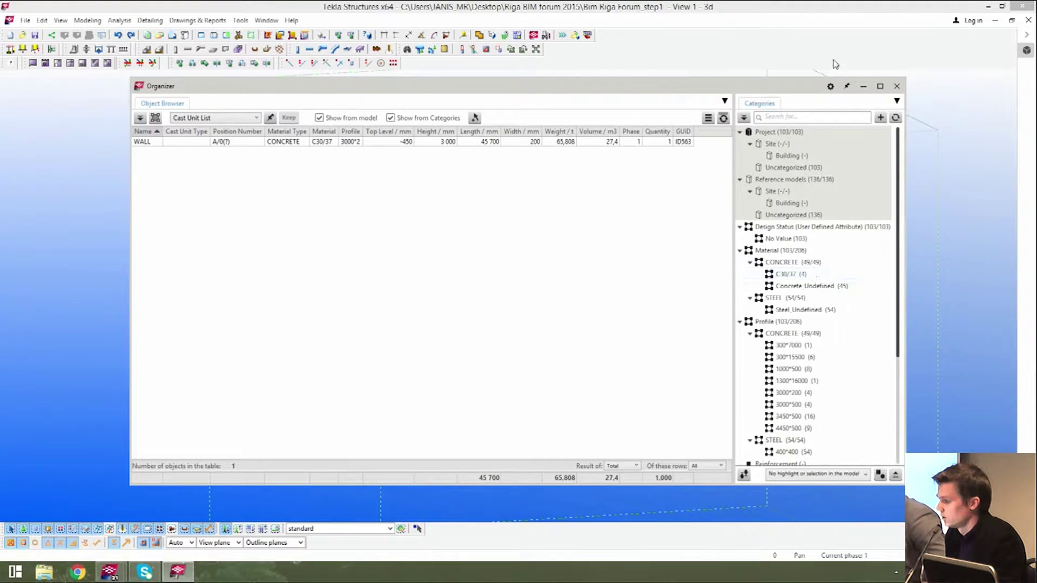
drag(799, 91, 743, 71)
mouse_move(845, 143)
mouse_down()
mouse_move(846, 212)
mouse_move(846, 145)
mouse_up()
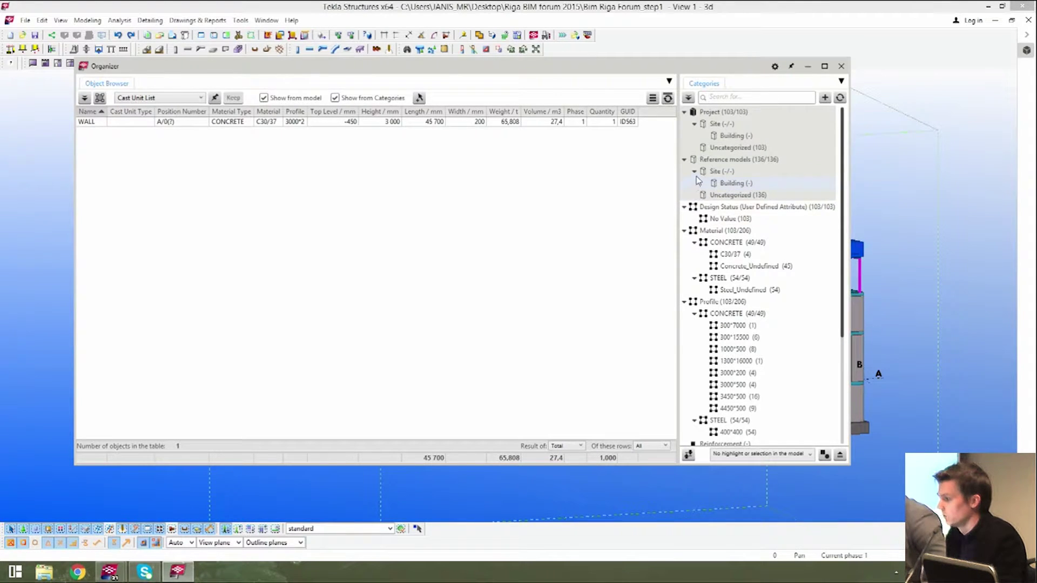
drag(721, 68, 772, 91)
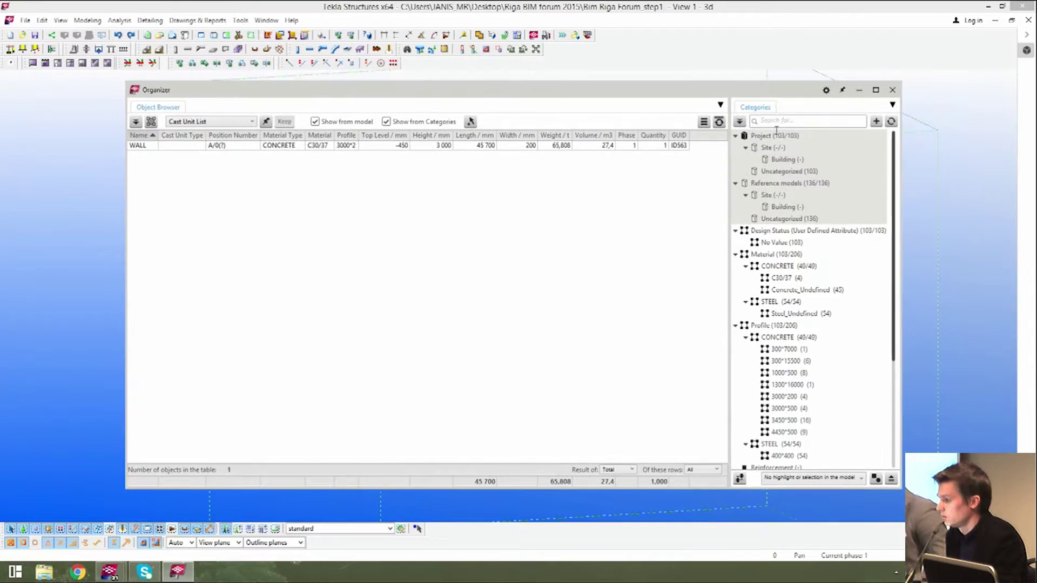
- Open the location boundary boxes of Building under Reference models > Site and show its floor structure settings
right_click(776, 210)
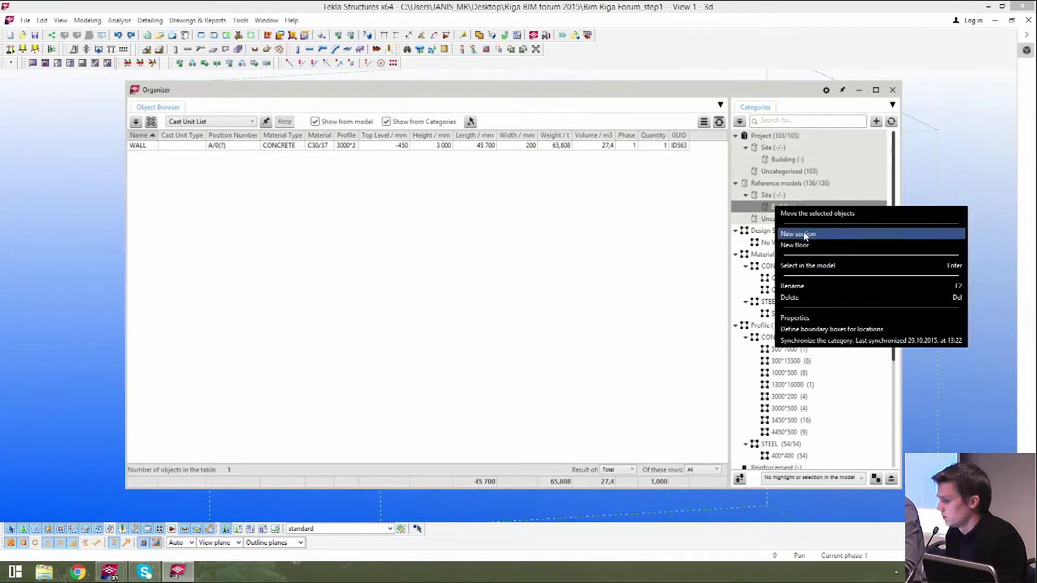
click(807, 329)
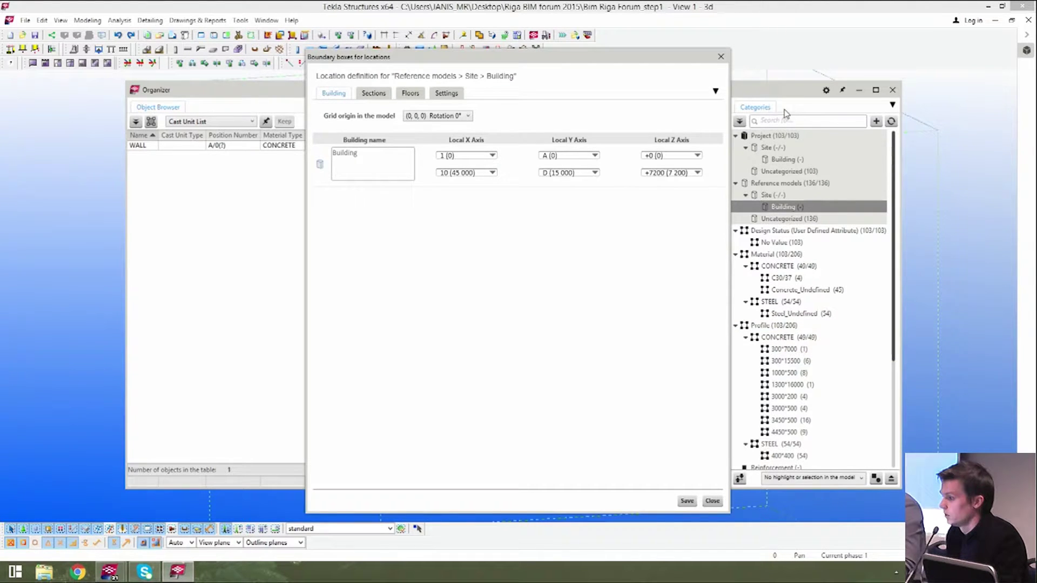
mouse_move(619, 60)
mouse_down()
mouse_move(591, 60)
mouse_move(633, 49)
mouse_up()
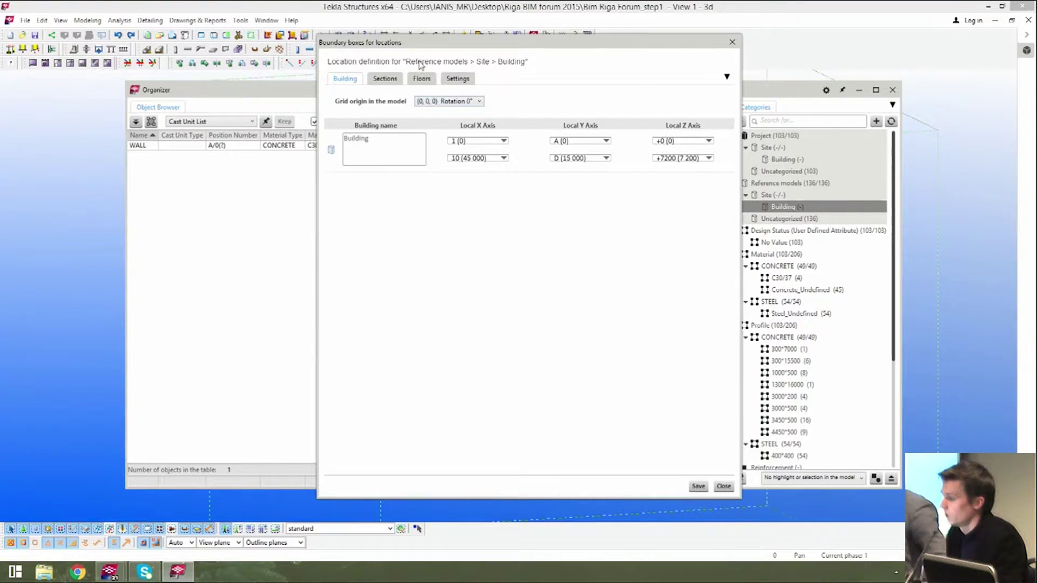
click(422, 78)
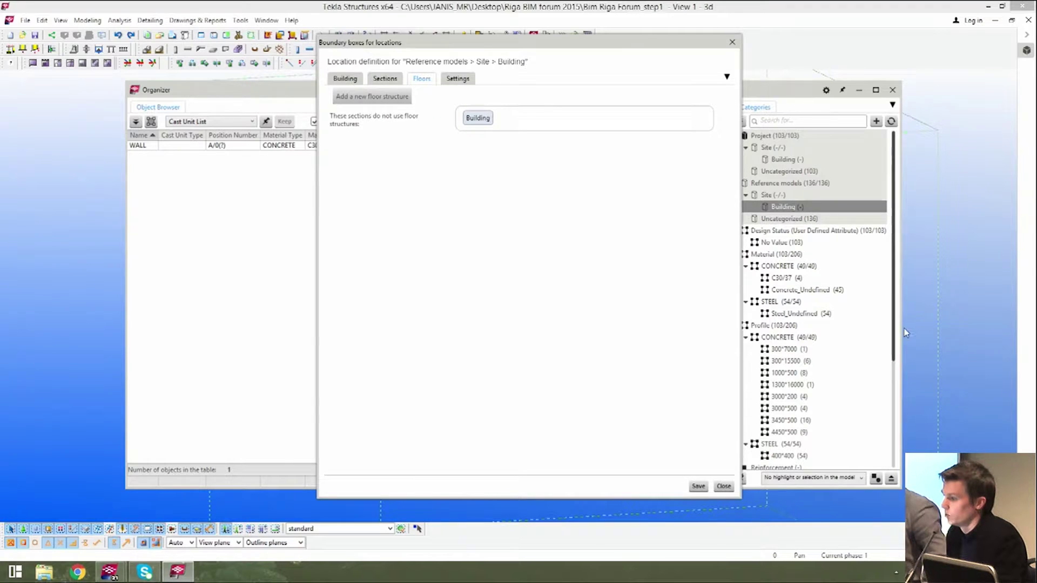
drag(620, 51, 671, 58)
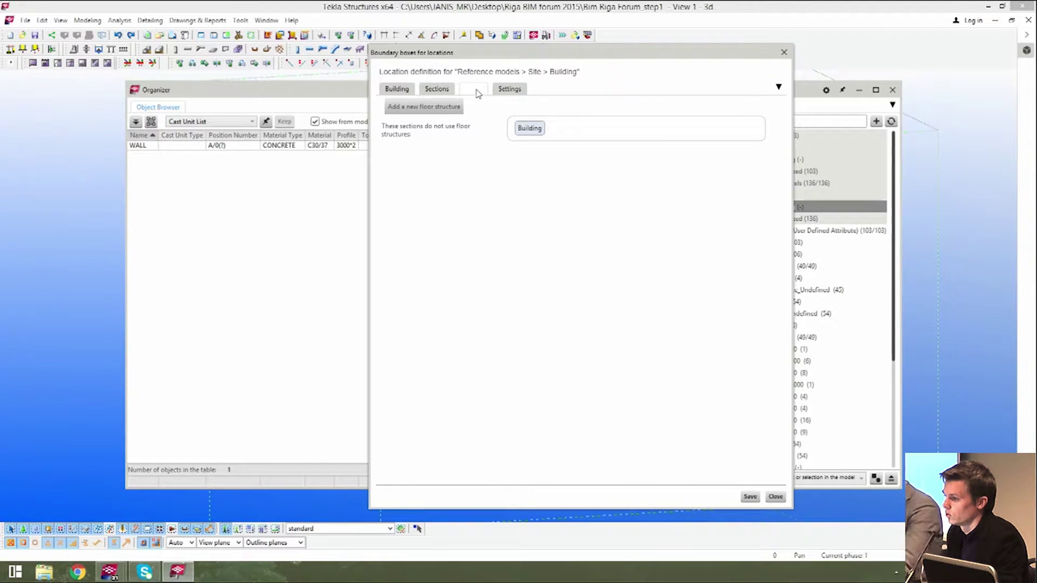
drag(503, 54, 521, 80)
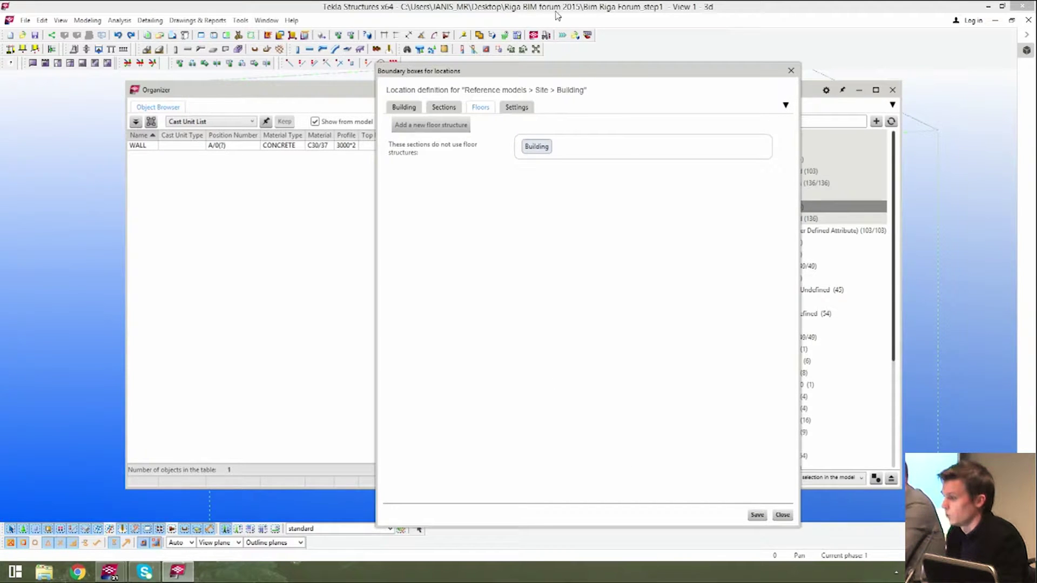
- Review the building, section, floor and general settings in the boundary box definition of Building under Reference models > Site
mouse_move(578, 80)
mouse_down()
mouse_move(576, 144)
mouse_move(578, 81)
mouse_up()
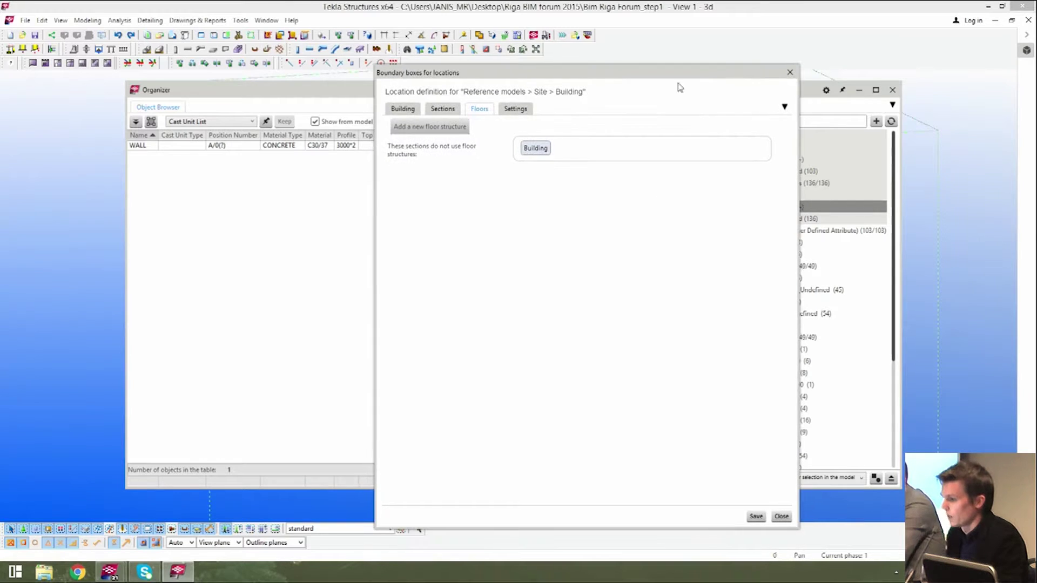
click(443, 109)
click(403, 109)
click(443, 108)
click(480, 109)
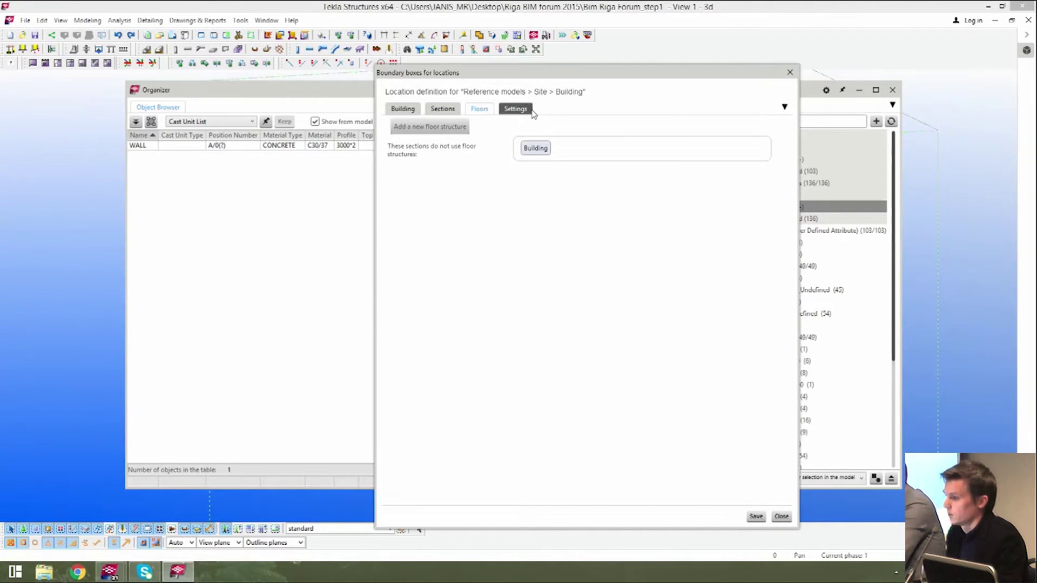
click(516, 109)
click(443, 108)
click(404, 109)
click(443, 108)
click(479, 108)
click(443, 108)
click(413, 110)
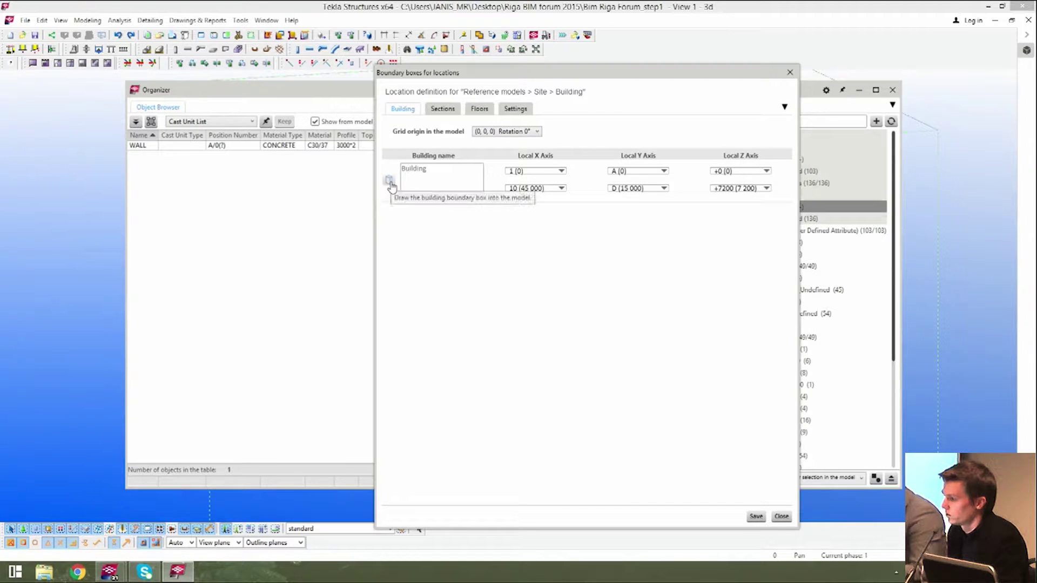
- Close the location boundary box settings and Organizer, and examine the whole building in the 3D view
click(790, 74)
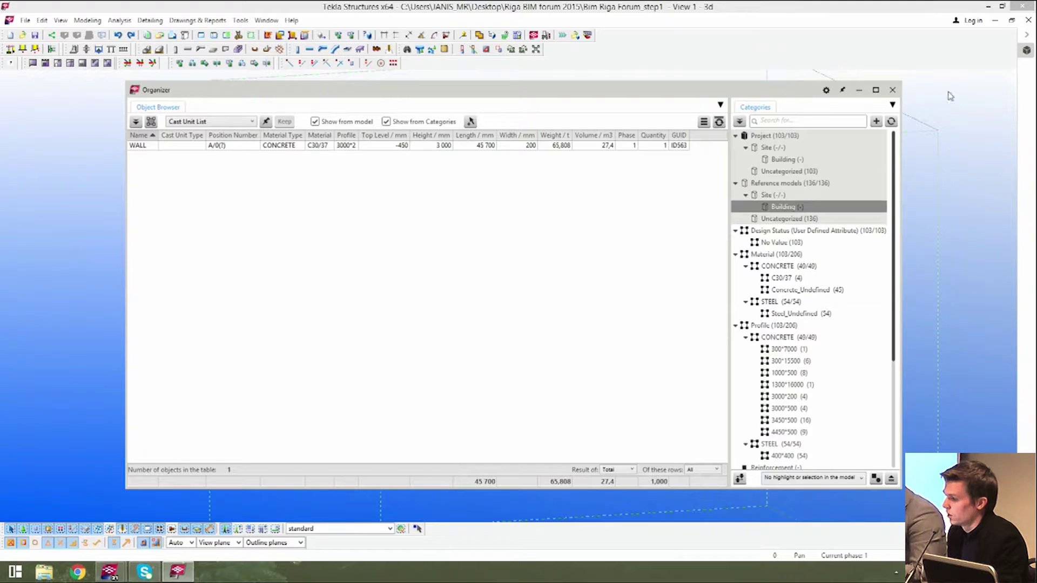
click(893, 91)
mouse_move(682, 241)
ctrl+middle_down()
mouse_move(637, 231)
mouse_move(685, 253)
ctrl+middle_up()
scroll(637, 231, down, 3)
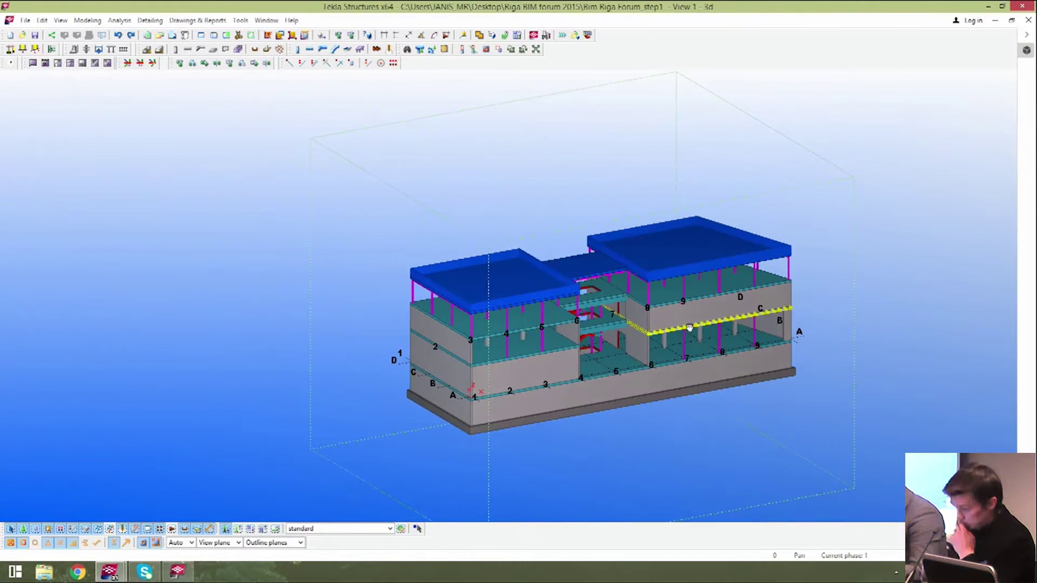
middle_drag(690, 328, 629, 278)
scroll(651, 309, up, 3)
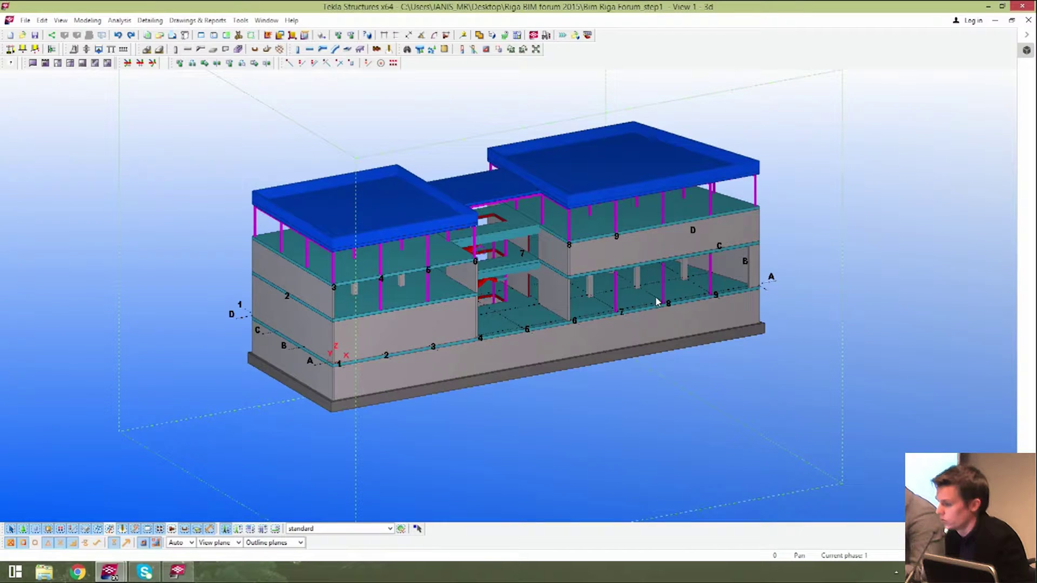
scroll(741, 336, down, 1)
middle_drag(764, 318, 717, 336)
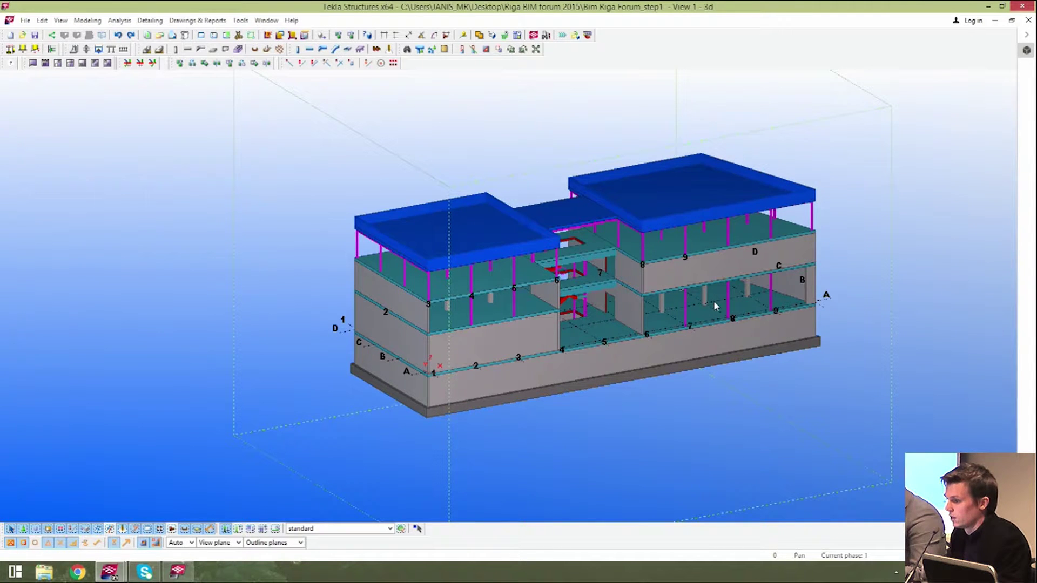
middle_drag(609, 204, 524, 187)
- Open the Analysis & Design Models list, reposition its window and start creating a new analysis model
click(149, 20)
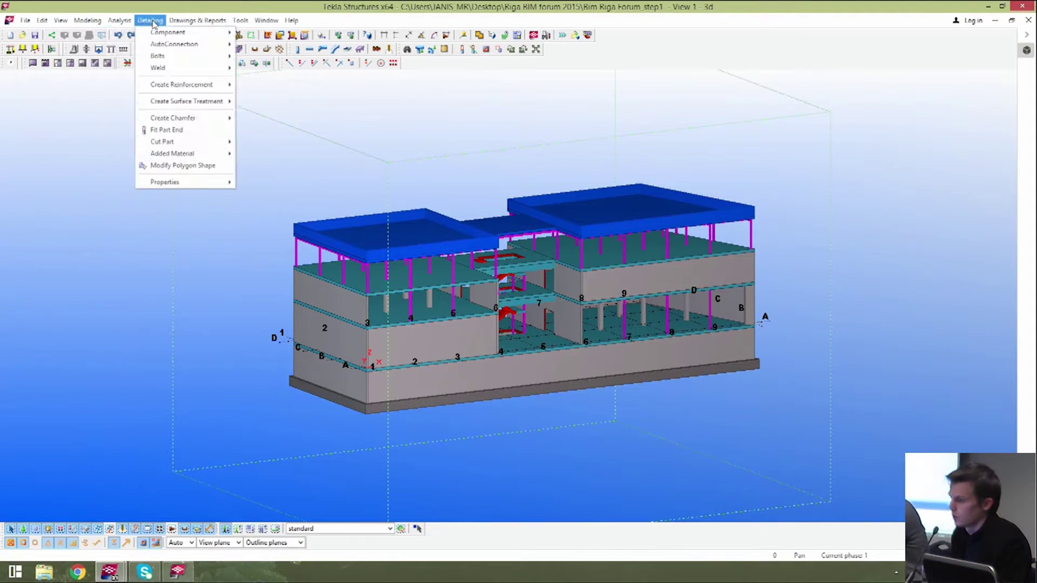
click(132, 50)
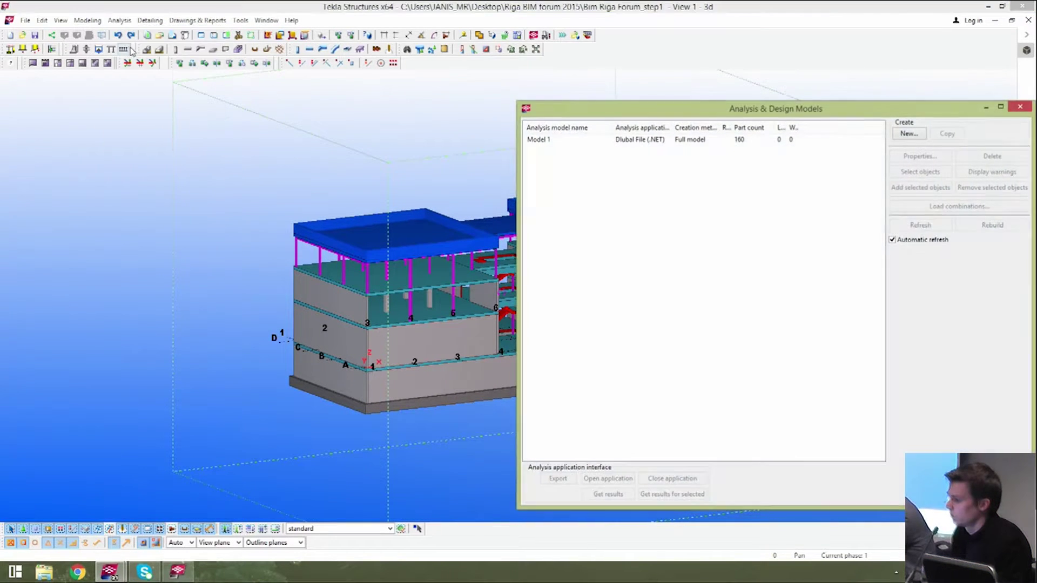
drag(825, 112, 681, 102)
click(762, 124)
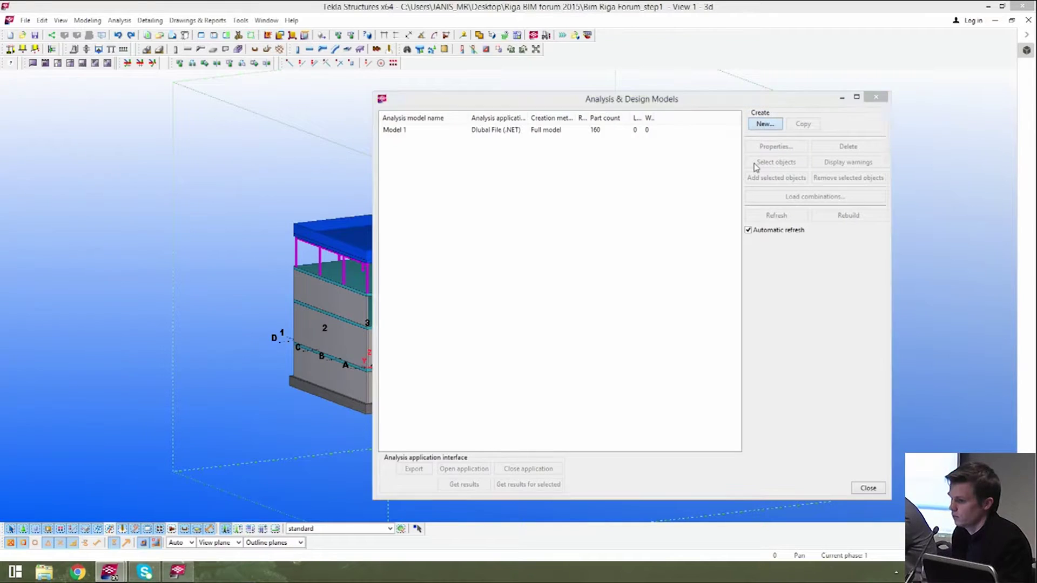
- Create the full analysis model Model 2 for Dlubal File (.NET), with rigid links set to "Disabled, with keep axis: No"
drag(594, 90, 858, 109)
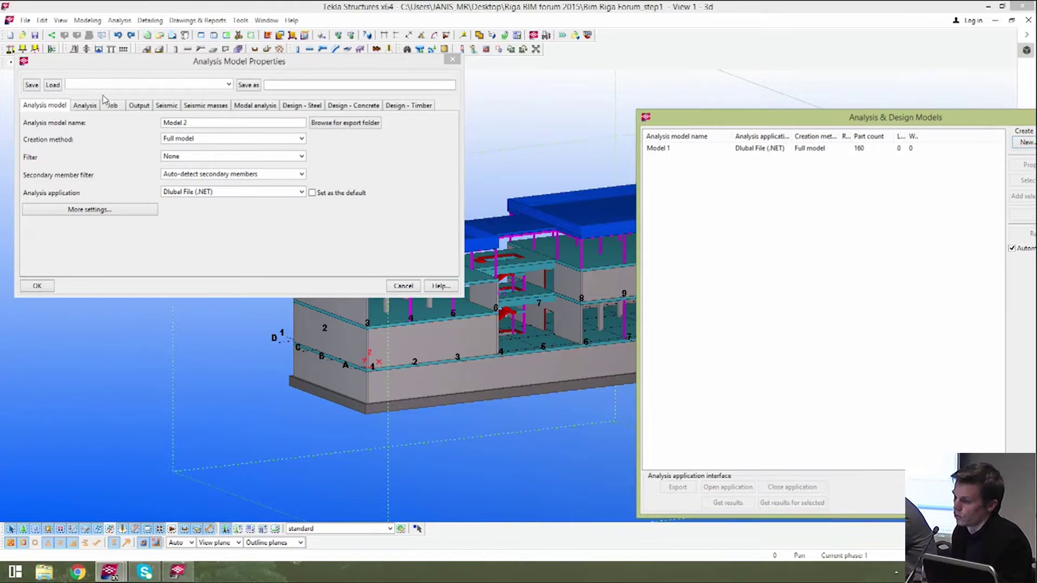
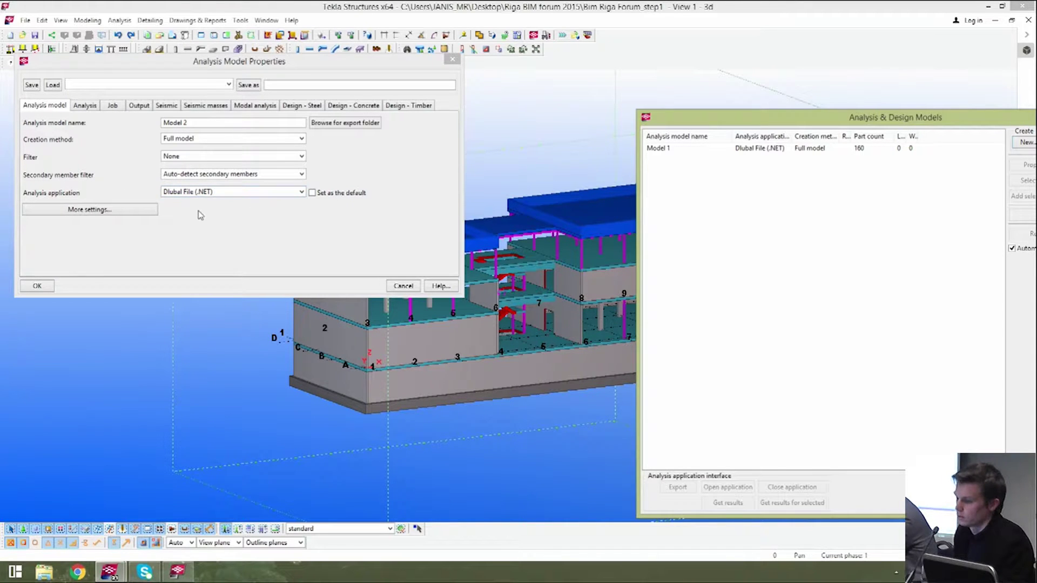
click(150, 213)
drag(207, 66, 363, 73)
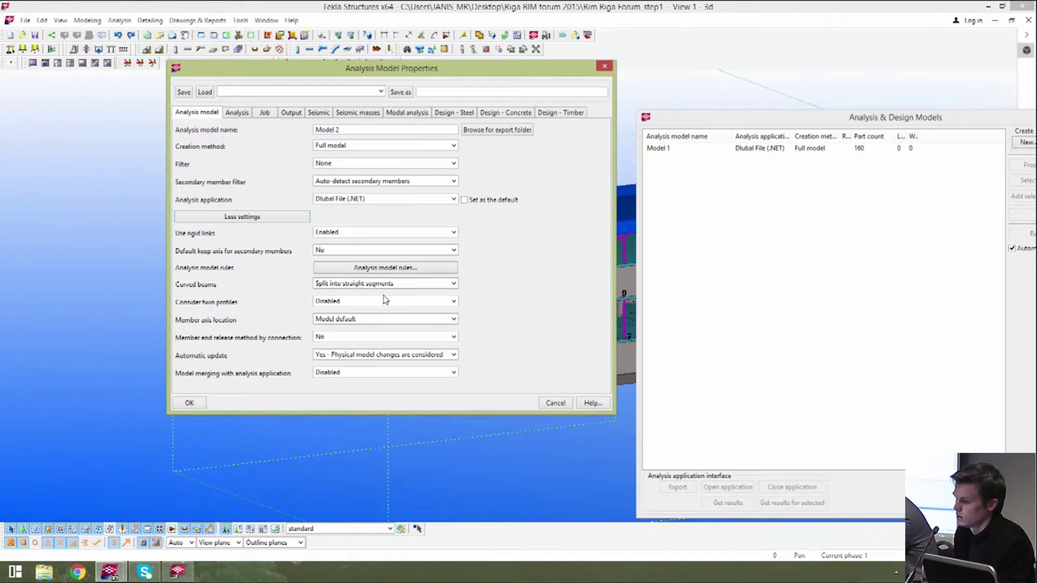
click(444, 236)
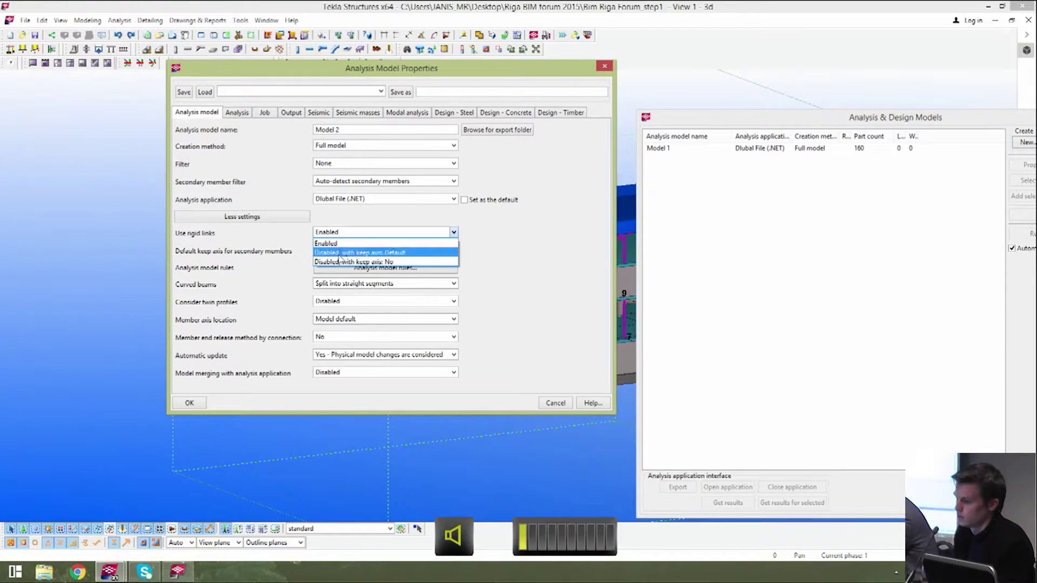
click(354, 262)
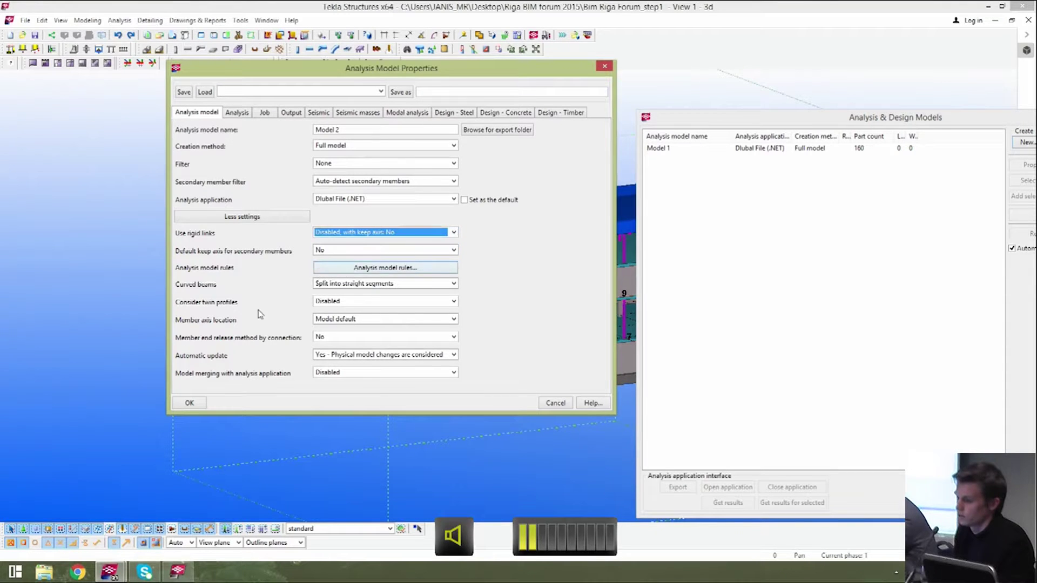
drag(469, 74, 461, 80)
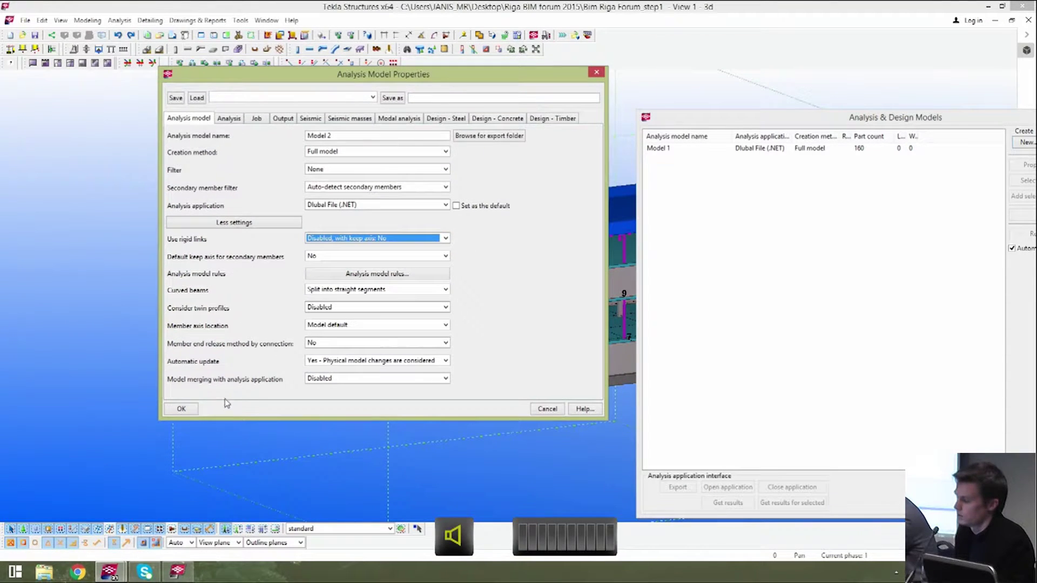
click(181, 408)
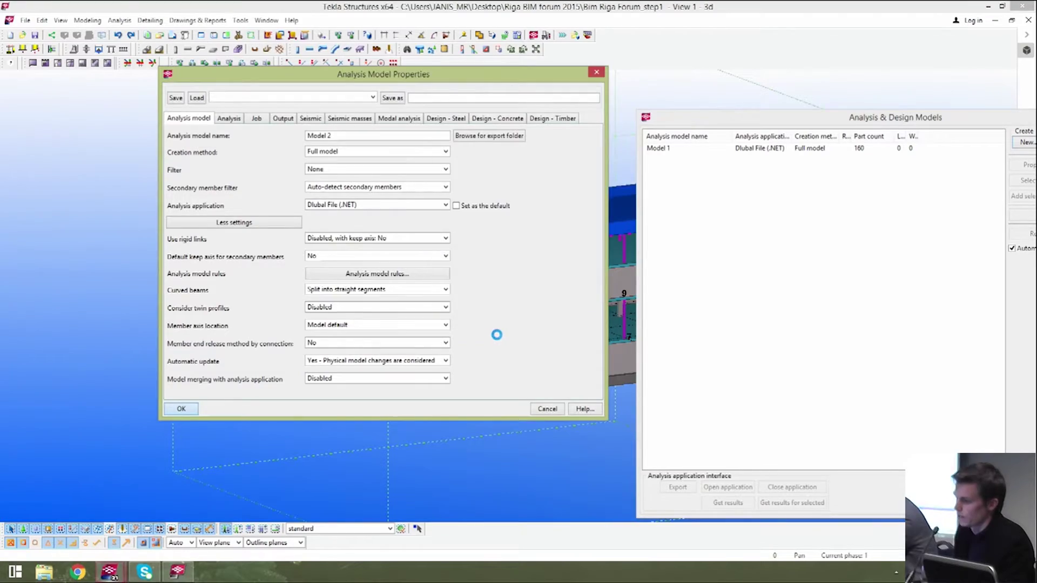
- Examine how the analysis parts and nodes of the walls and slabs meet at the building corner near grid A/1
scroll(270, 346, up, 10)
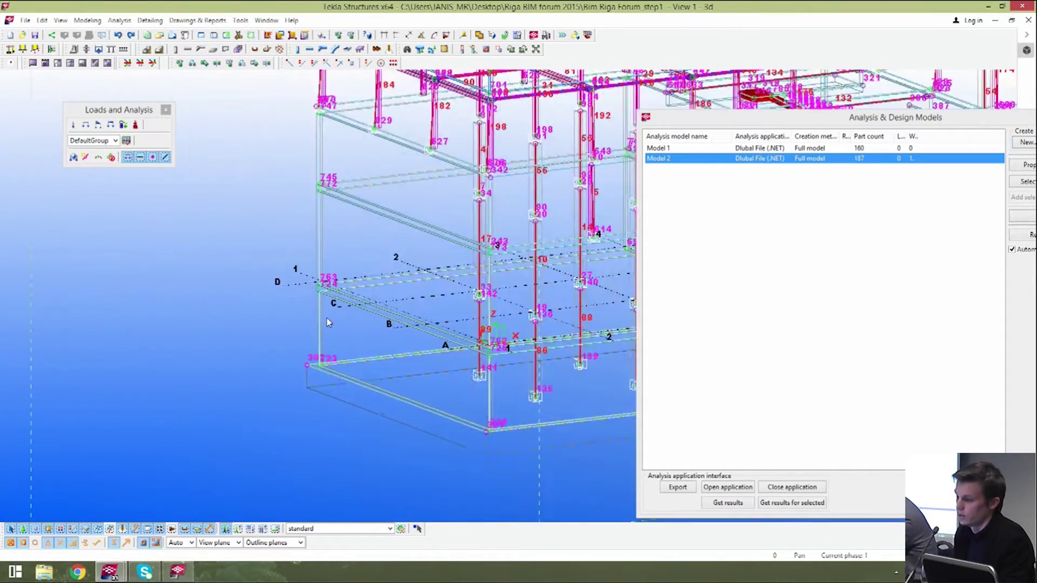
ctrl+middle_drag(413, 343, 379, 281)
scroll(324, 273, up, 2)
scroll(323, 272, up, 4)
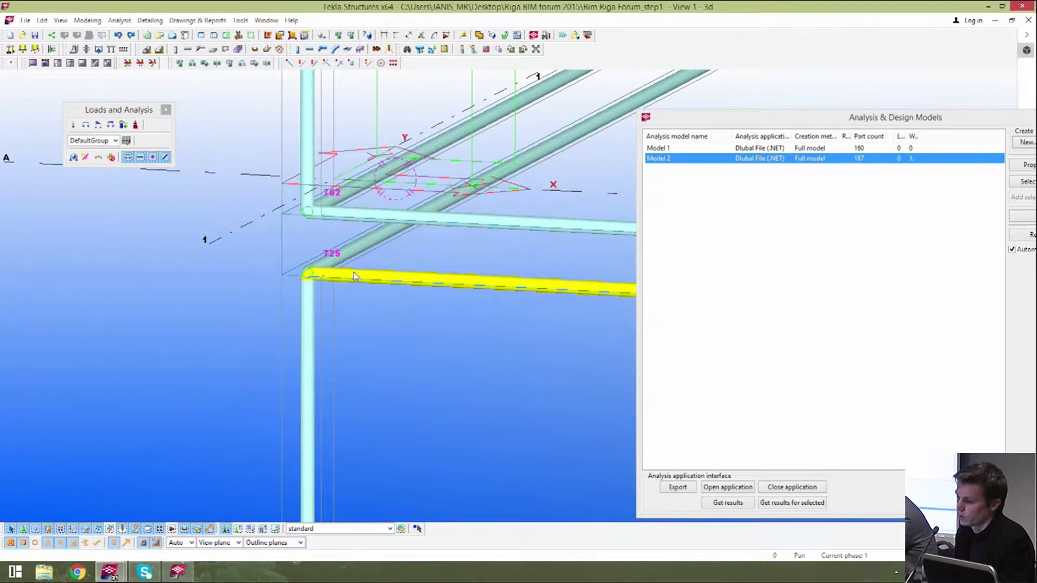
ctrl+middle_drag(396, 289, 355, 366)
scroll(354, 365, up, 4)
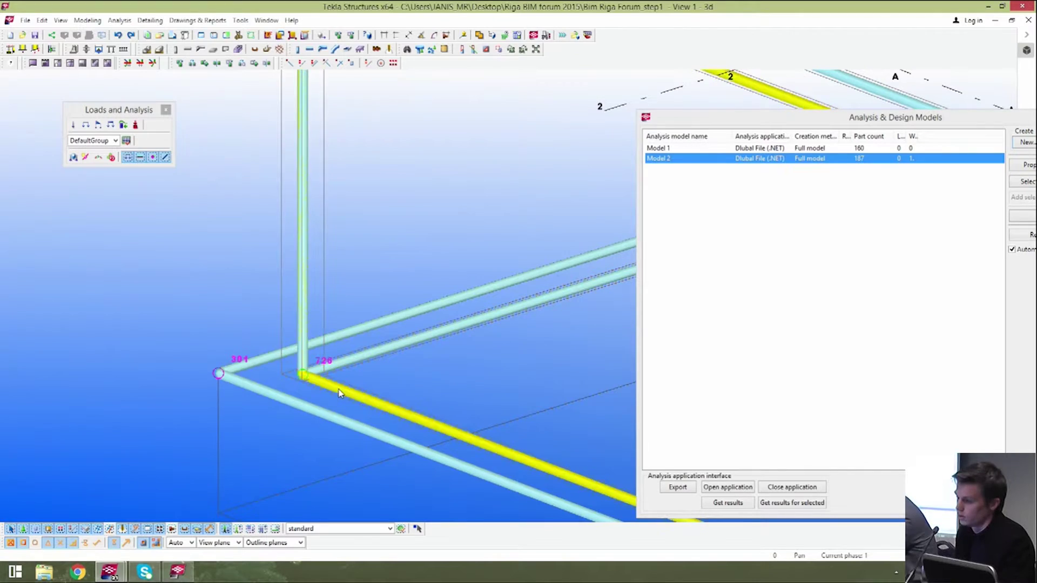
click(340, 393)
scroll(341, 378, down, 7)
middle_drag(444, 303, 284, 294)
middle_drag(174, 195, 349, 187)
scroll(348, 205, up, 5)
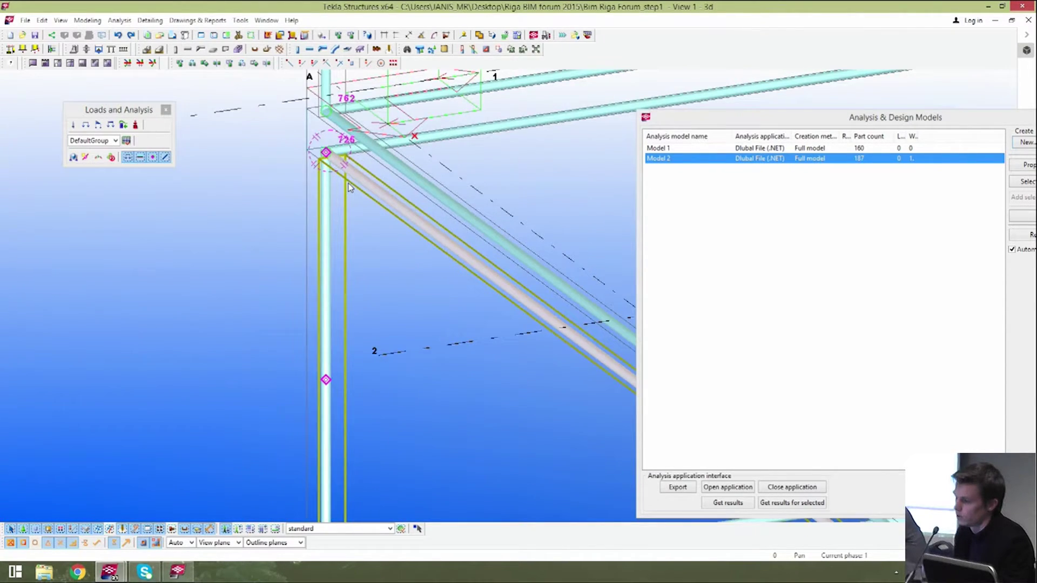
- Examine the analysis members and nodes of the columns and beams in the upper frame
scroll(336, 175, down, 7)
scroll(461, 223, up, 4)
middle_drag(476, 101, 457, 273)
scroll(456, 273, down, 5)
scroll(549, 151, up, 2)
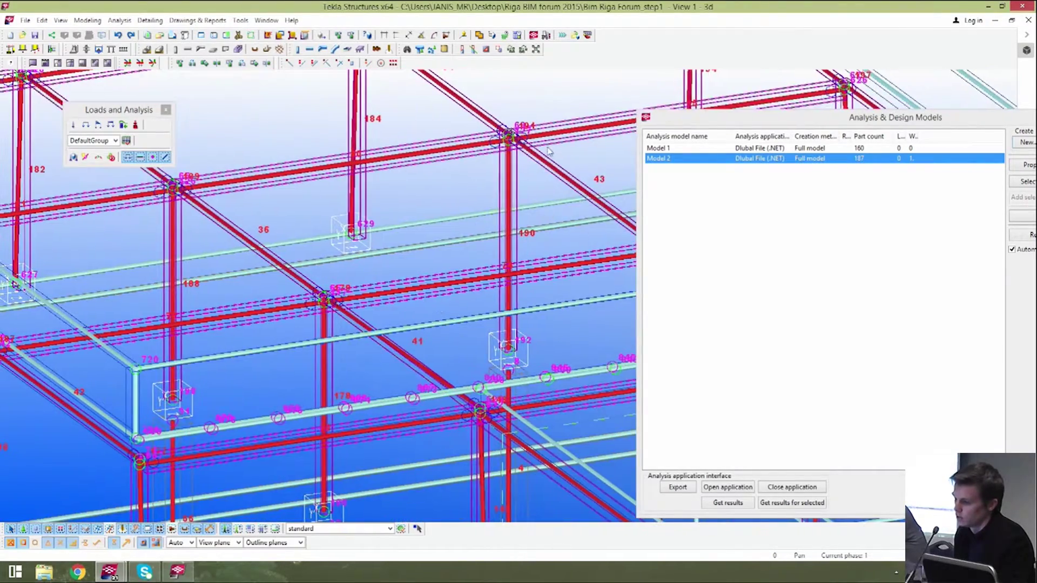
scroll(549, 152, down, 3)
scroll(427, 240, up, 5)
scroll(427, 241, up, 5)
- Move the lower nodes at the wall-slab junction near grid line A linearly by 150 in Z
ctrl+middle_drag(412, 264, 248, 251)
scroll(313, 290, up, 2)
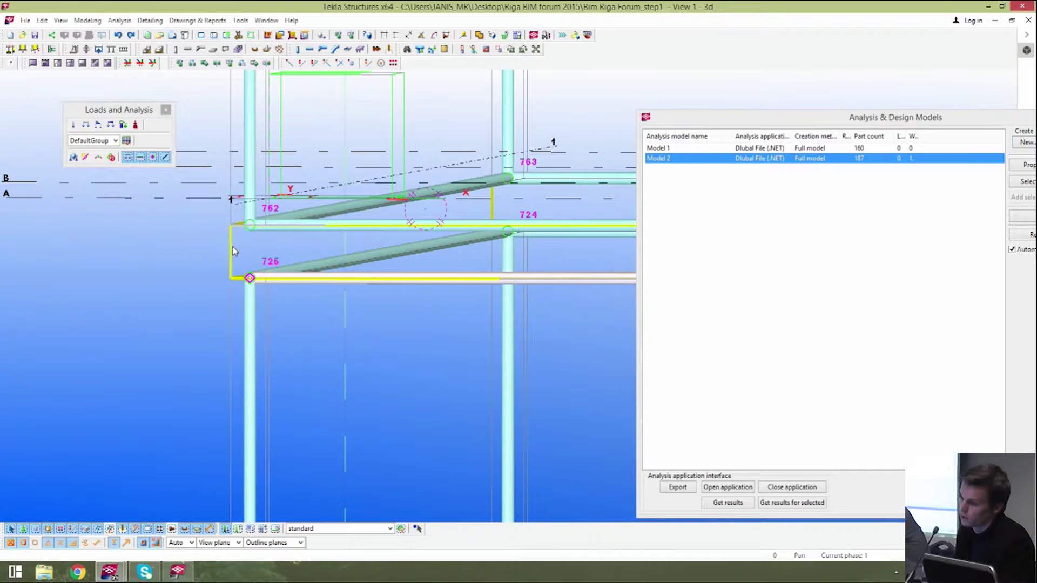
click(226, 248)
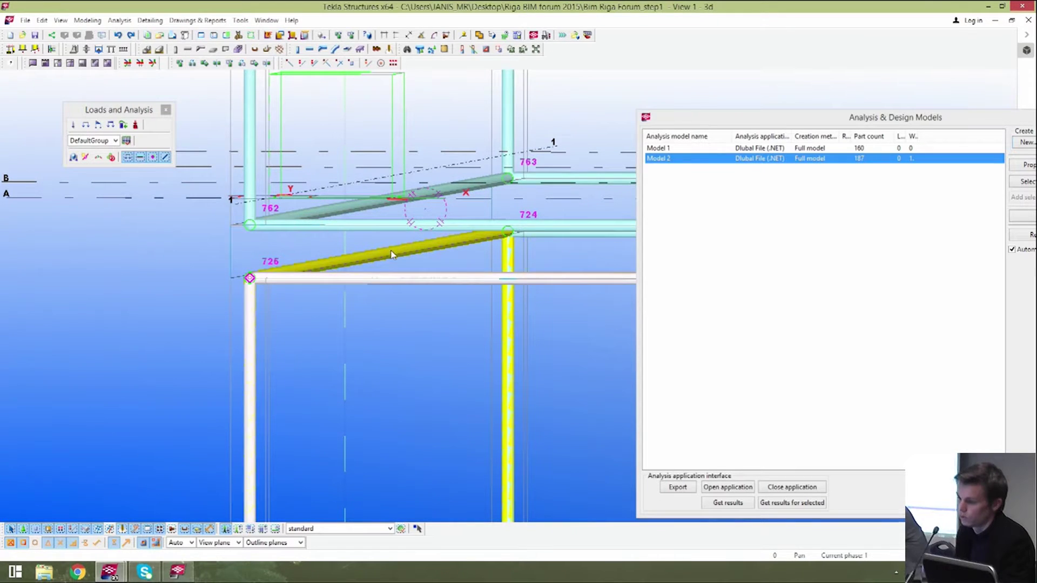
ctrl+middle_drag(261, 343, 285, 329)
scroll(229, 307, up, 1)
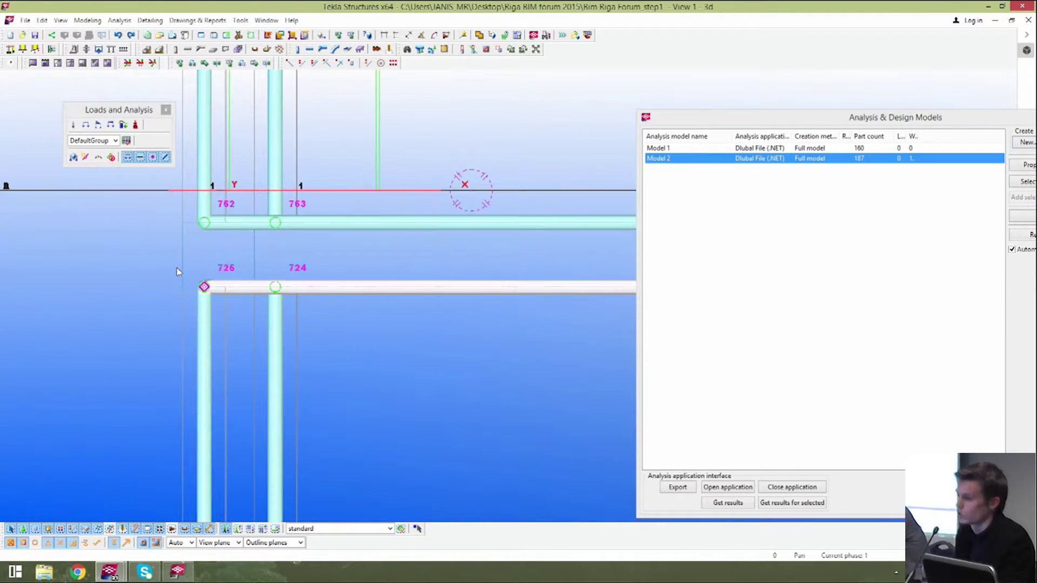
drag(327, 314, 328, 315)
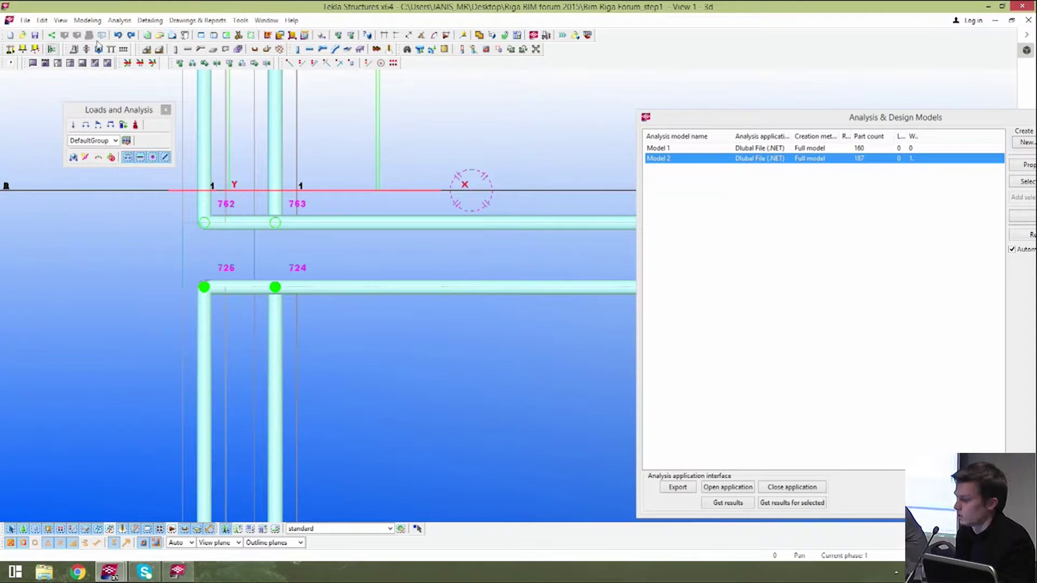
click(242, 63)
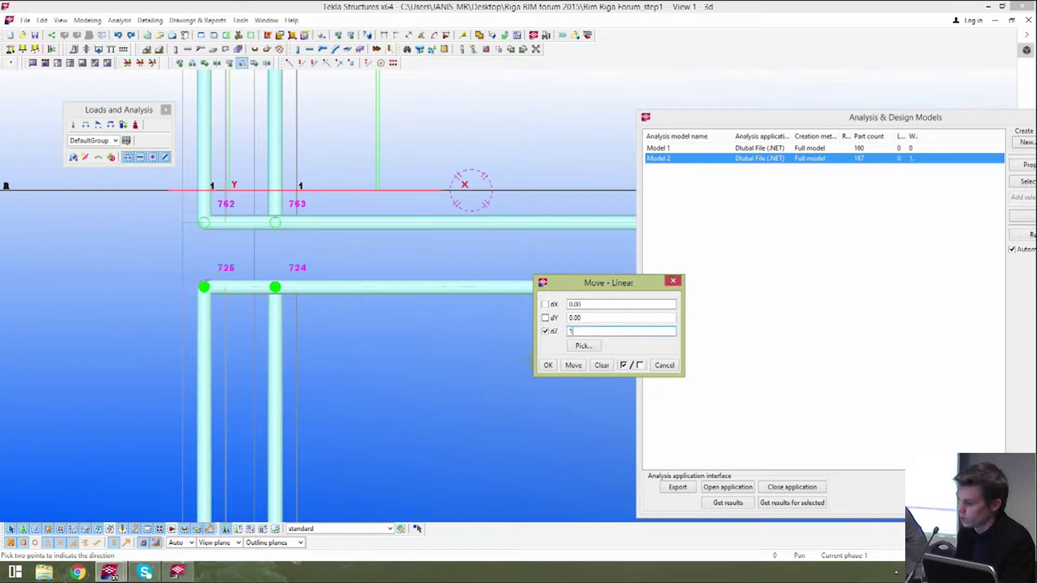
click(572, 365)
right_click(387, 236)
click(388, 236)
- Merge the upper and lower nodes at the near wall-slab corner, using the lower node as the merge target
ctrl+middle_drag(387, 236, 254, 224)
scroll(247, 270, up, 5)
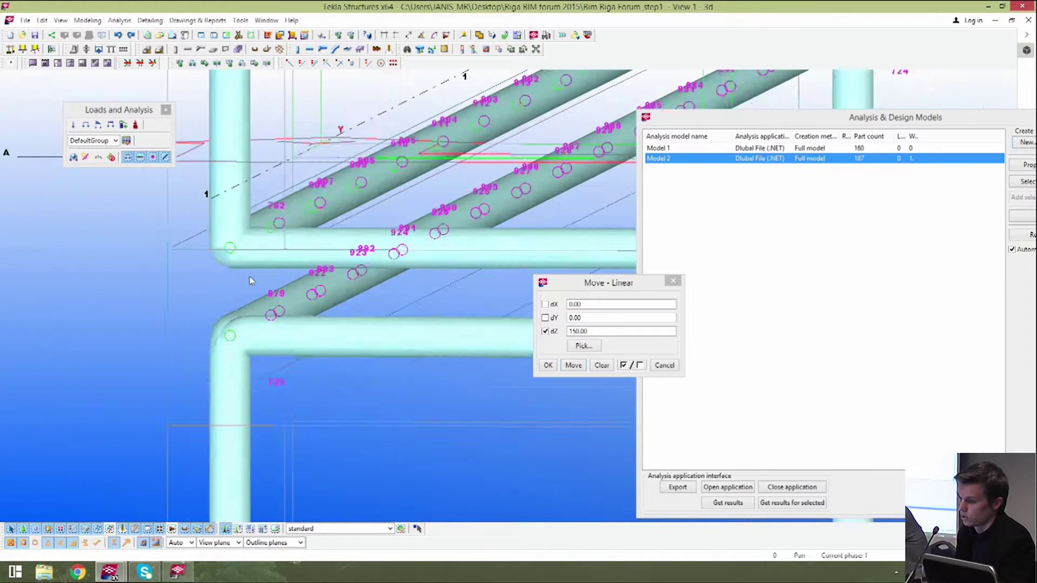
right_click(229, 358)
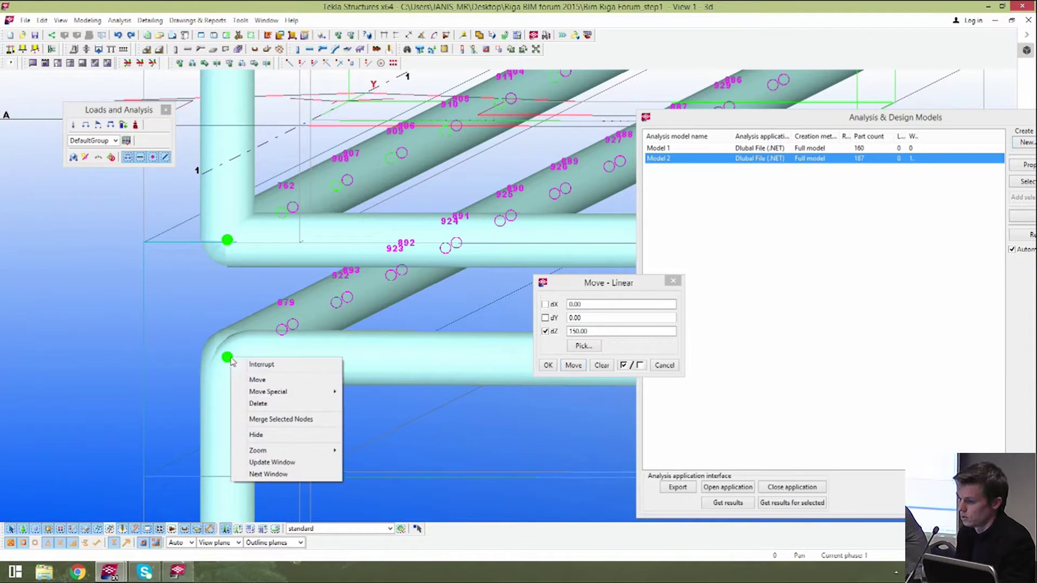
click(291, 419)
click(230, 357)
- Try to merge the upper and lower nodes at the opposite wall-slab corner onto the lower node
scroll(236, 337, down, 4)
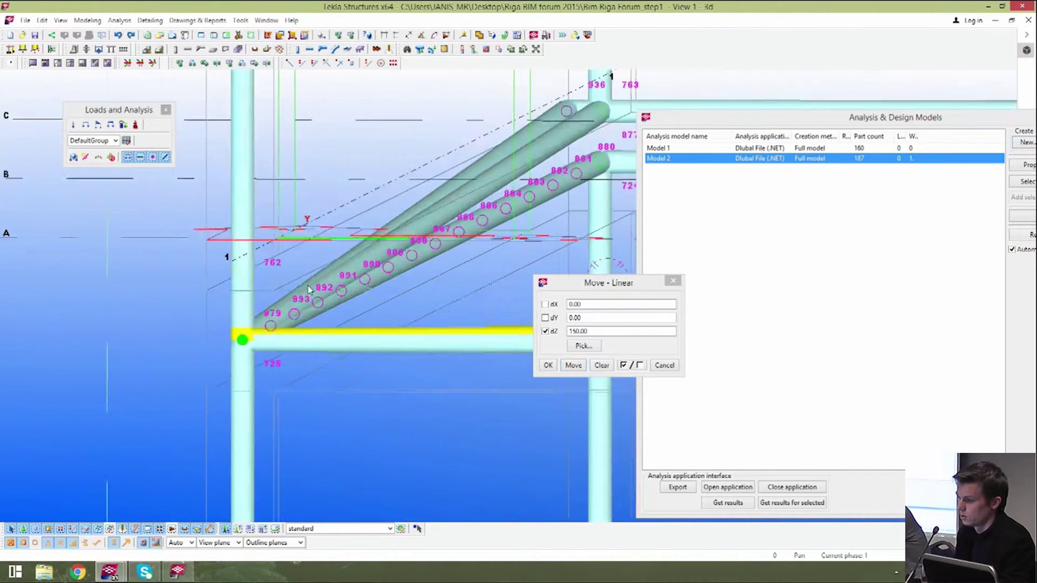
scroll(309, 290, down, 1)
middle_drag(517, 165, 320, 225)
scroll(364, 195, up, 6)
click(389, 181)
ctrl+click(381, 261)
right_click(384, 257)
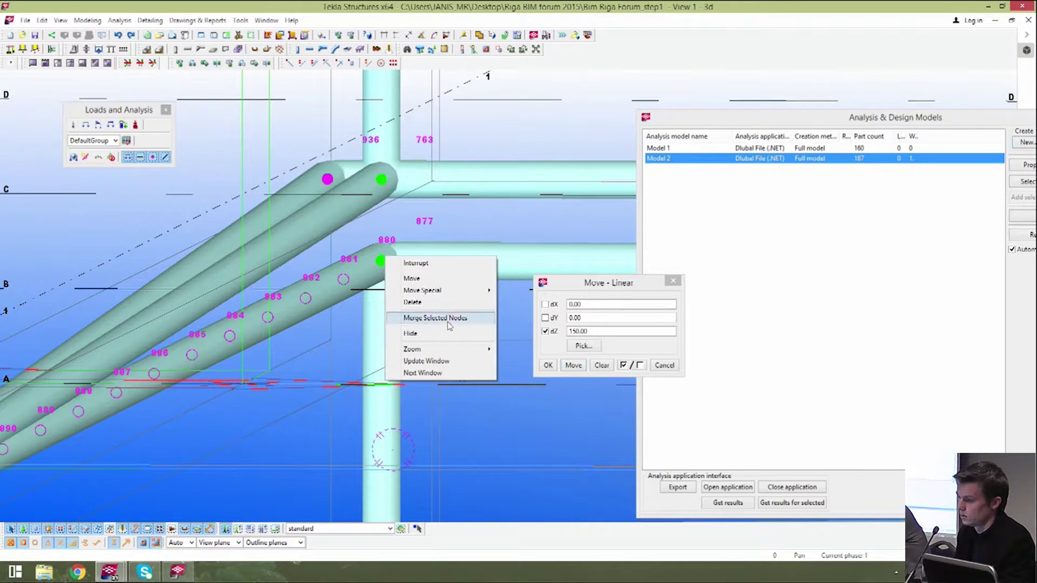
click(448, 325)
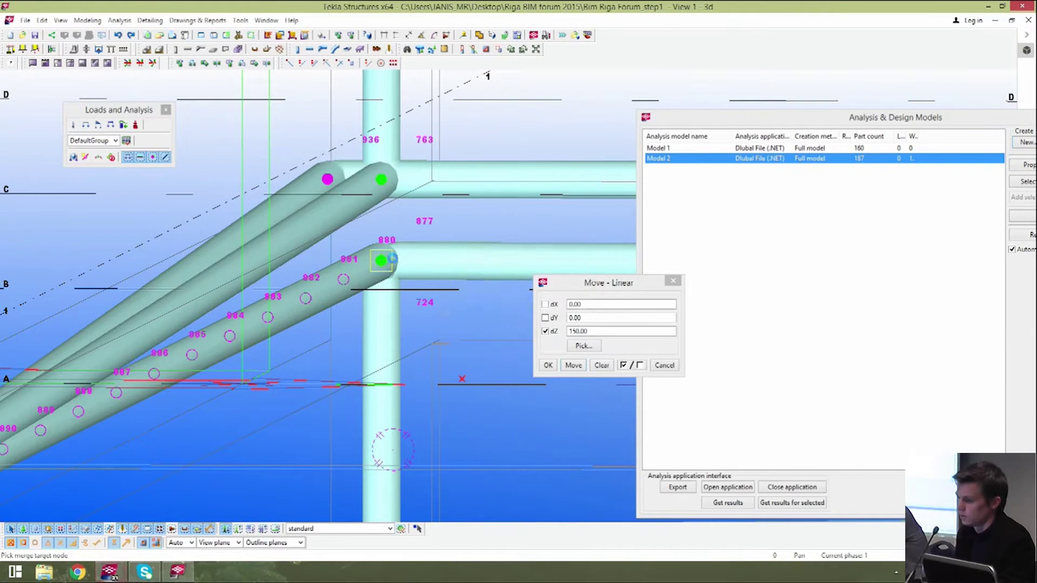
click(392, 259)
- Check the merged geometry and undo the last node merge
middle_drag(396, 262, 396, 214)
scroll(382, 214, down, 6)
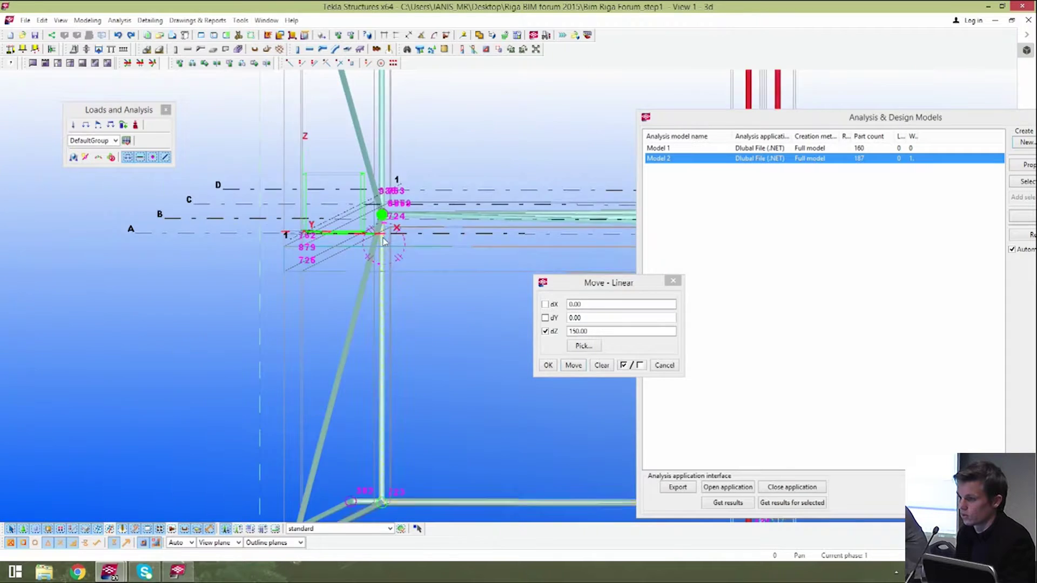
scroll(383, 239, down, 2)
click(117, 36)
- Merge the two upper nodes and the lower node at the opposite wall-slab corner into the lower node
click(393, 294)
scroll(396, 208, up, 4)
scroll(372, 231, up, 3)
click(333, 206)
ctrl+click(361, 207)
right_click(363, 254)
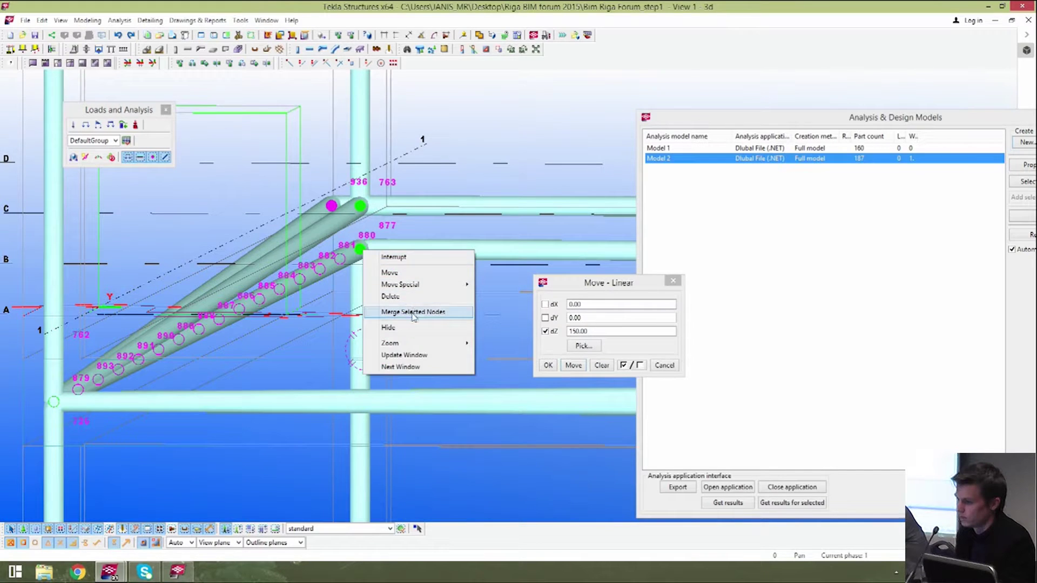
click(419, 310)
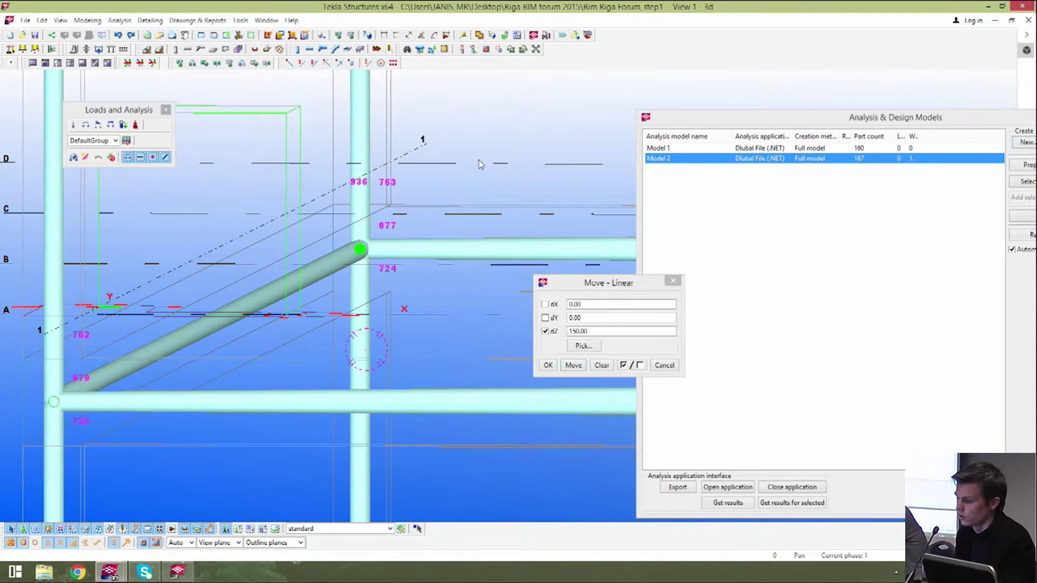
click(480, 161)
- Examine the merged wall and slab connections at the building corner near grid A/1
scroll(464, 192, down, 5)
scroll(351, 285, up, 2)
scroll(373, 286, down, 1)
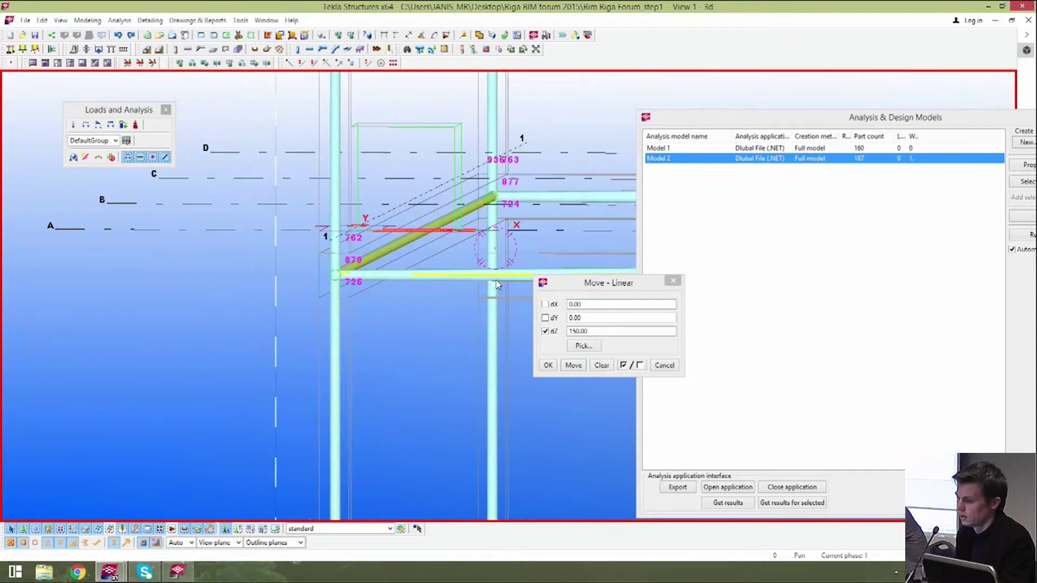
middle_drag(497, 285, 234, 294)
ctrl+middle_drag(321, 292, 296, 309)
scroll(275, 289, up, 1)
scroll(296, 310, down, 5)
scroll(296, 309, up, 5)
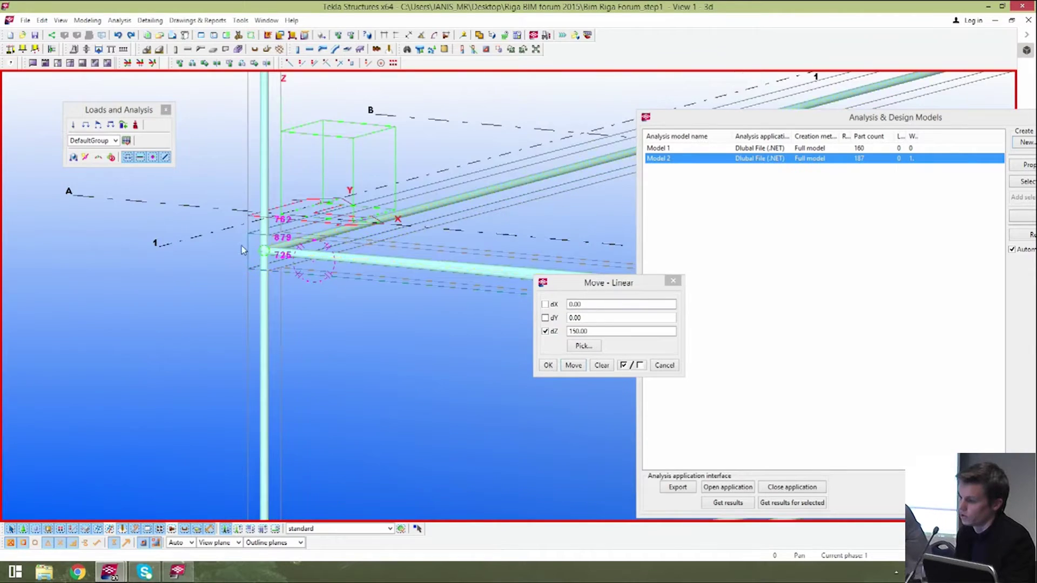
scroll(296, 270, down, 5)
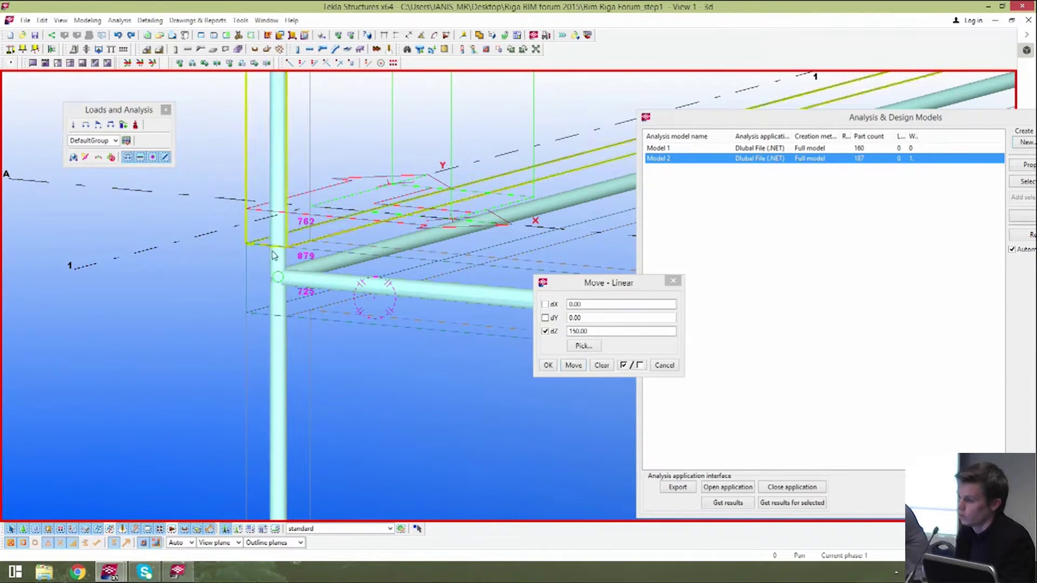
scroll(281, 256, down, 2)
- Open the analysis node properties at the base of the column near grid A/2 and switch its supports to User-defined node supports
middle_drag(507, 200, 370, 204)
middle_drag(525, 185, 458, 215)
middle_drag(494, 287, 373, 268)
middle_drag(432, 502, 366, 328)
middle_drag(317, 259, 341, 301)
scroll(340, 301, up, 6)
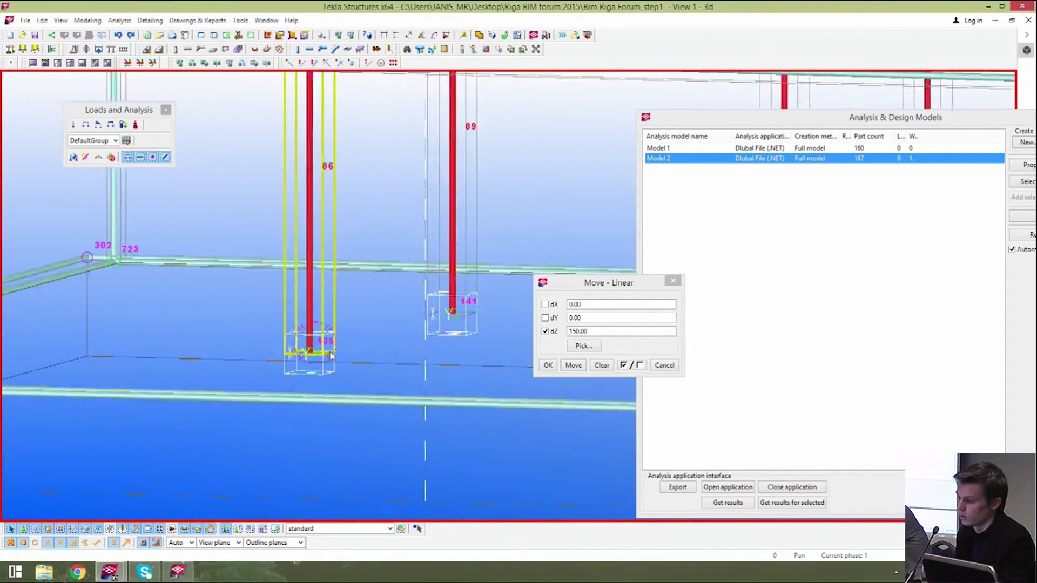
middle_drag(434, 157, 340, 297)
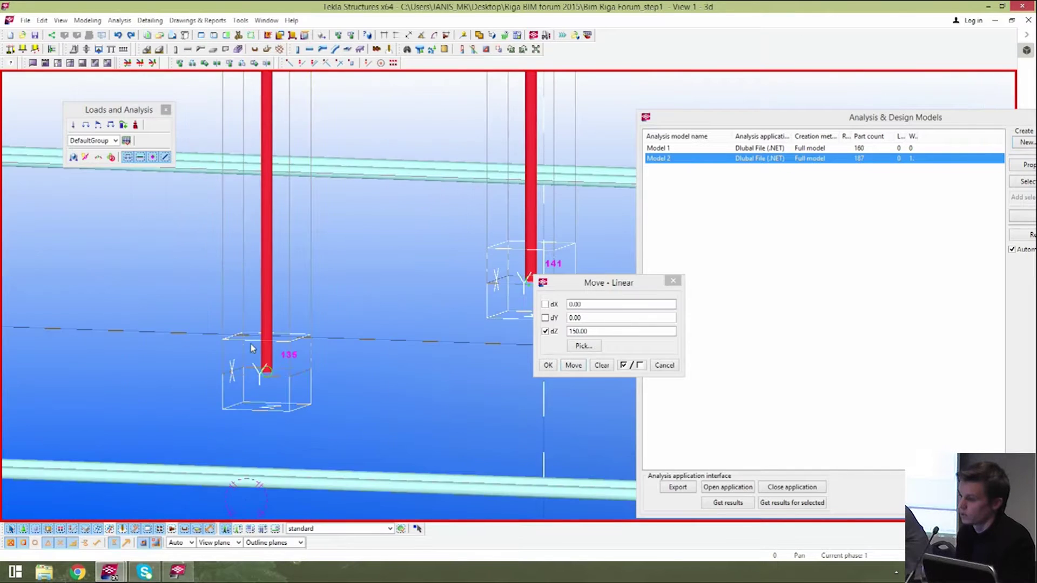
middle_drag(246, 366, 320, 279)
scroll(339, 281, up, 4)
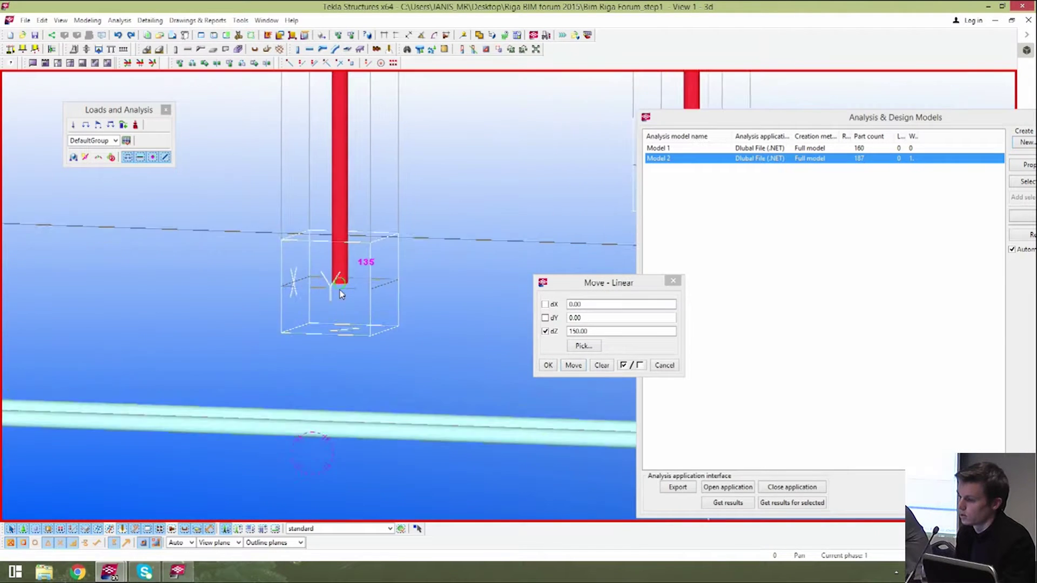
double_click(339, 282)
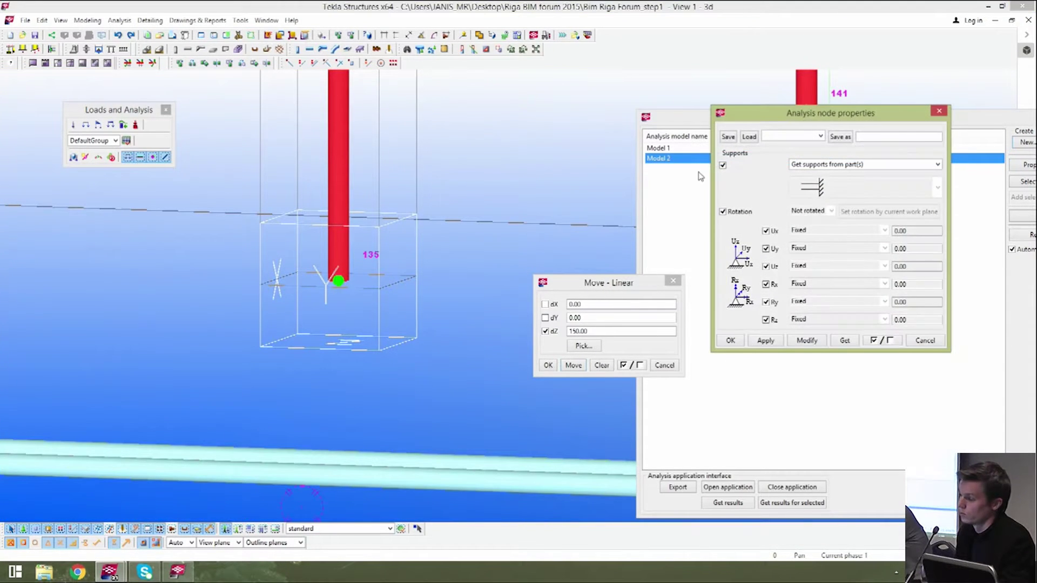
drag(836, 108, 525, 108)
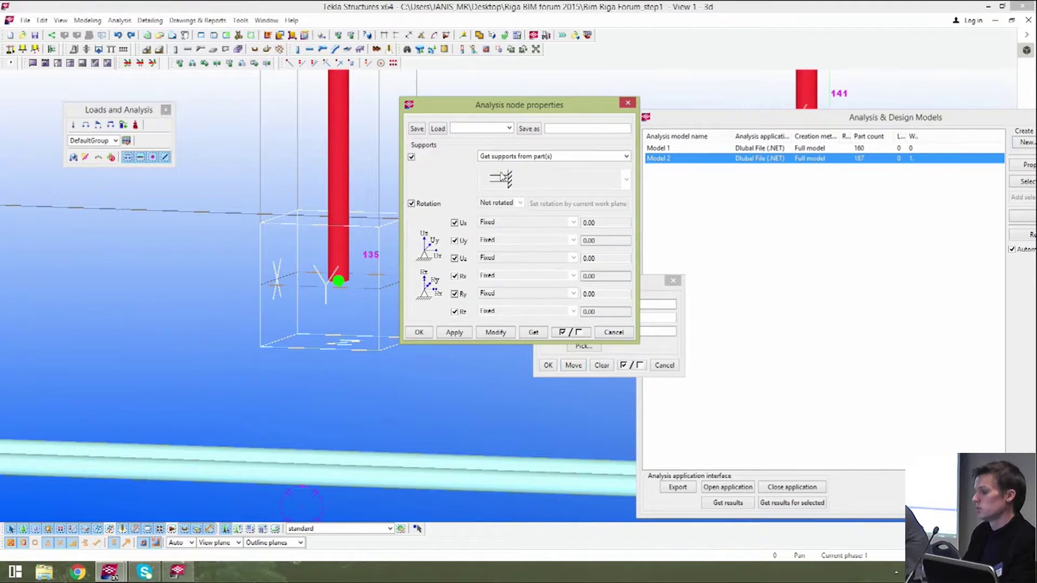
click(625, 157)
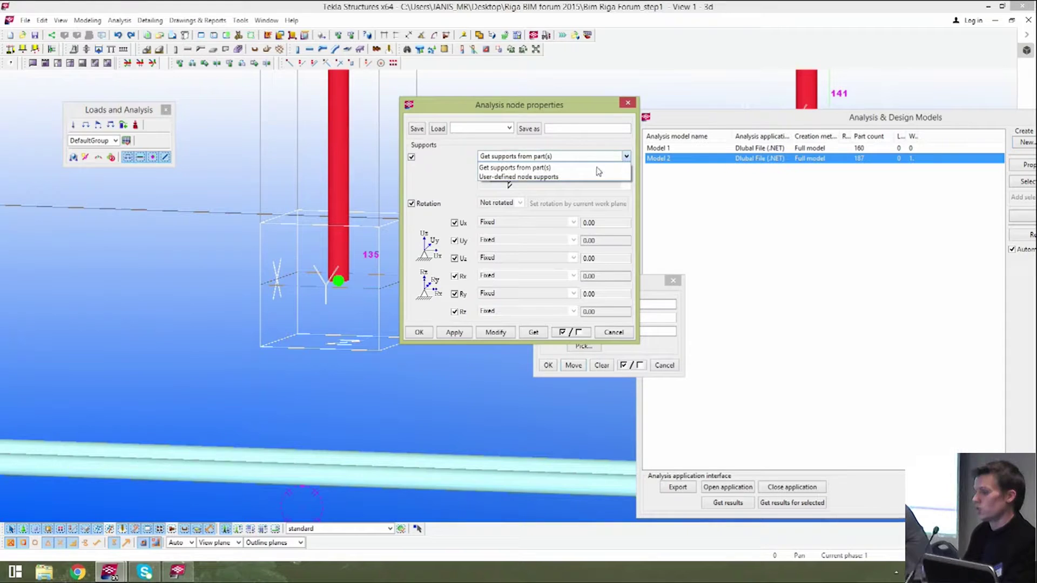
click(582, 177)
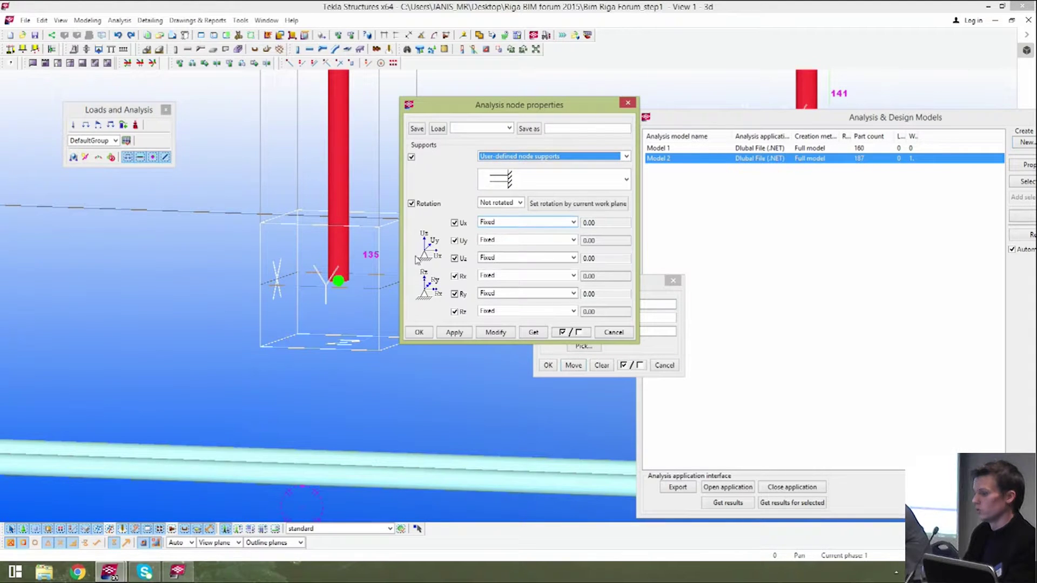
- Set the column base node's Rx, Ry and Rz rotations to Free and apply the change to the node
click(573, 277)
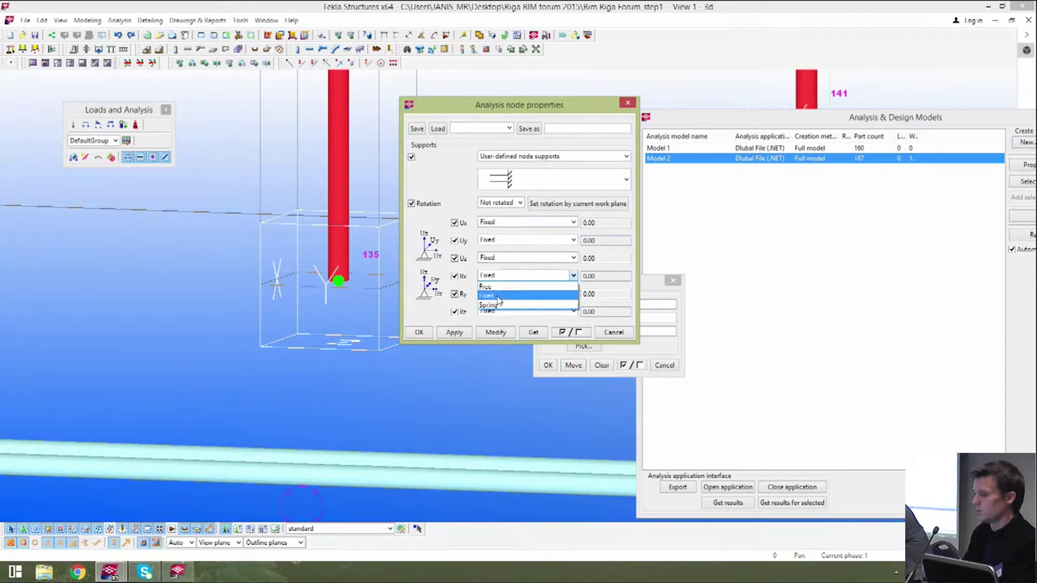
click(486, 286)
click(572, 293)
click(515, 303)
click(521, 311)
click(516, 322)
click(495, 333)
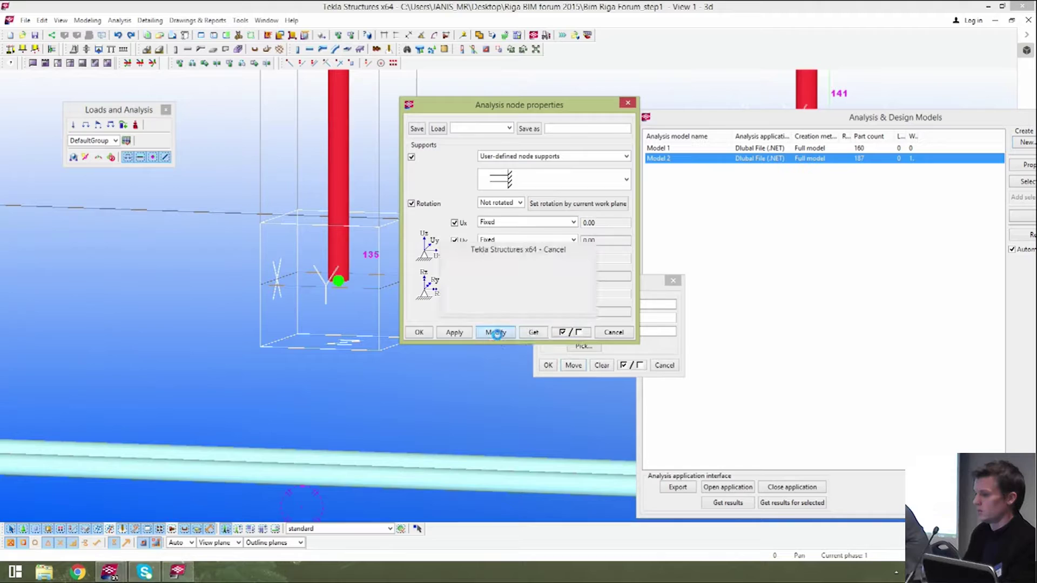
- Examine the modified support node at the base of the column
middle_drag(393, 283, 331, 366)
scroll(301, 336, down, 5)
middle_drag(387, 307, 323, 356)
middle_drag(336, 405, 494, 375)
scroll(393, 347, up, 4)
scroll(394, 347, up, 2)
middle_drag(382, 403, 350, 398)
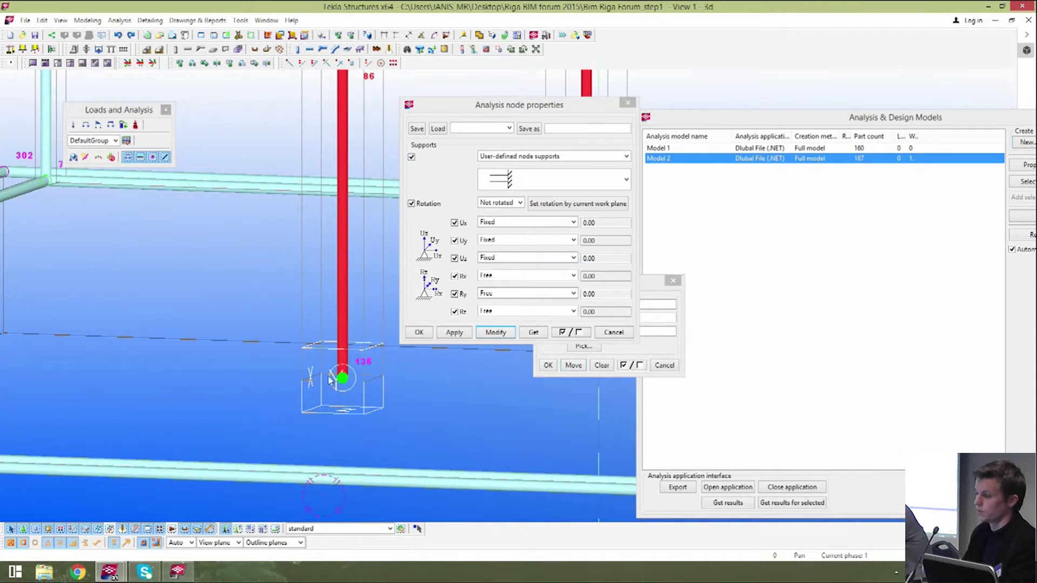
- Open the analysis properties of the column above the modified support node and try a pinned, connected start release
scroll(336, 398, down, 6)
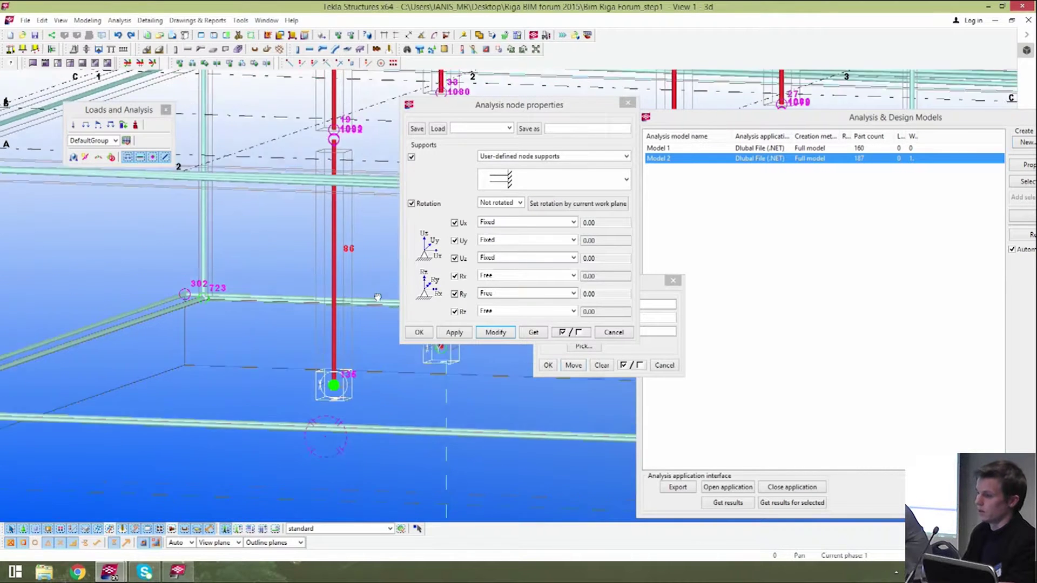
middle_drag(322, 168, 317, 206)
scroll(314, 205, up, 4)
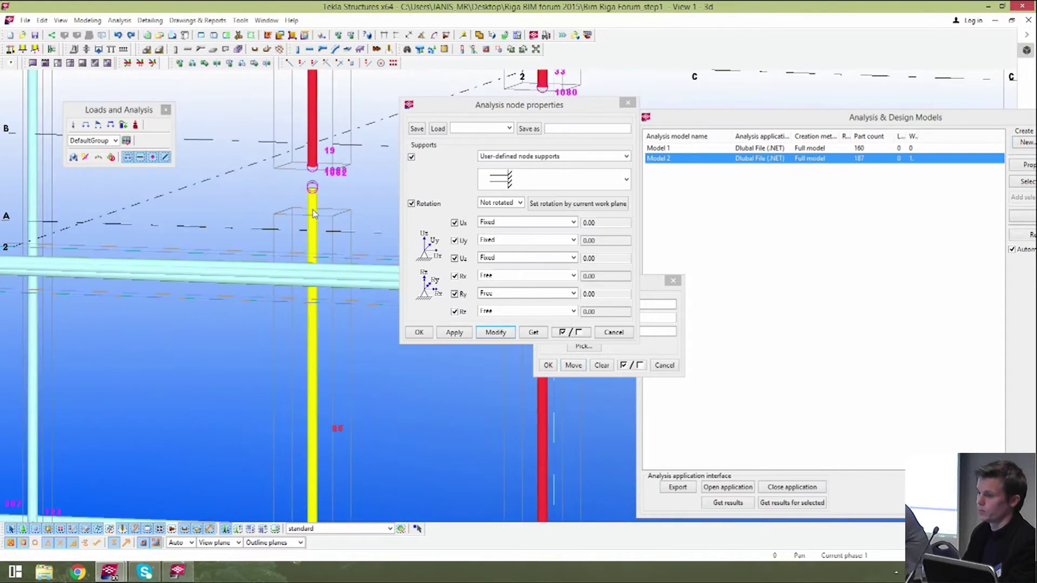
double_click(314, 207)
drag(214, 83, 702, 109)
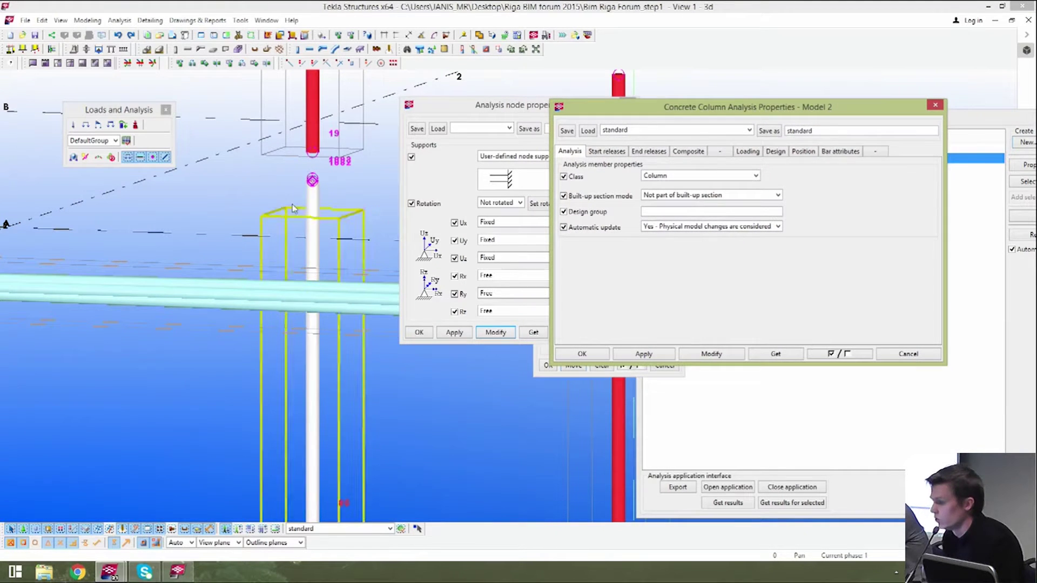
click(607, 152)
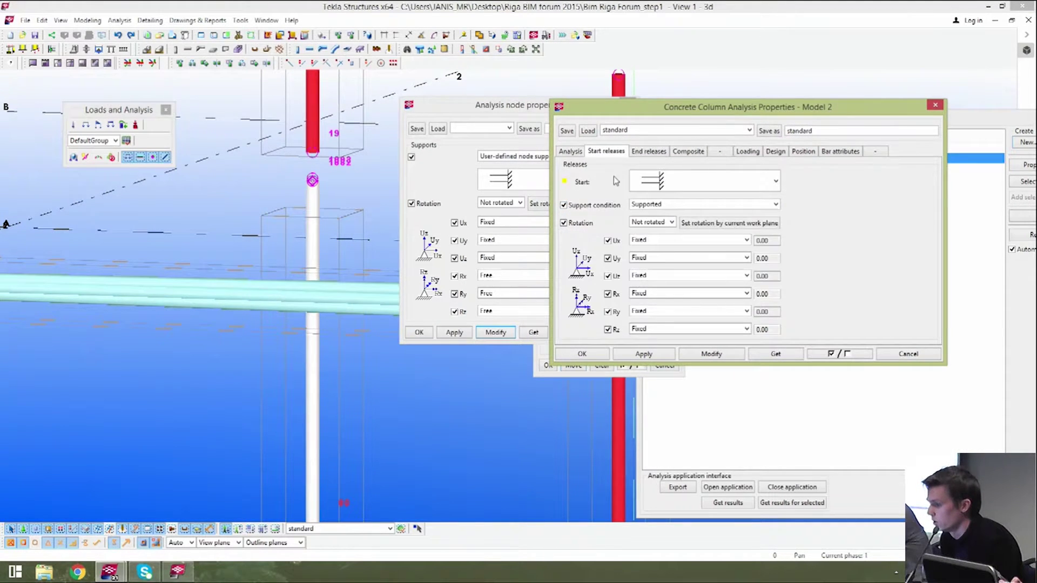
click(708, 184)
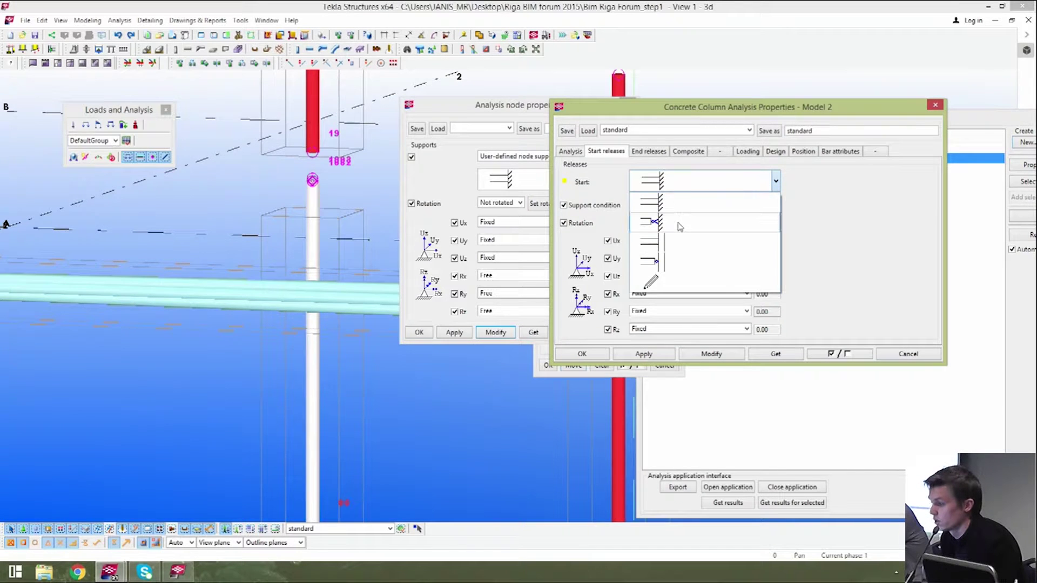
click(676, 263)
- Try a pinned end release with the Connected support condition on the same column, and discard its property changes
click(657, 152)
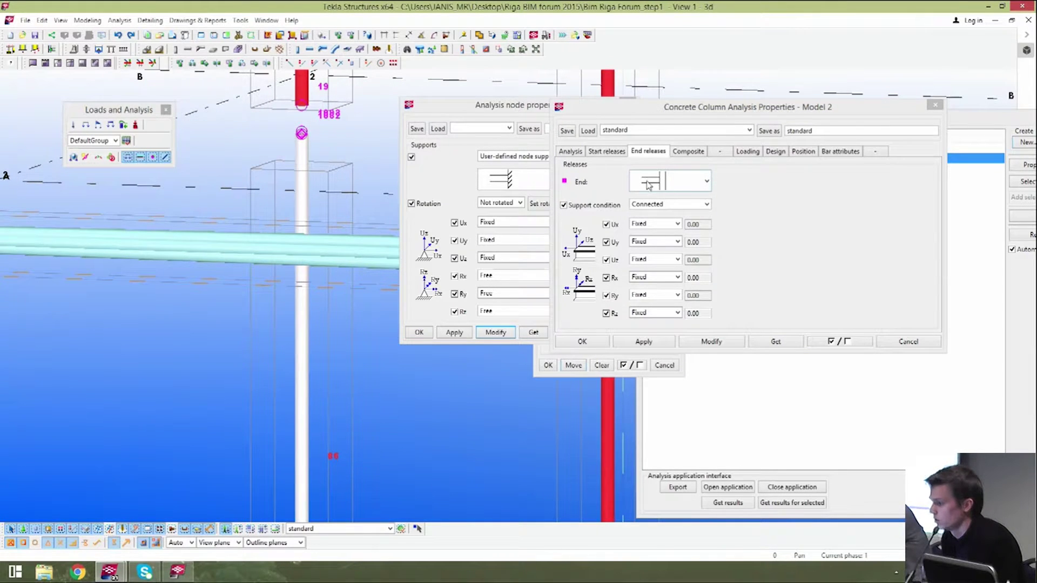
click(670, 184)
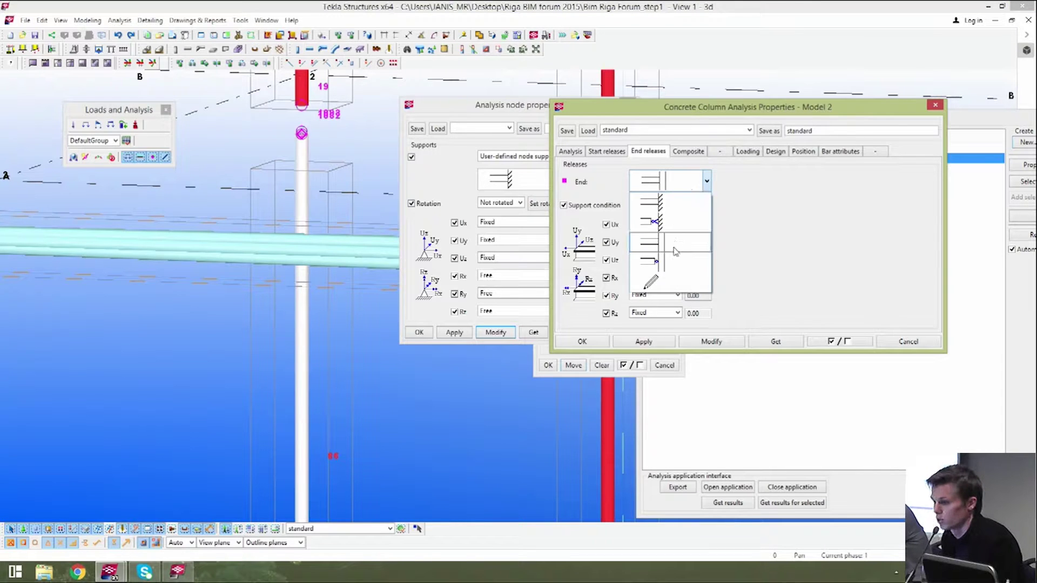
click(670, 260)
middle_drag(237, 213, 282, 234)
scroll(220, 157, down, 7)
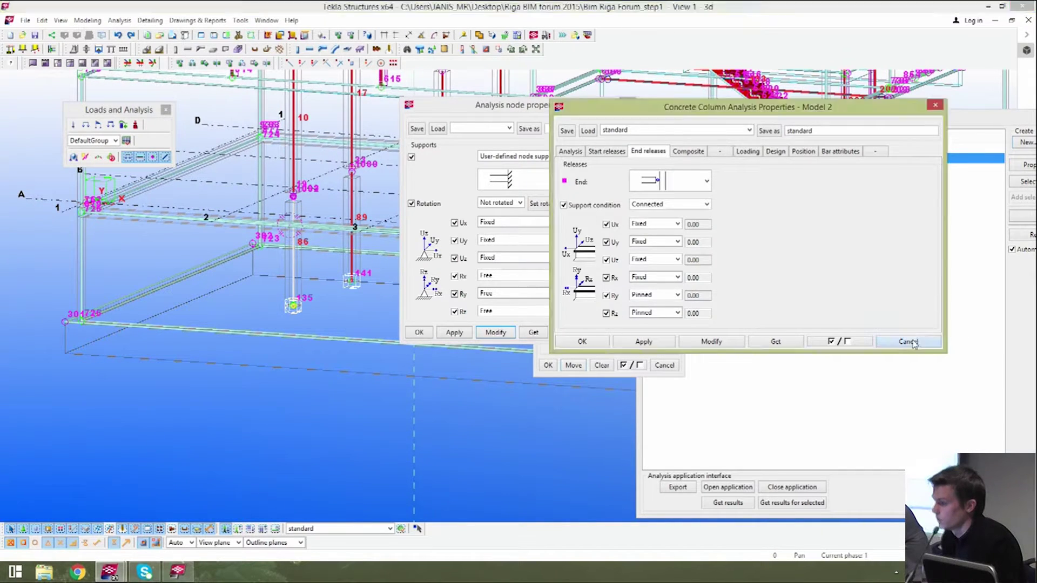
click(908, 341)
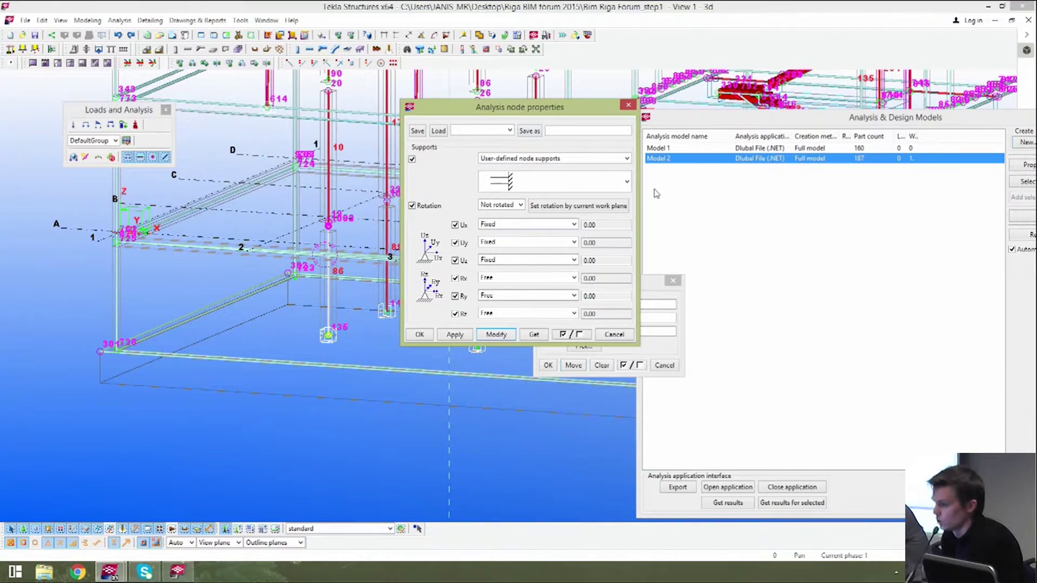
- Close the linear move and analysis node properties dialogs and check the wall corner near grid D/1
click(673, 281)
click(628, 105)
middle_drag(365, 212, 437, 311)
scroll(404, 233, up, 5)
scroll(388, 294, down, 5)
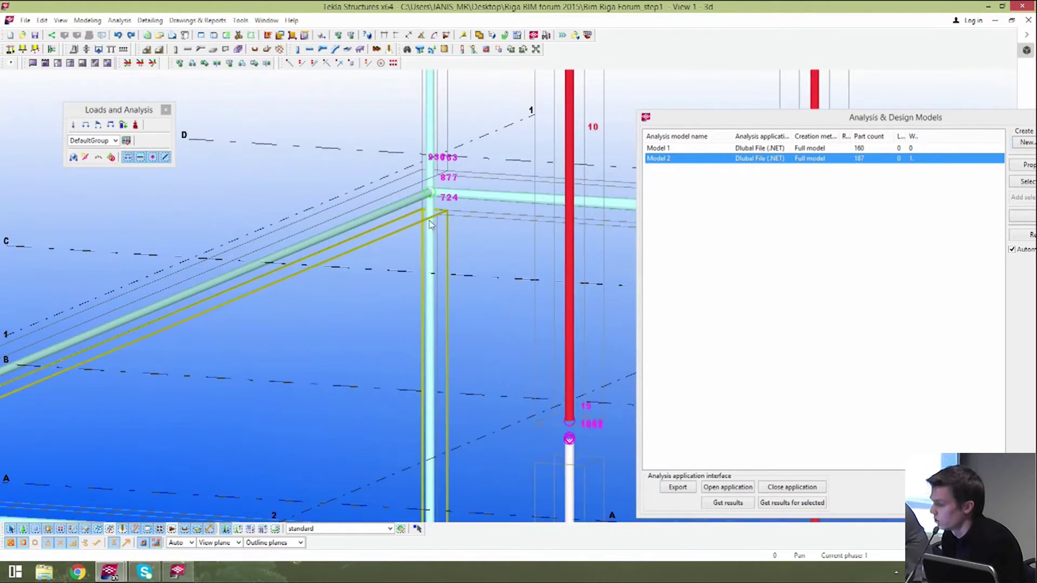
- Delete analysis model Model 2 and confirm its removal
drag(846, 125, 733, 113)
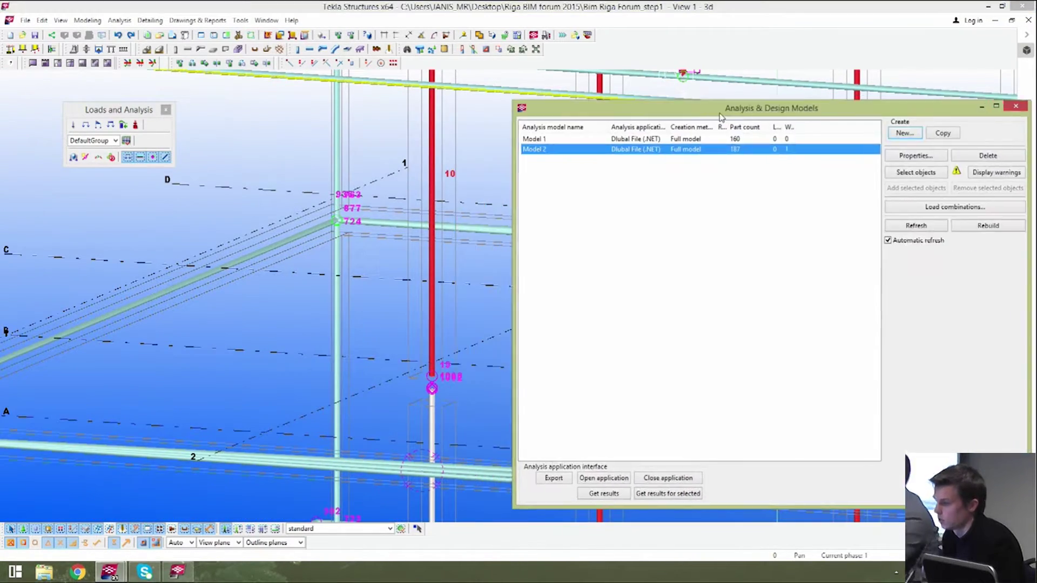
middle_drag(413, 280, 291, 277)
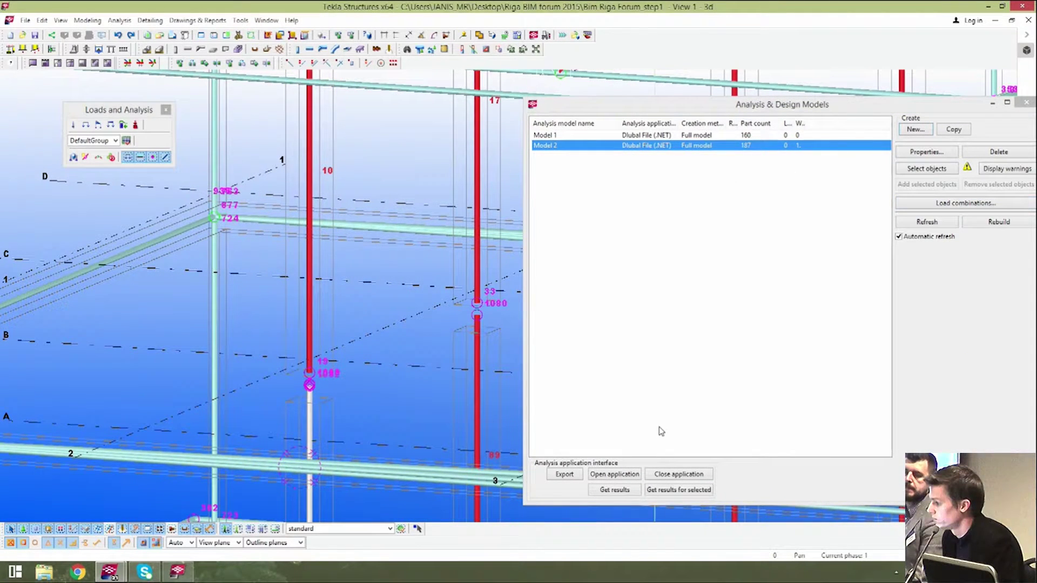
click(975, 93)
drag(918, 104, 829, 107)
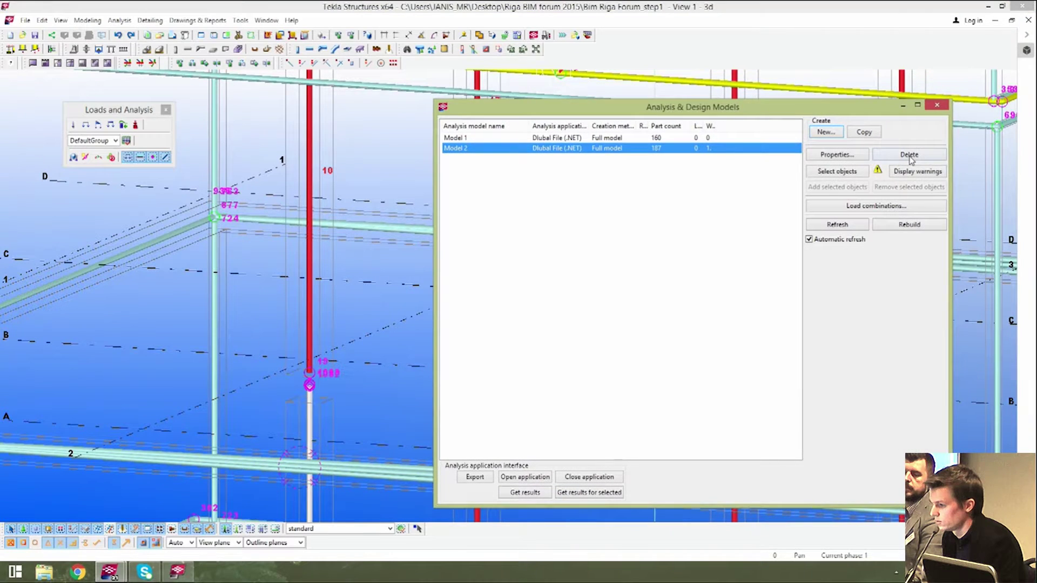
click(909, 154)
click(495, 300)
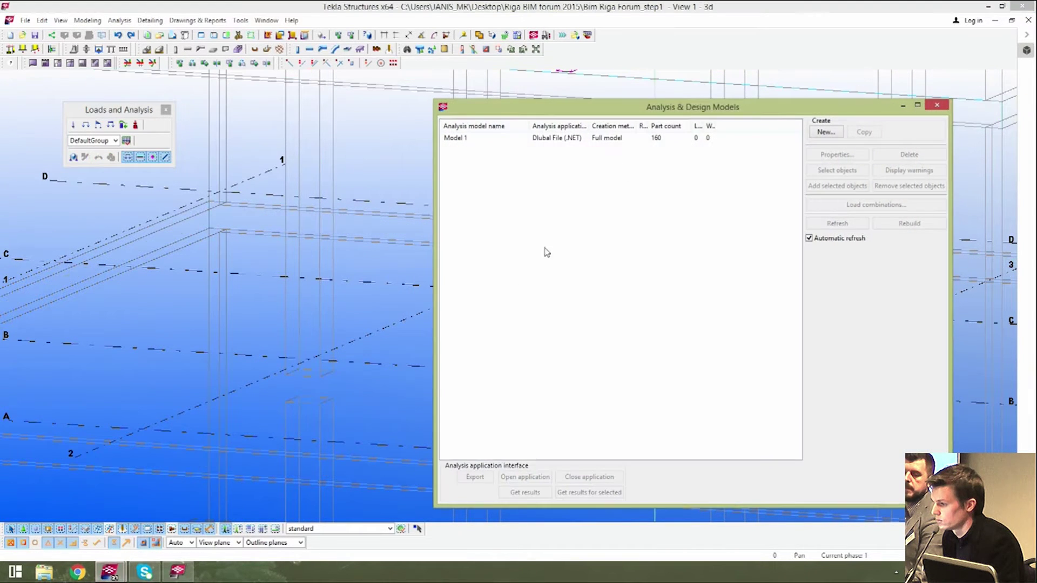
- Display analysis model Model 1 and examine its columns, walls and nodes near grid A/9
click(601, 141)
drag(578, 108, 788, 123)
scroll(329, 240, down, 3)
middle_drag(259, 307, 347, 202)
key(v)
click(199, 326)
ctrl+middle_drag(200, 326, 202, 353)
middle_drag(334, 190, 492, 408)
scroll(248, 272, down, 2)
scroll(492, 408, up, 6)
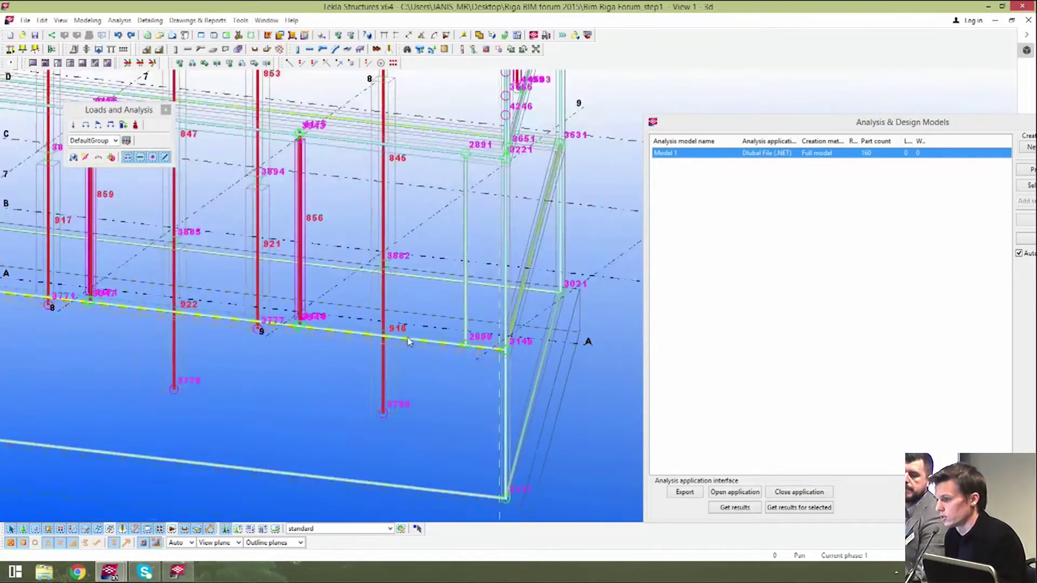
- Examine the rest of Model 1's analysis geometry along the building back to the corner near grid A/1
ctrl+middle_drag(446, 206, 313, 173)
middle_drag(281, 346, 529, 154)
middle_drag(392, 240, 536, 251)
scroll(515, 253, down, 3)
scroll(485, 263, down, 3)
middle_drag(212, 250, 412, 308)
scroll(412, 307, up, 2)
ctrl+middle_drag(378, 259, 467, 442)
middle_drag(389, 285, 398, 382)
scroll(284, 236, up, 8)
scroll(284, 237, down, 8)
middle_drag(588, 469, 441, 347)
- Start exporting Model 1 to Dlubal without creating load combinations, and accept the analysis and design disclaimer
drag(888, 126, 689, 70)
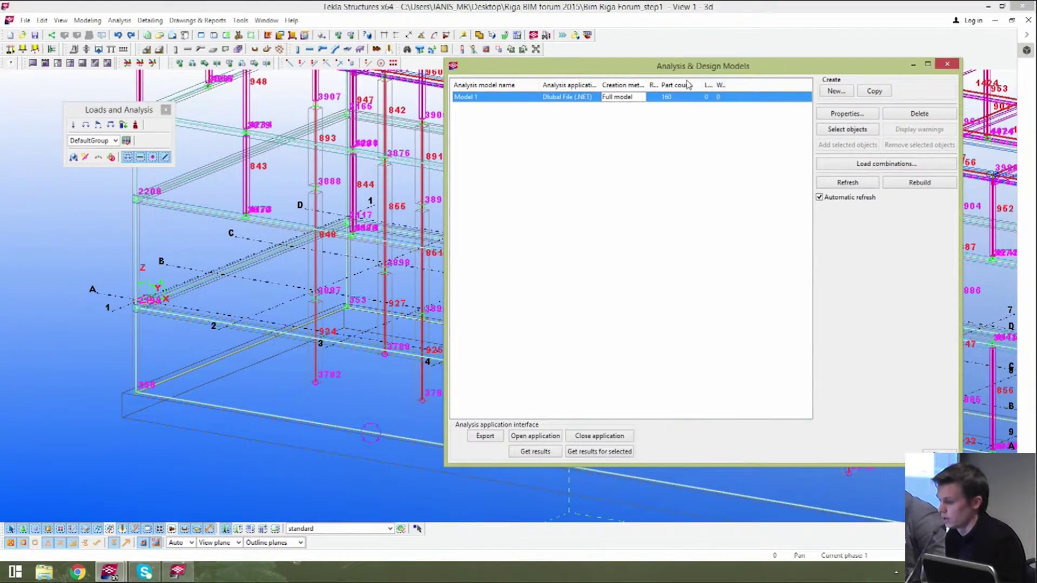
click(492, 439)
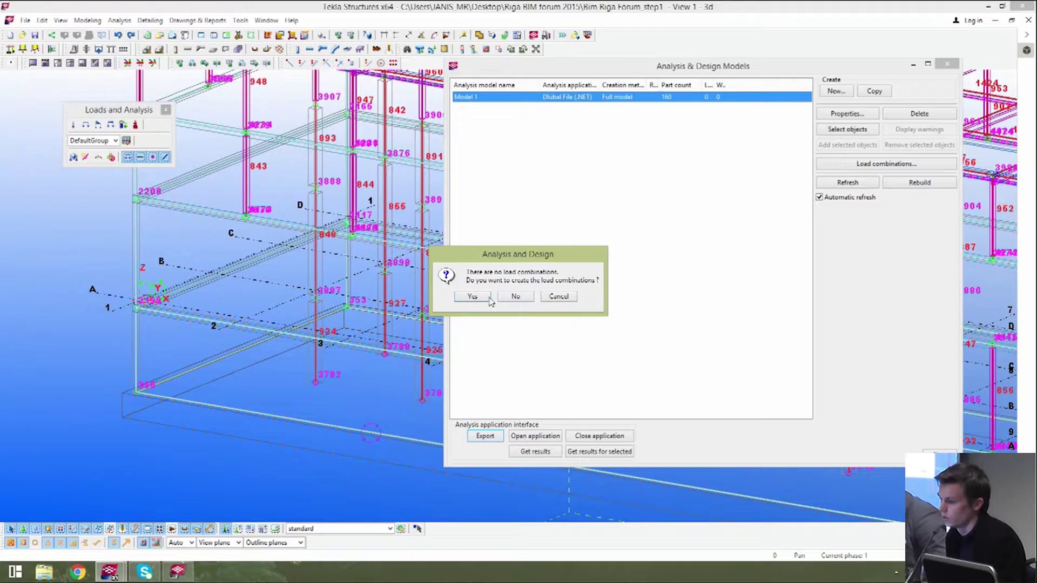
click(516, 298)
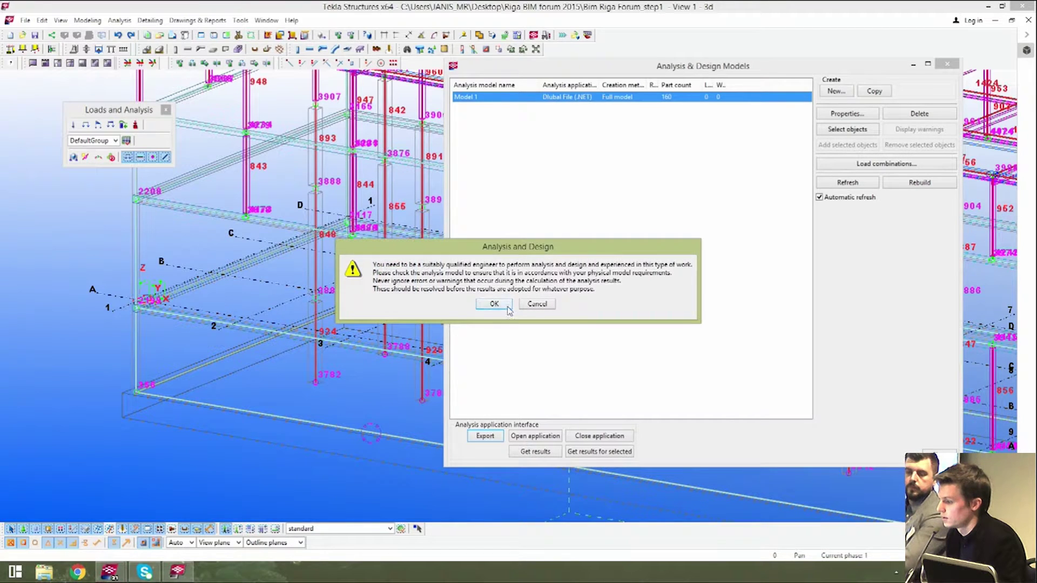
click(507, 309)
click(655, 288)
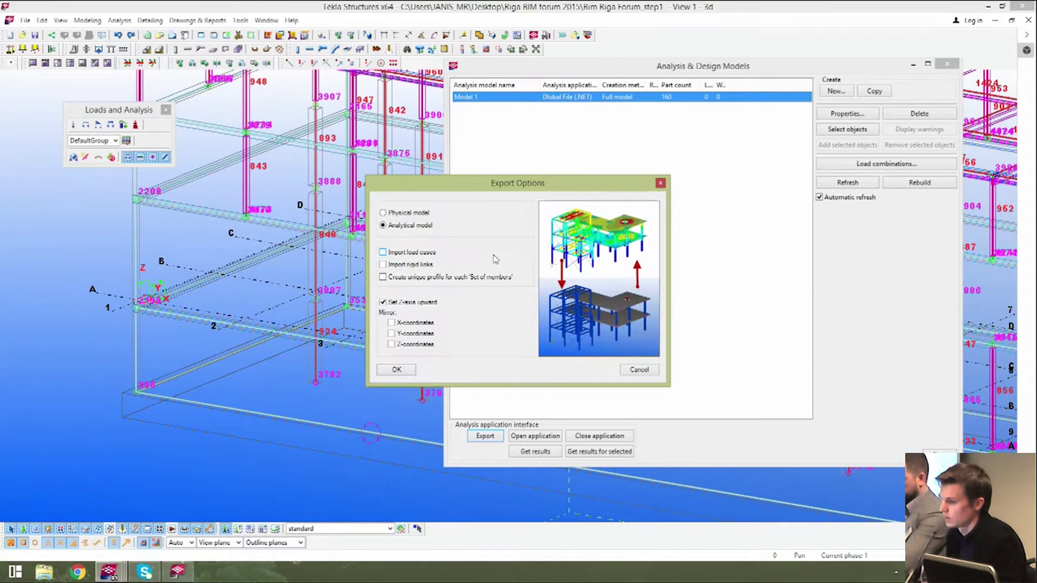
- Export as an analytical model with the Z-axis upward and without load cases or rigid links, and dismiss the error message
drag(500, 188, 567, 136)
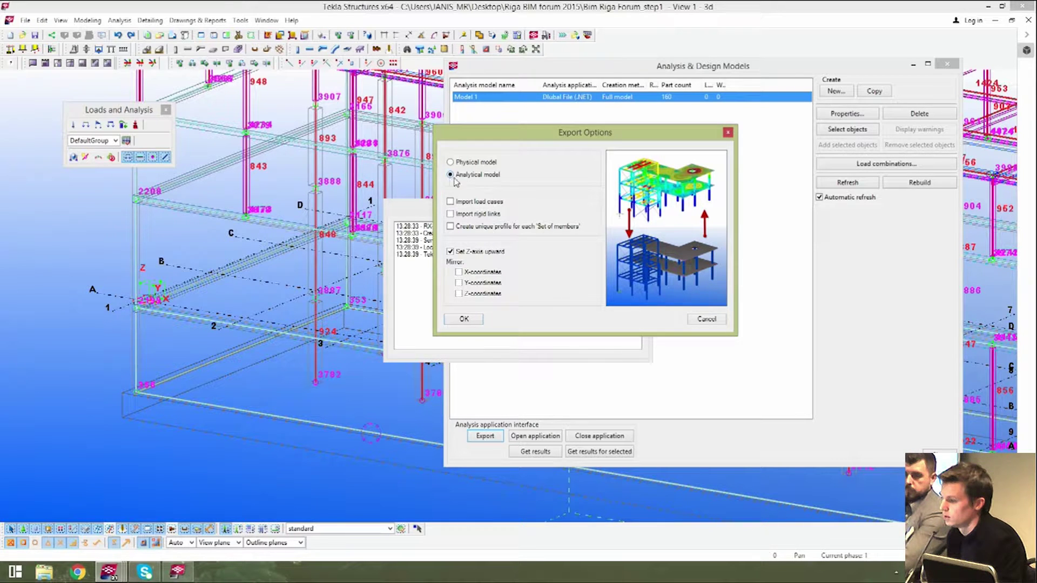
click(478, 322)
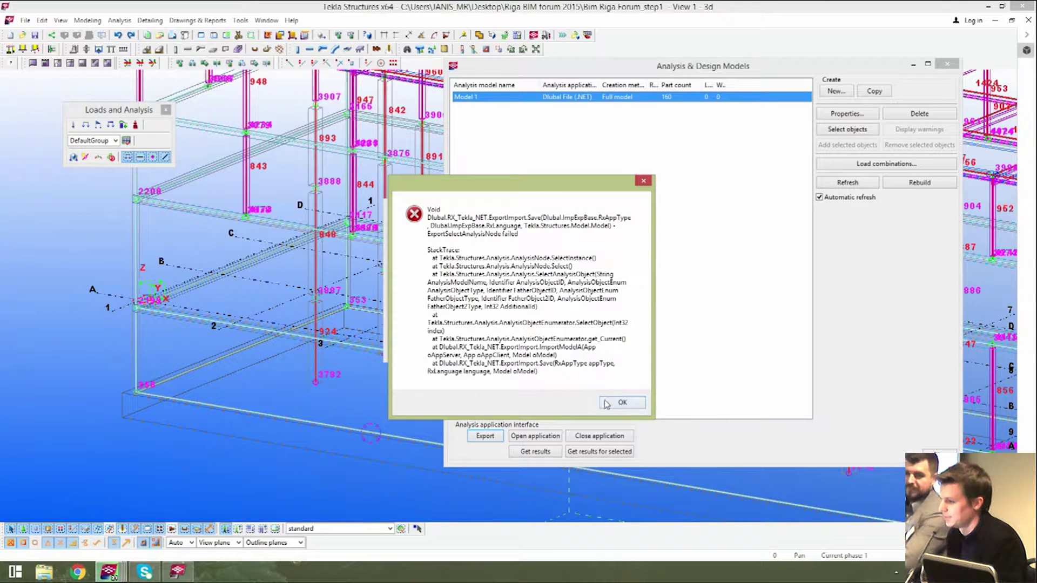
click(606, 404)
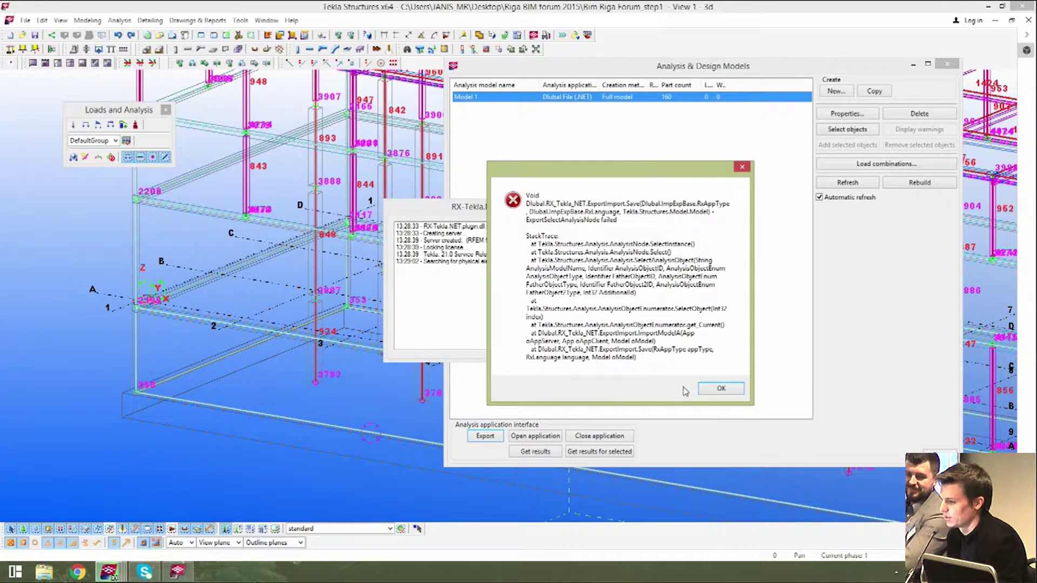
click(720, 393)
- Save the exported RFEM file to the Desktop as Bim Riga Forum_step1.db1 and minimise the Analysis & Design Models dialog and model window
drag(630, 158, 609, 117)
click(400, 178)
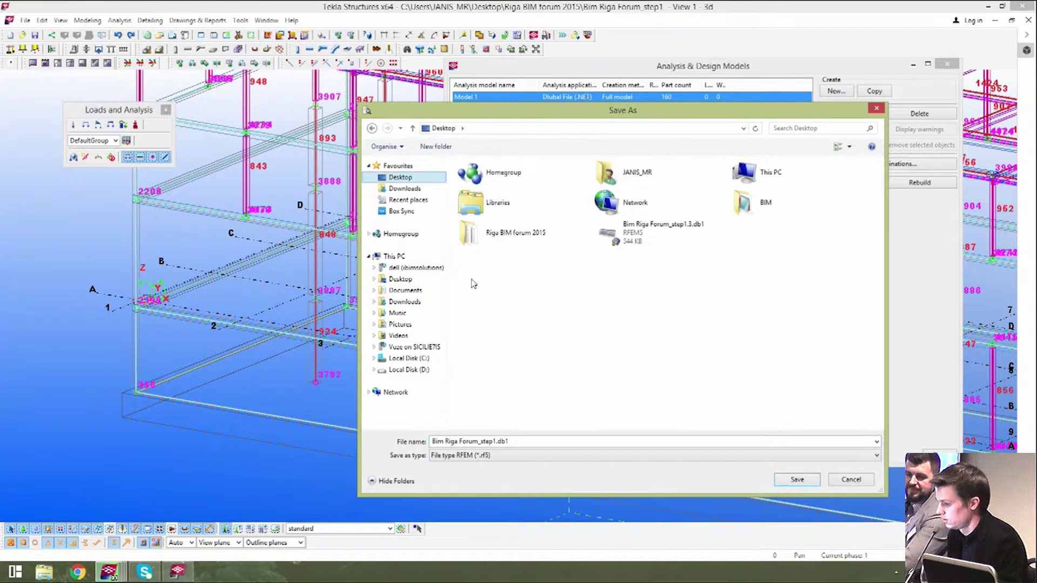
click(796, 479)
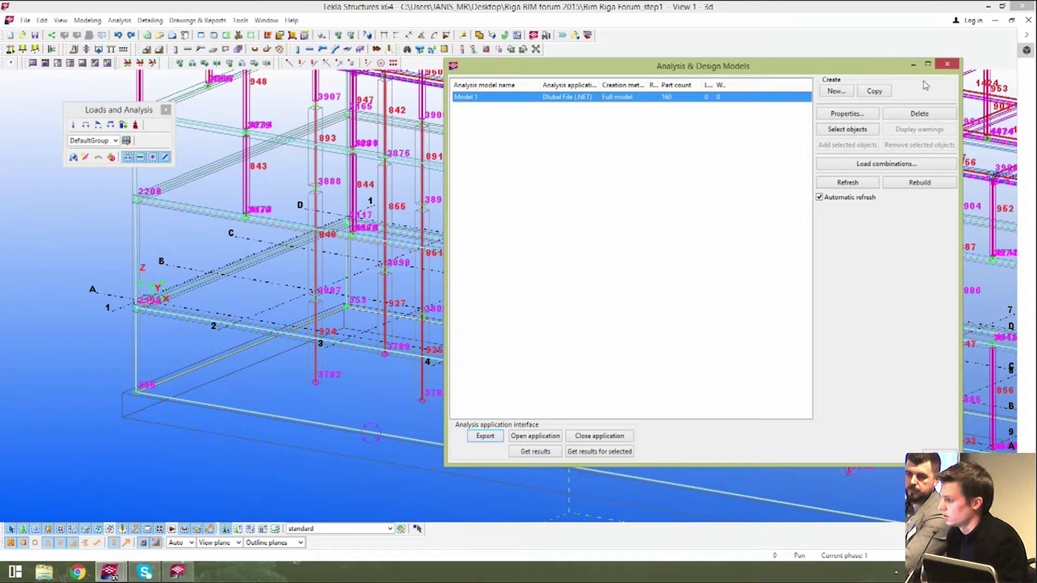
click(914, 66)
click(987, 7)
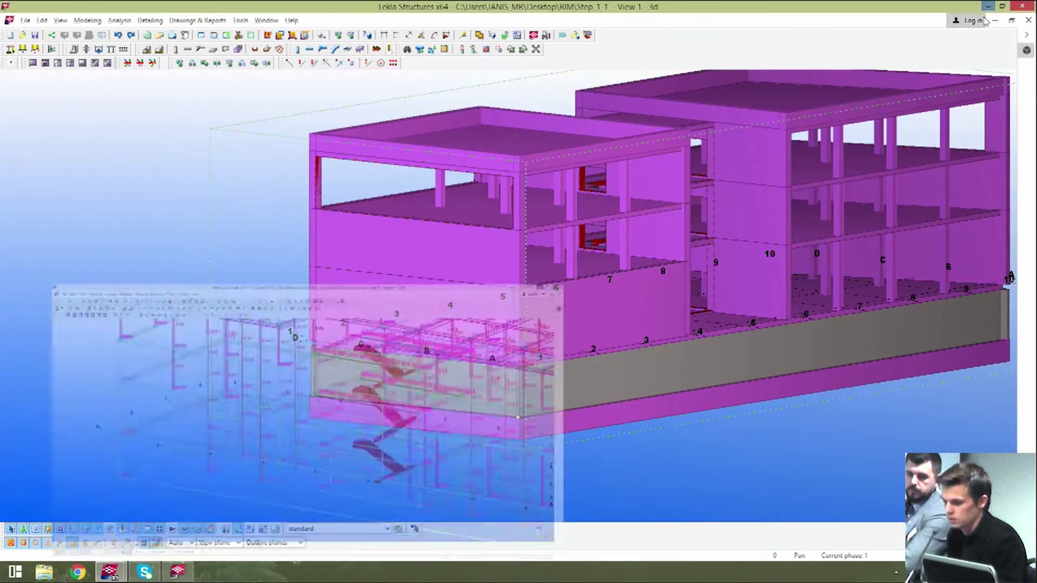
- Minimise the model windows and try to open the exported Bim Riga Forum_step1.db1 file from the desktop
click(988, 7)
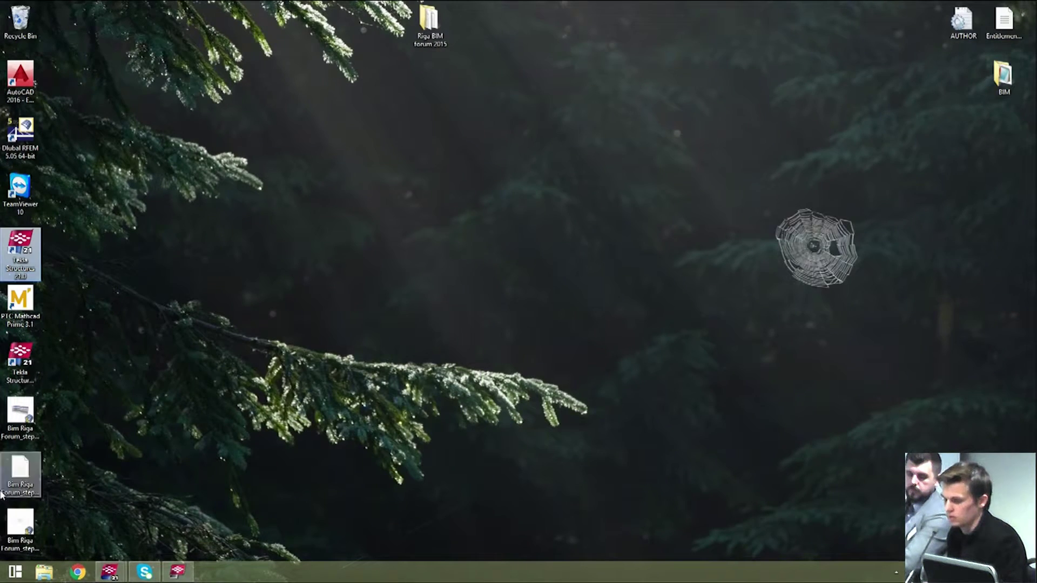
click(21, 526)
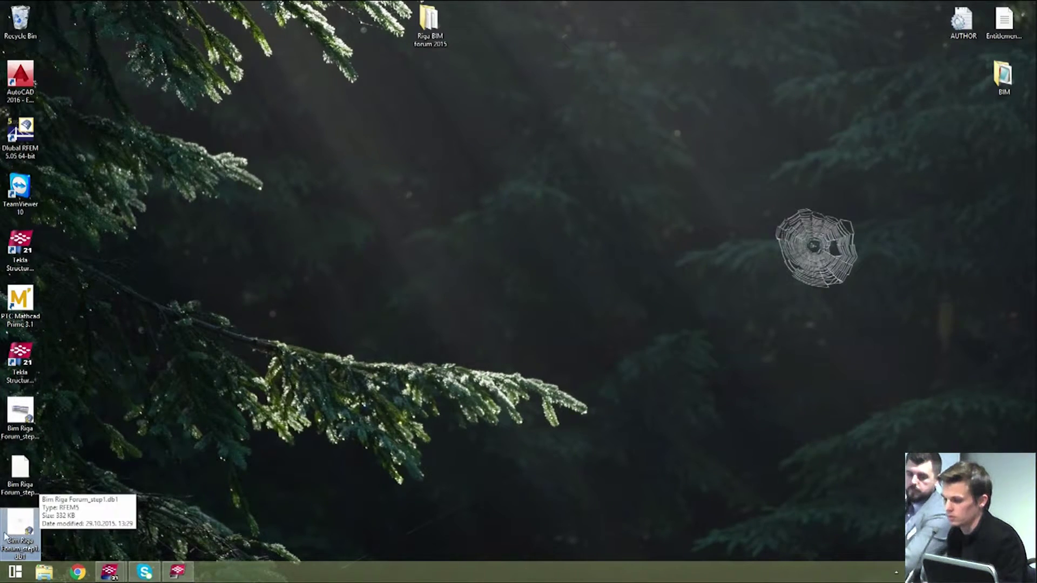
double_click(22, 529)
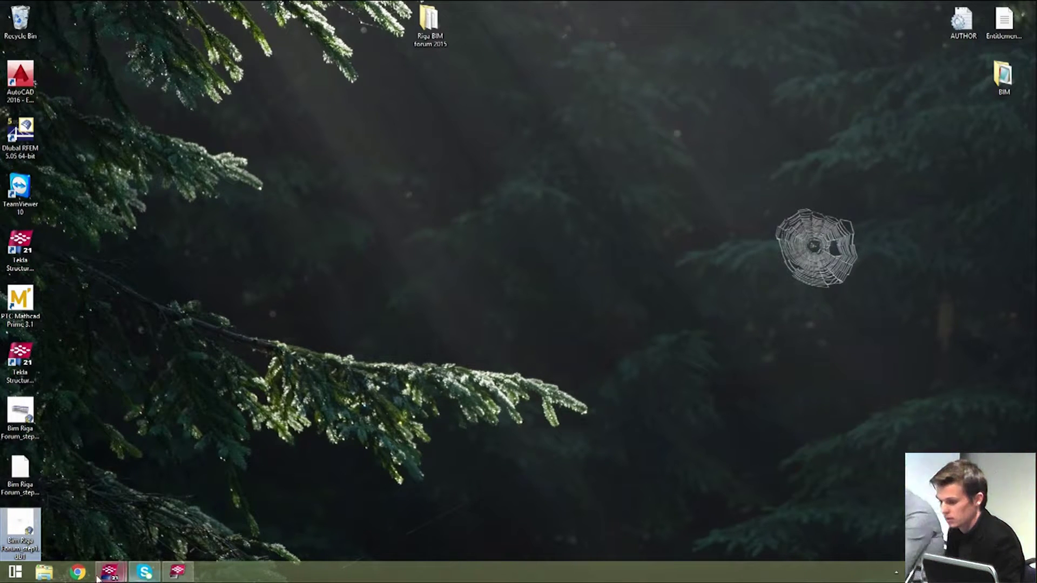
- Switch back to Tekla Structures and show the whole physical building of the Bim Riga Forum_step1 model
mouse_move(112, 576)
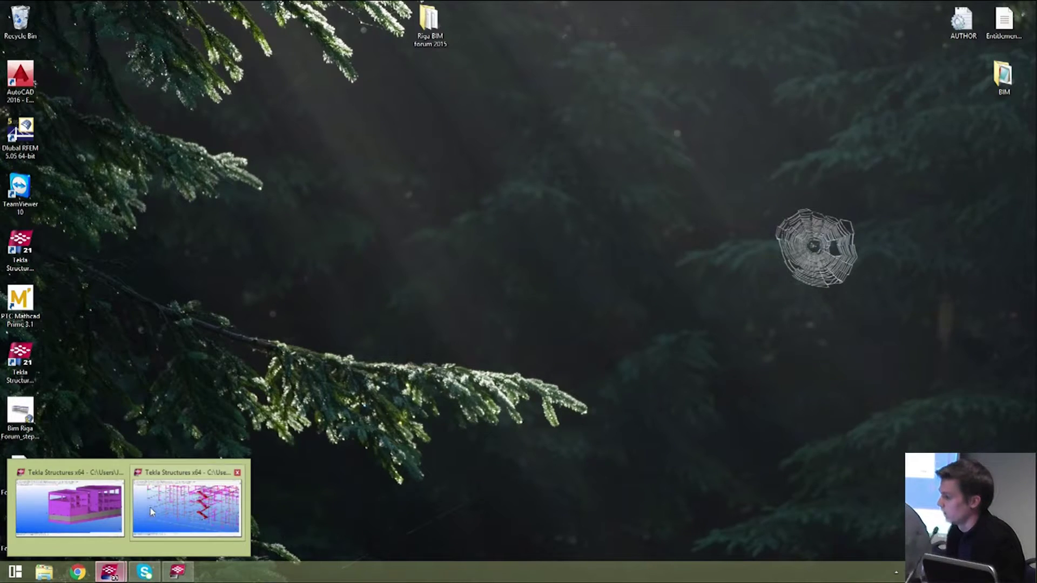
click(175, 490)
click(947, 64)
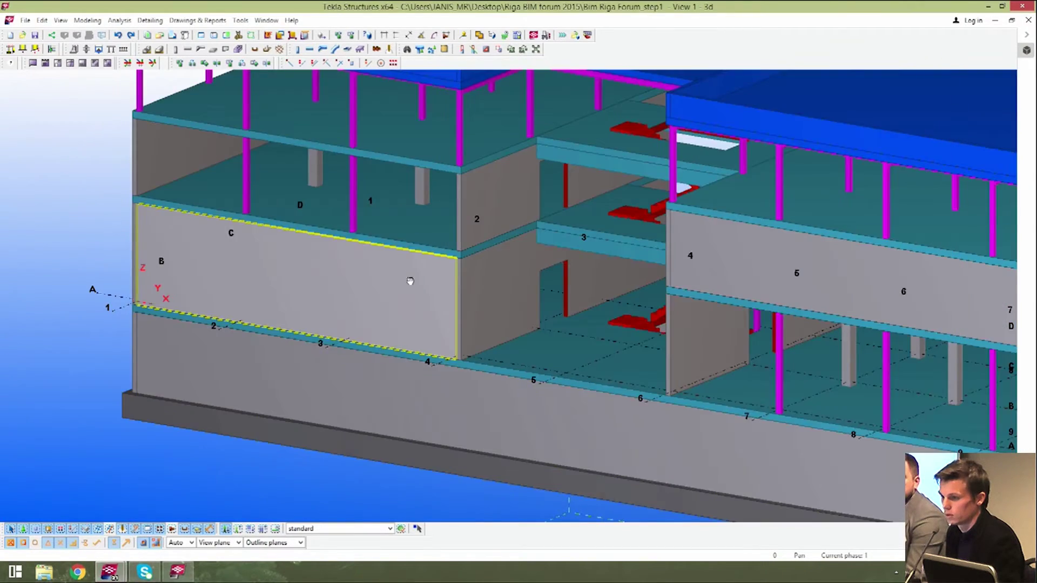
middle_drag(410, 281, 408, 322)
scroll(409, 320, down, 5)
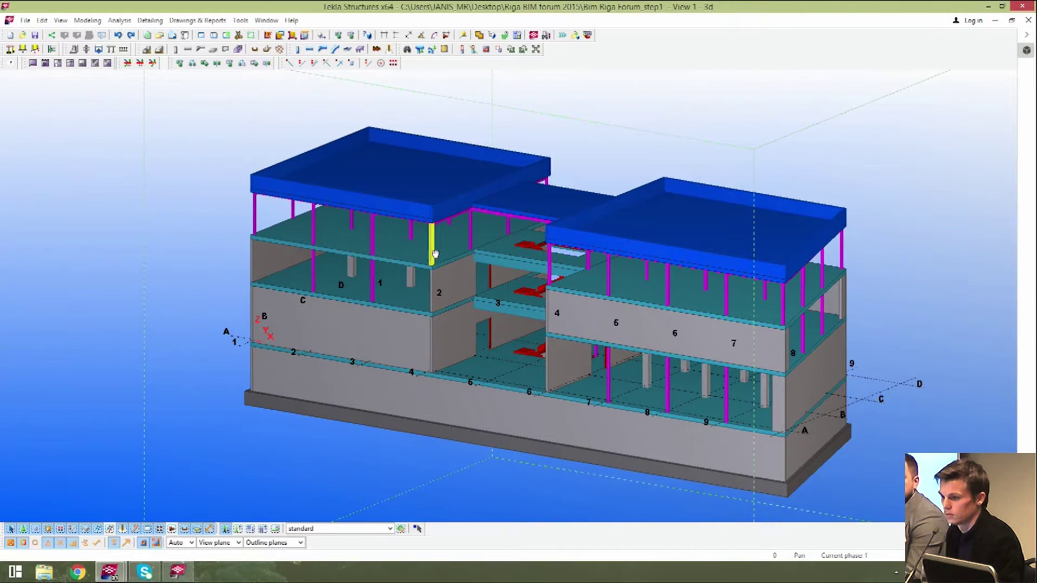
- Start an IFC export with Bim Riga Forum_step1_Structural.ifc in the model's IFC folder as the output file
click(25, 20)
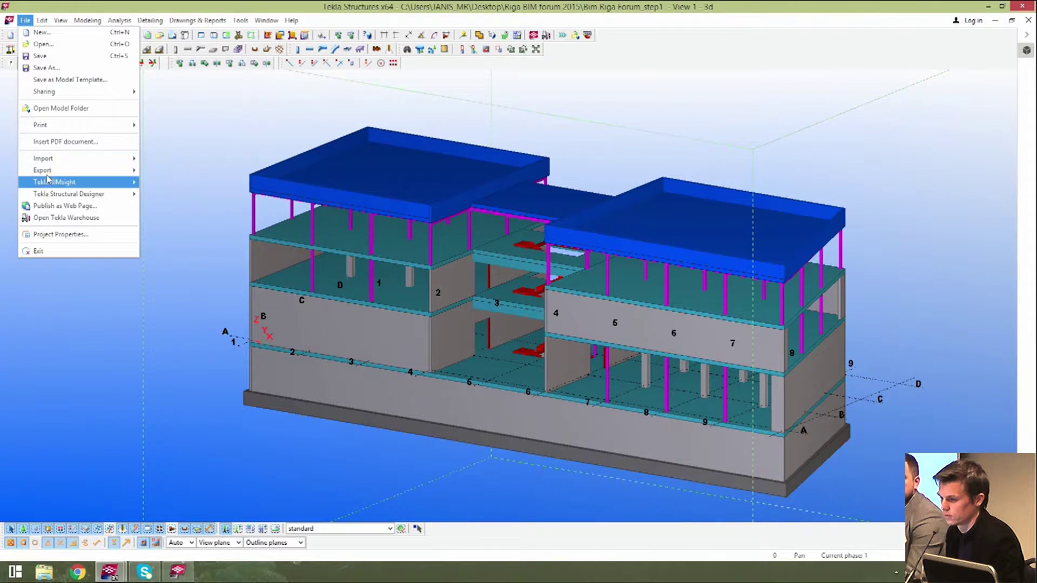
mouse_move(108, 172)
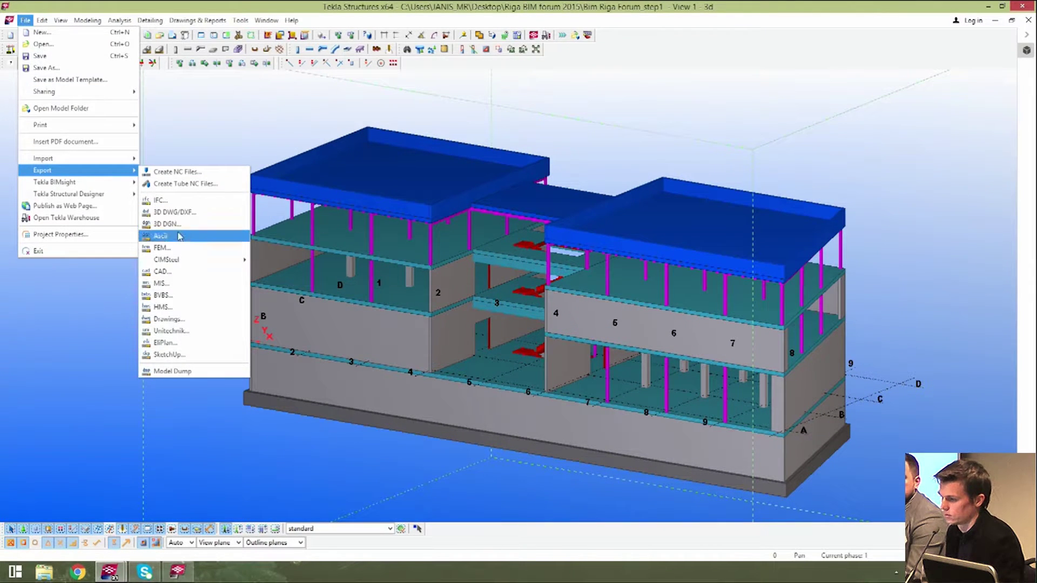
click(178, 210)
middle_drag(438, 139, 473, 165)
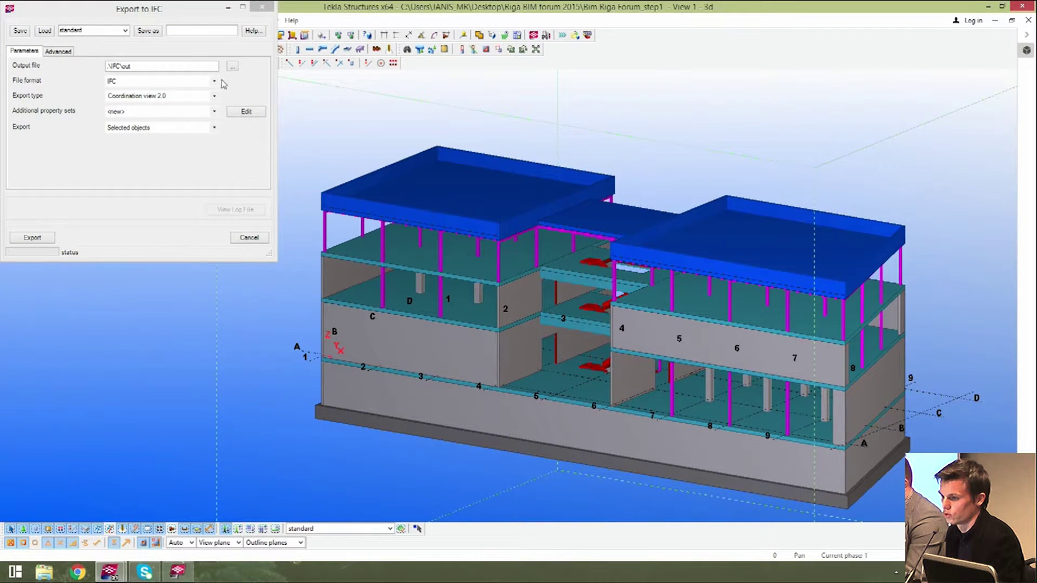
click(233, 66)
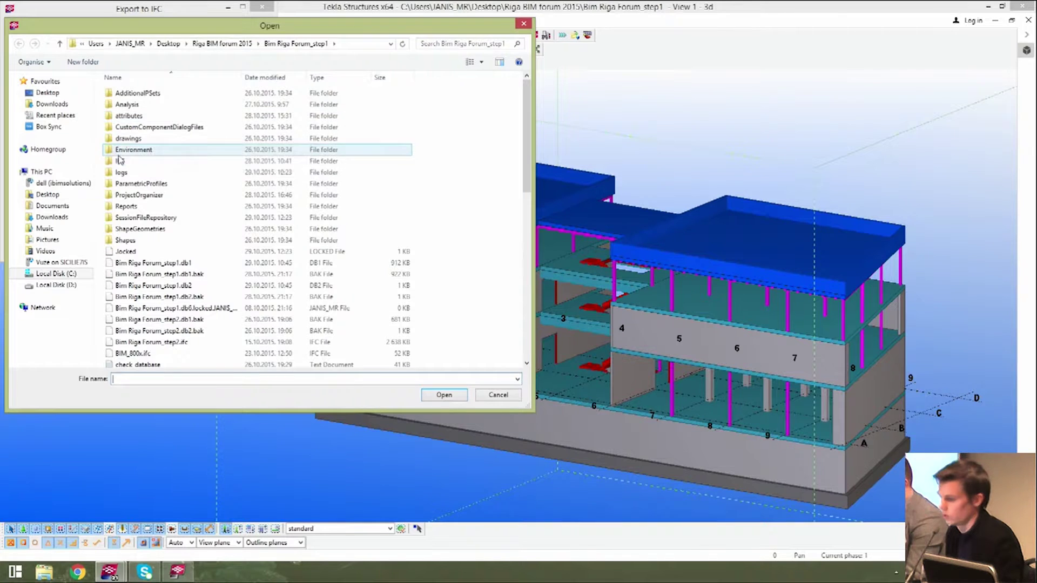
double_click(120, 161)
click(167, 93)
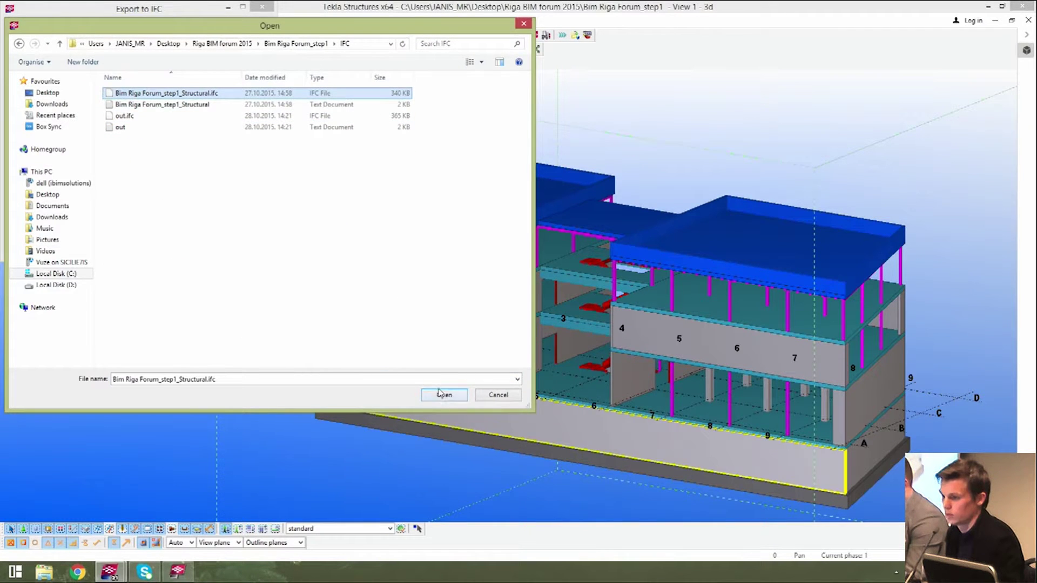
click(443, 394)
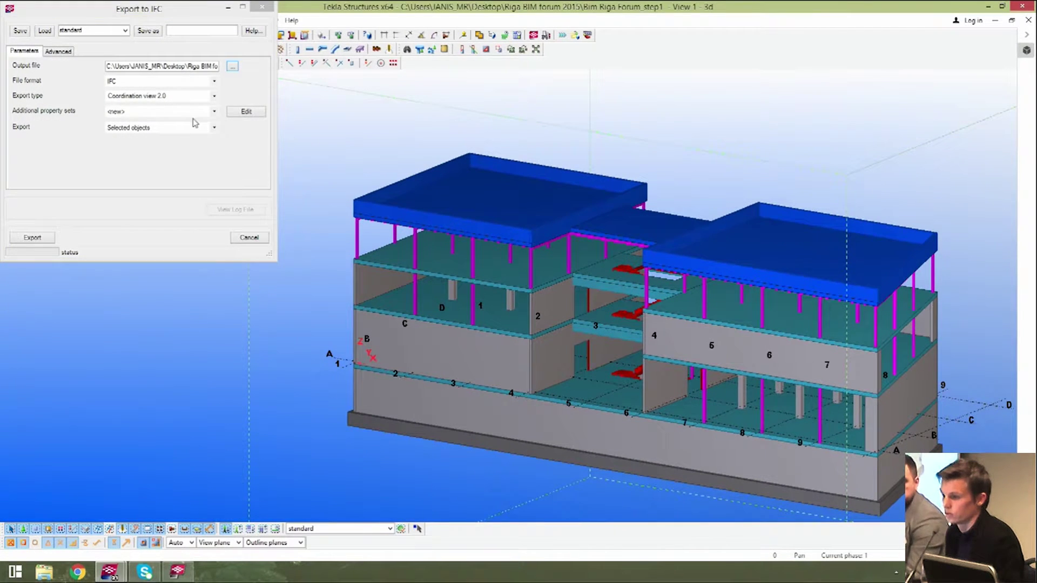
- View the property set definitions, close them, and choose IfcPropertySetConfiguration as the additional property sets for the export
click(234, 116)
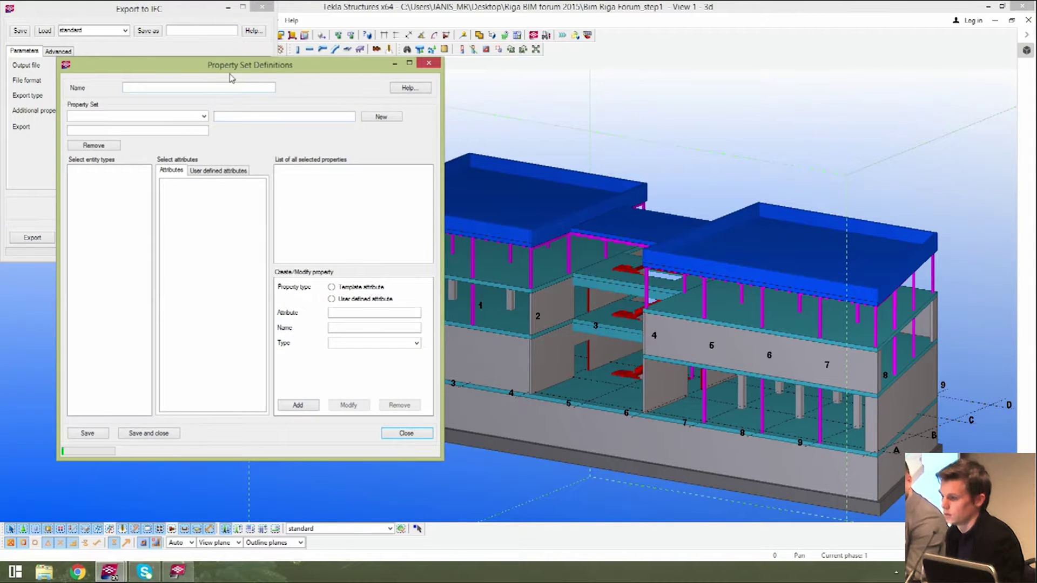
drag(231, 77, 370, 74)
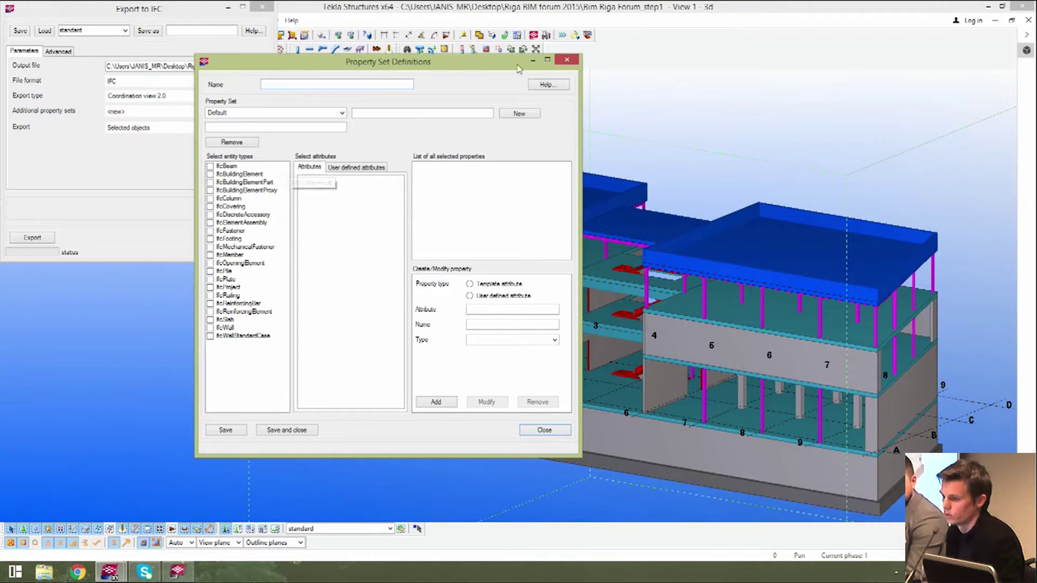
click(571, 61)
click(205, 112)
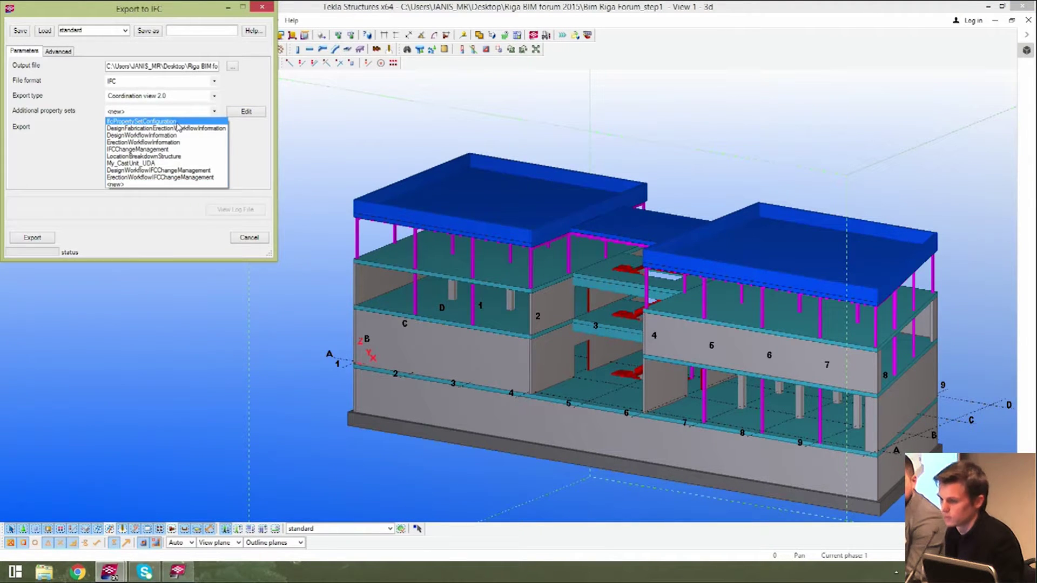
click(178, 122)
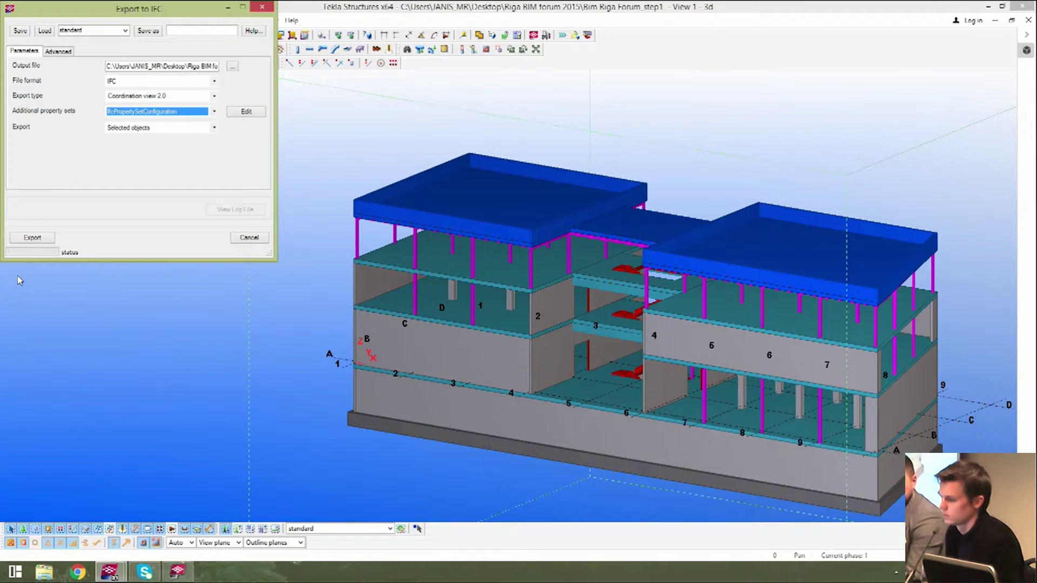
- Run the IFC export, replacing the existing Structural file, and close the export dialog
click(33, 238)
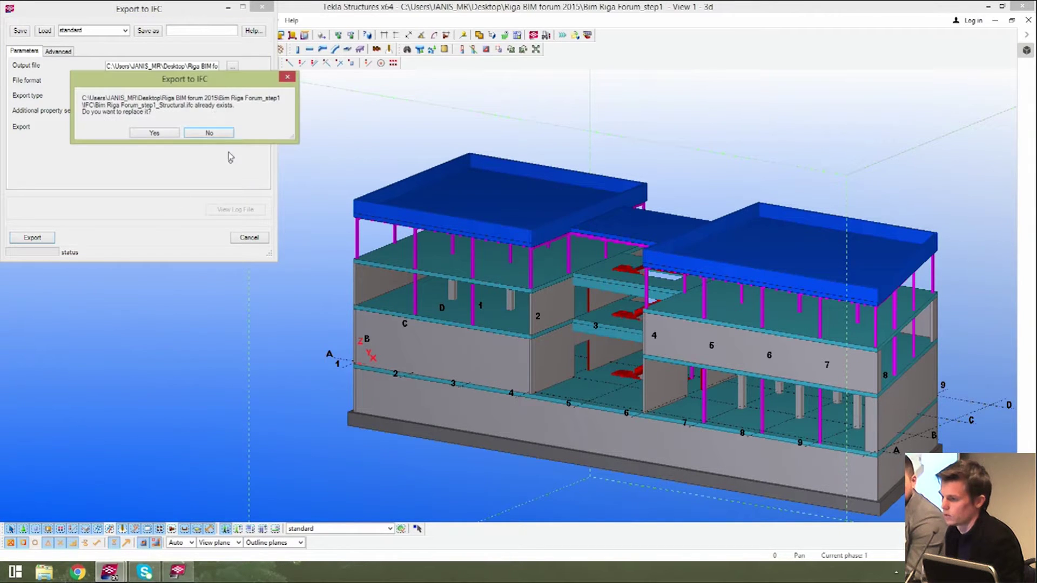
click(164, 134)
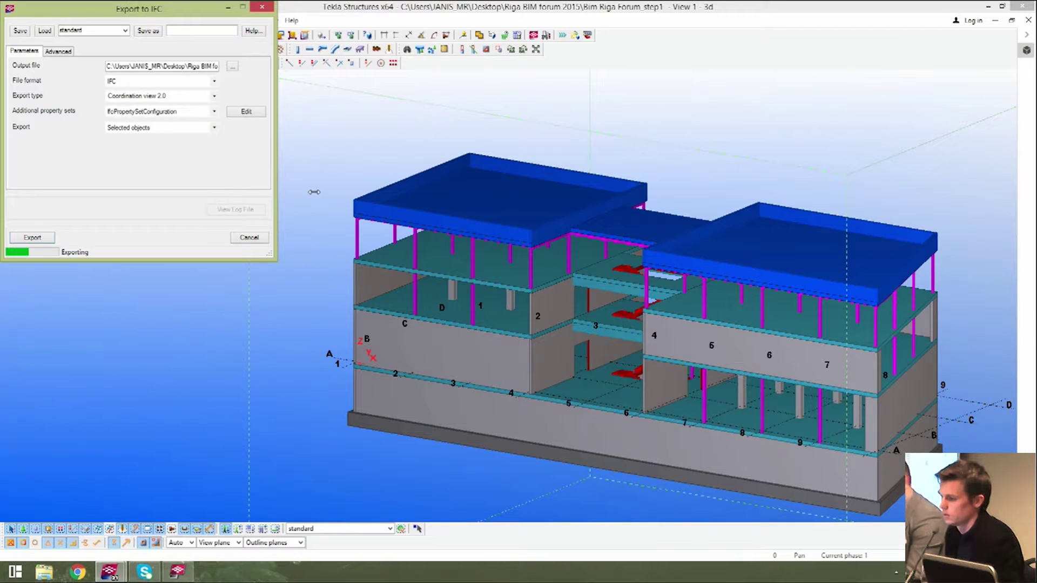
scroll(315, 183, down, 5)
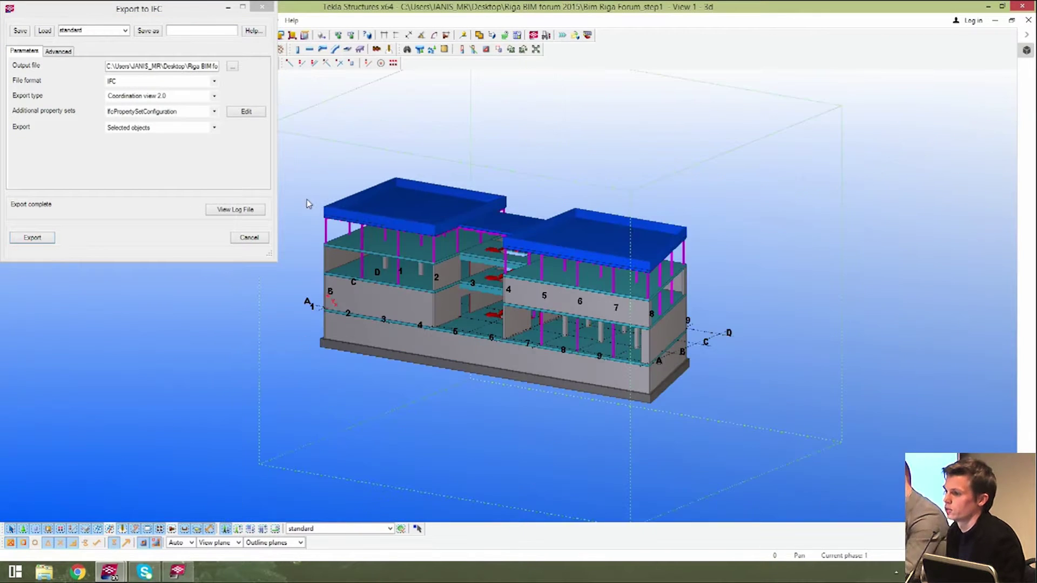
click(262, 8)
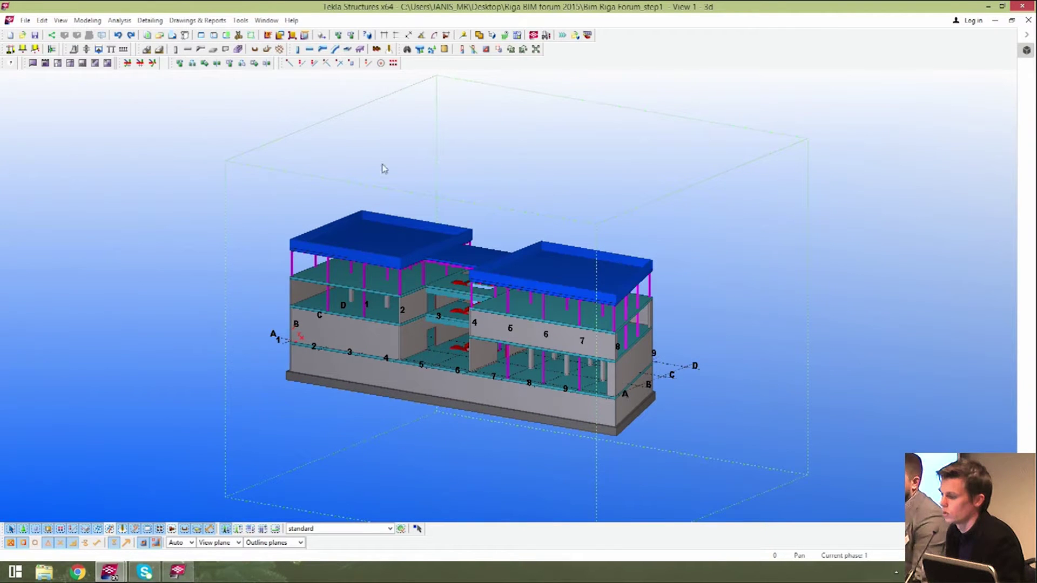
- Examine the physical building model from its other sides, including the grid A/1 corner
key(Down)
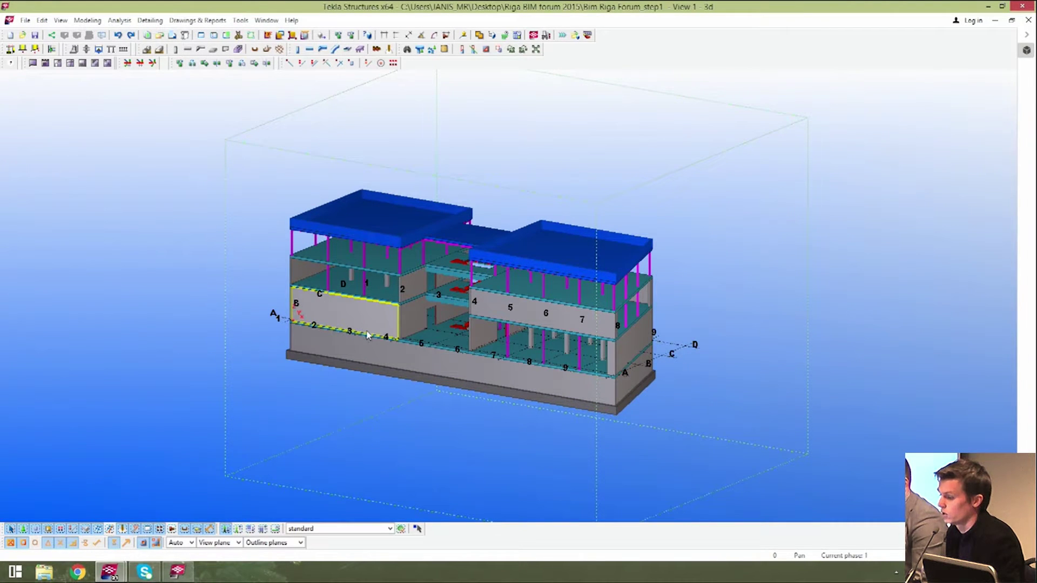
middle_drag(367, 335, 280, 338)
ctrl+middle_drag(393, 336, 706, 332)
ctrl+middle_drag(422, 344, 485, 349)
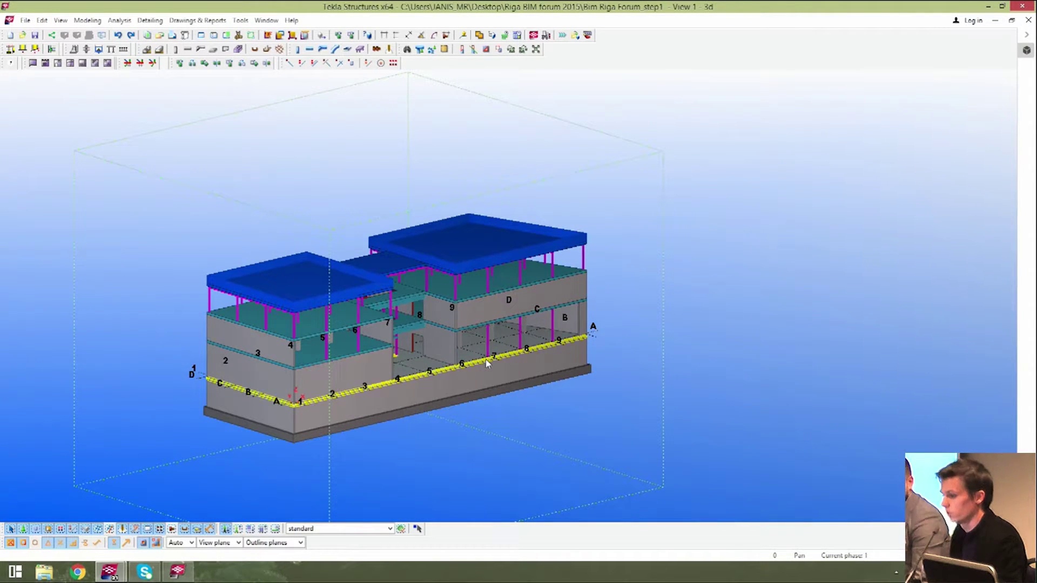
middle_drag(495, 254, 620, 231)
ctrl+middle_drag(627, 188, 611, 206)
middle_drag(744, 189, 753, 249)
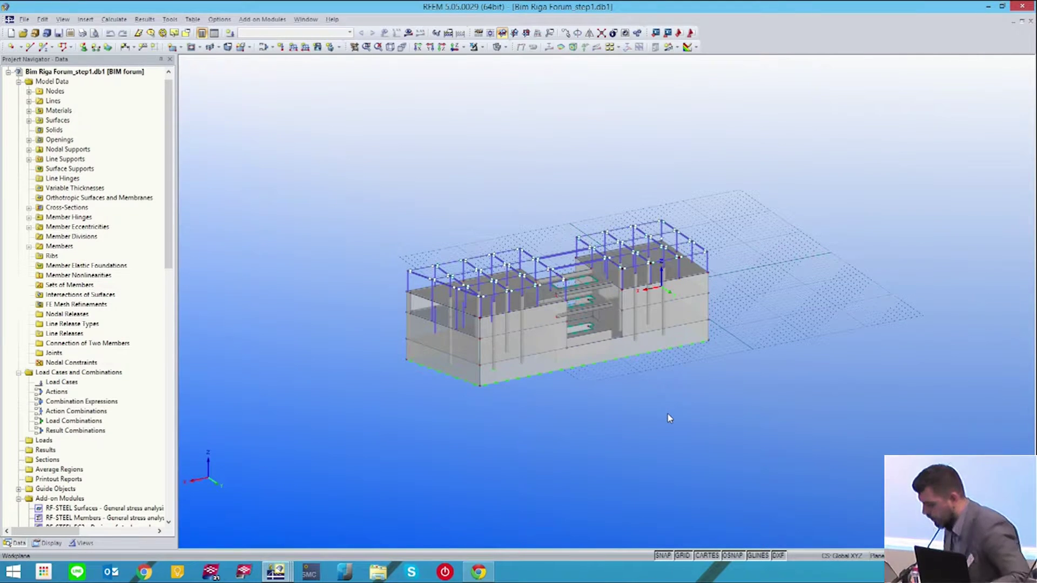
- Switch to RFEM and examine the imported Bim Riga Forum_step1.db1 model up to its steel roof framing
middle_drag(643, 373, 587, 383)
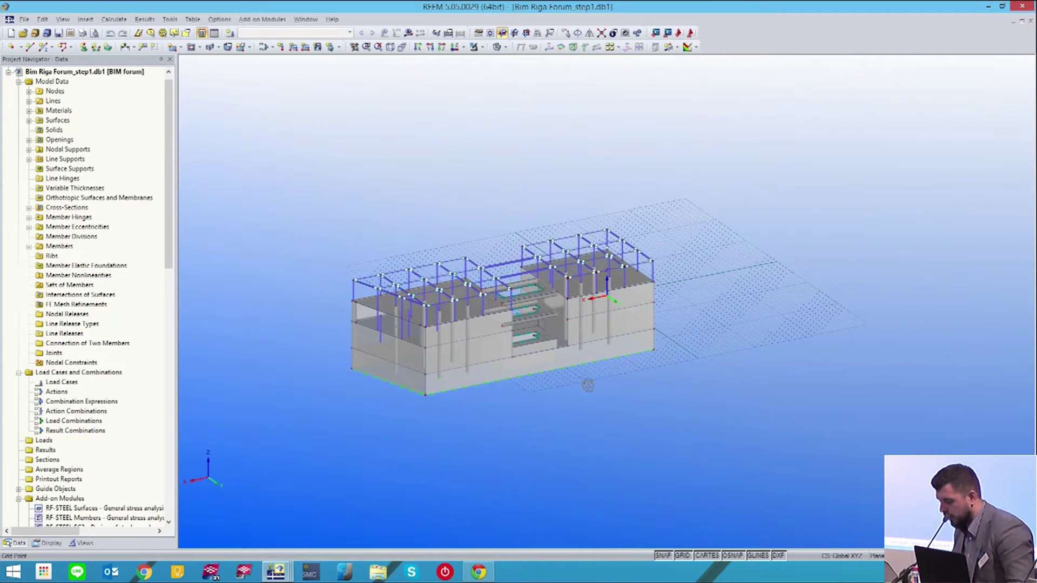
scroll(586, 381, down, 2)
mouse_move(558, 425)
ctrl+middle_down()
mouse_move(558, 414)
mouse_move(556, 427)
ctrl+middle_up()
scroll(513, 343, up, 2)
mouse_move(505, 377)
ctrl+middle_down()
mouse_move(498, 396)
mouse_move(503, 329)
mouse_move(517, 375)
ctrl+middle_up()
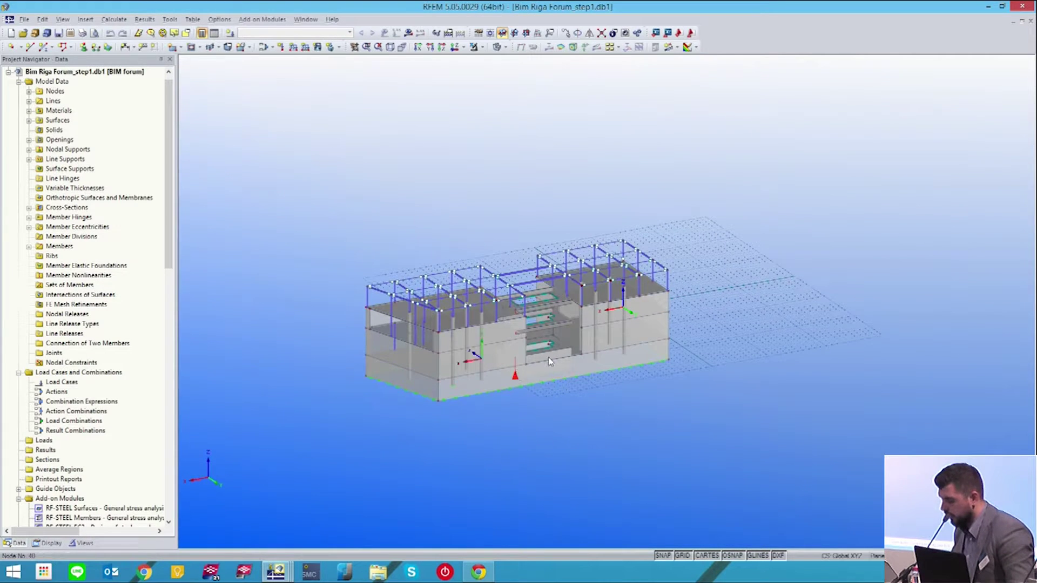
scroll(549, 357, up, 5)
ctrl+middle_drag(609, 394, 544, 406)
scroll(273, 245, up, 5)
scroll(303, 270, up, 2)
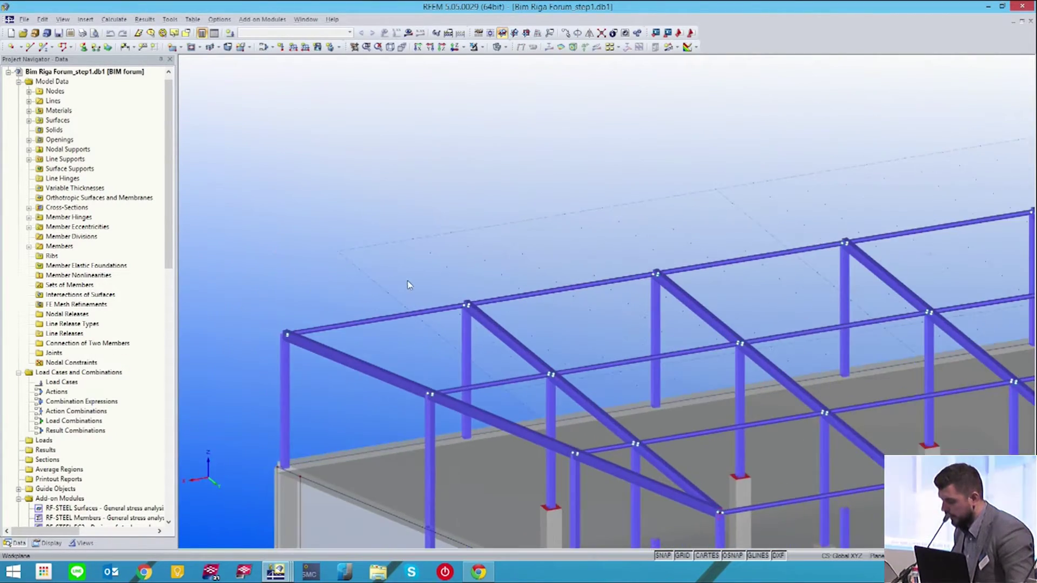
- Examine the imported model's columns and base supports up close, and the whole building from outside
scroll(422, 283, down, 2)
ctrl+middle_drag(425, 323, 524, 359)
scroll(499, 219, down, 5)
scroll(524, 359, up, 5)
scroll(527, 359, down, 5)
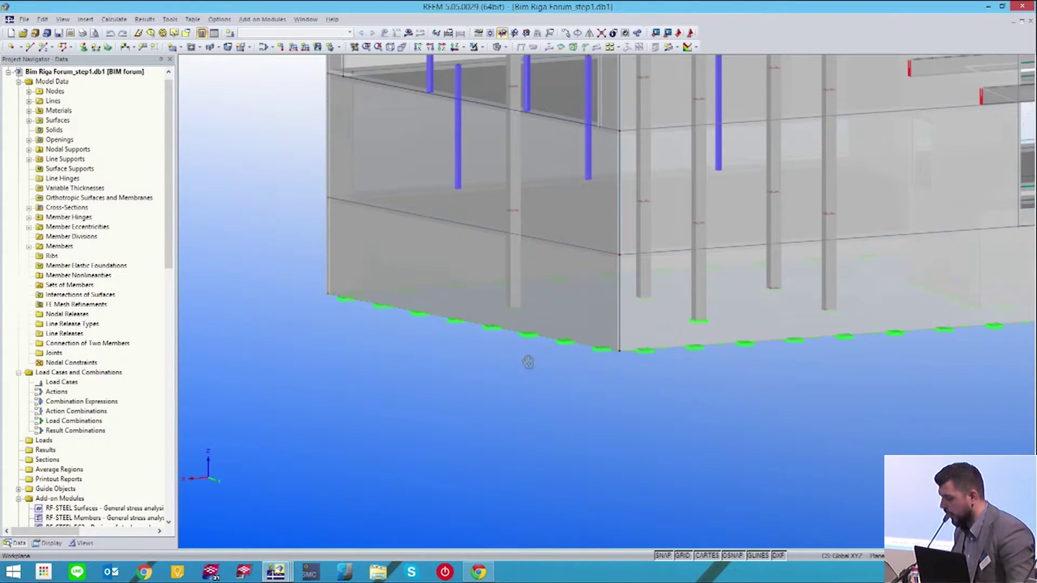
scroll(546, 409, up, 2)
scroll(547, 409, down, 2)
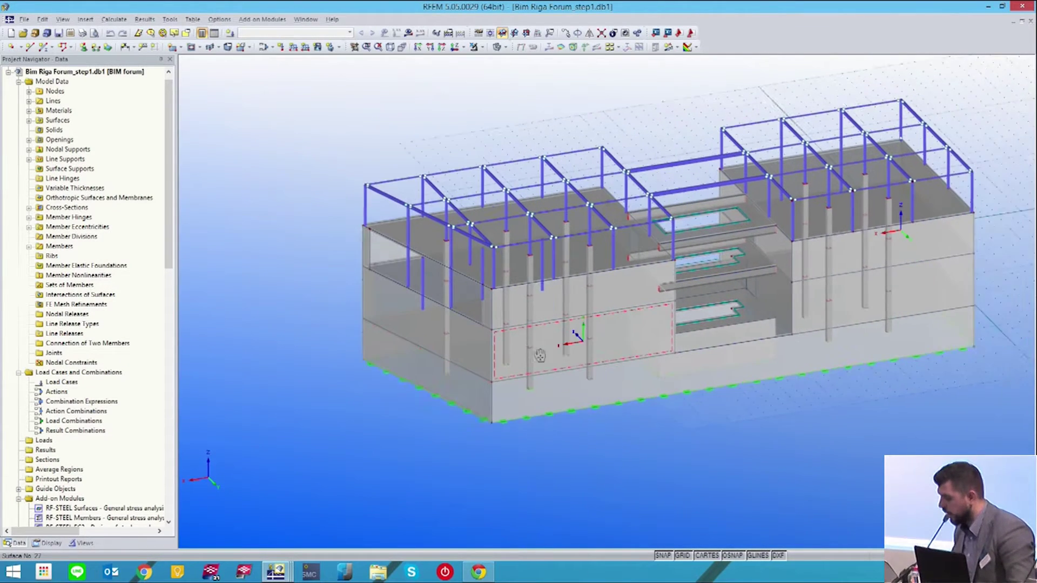
scroll(540, 378, down, 3)
middle_drag(569, 387, 594, 390)
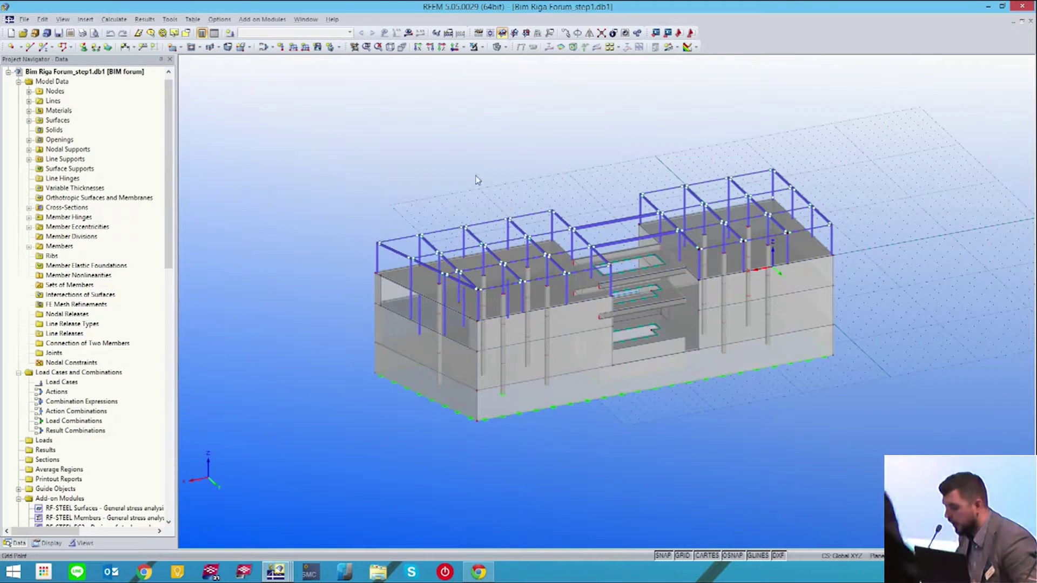
mouse_move(454, 222)
ctrl+middle_down()
mouse_move(426, 169)
mouse_move(459, 187)
mouse_move(513, 265)
mouse_move(454, 220)
mouse_move(470, 227)
ctrl+middle_up()
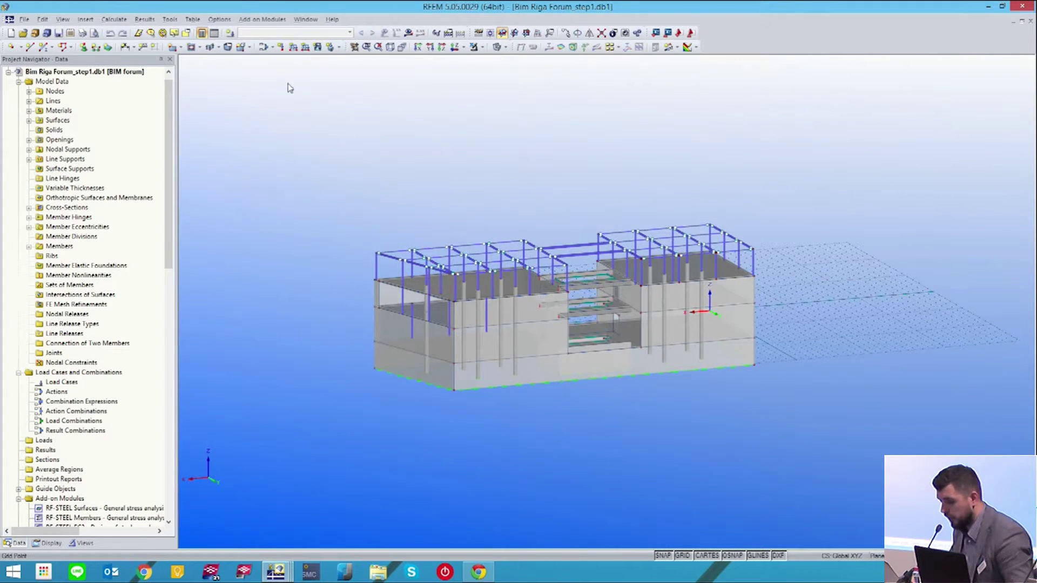
- View the model data categories and criteria of Special Selection, and close the dialog without selecting anything
click(187, 34)
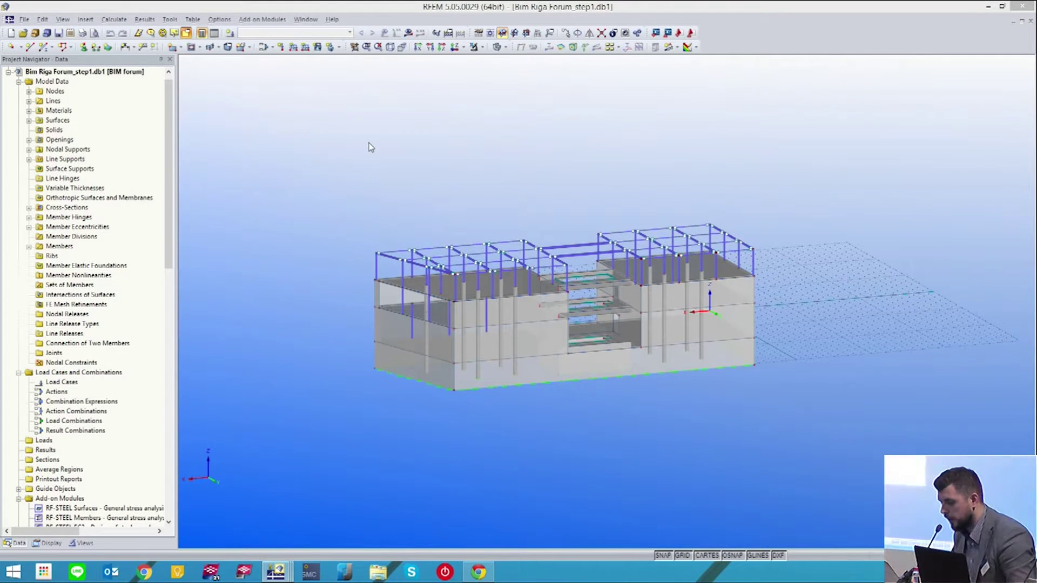
click(376, 162)
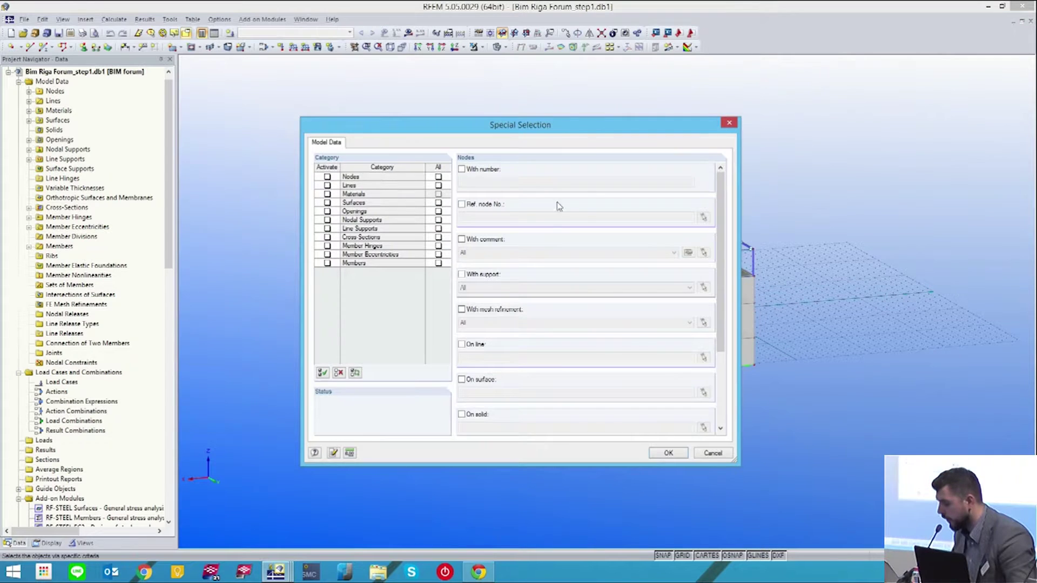
drag(622, 130, 988, 146)
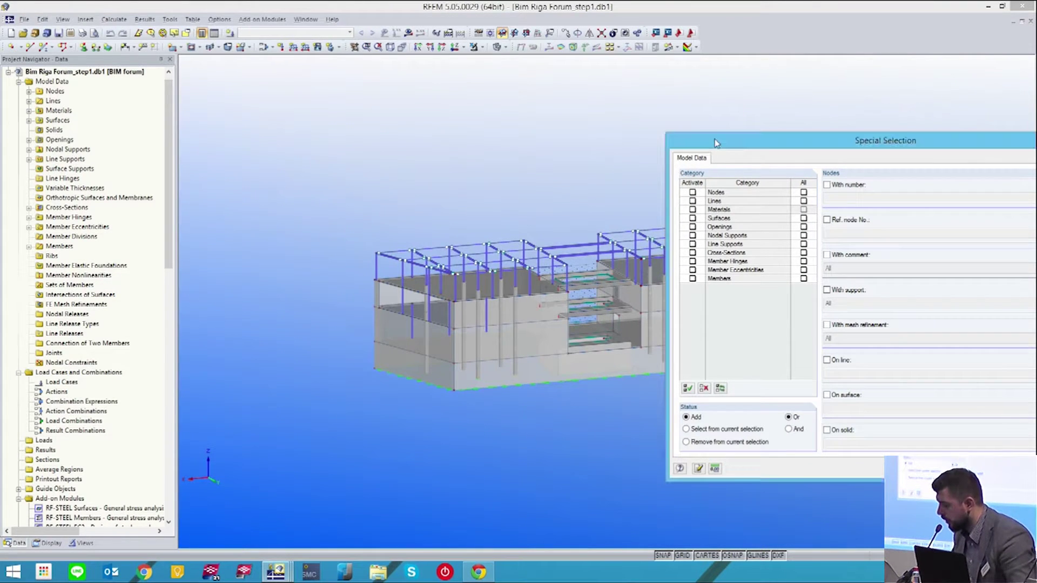
drag(749, 149, 474, 120)
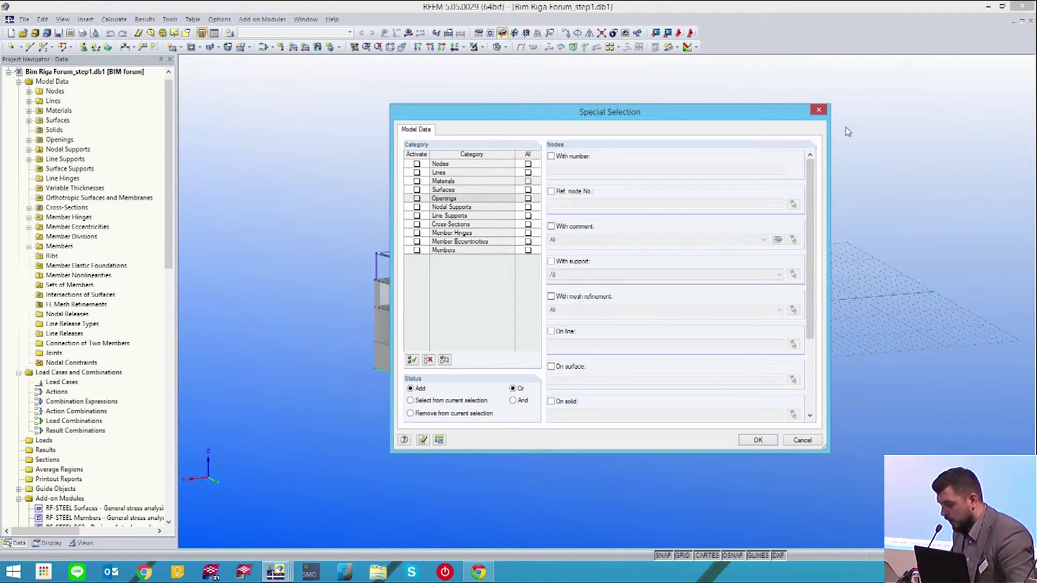
click(819, 110)
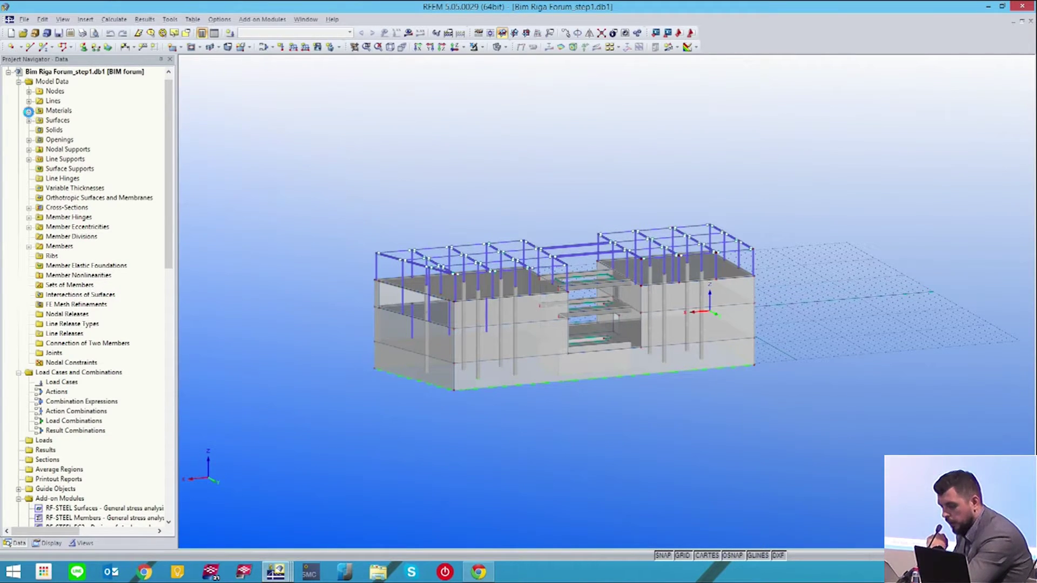
- List the model's materials and highlight the elements made of Concrete C30/37, Steel S 235 JR and Concrete C25/30
click(30, 110)
click(81, 120)
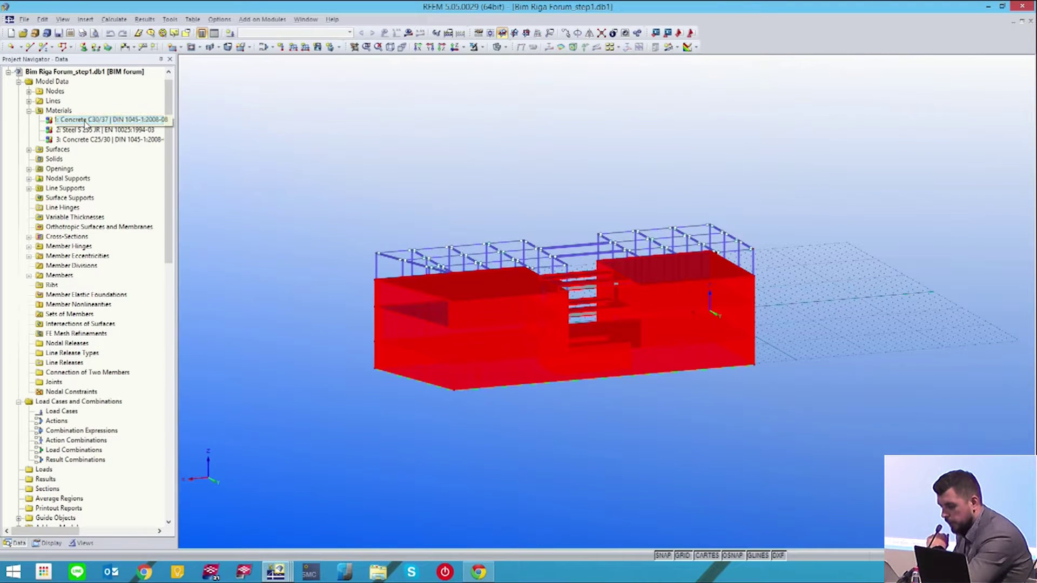
click(88, 130)
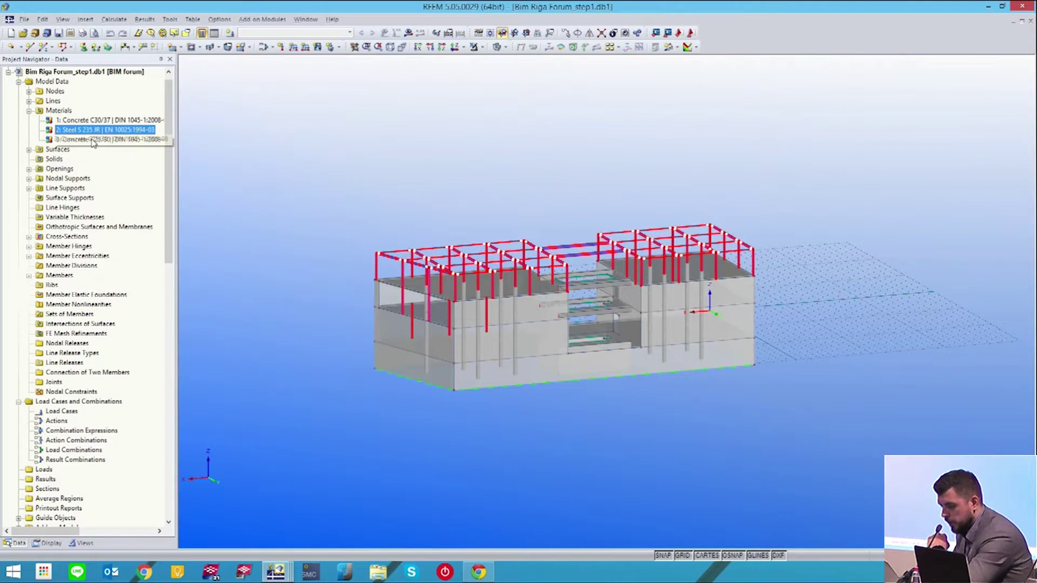
click(93, 140)
click(97, 122)
- Select the elements made of Steel S 235 JR and display only them through visibility by selected objects
click(102, 131)
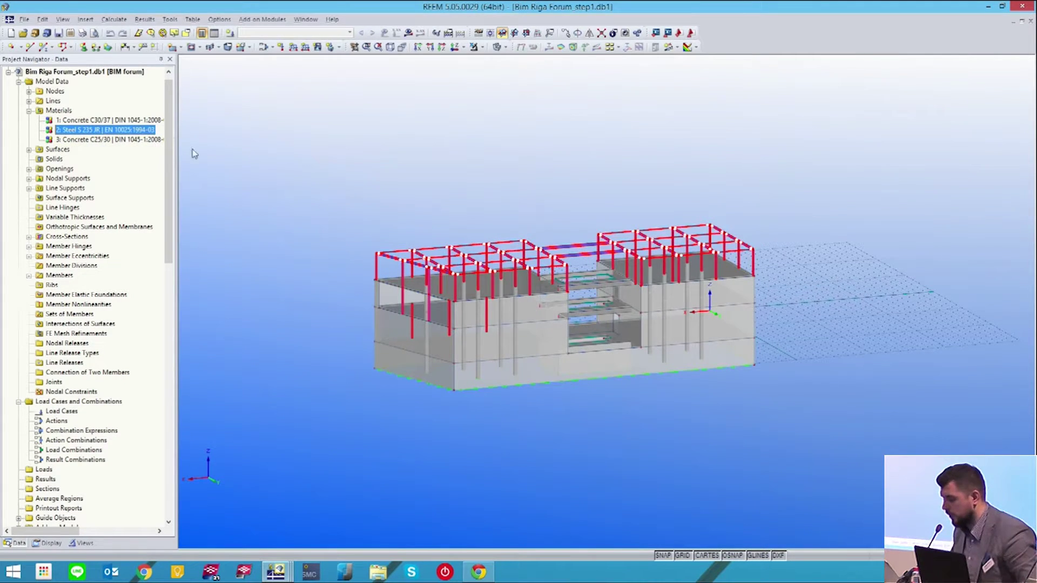
click(485, 48)
click(485, 48)
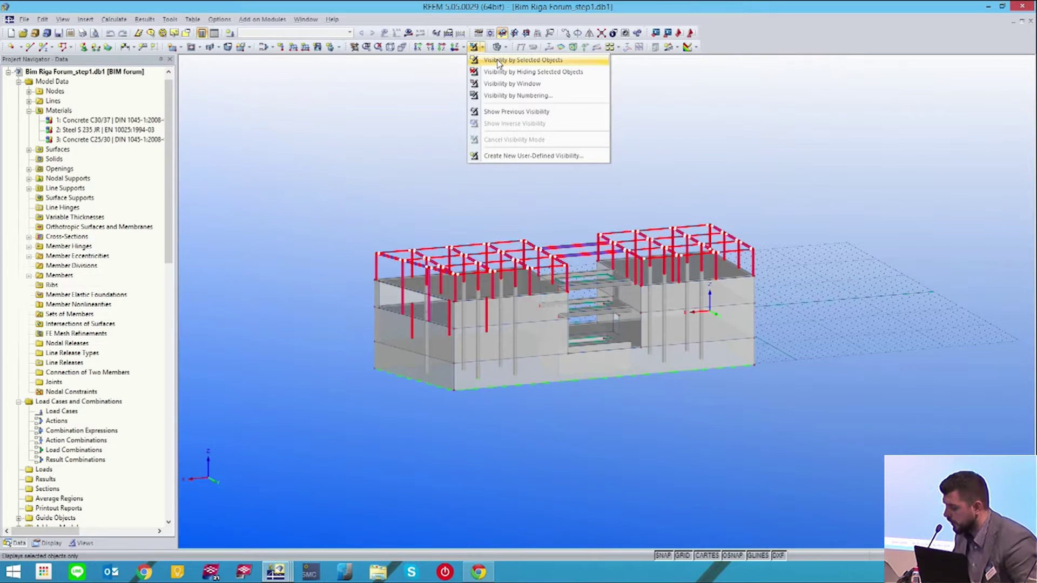
click(498, 62)
ctrl+middle_drag(496, 175, 461, 155)
scroll(489, 208, up, 1)
mouse_move(490, 210)
ctrl+middle_down()
mouse_move(461, 220)
mouse_move(477, 224)
ctrl+middle_up()
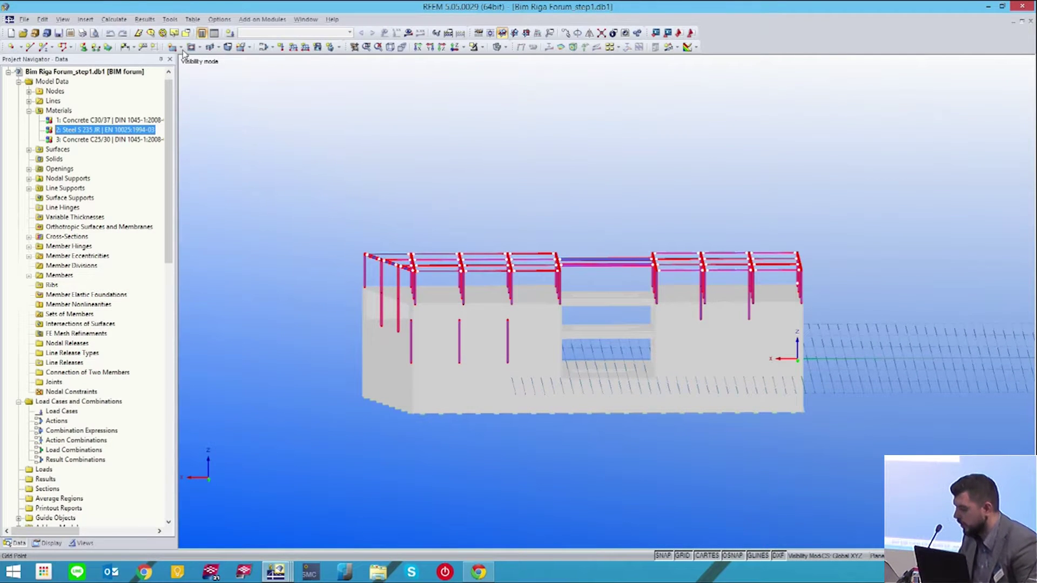
- Activate the Members category with the type criterion in Special Selection, view the available member types, and close the dialog
click(186, 32)
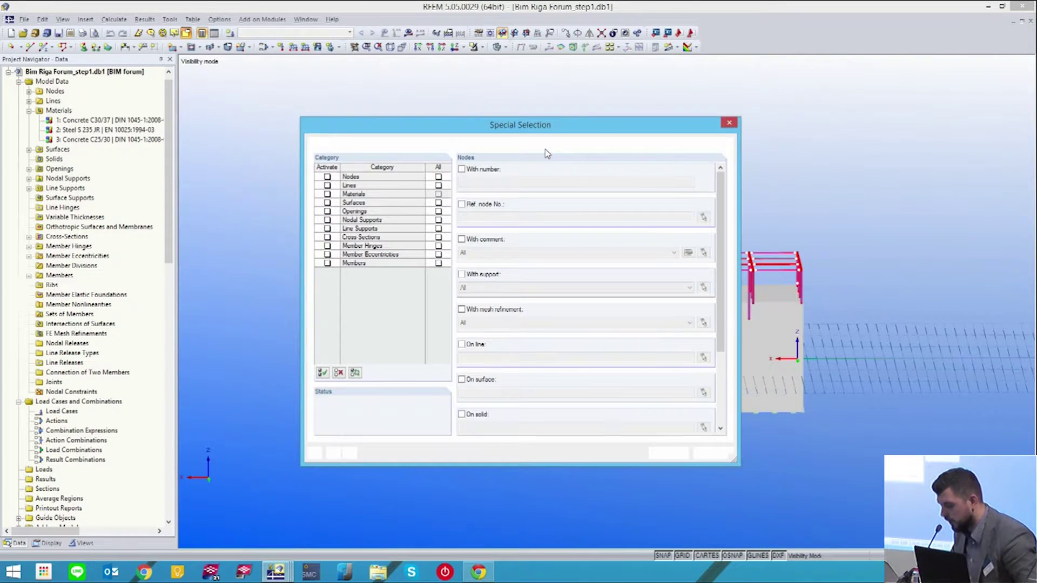
drag(496, 129, 482, 116)
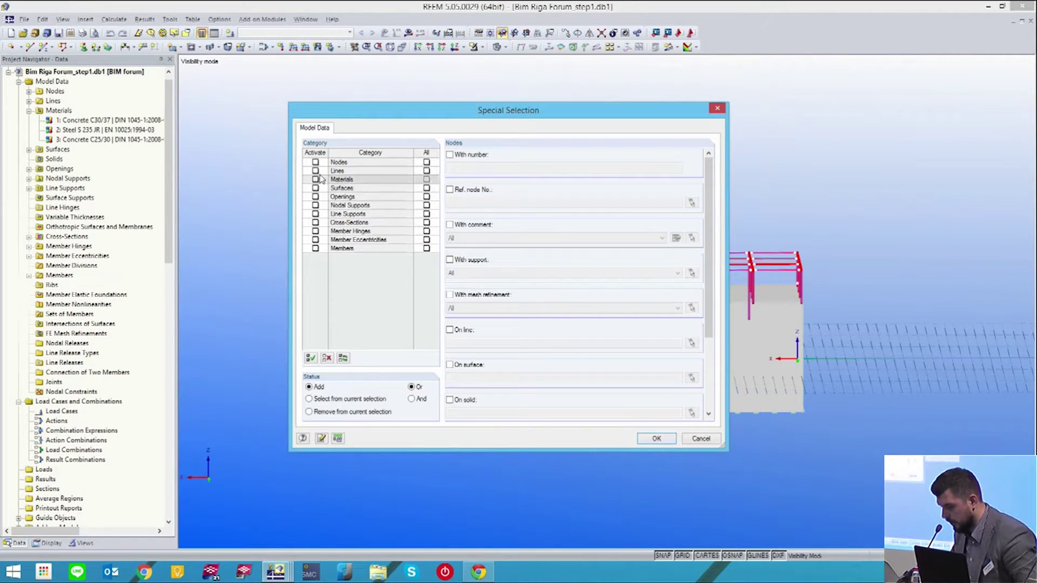
click(316, 247)
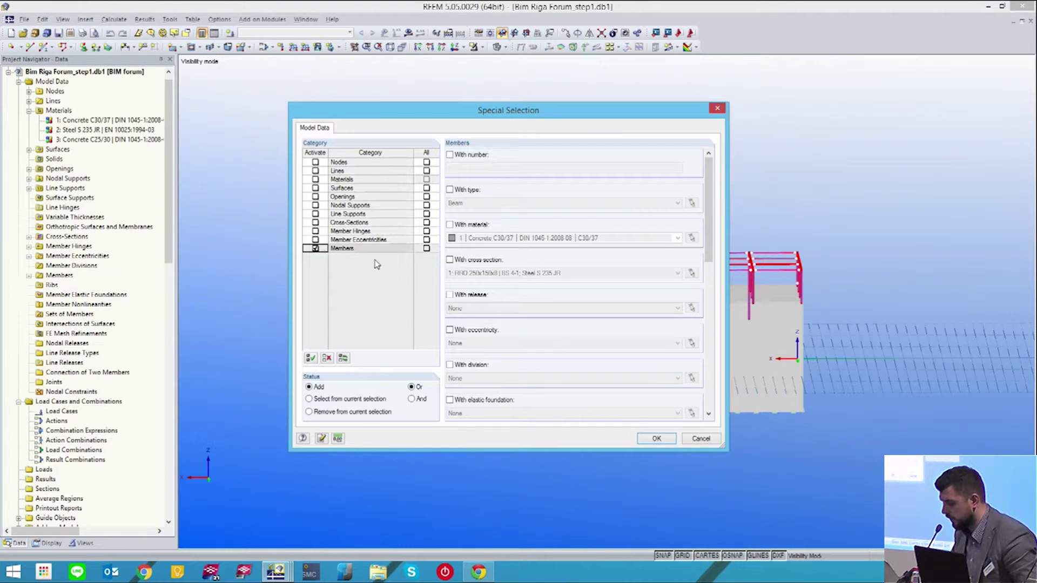
click(451, 191)
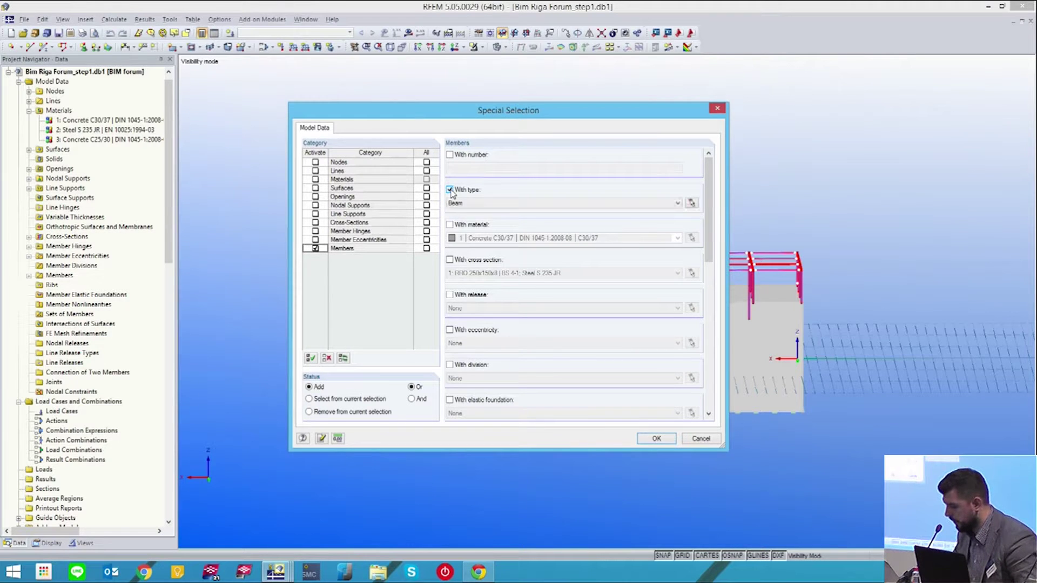
click(677, 203)
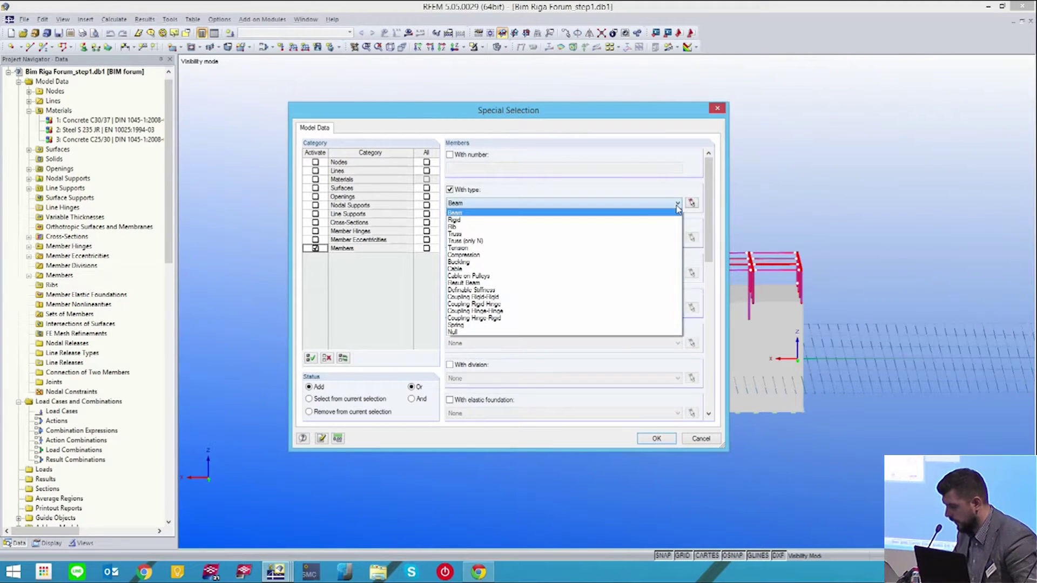
click(719, 108)
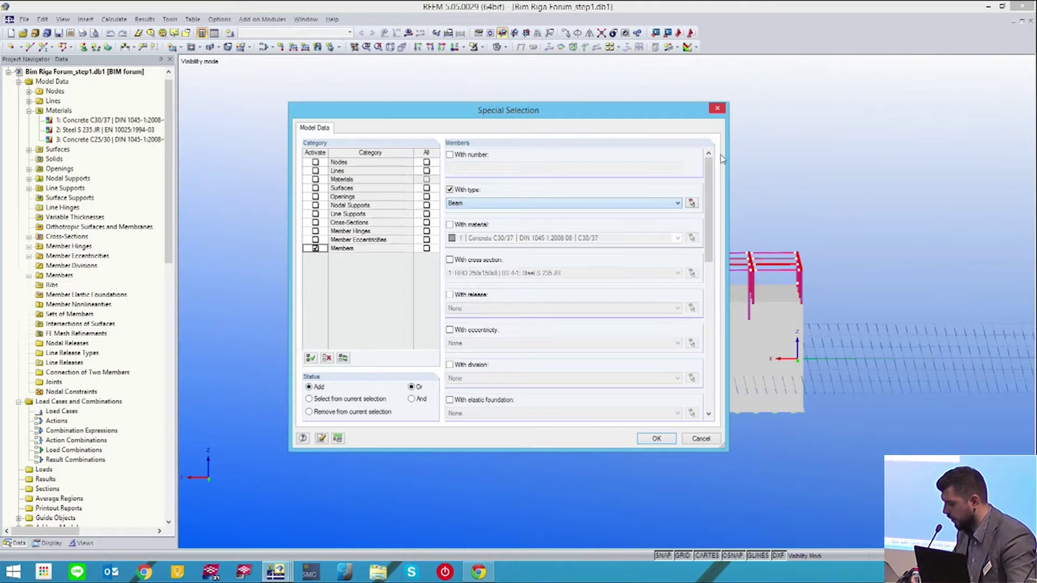
key(Return)
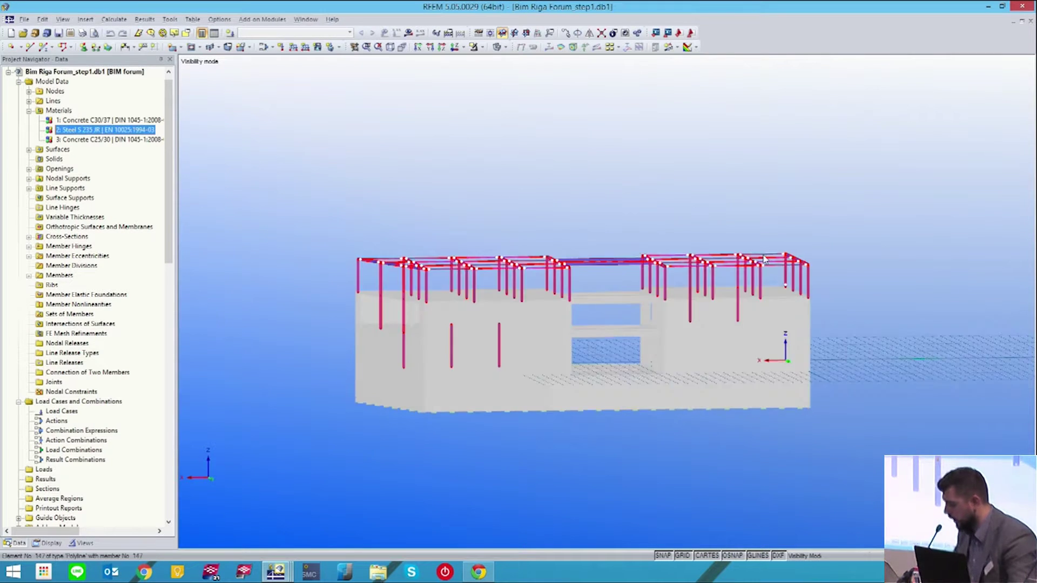
- View the general member data of a steel column below the roof framing, and close the dialog without changes
scroll(757, 294, up, 3)
scroll(757, 295, up, 2)
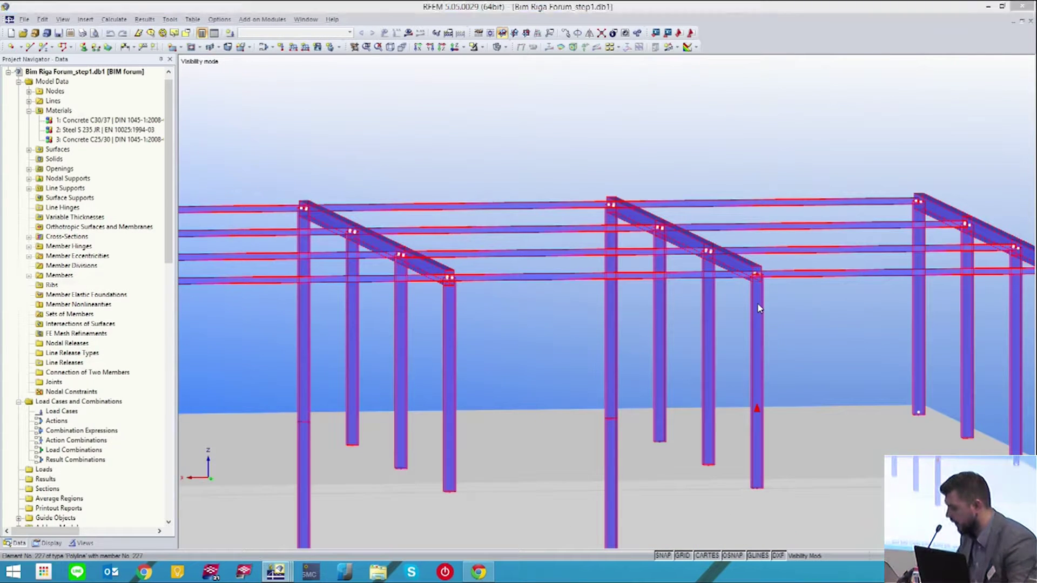
double_click(759, 311)
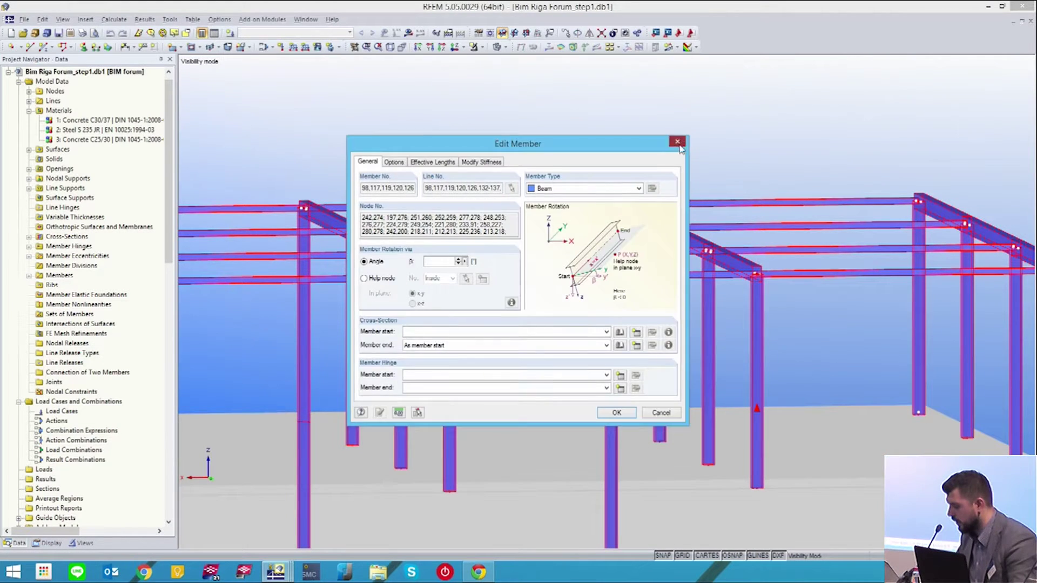
click(677, 142)
- Window-select the steel columns below the roof beams and display only these columns through visibility by selected objects
scroll(678, 165, down, 5)
mouse_move(664, 224)
ctrl+middle_down()
mouse_move(628, 227)
mouse_move(652, 195)
mouse_move(640, 197)
mouse_move(649, 223)
ctrl+middle_up()
ctrl+middle_drag(526, 184, 525, 174)
drag(259, 162, 785, 194)
ctrl+middle_drag(486, 136, 526, 200)
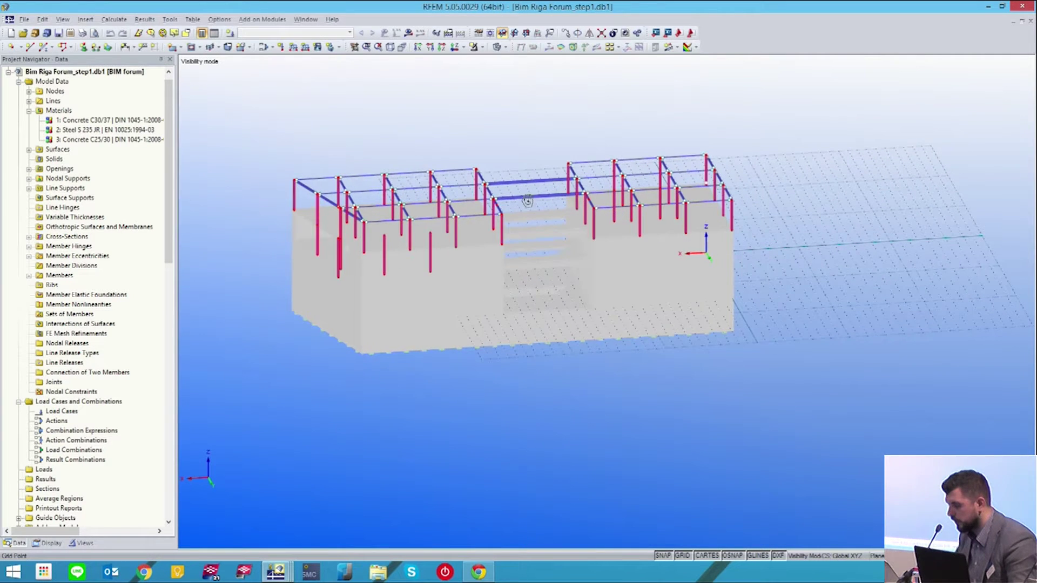
click(483, 49)
click(490, 61)
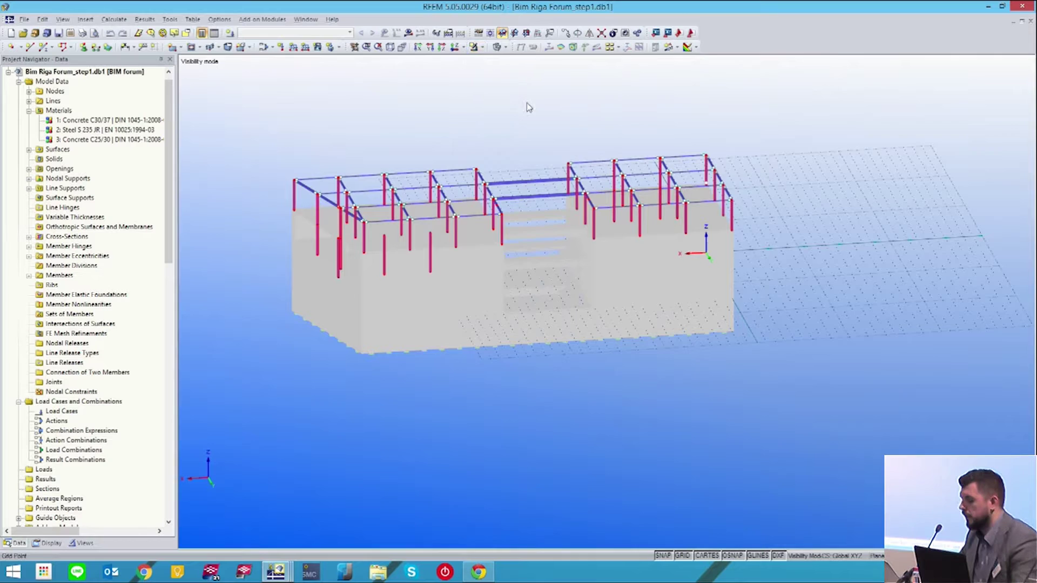
ctrl+middle_drag(582, 170, 620, 105)
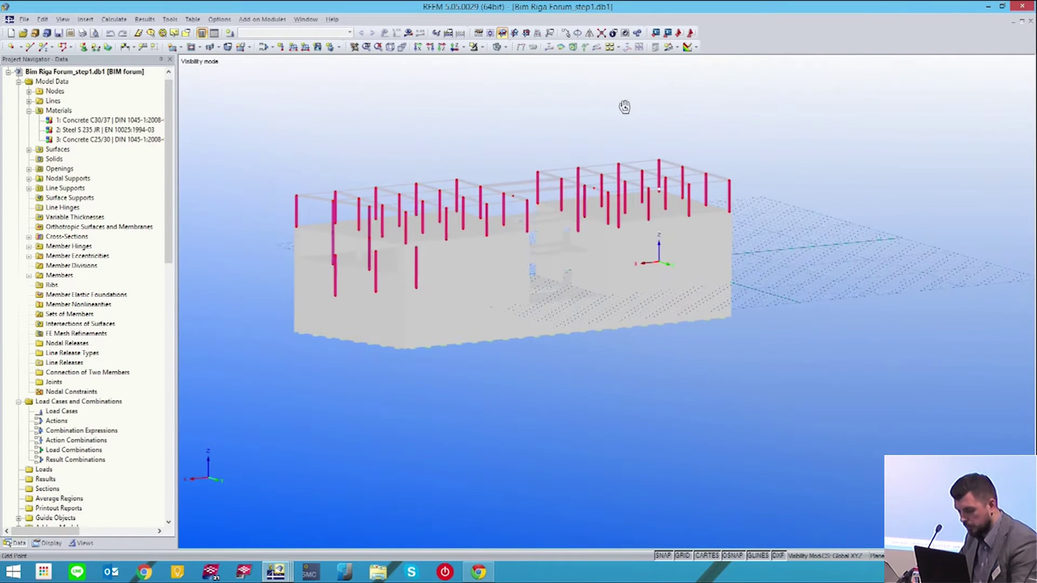
- Save the isolated columns as a new user-defined view named "Steel columns"
click(82, 543)
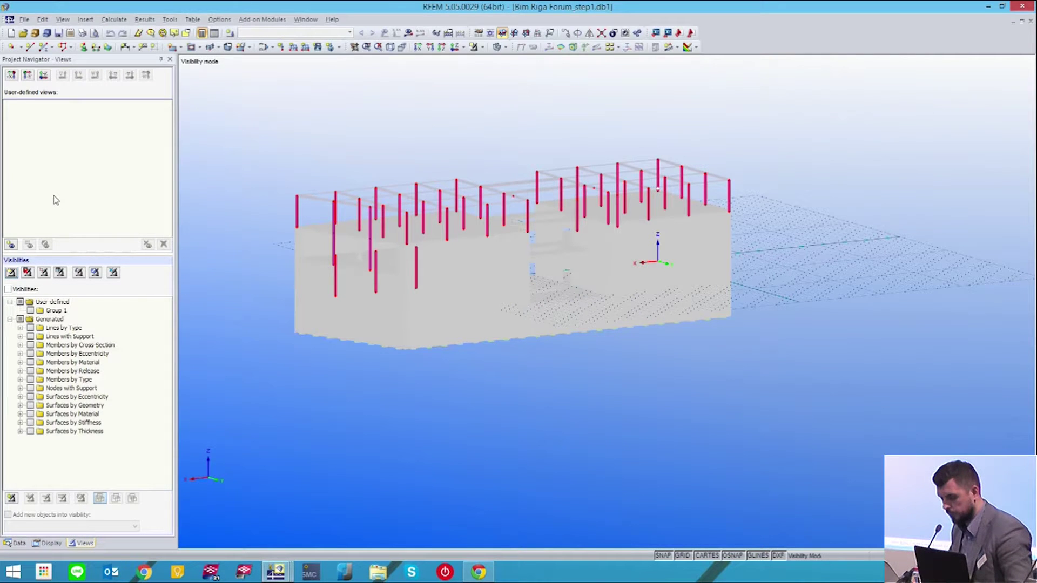
click(11, 244)
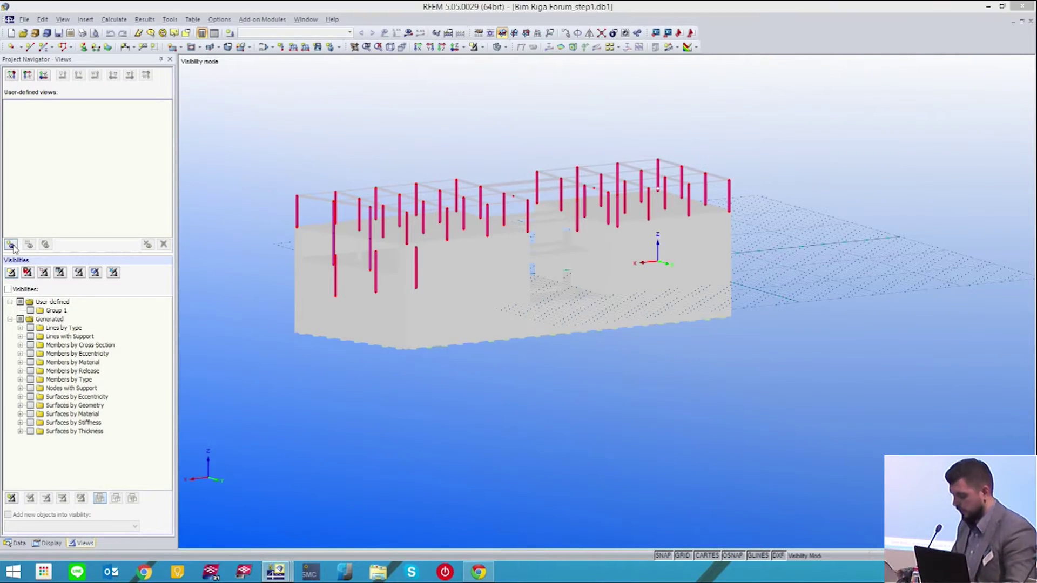
text(ST)
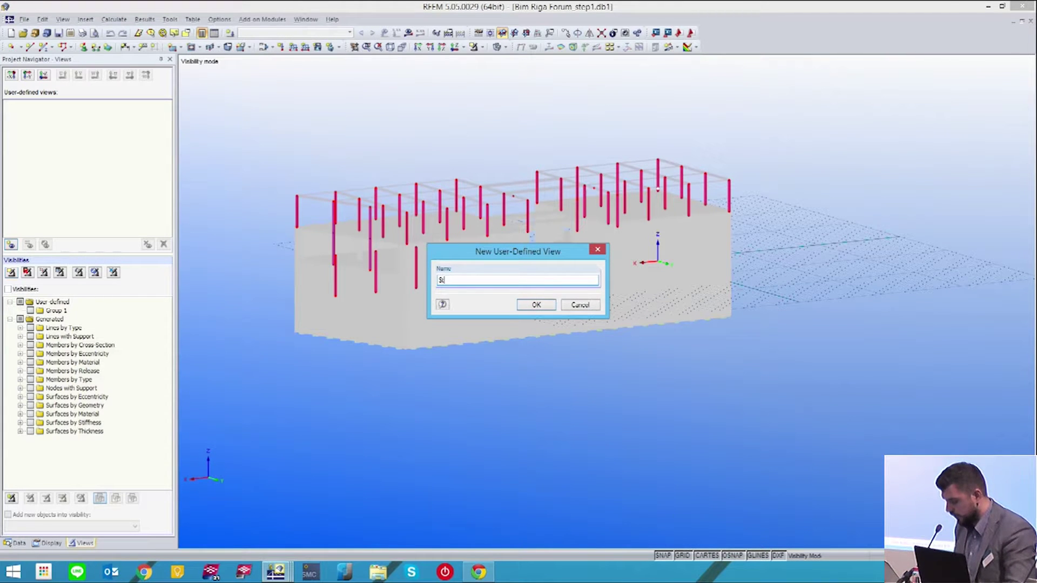
text(eel columns)
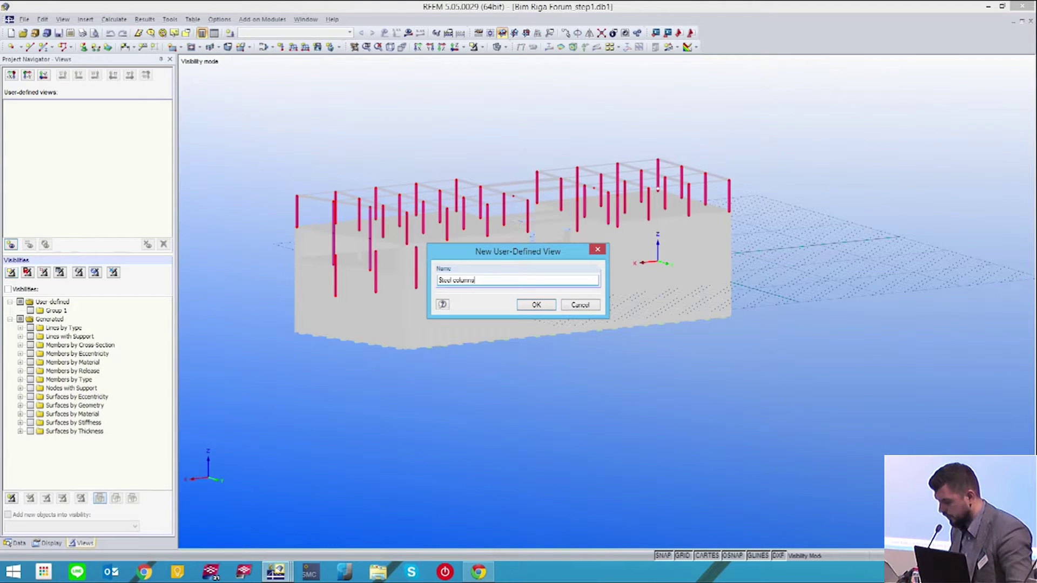
click(536, 304)
- Examine the isolated steel columns from other sides, and cancel the visibility mode to display the whole building
ctrl+middle_drag(666, 373, 597, 404)
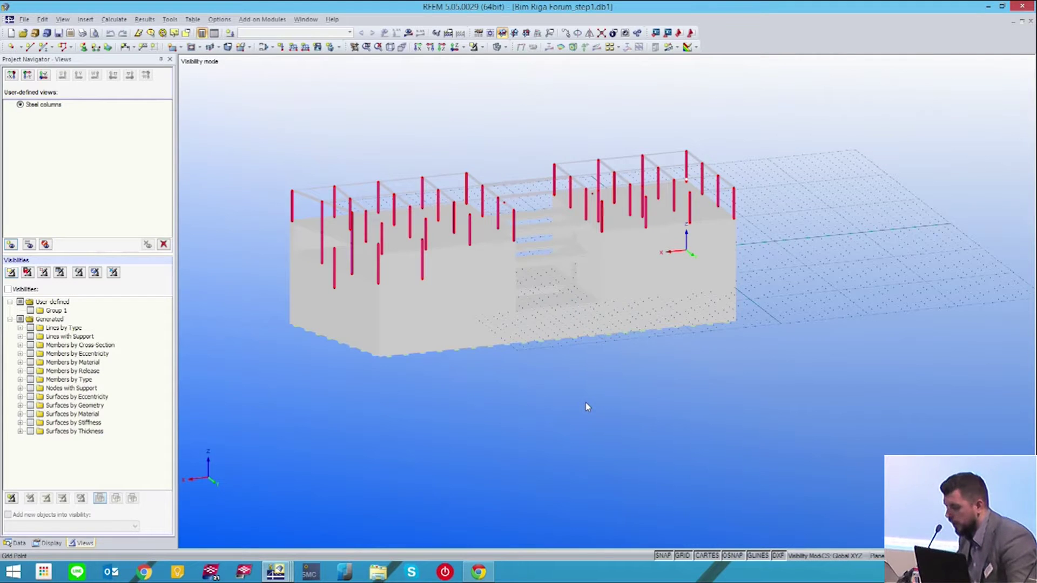
mouse_move(586, 403)
middle_down()
mouse_move(575, 402)
mouse_move(605, 420)
mouse_move(569, 386)
mouse_move(597, 407)
middle_up()
ctrl+middle_drag(501, 399, 382, 184)
scroll(351, 196, down, 3)
scroll(379, 199, up, 2)
mouse_move(382, 185)
middle_down()
mouse_move(370, 249)
mouse_move(391, 164)
mouse_move(363, 114)
mouse_move(368, 197)
mouse_move(396, 241)
mouse_move(389, 199)
middle_up()
click(483, 47)
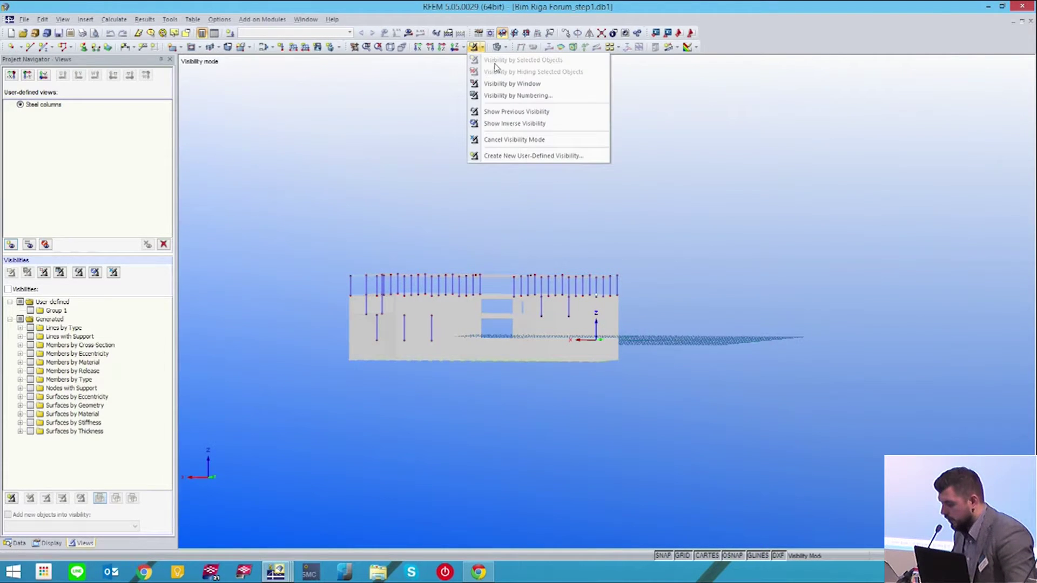
click(526, 140)
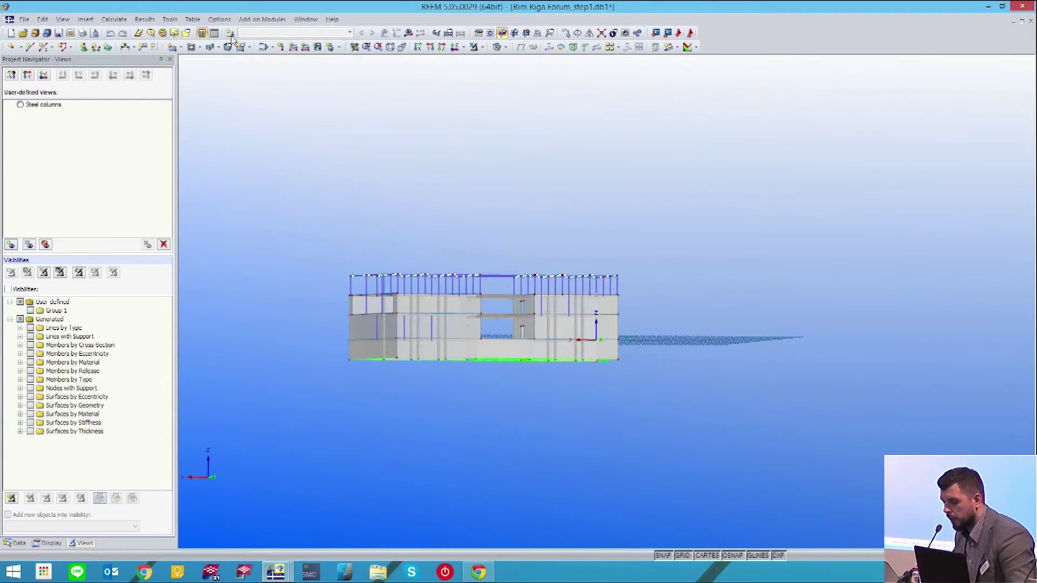
- Open the model's General Data and set the national annex for the EN 1990 standard to LVS (Latvia)
click(24, 20)
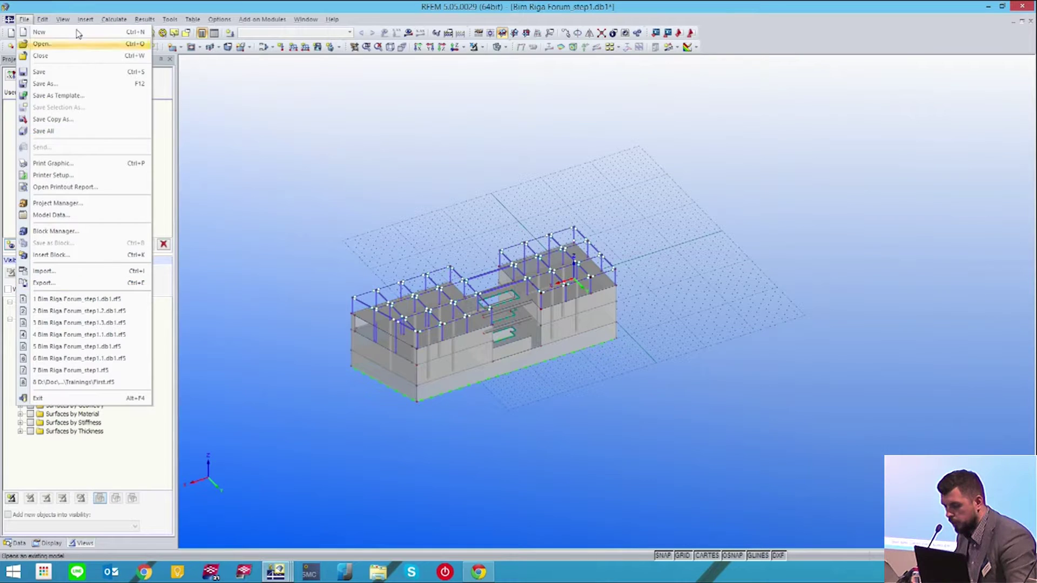
click(47, 26)
click(44, 21)
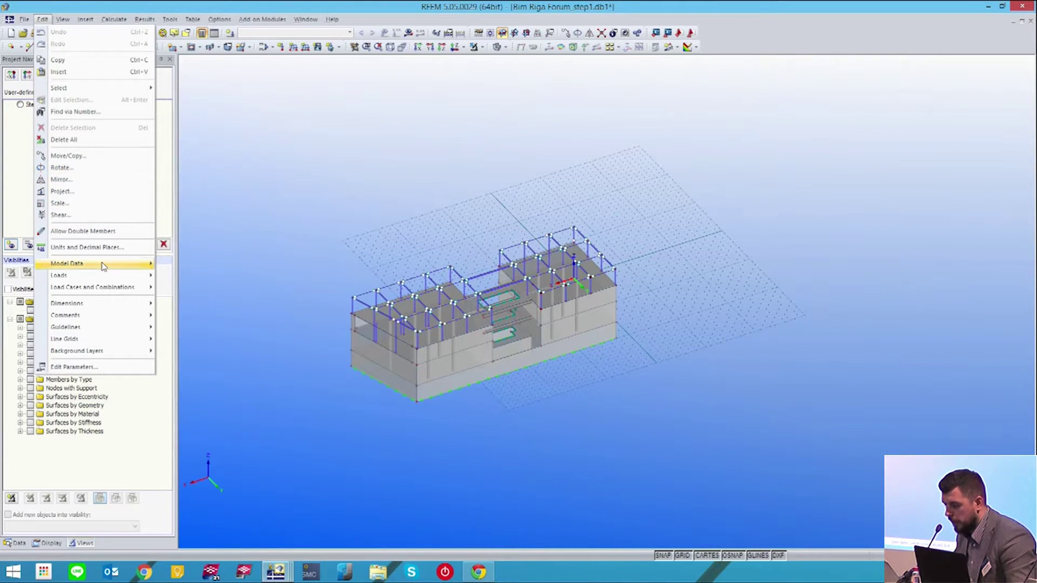
mouse_move(132, 267)
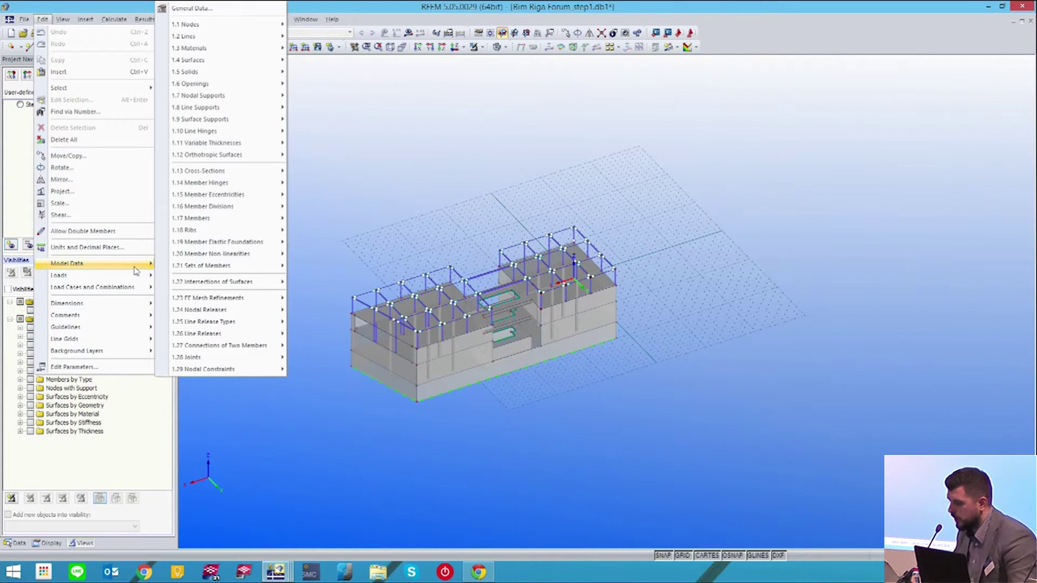
click(186, 7)
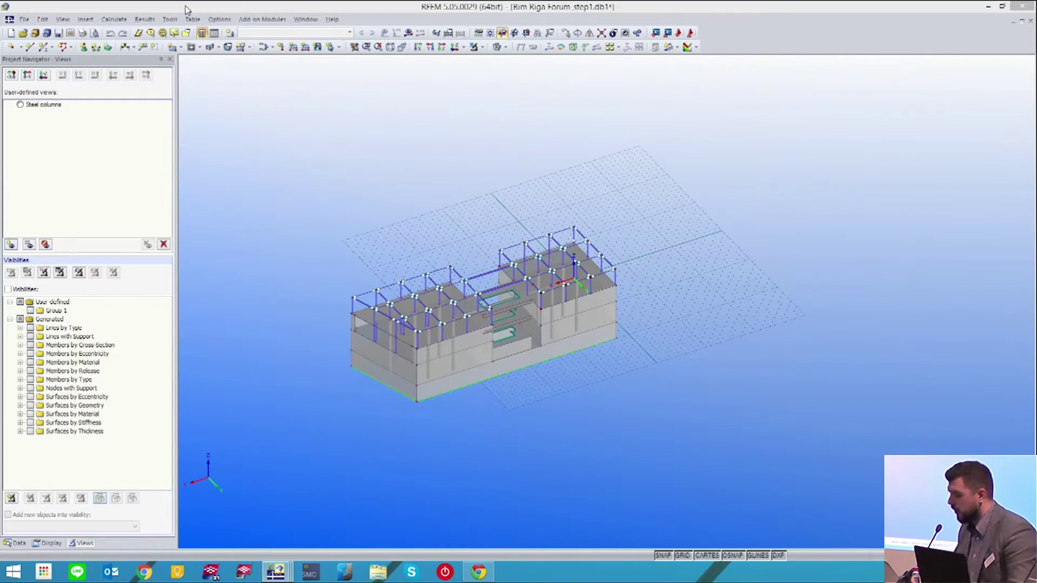
double_click(309, 95)
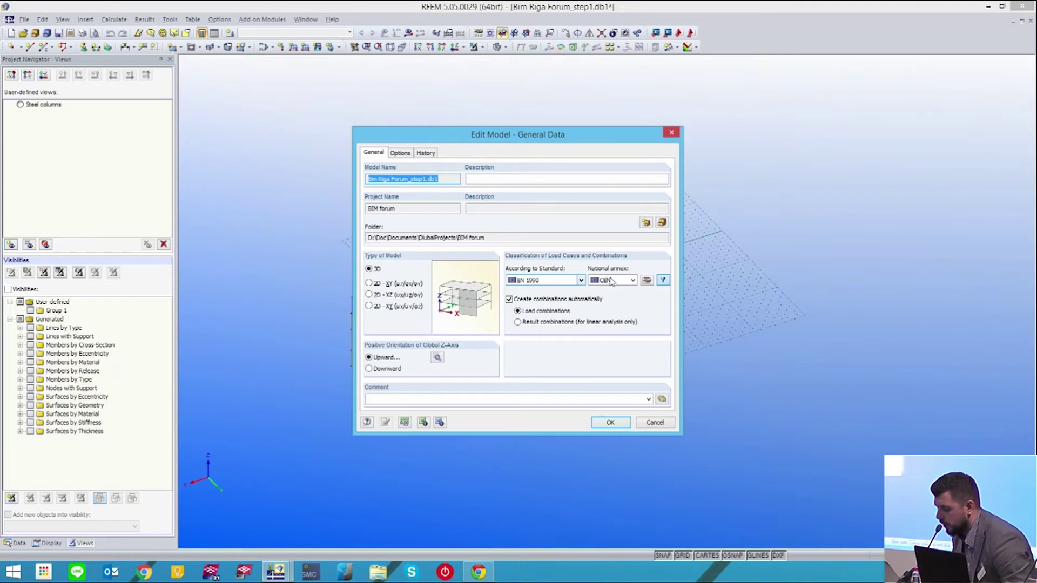
click(633, 280)
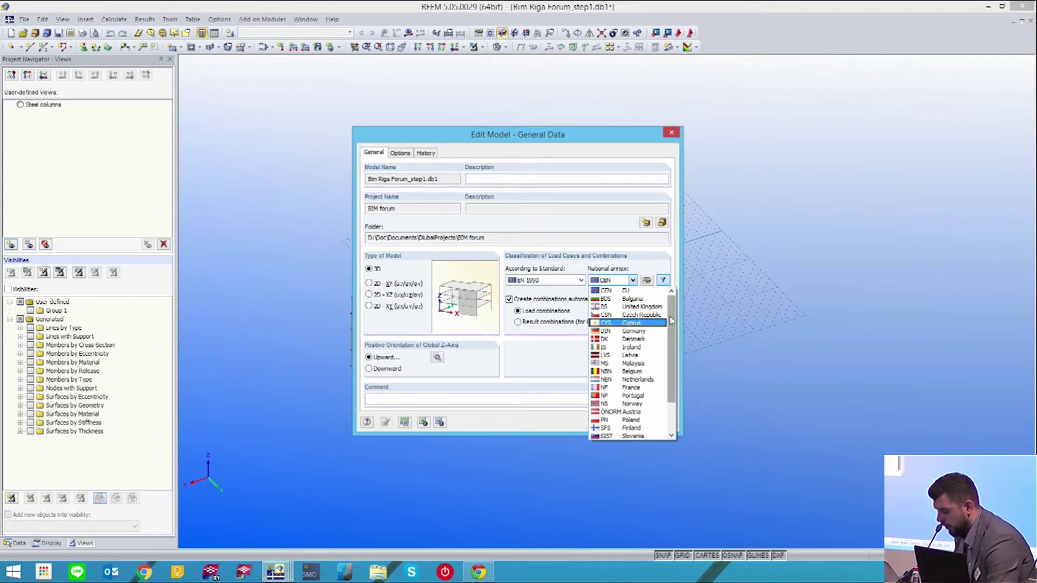
scroll(674, 319, down, 2)
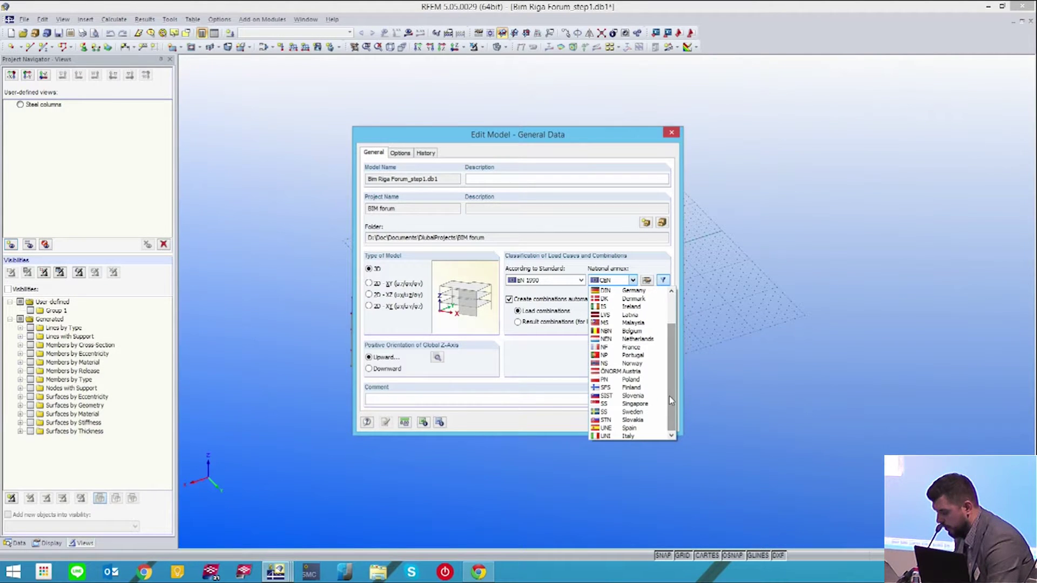
drag(673, 413, 675, 411)
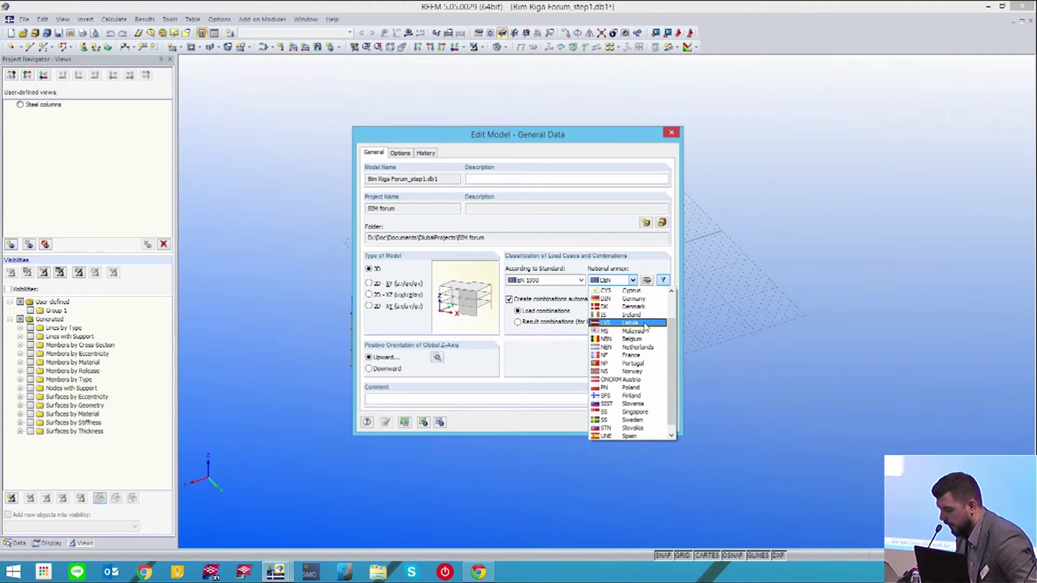
click(575, 362)
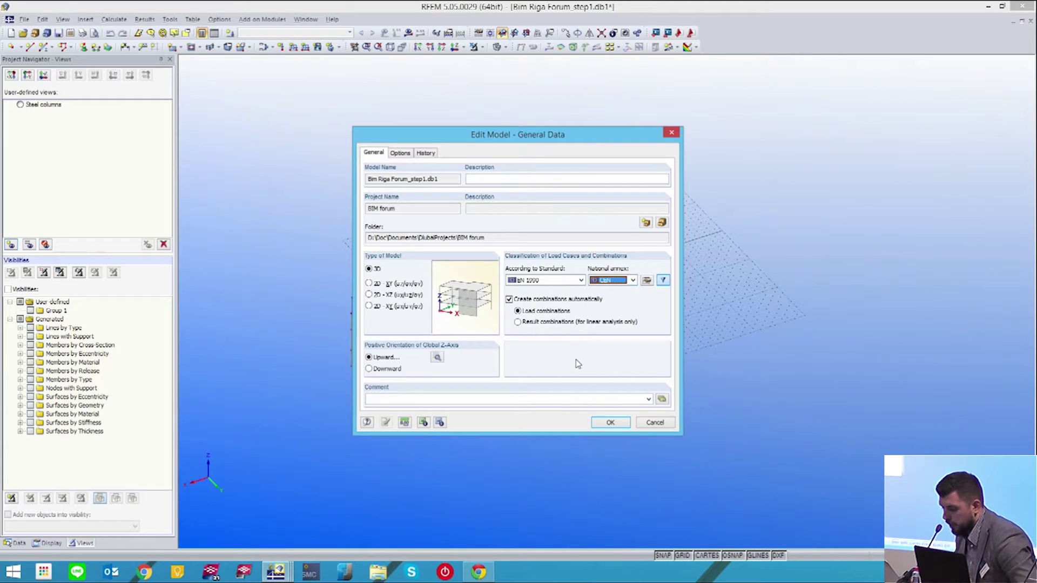
click(633, 280)
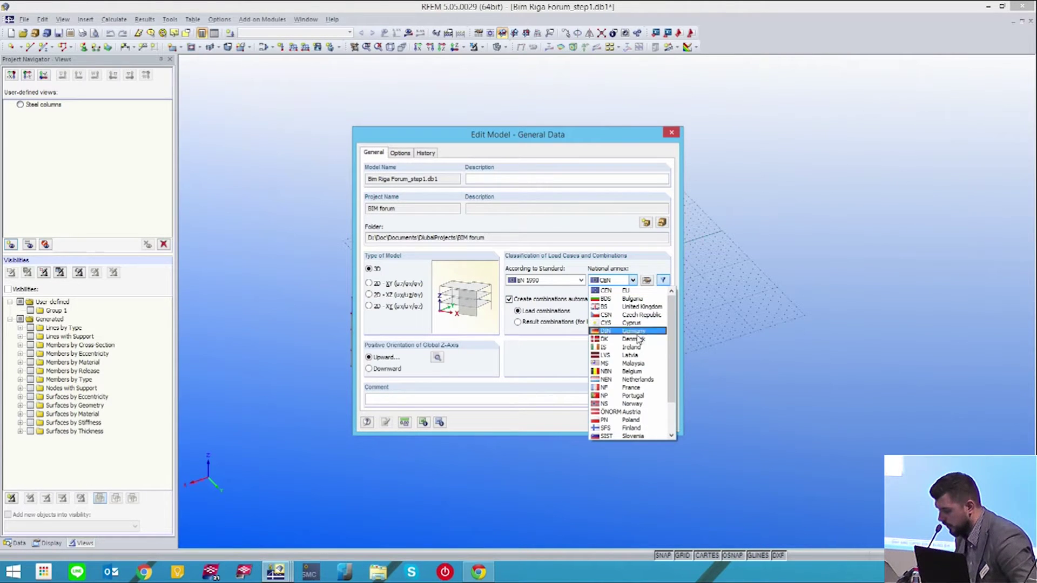
click(630, 356)
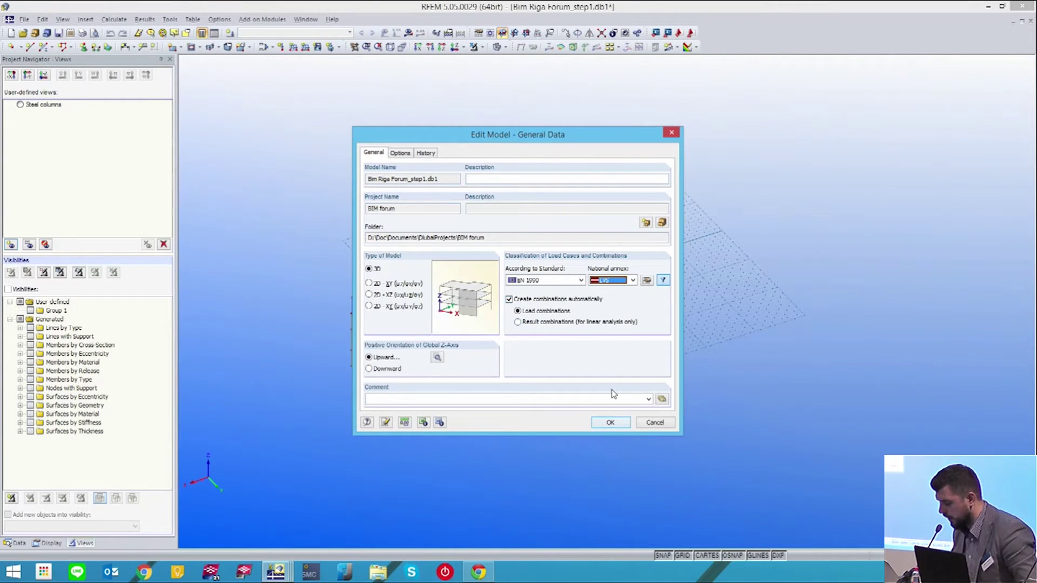
- Accept the general data, open the load cases and combinations, and describe load case LC1 as Self-weight
click(611, 423)
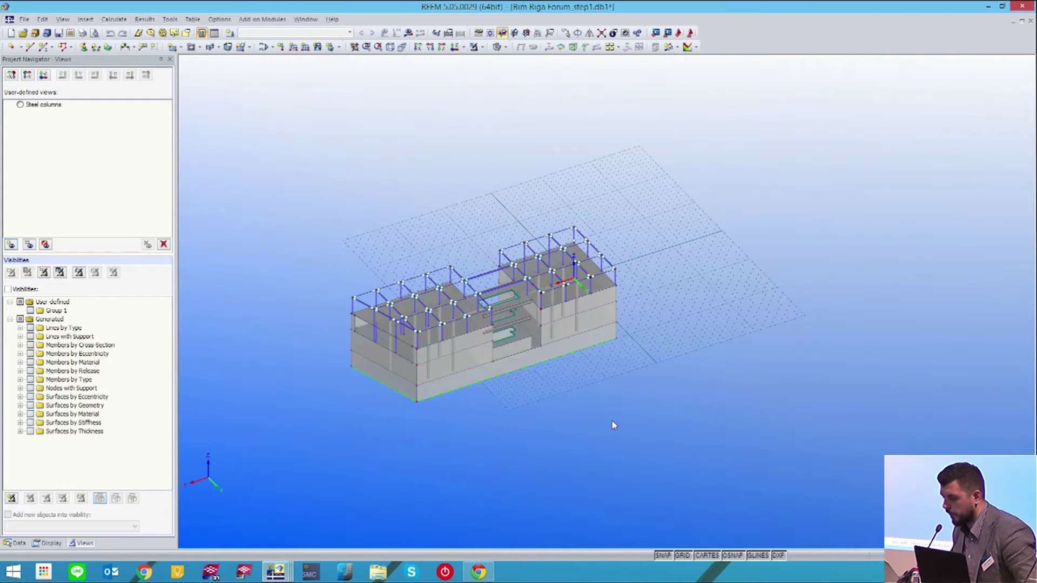
click(232, 34)
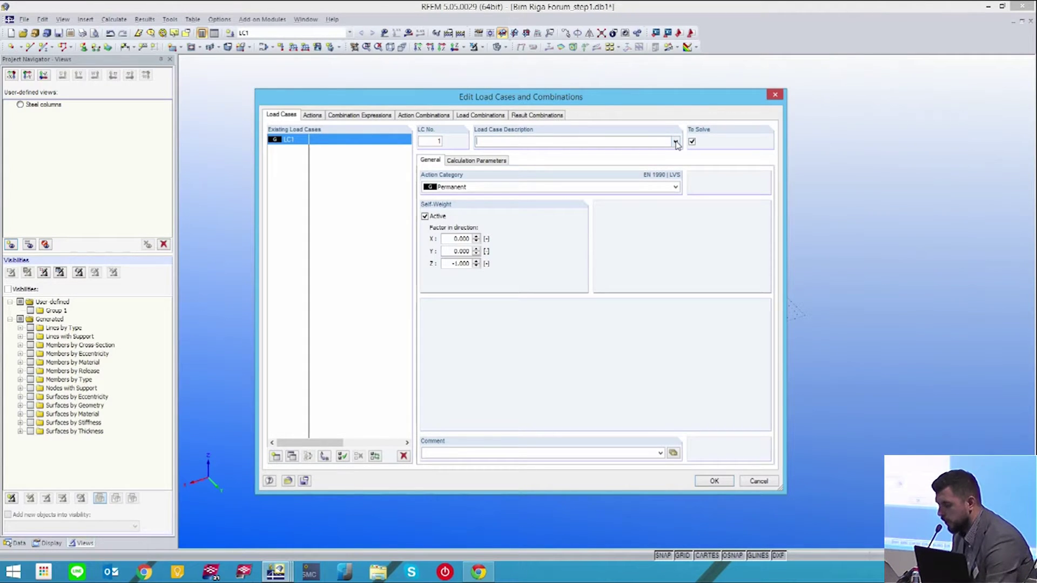
click(675, 142)
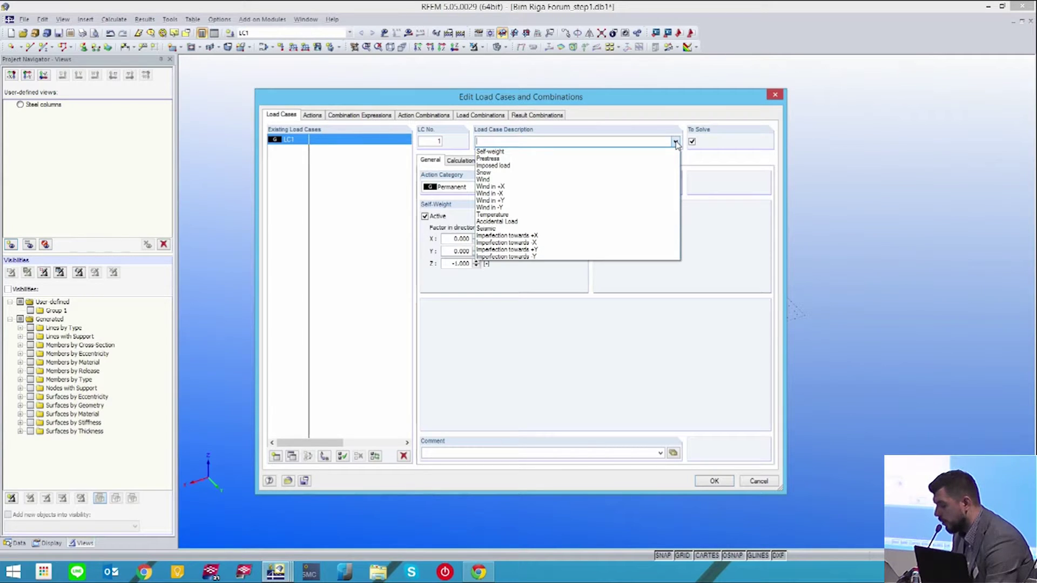
click(644, 152)
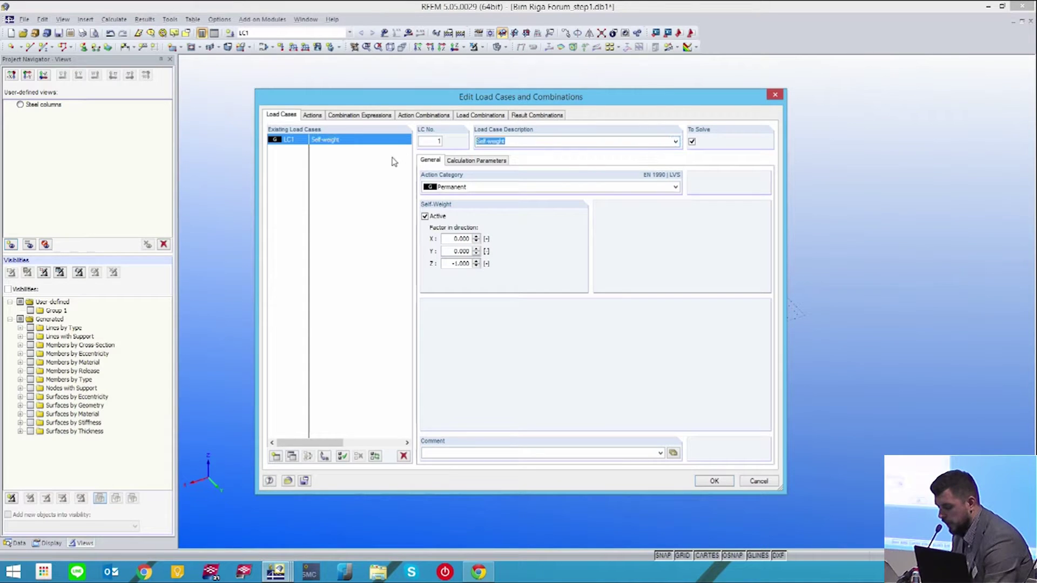
- Add load case LC2 with the description Imposed load and load case LC3 with the description Snow
click(275, 457)
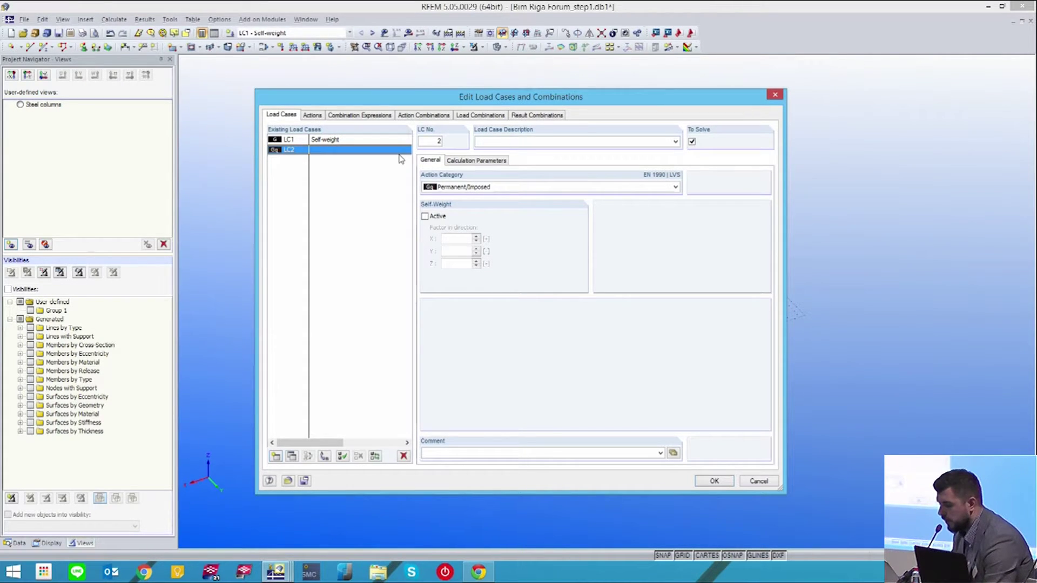
click(675, 142)
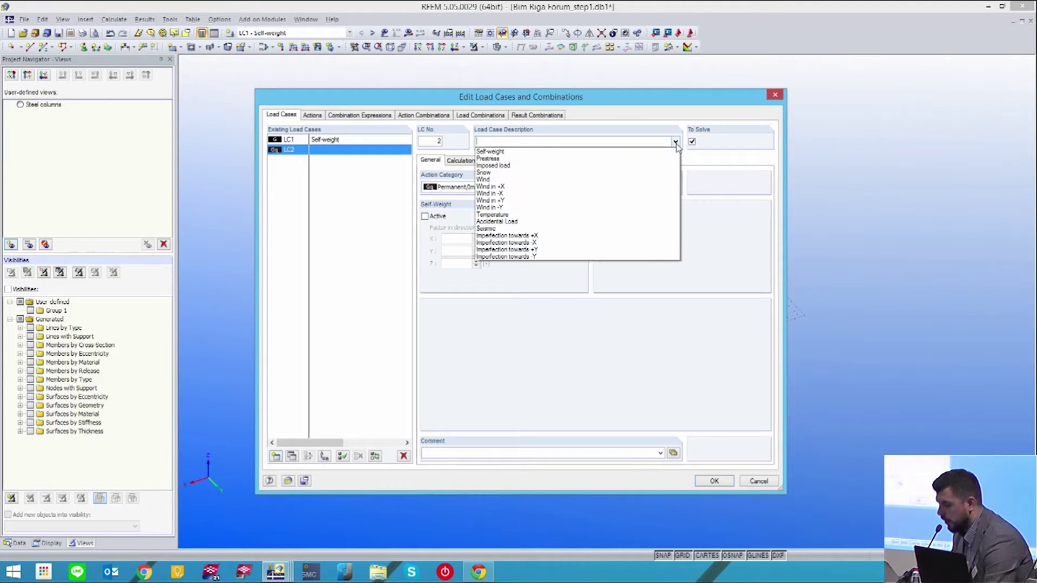
click(551, 166)
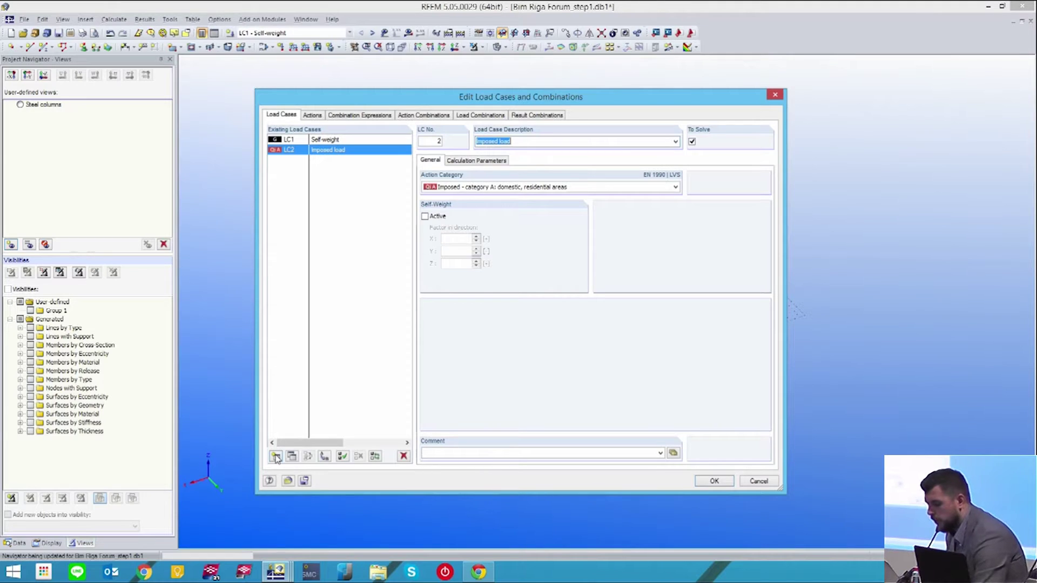
click(388, 219)
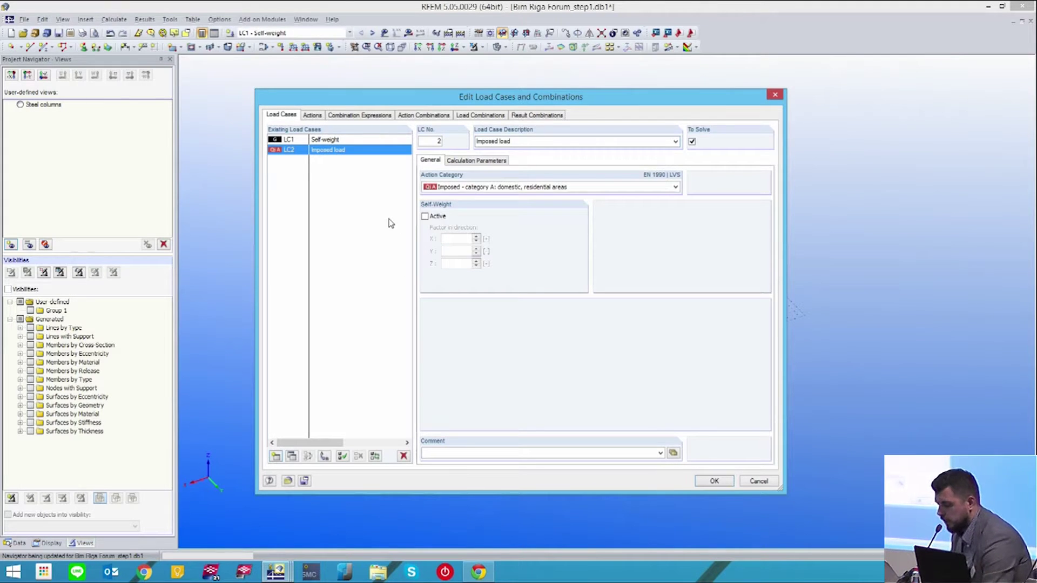
double_click(391, 223)
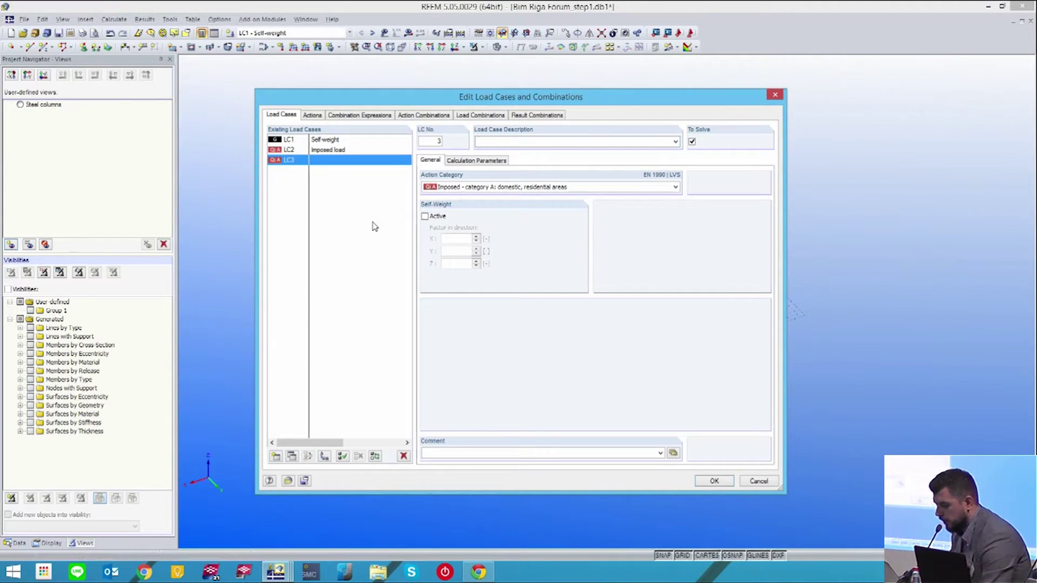
click(675, 141)
click(530, 162)
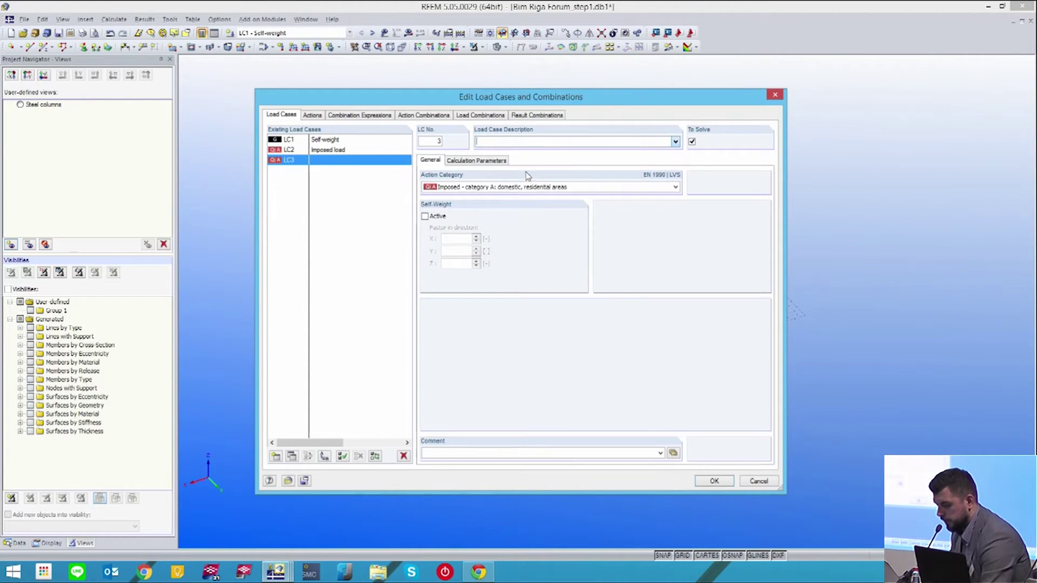
click(375, 202)
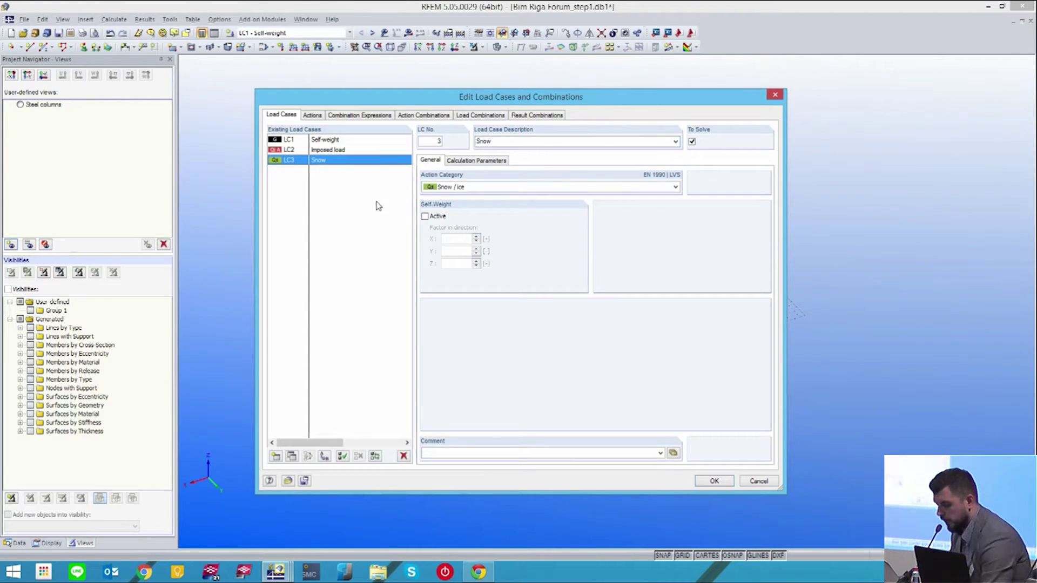
- Add load case LC4 with the description Wind in +X
click(272, 458)
click(401, 169)
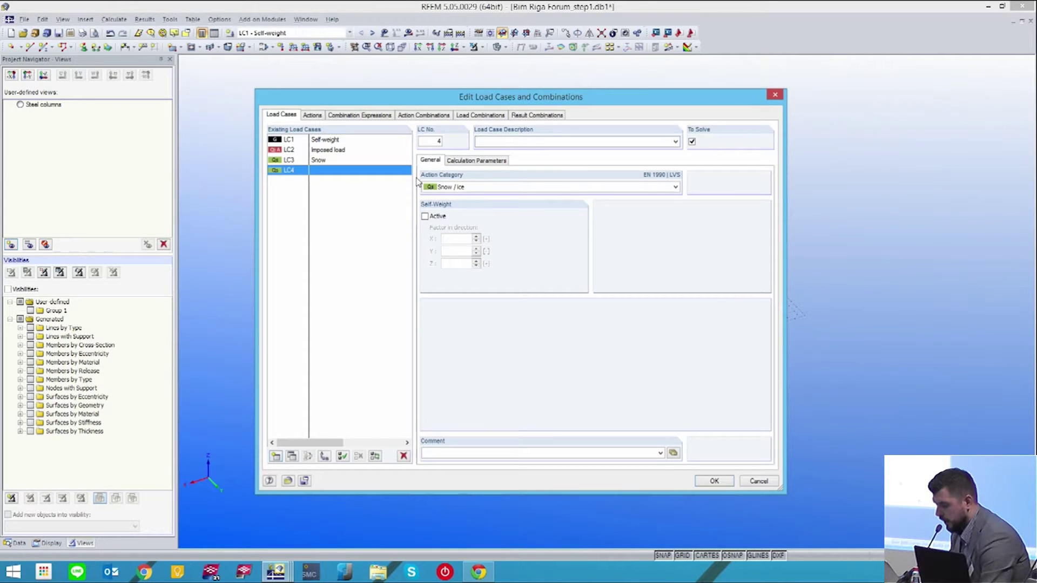
click(676, 141)
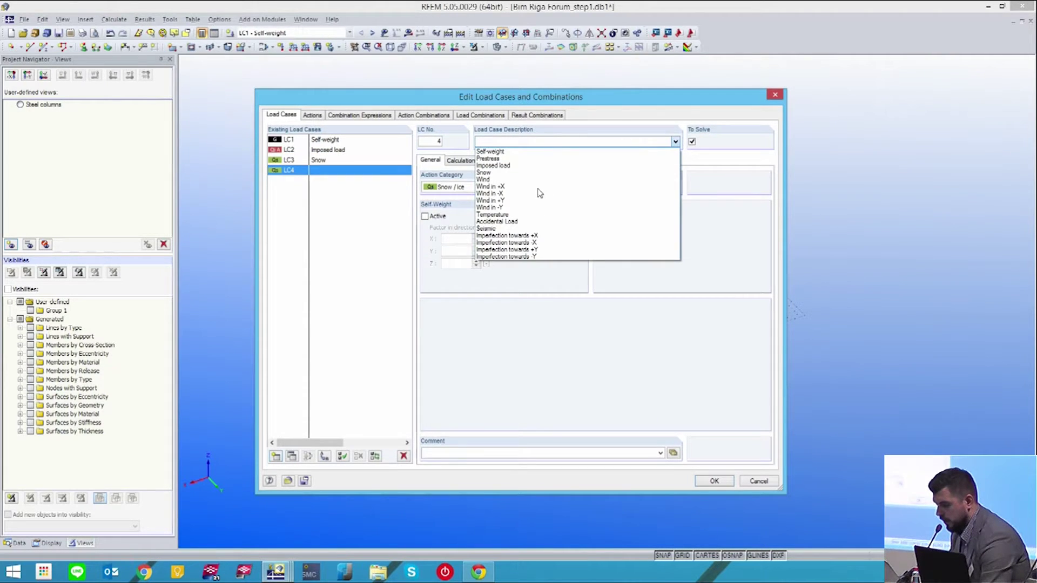
click(494, 187)
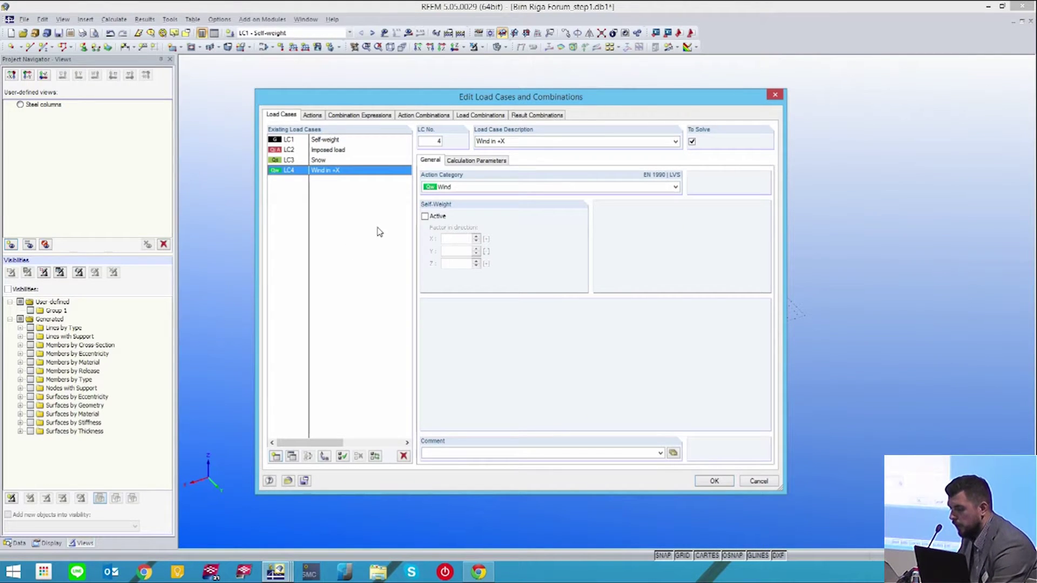
- Review the self-weight calculation parameters, the actions and the combination settings, and accept the load cases
click(324, 142)
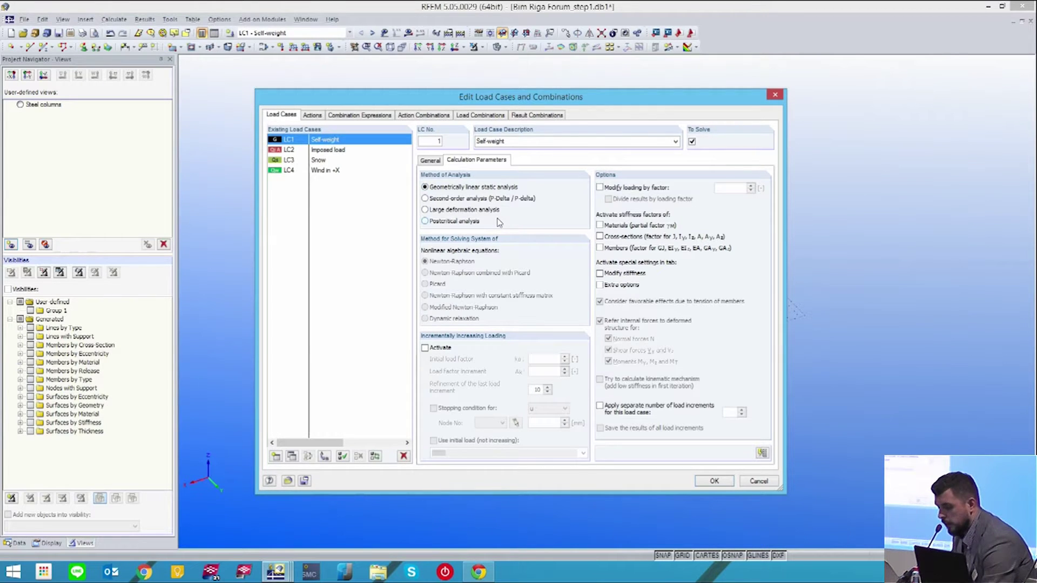
click(311, 116)
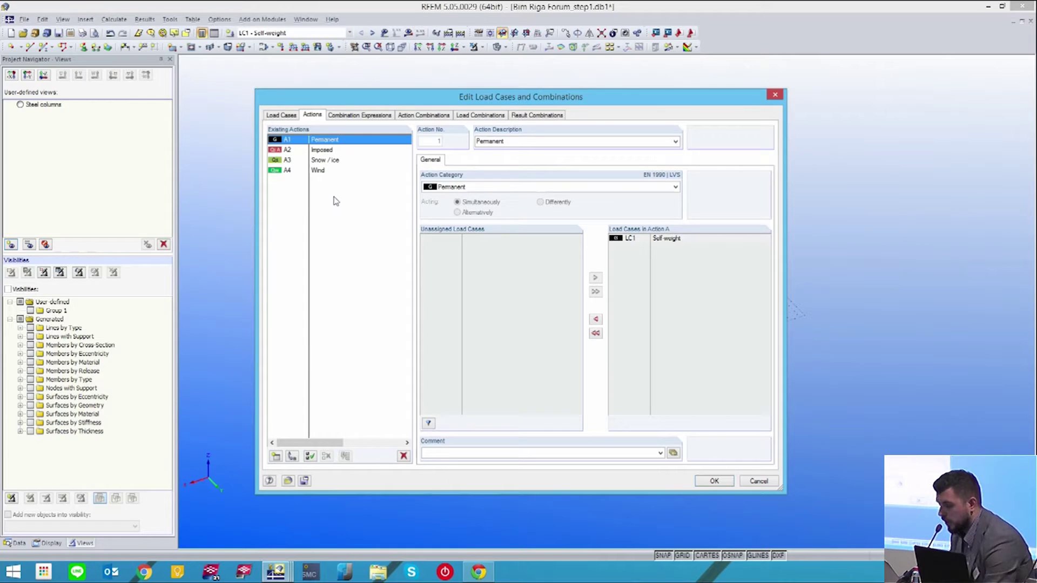
click(356, 116)
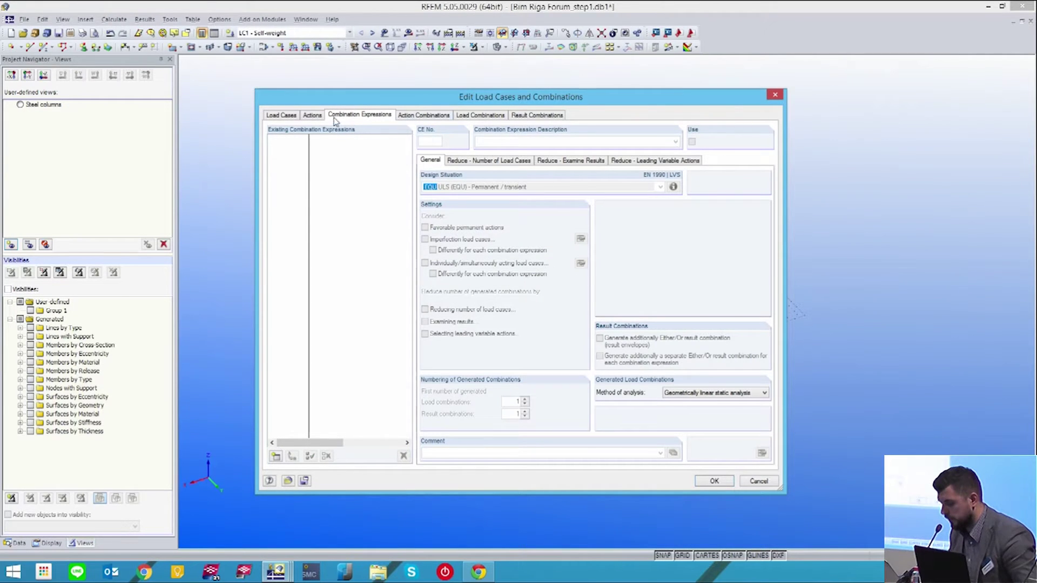
click(312, 115)
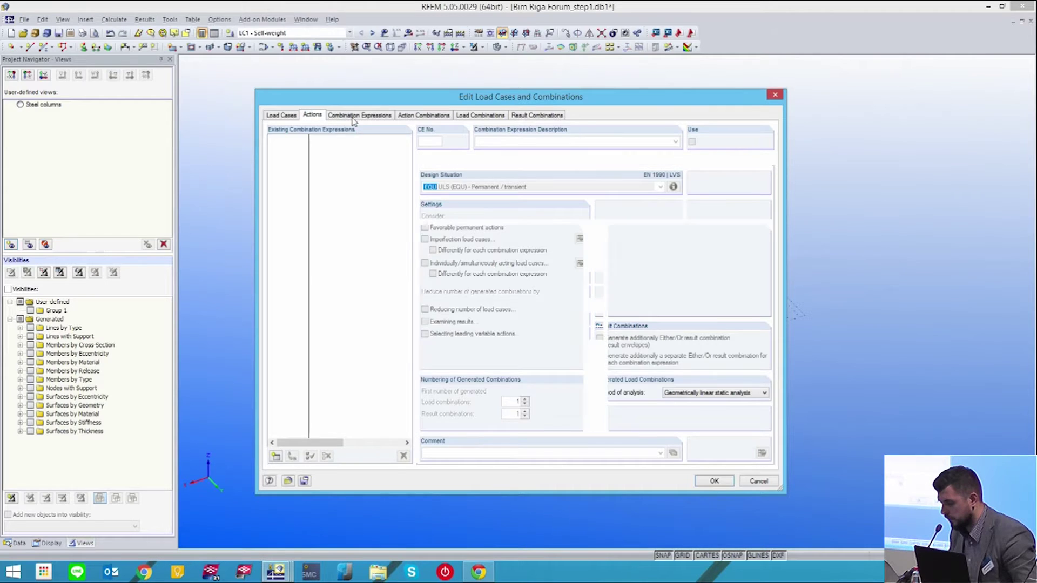
click(378, 115)
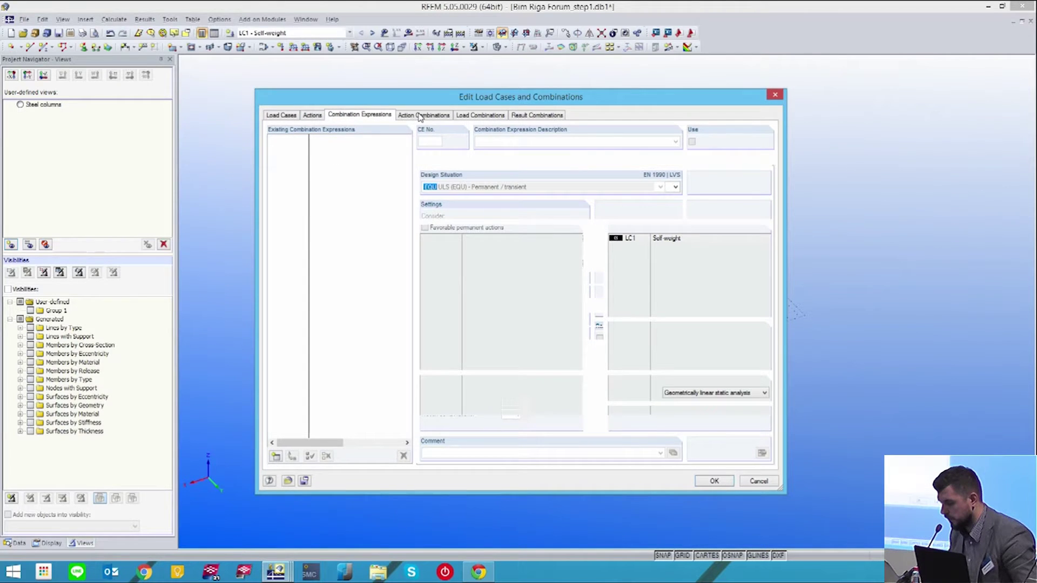
click(420, 115)
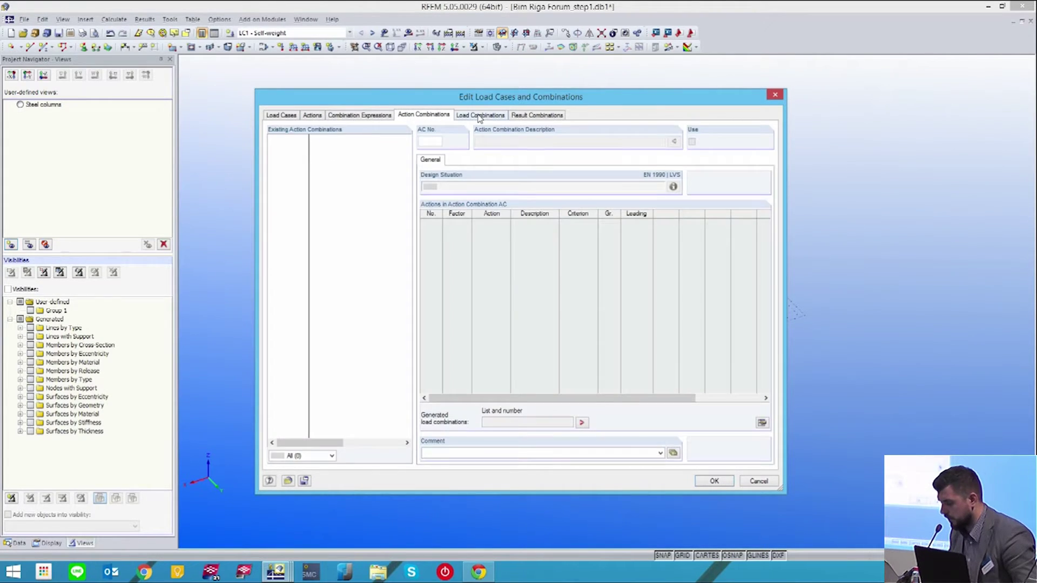
click(480, 115)
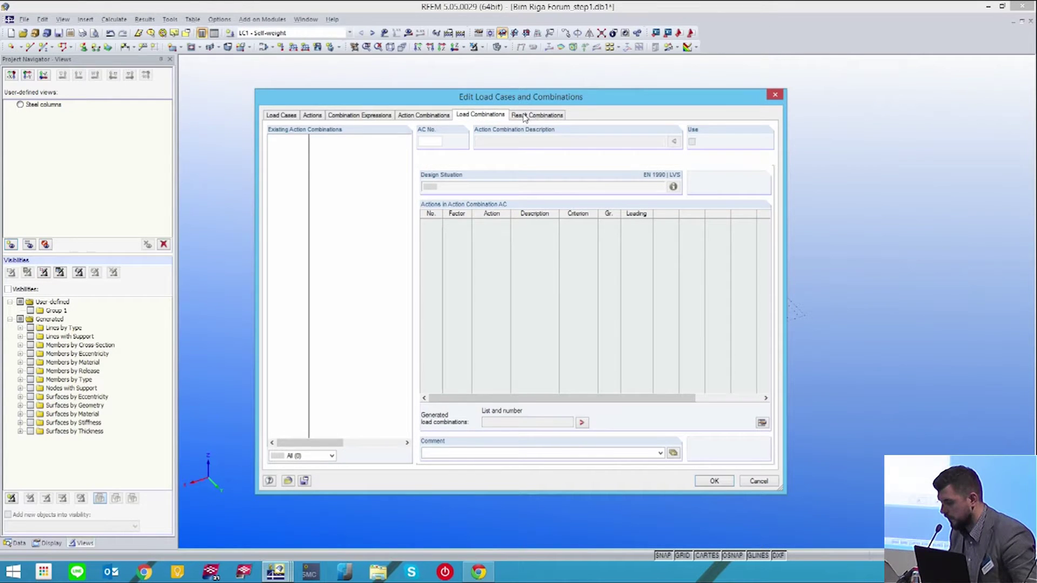
click(524, 115)
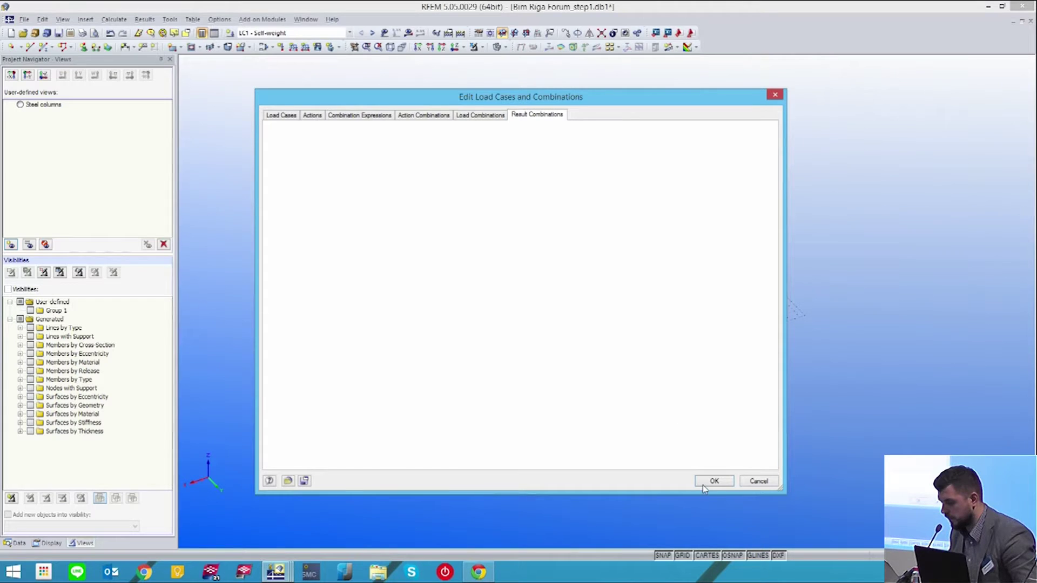
click(297, 118)
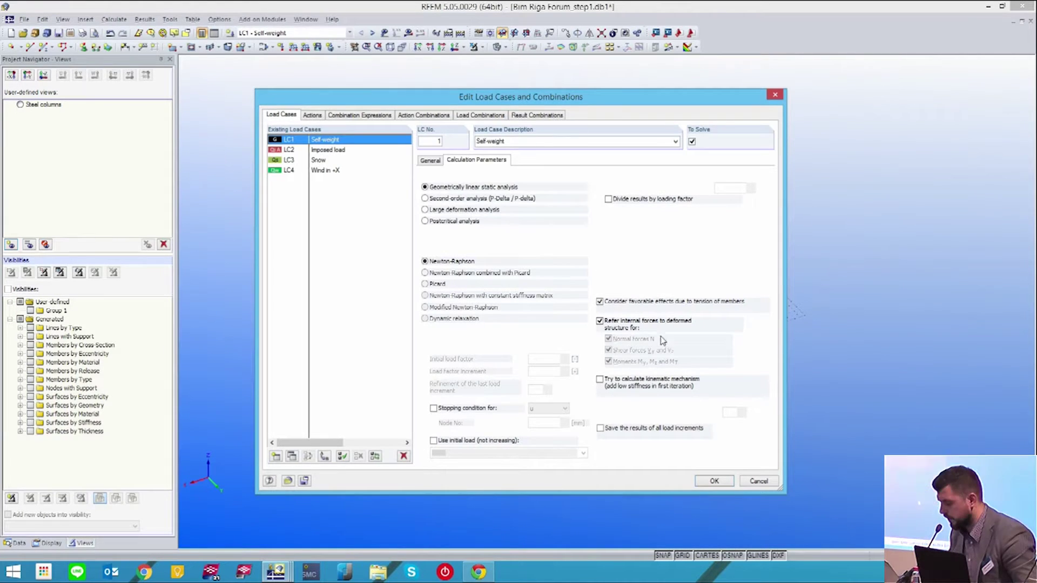
click(714, 480)
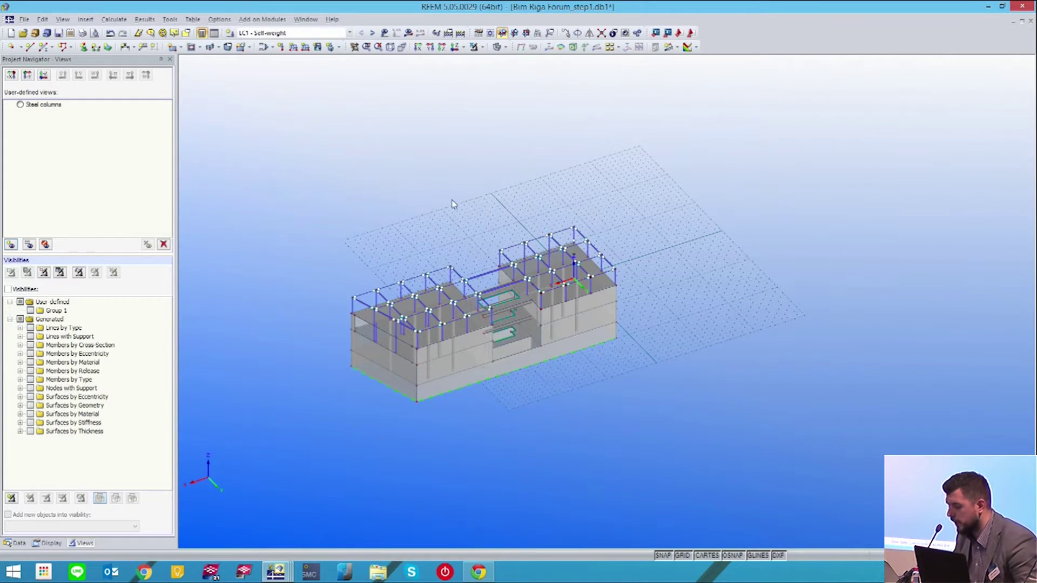
- Examine the building up close and look through the available free load types and load generators, including snow and wind loads
scroll(398, 192, up, 2)
ctrl+middle_drag(400, 193, 402, 143)
ctrl+middle_drag(441, 220, 386, 189)
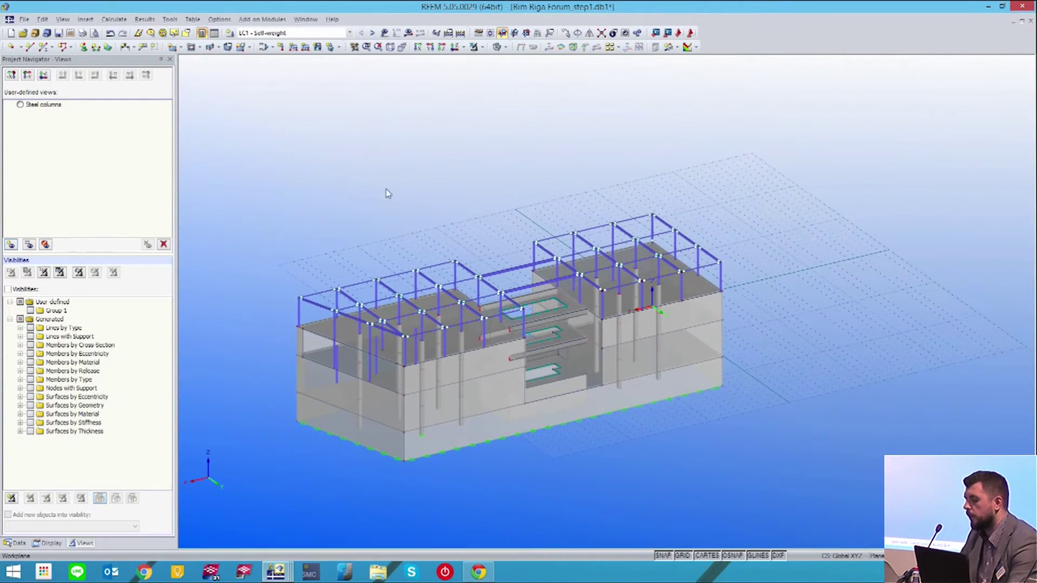
click(339, 48)
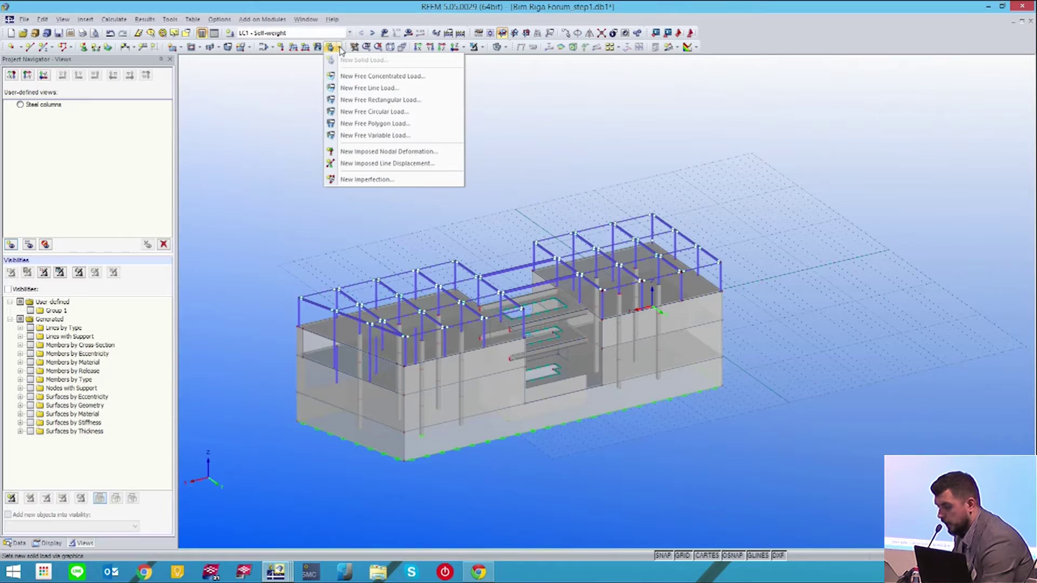
click(274, 60)
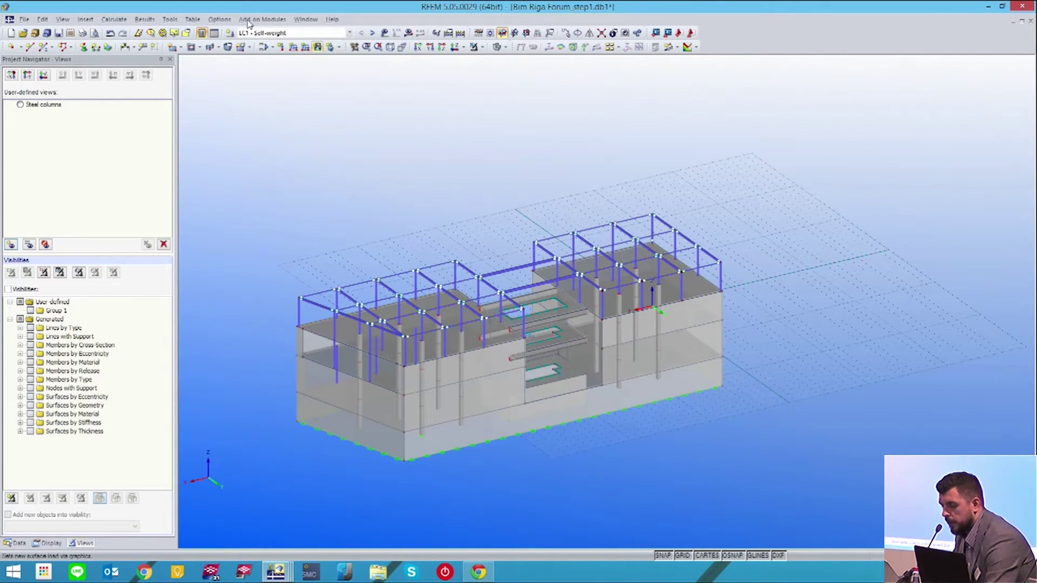
click(172, 20)
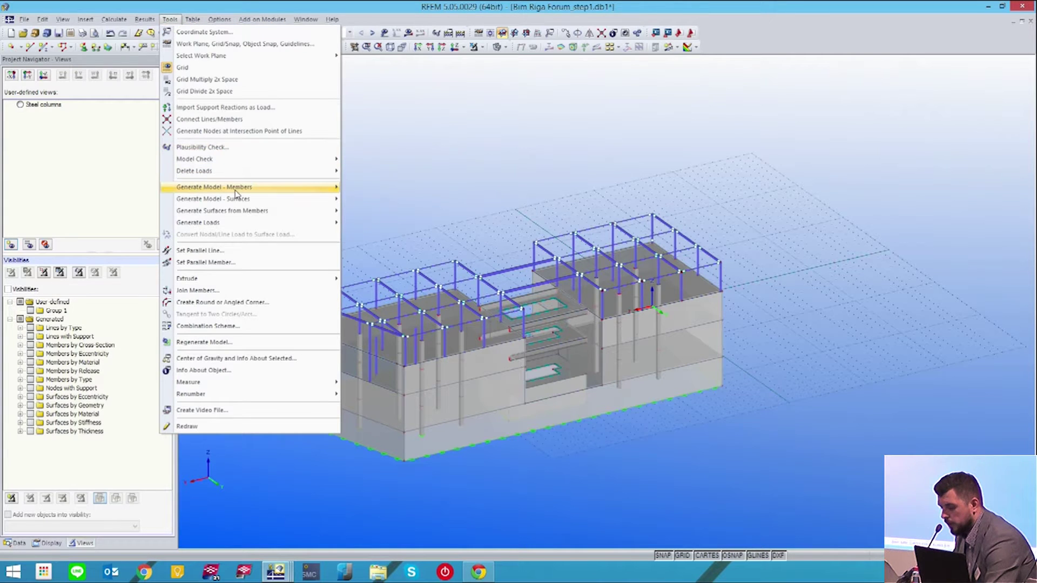
mouse_move(245, 227)
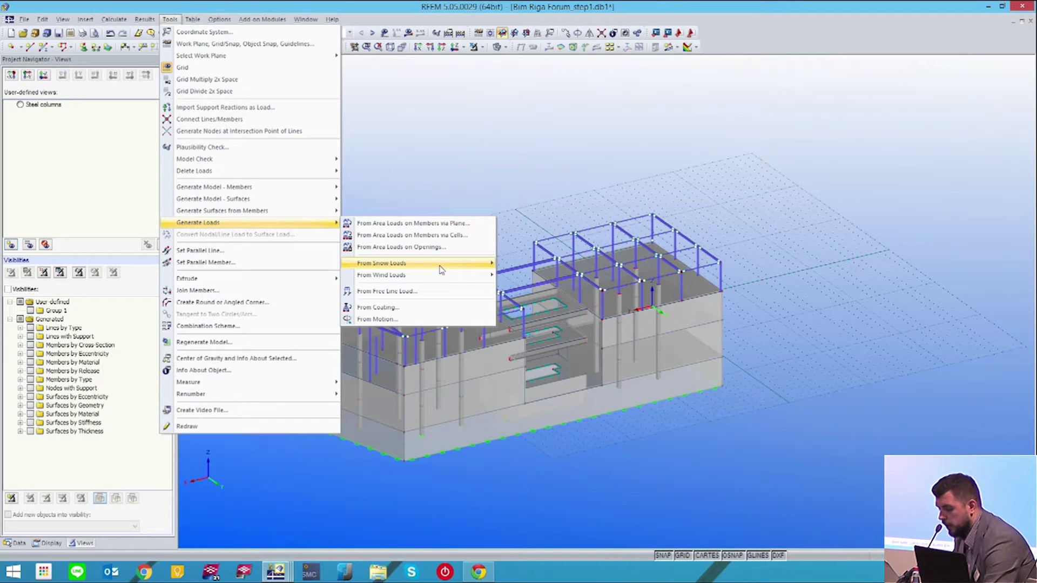
mouse_move(441, 269)
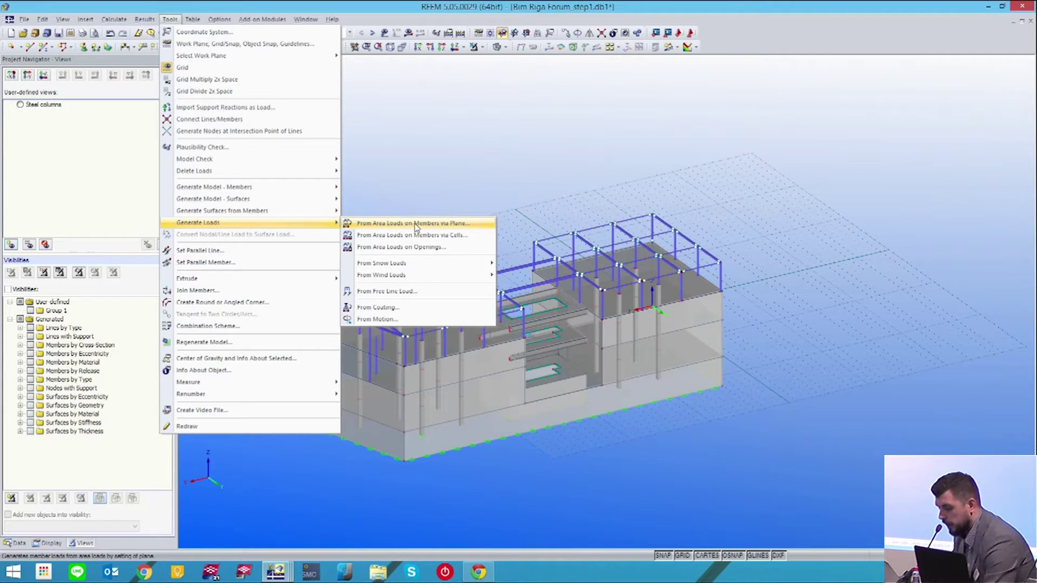
click(438, 194)
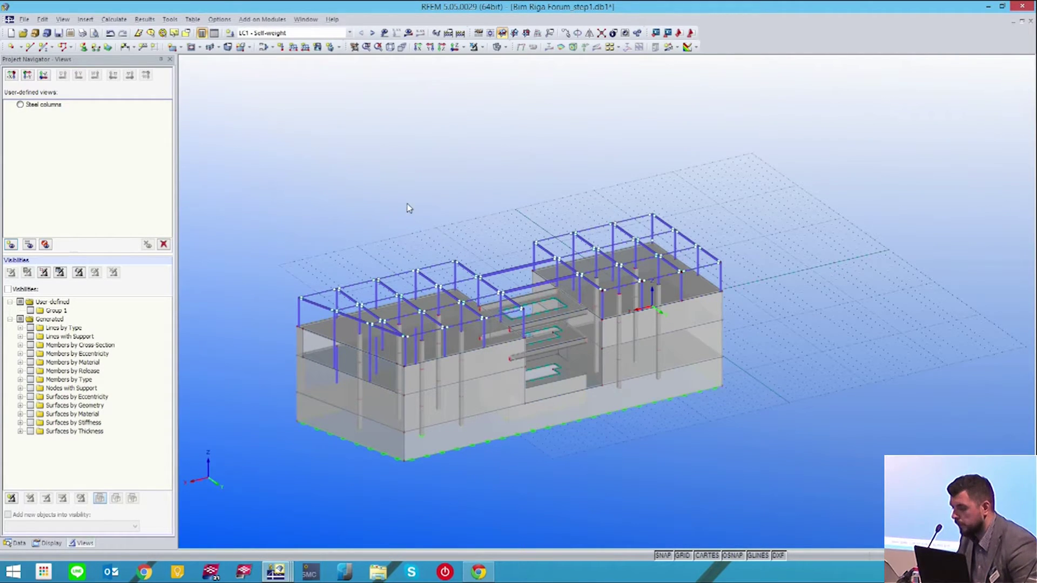
- Start converting area loads to member loads via planes and define the load plane by corner nodes 211, 215, 275 and 278 of the roof
click(318, 48)
drag(618, 112, 779, 137)
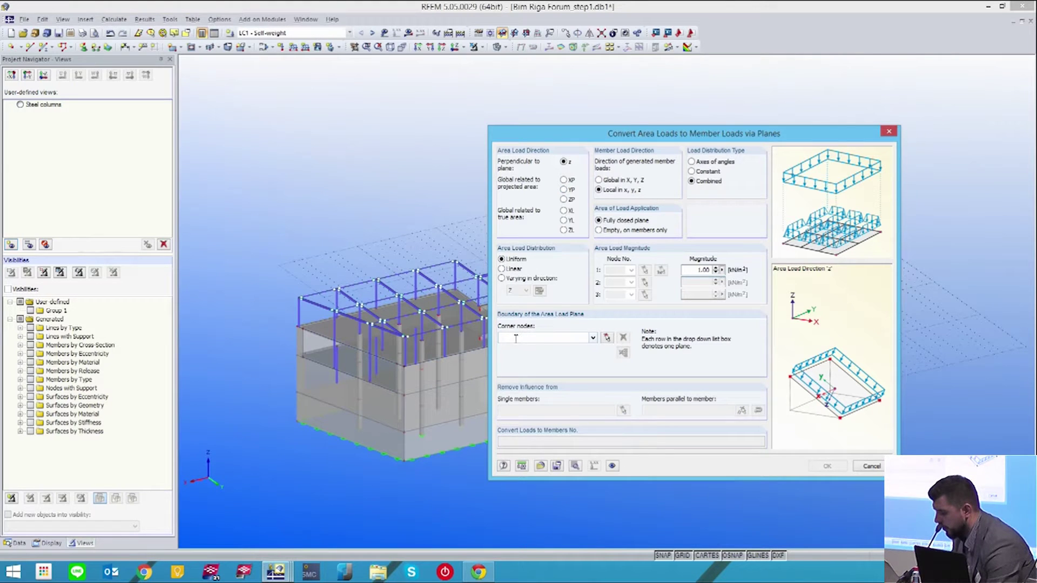
drag(614, 135, 695, 133)
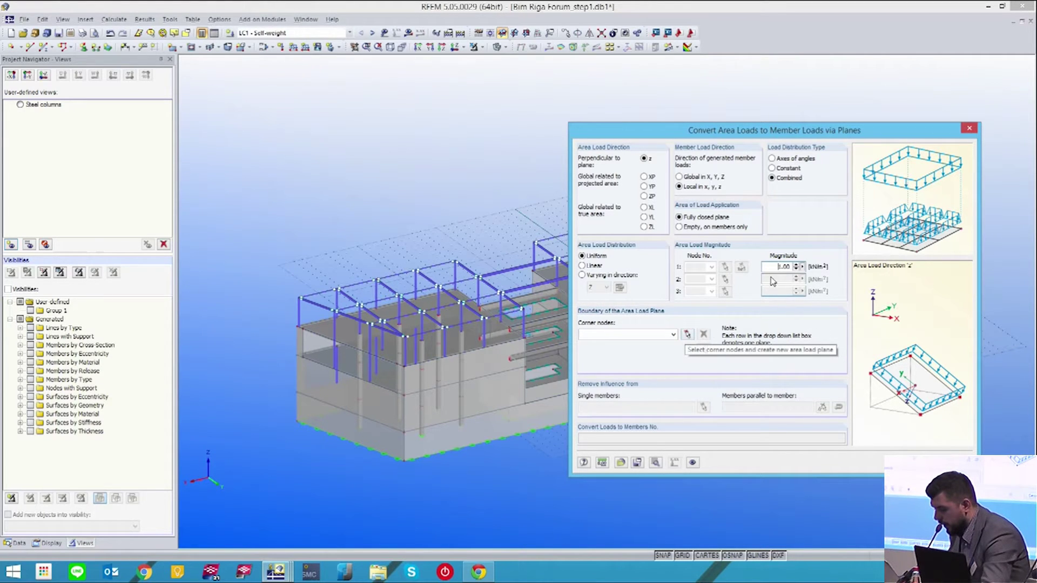
click(687, 334)
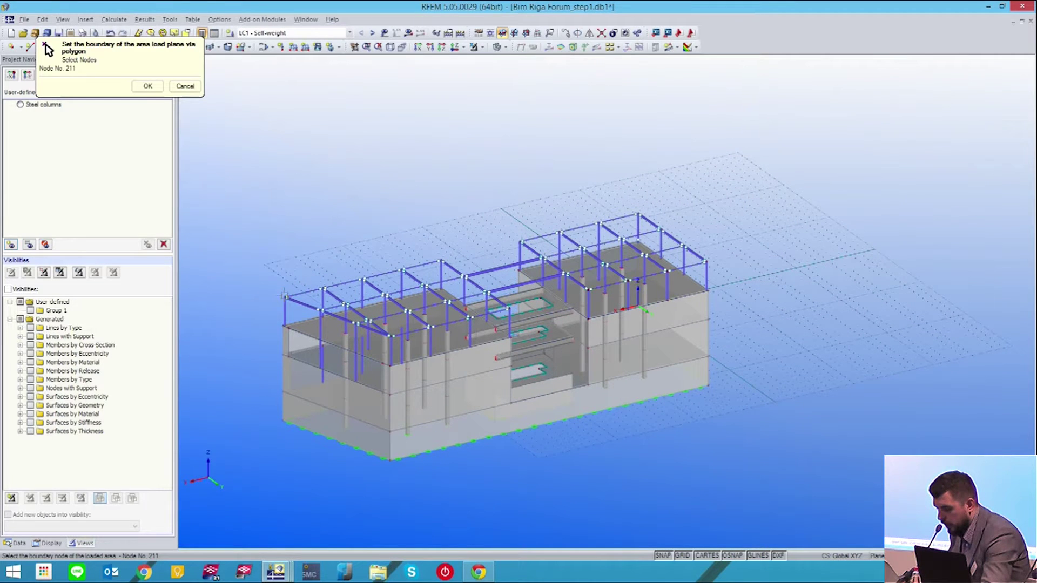
scroll(508, 306, up, 5)
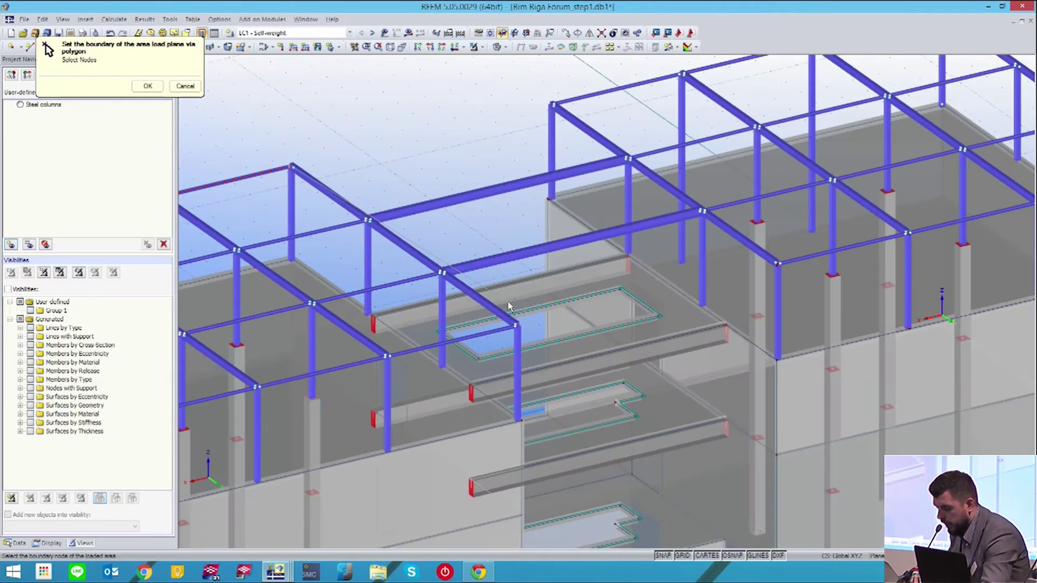
scroll(667, 273, down, 5)
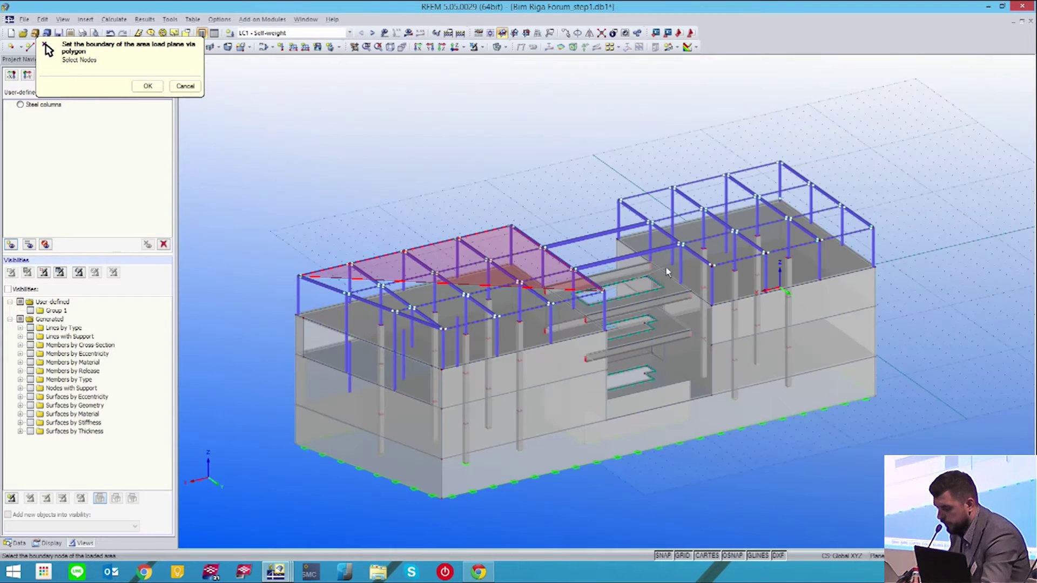
scroll(442, 323, up, 2)
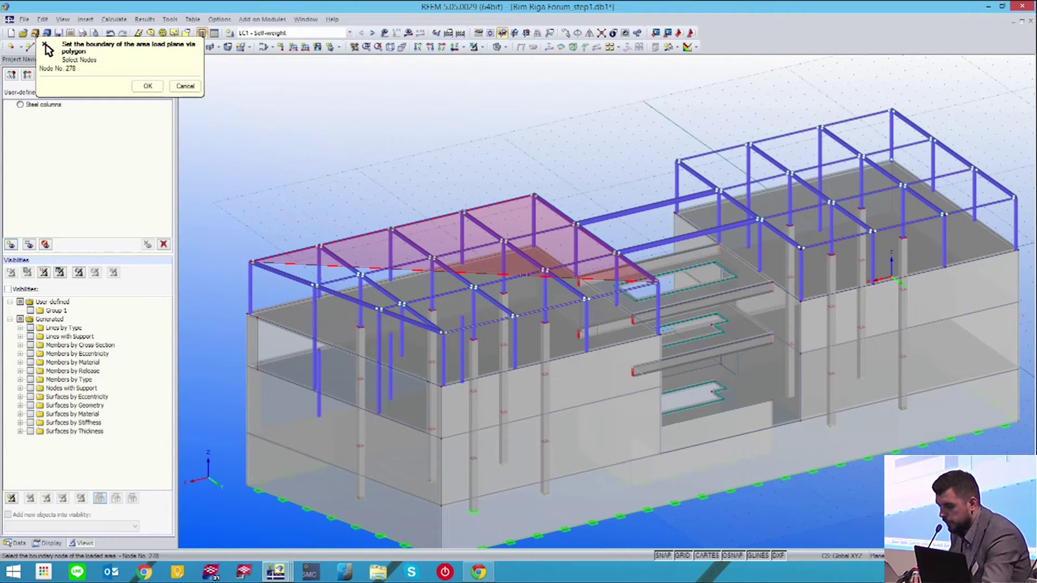
click(147, 86)
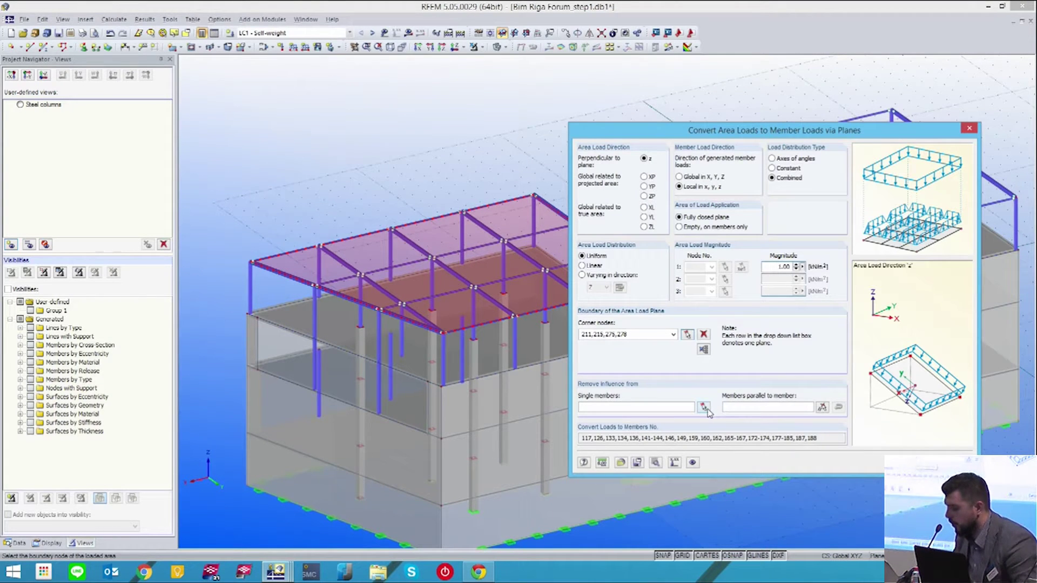
- Remove the purlins and edge beams between the rafters from the load influence, leaving only members 117, 141, 172-174, 177-185, 187 and 188 loaded
click(704, 407)
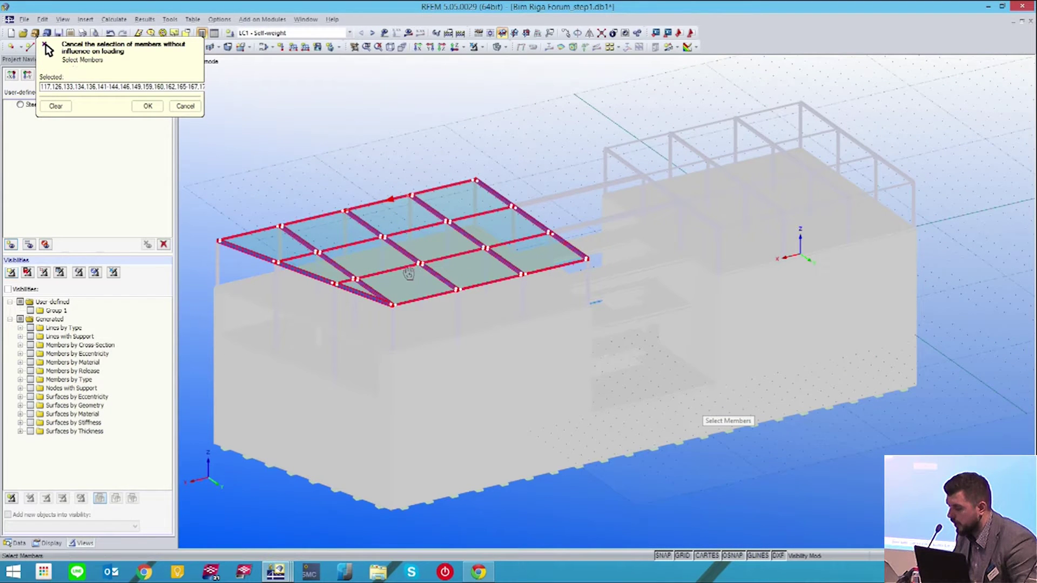
ctrl+middle_drag(411, 273, 430, 241)
click(433, 156)
click(381, 176)
click(313, 204)
click(257, 228)
click(301, 265)
click(342, 246)
click(423, 214)
click(447, 203)
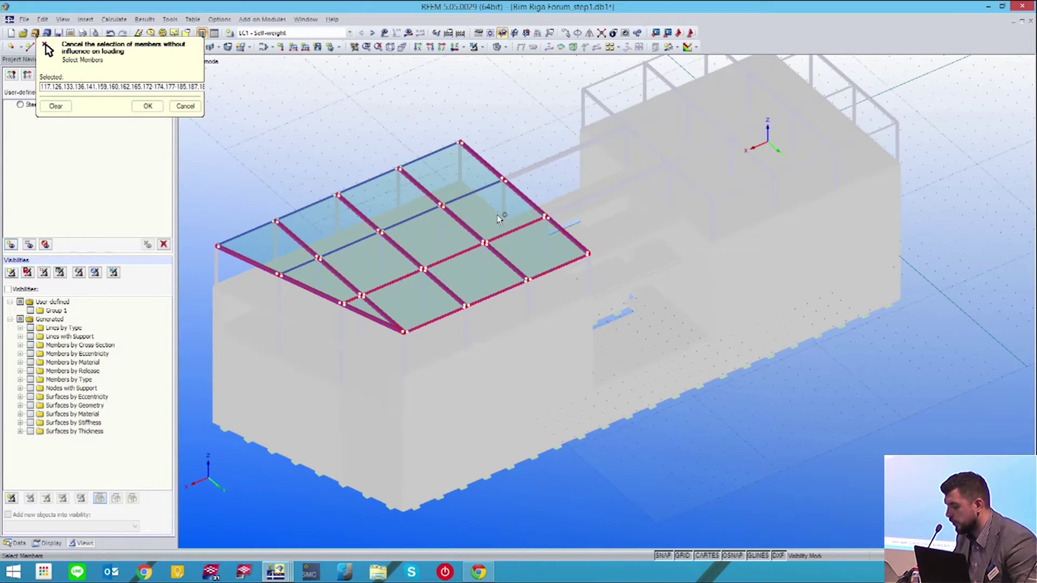
click(515, 229)
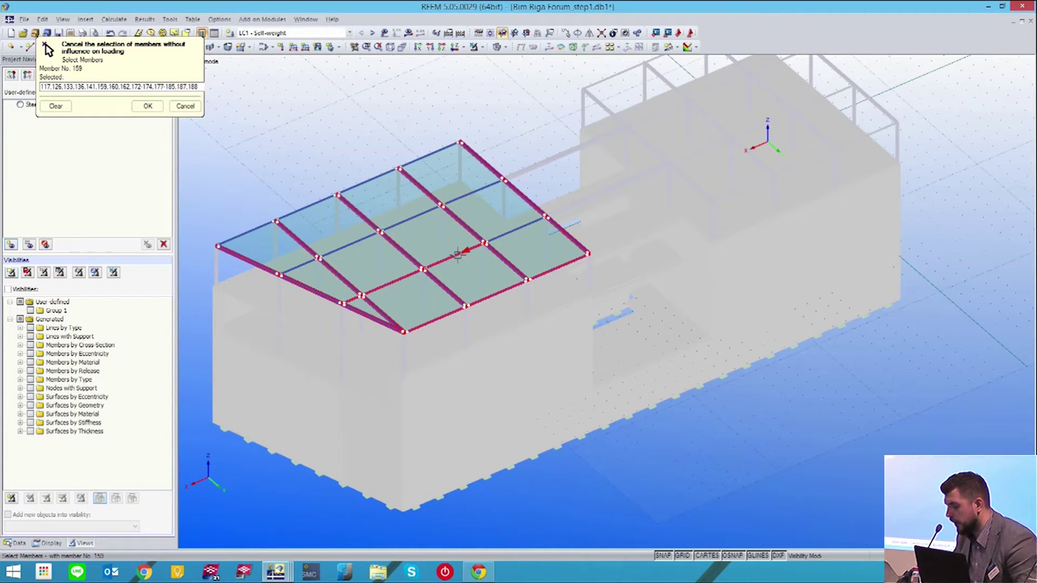
click(458, 254)
click(414, 273)
scroll(357, 297, up, 2)
click(355, 295)
click(463, 323)
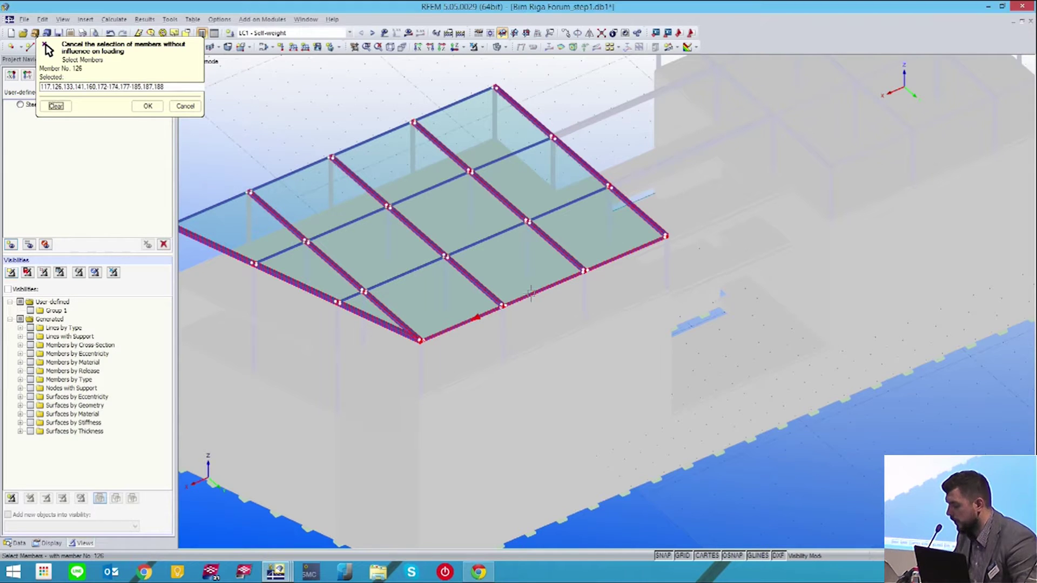
click(601, 276)
scroll(649, 300, down, 2)
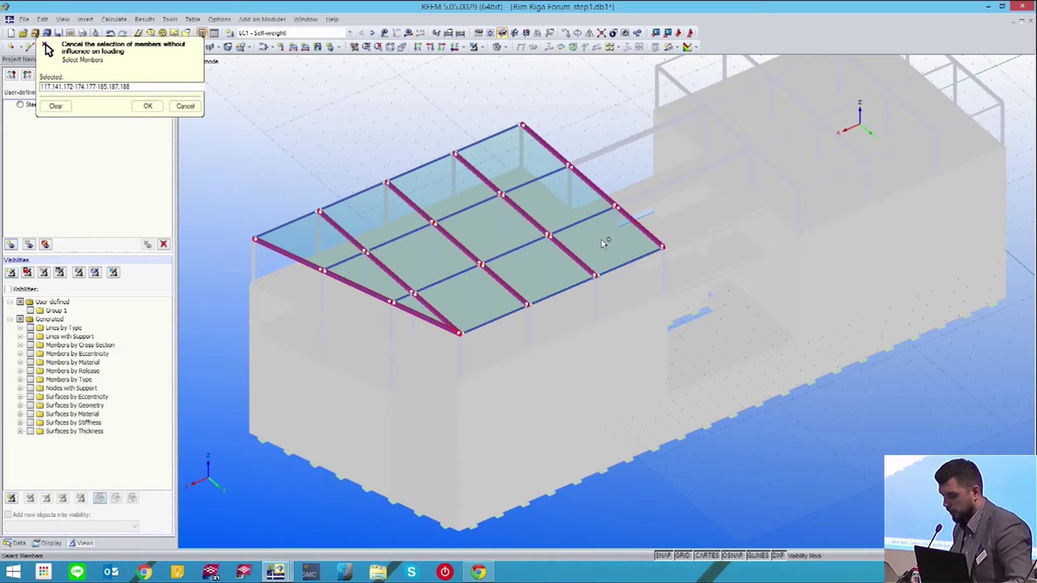
scroll(602, 243, down, 2)
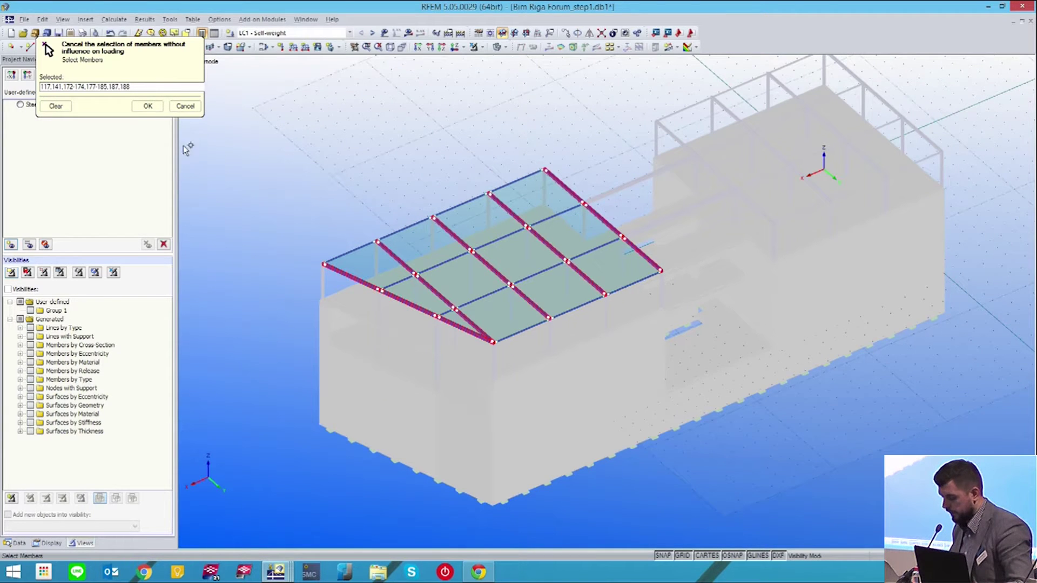
click(147, 107)
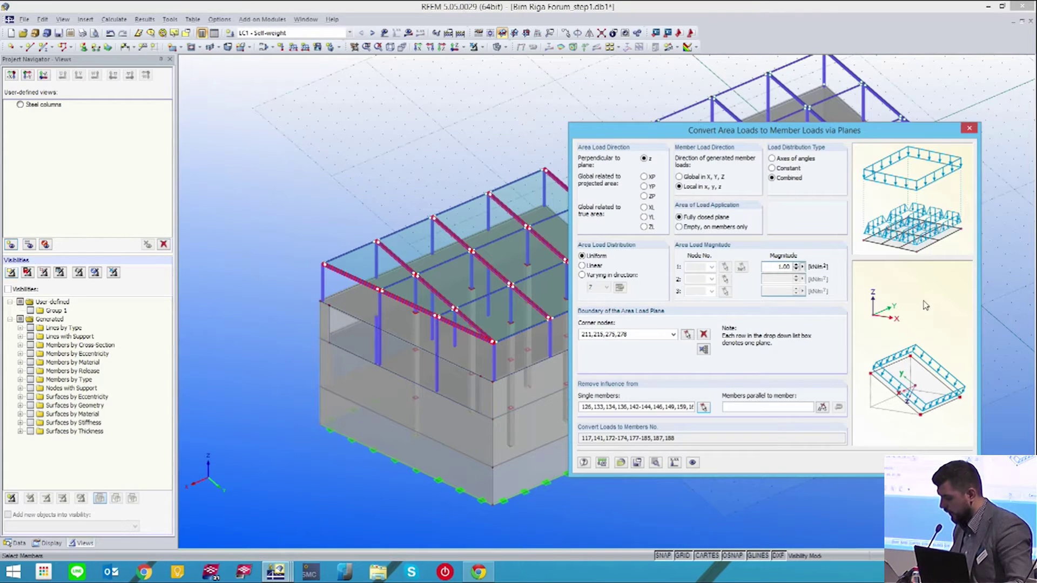
- Generate the roof member loads from the 1.00 kN/m² uniform area load and accept the conversion information
click(910, 463)
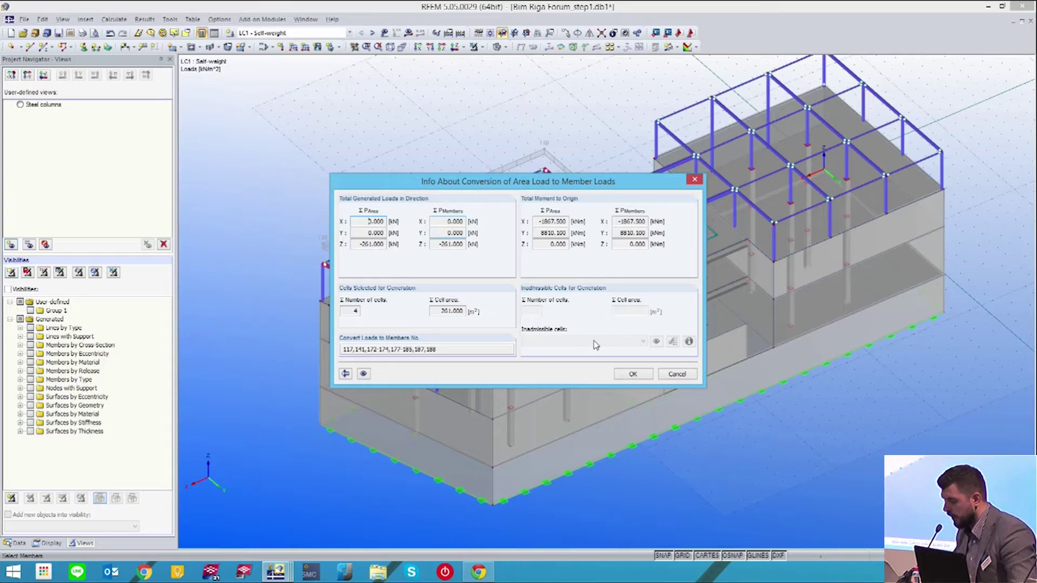
click(627, 374)
ctrl+middle_drag(497, 174, 484, 119)
scroll(472, 144, up, 3)
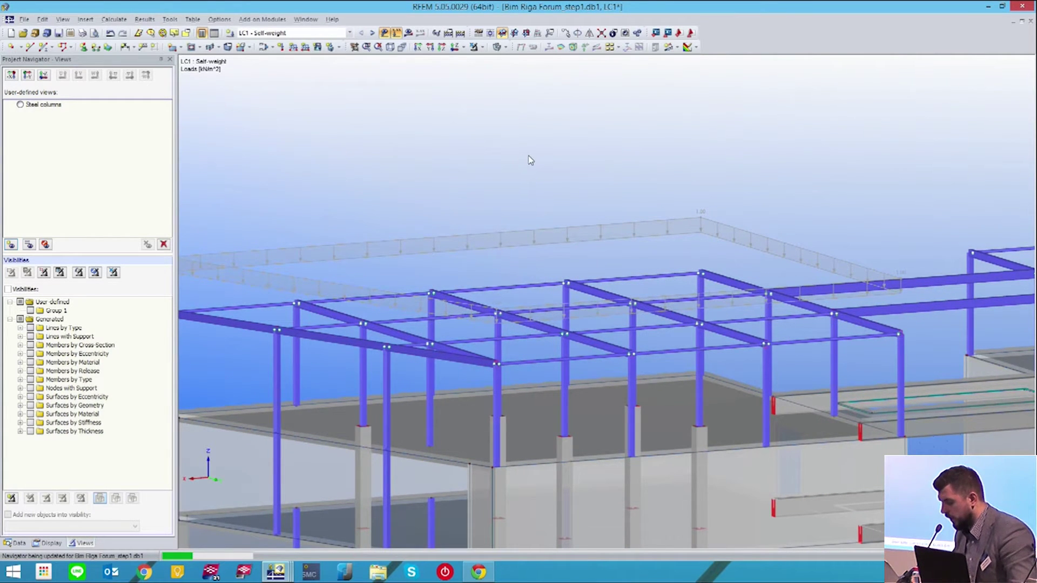
scroll(528, 155, down, 5)
mouse_move(480, 176)
ctrl+middle_down()
mouse_move(480, 208)
mouse_move(485, 172)
ctrl+middle_up()
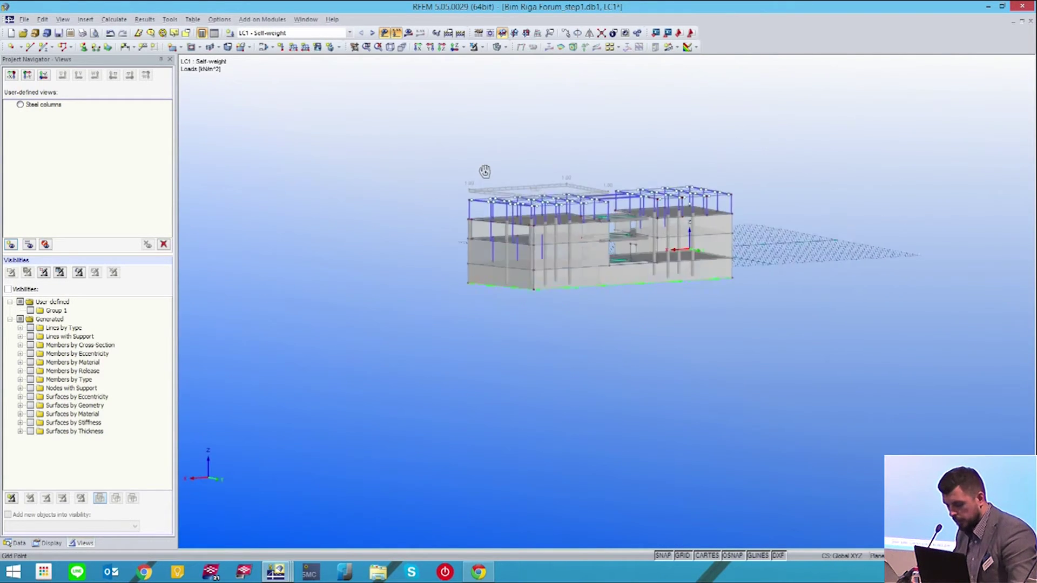
- Set the load display to show the generated loads separately as member loads
click(18, 543)
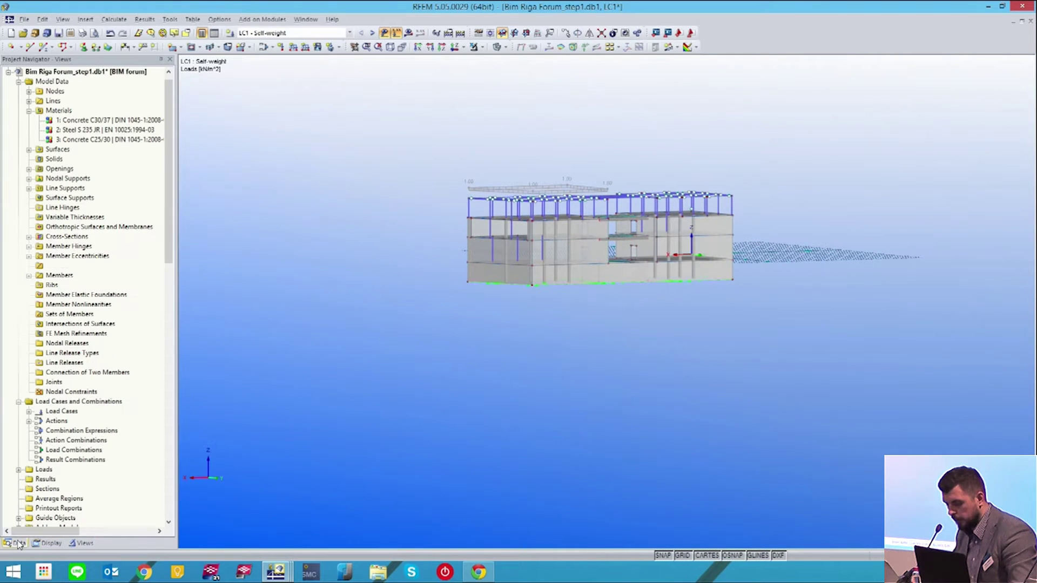
drag(168, 152, 163, 391)
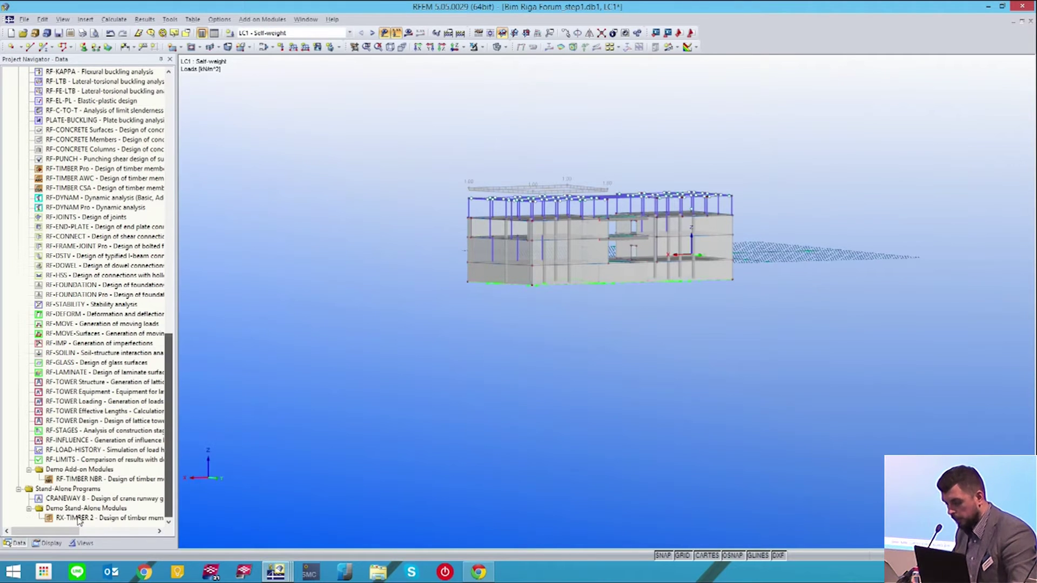
click(48, 542)
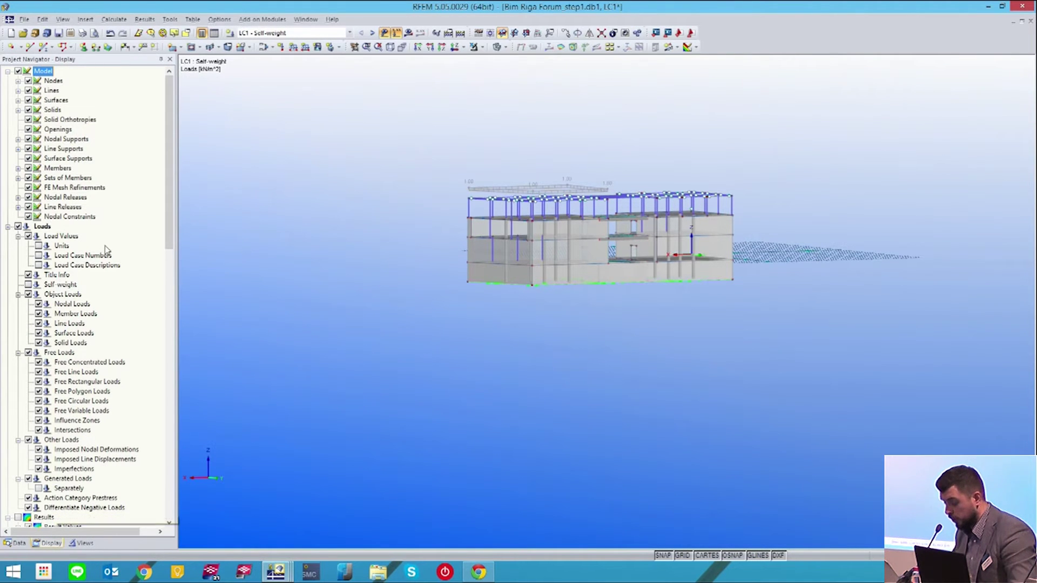
mouse_move(354, 247)
ctrl+middle_down()
mouse_move(349, 290)
mouse_move(358, 252)
ctrl+middle_up()
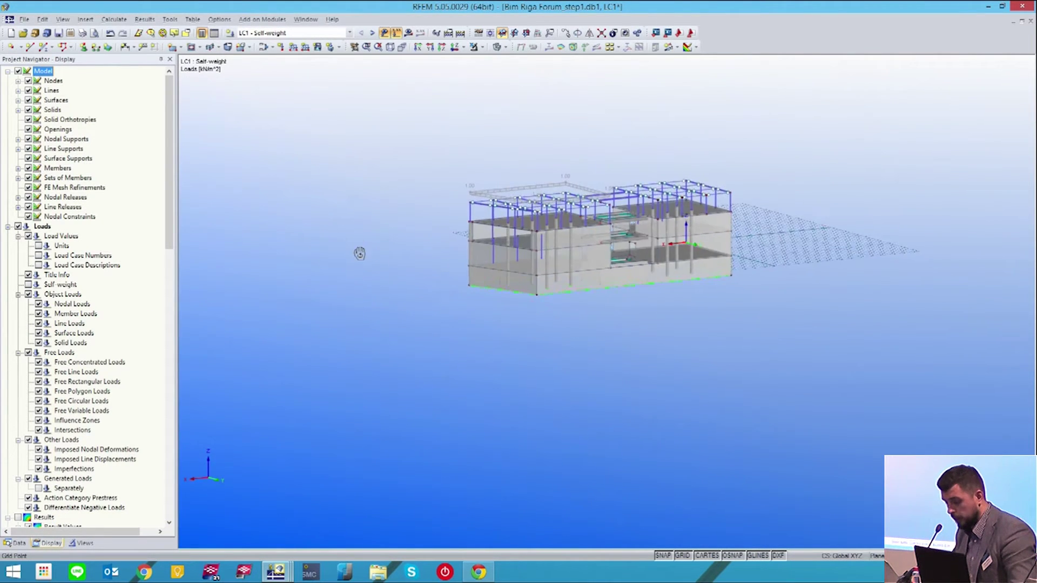
scroll(524, 210, up, 2)
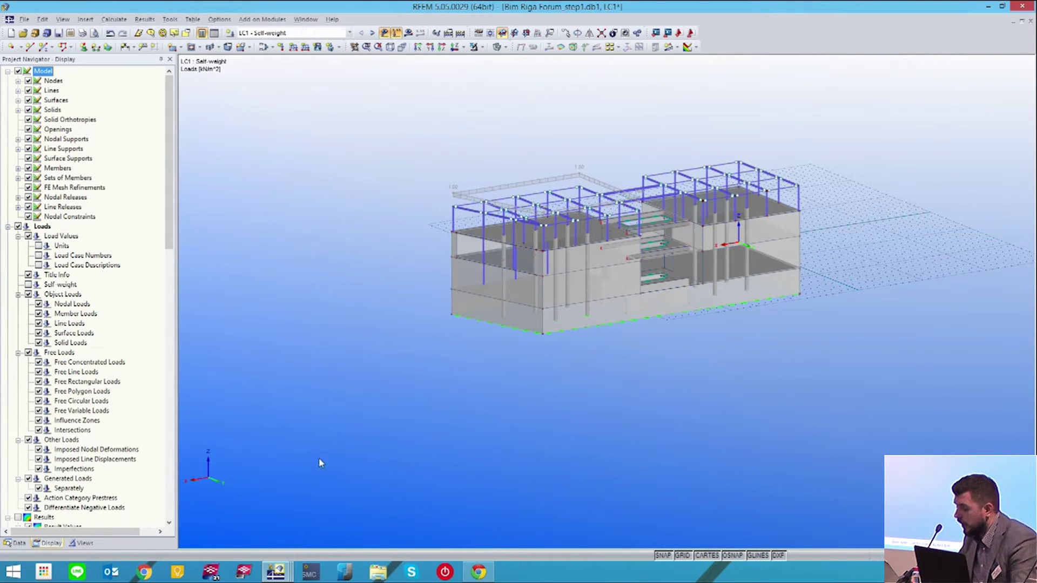
- Examine the distribution of the generated member loads on the roof rafters from several angles
ctrl+middle_drag(403, 293, 413, 324)
scroll(553, 265, up, 5)
ctrl+middle_drag(555, 264, 553, 275)
scroll(569, 232, down, 2)
ctrl+middle_drag(570, 232, 594, 189)
middle_drag(517, 157, 562, 271)
scroll(503, 229, down, 5)
scroll(523, 269, up, 5)
middle_drag(389, 268, 352, 252)
scroll(352, 252, down, 3)
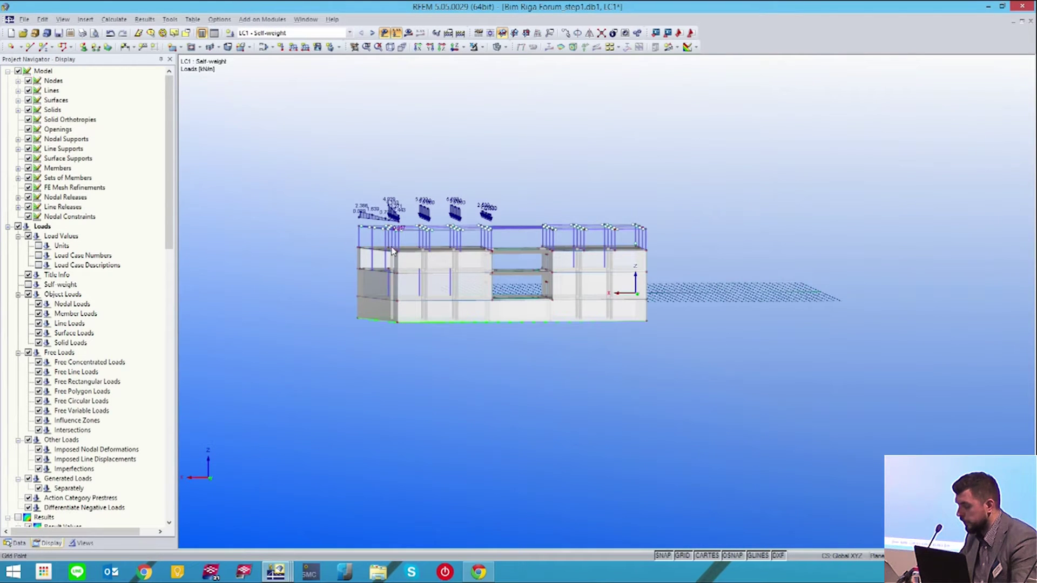
- Select the uppermost floor slabs and isolate them using visibility by selected objects
click(652, 265)
ctrl+middle_drag(589, 336, 616, 373)
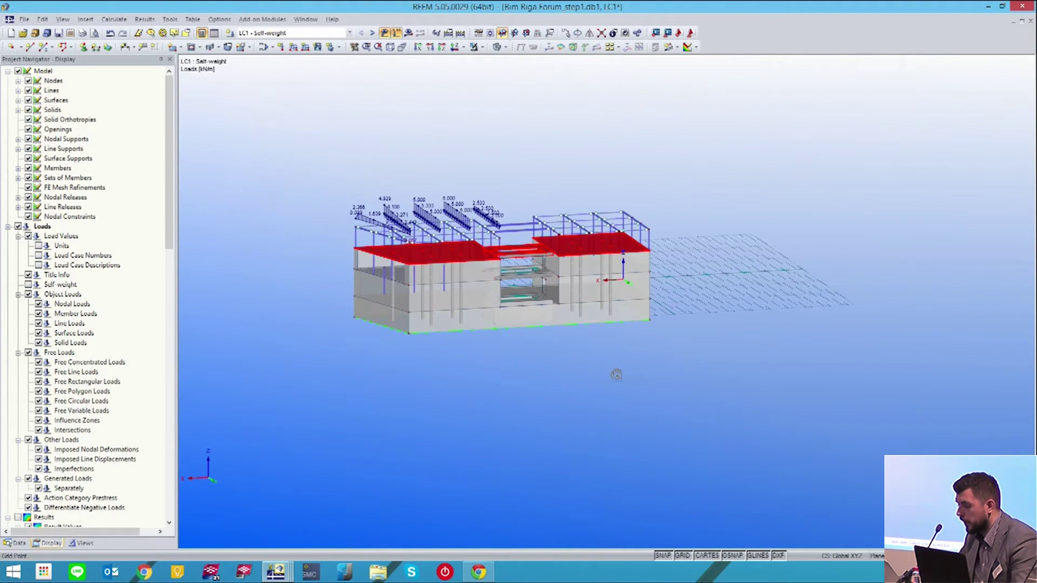
click(481, 47)
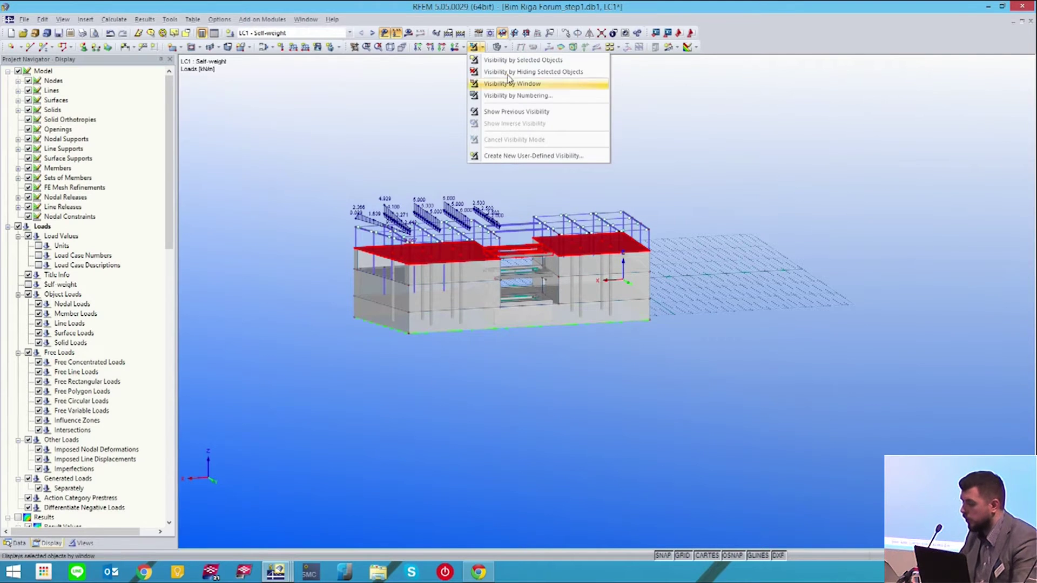
click(509, 61)
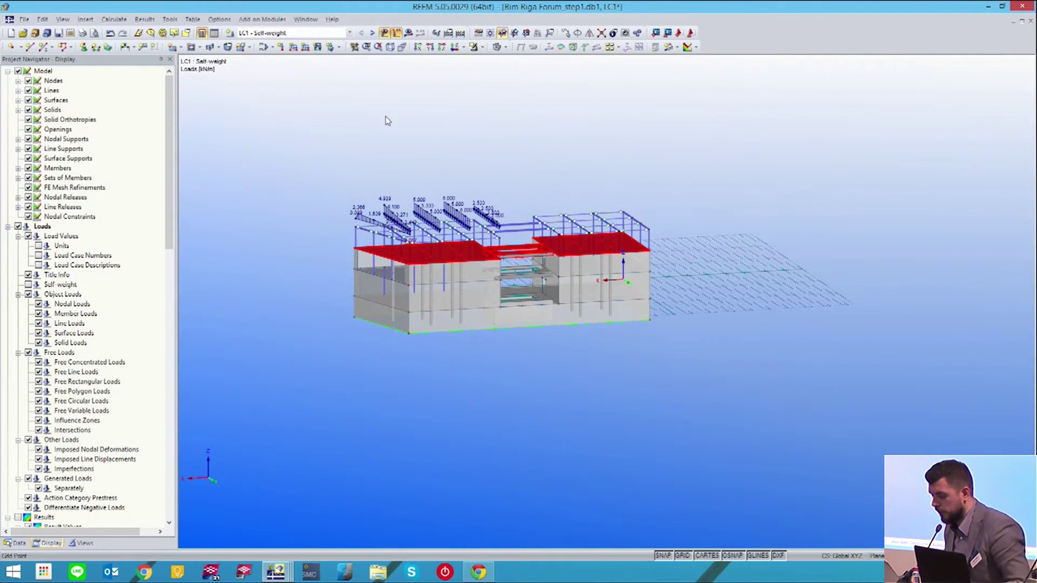
ctrl+middle_drag(375, 129, 395, 139)
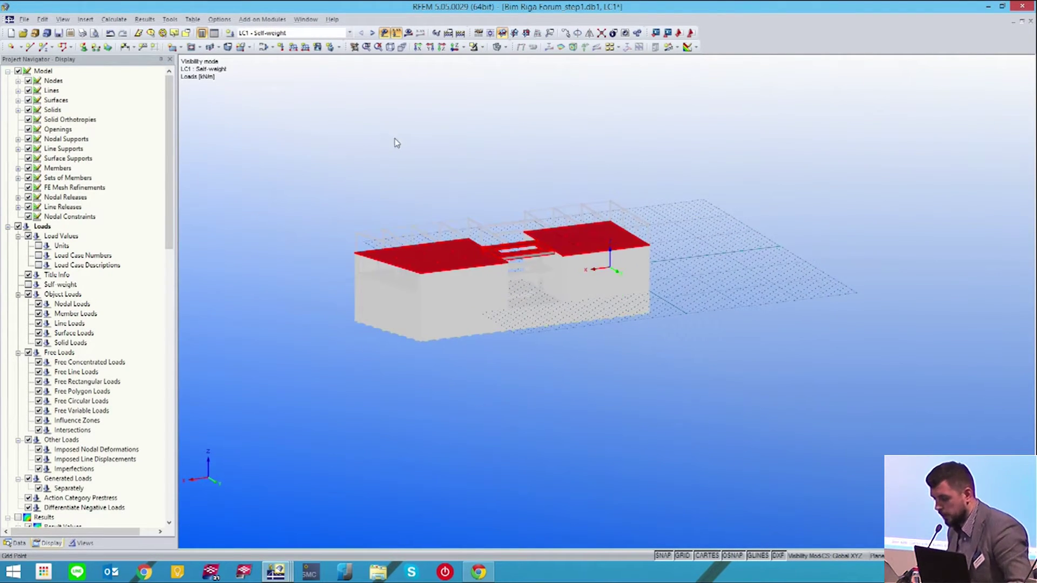
- Apply a uniform surface force load of -1 kN/m² in global direction ZL to surfaces 17, 19 and 22
click(317, 47)
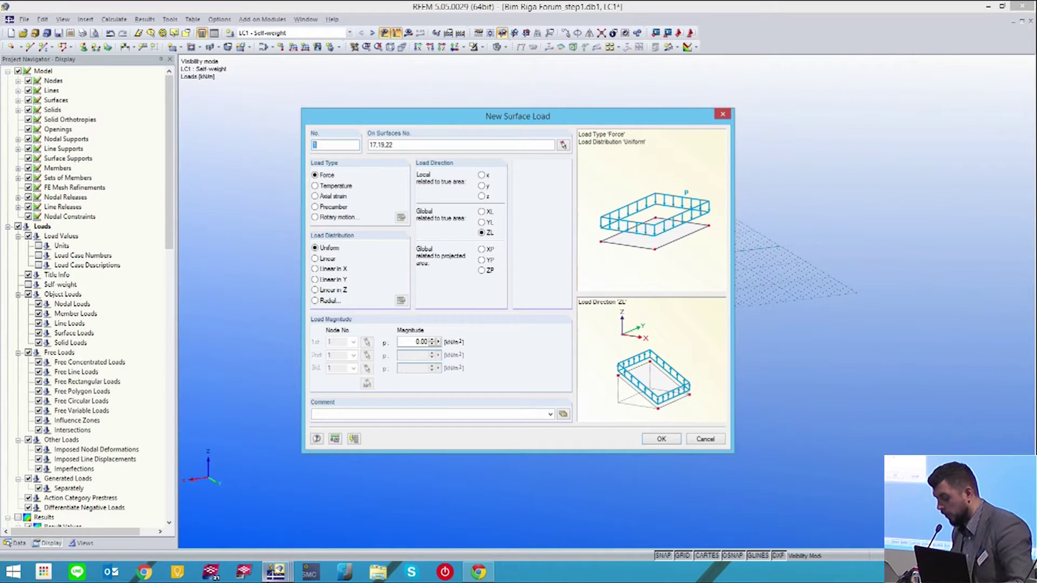
mouse_move(276, 579)
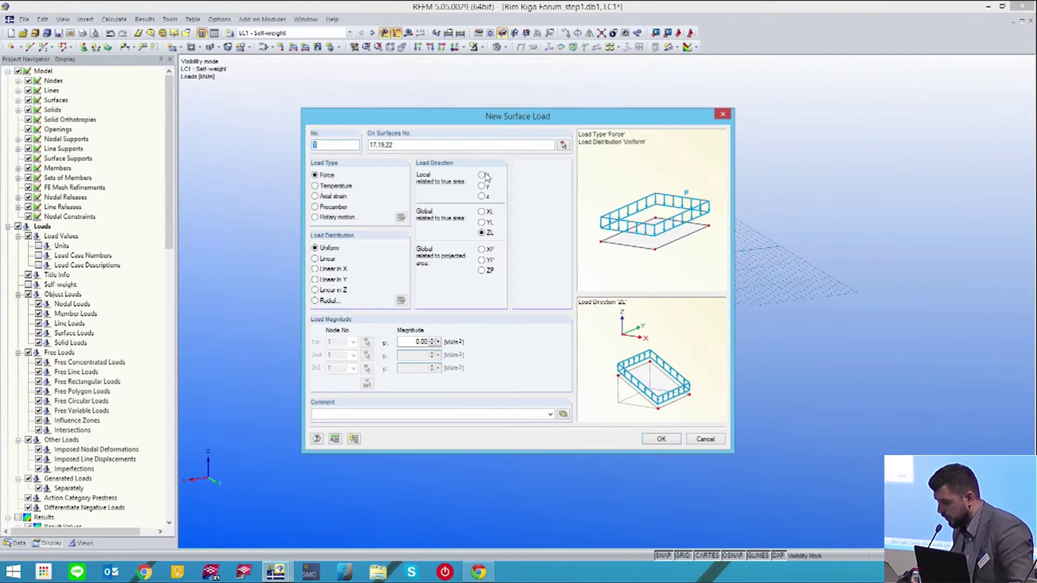
drag(487, 125, 459, 124)
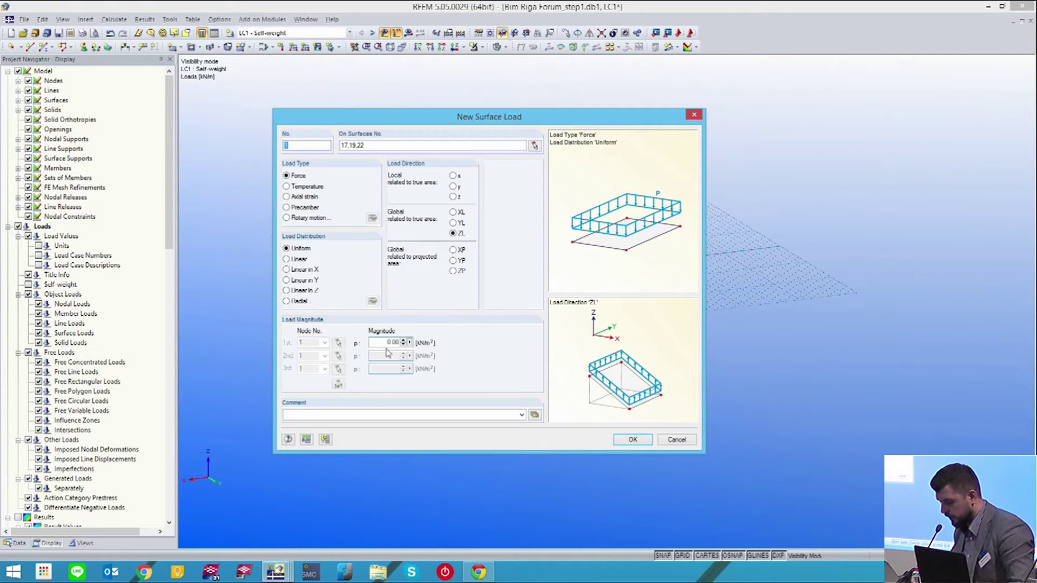
text(1)
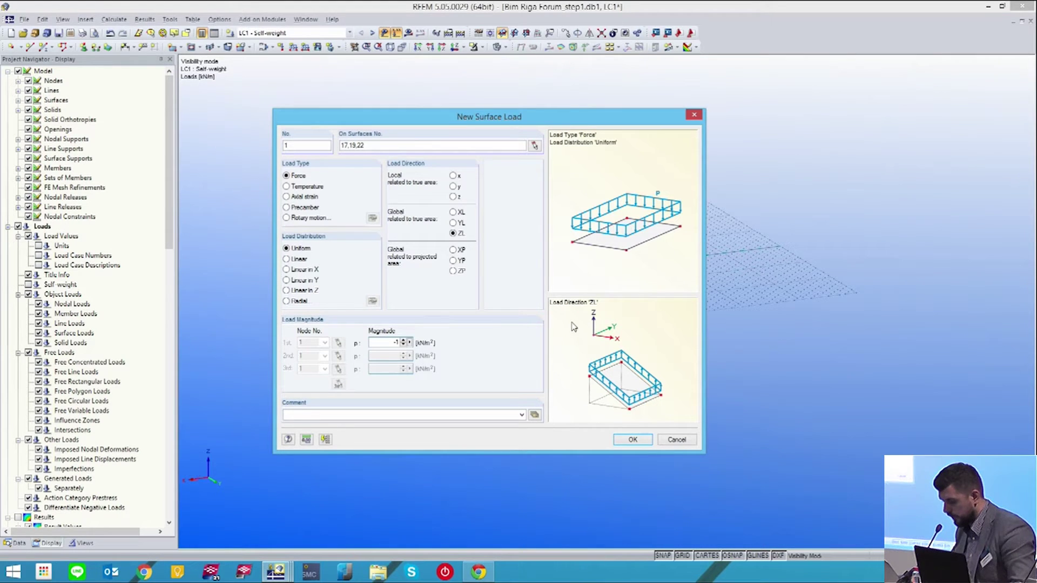
click(630, 440)
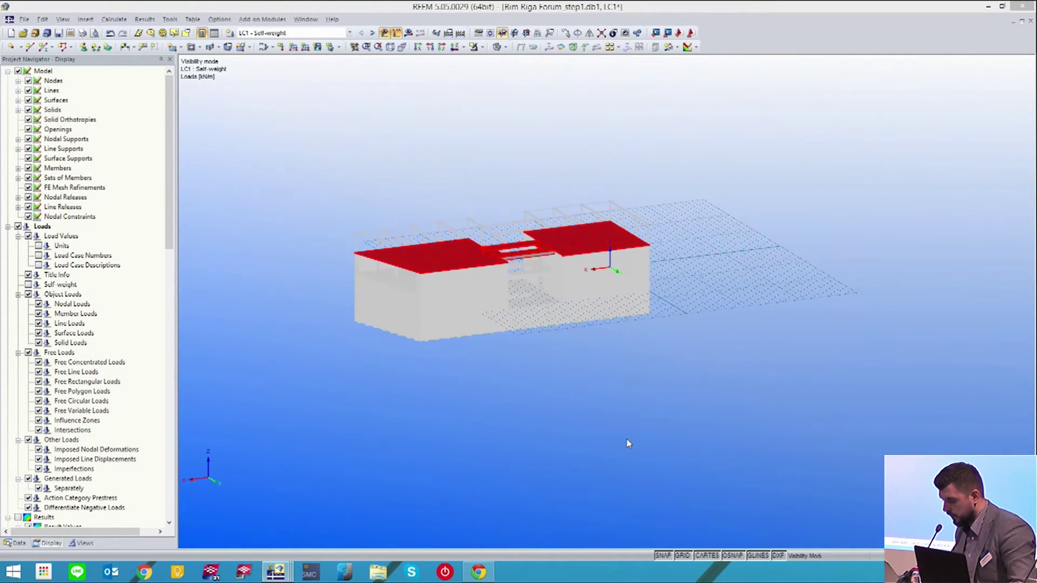
click(447, 255)
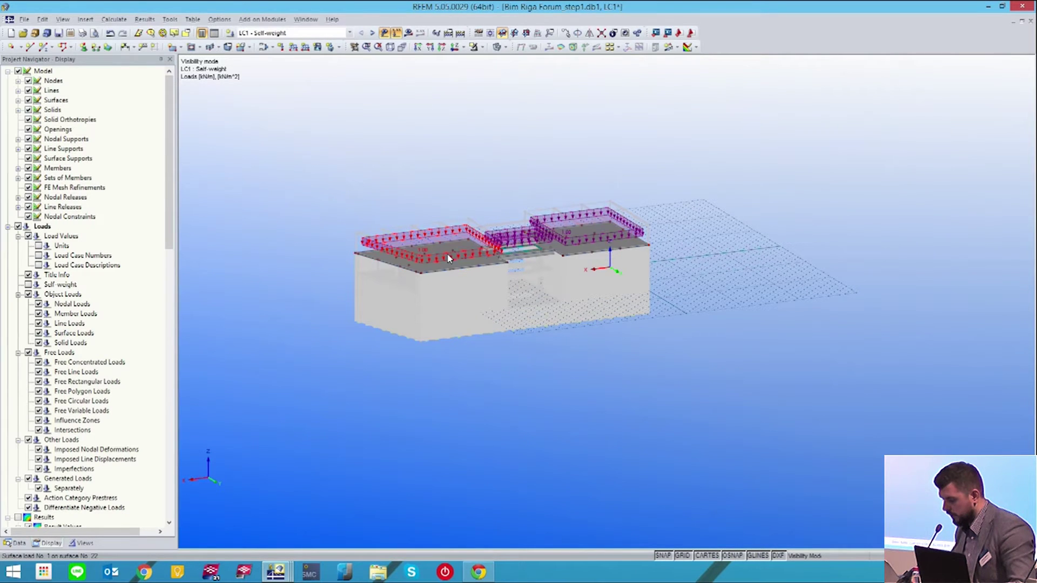
- Switch to the prepared model Bim Riga Forum_step1.1 and view its LC1 loads
ctrl+middle_drag(568, 287, 530, 192)
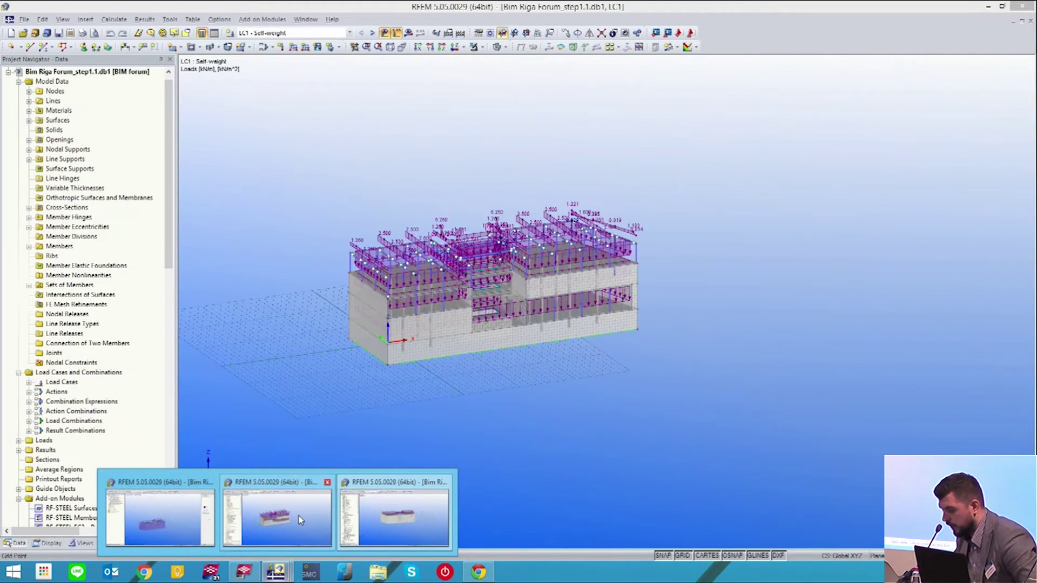
click(300, 518)
mouse_move(512, 377)
ctrl+middle_down()
mouse_move(568, 354)
mouse_move(504, 426)
mouse_move(494, 381)
ctrl+middle_up()
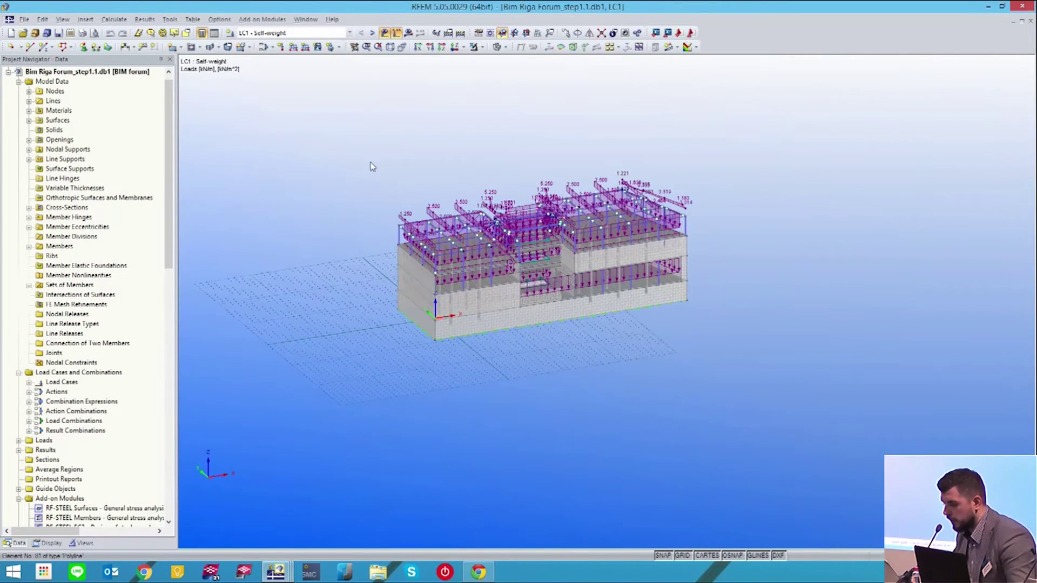
- Display the loads of LC2 Imposed load and LC3 Snow and view them on the building
click(350, 33)
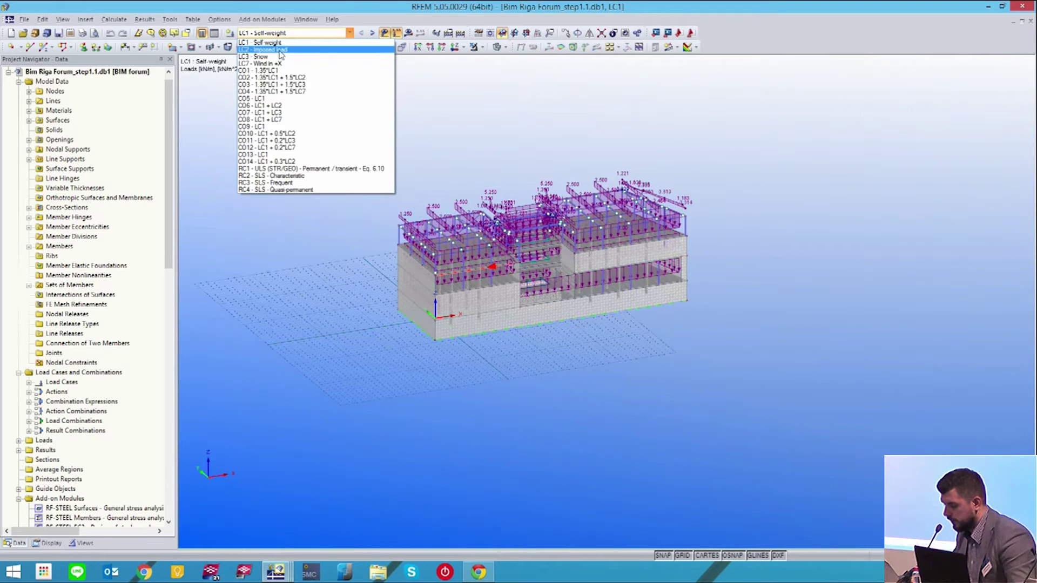
click(278, 51)
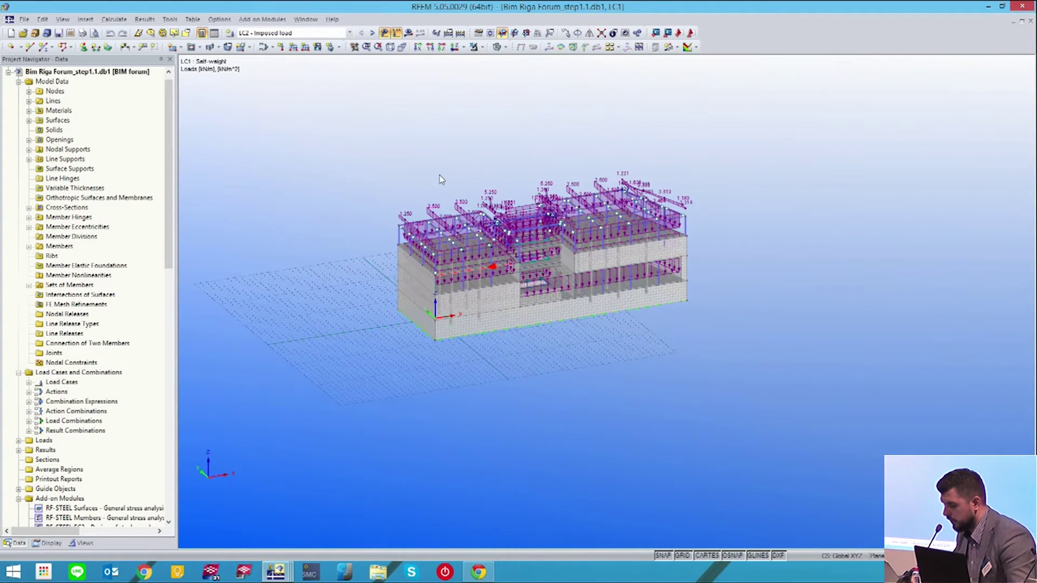
ctrl+middle_drag(462, 176, 501, 182)
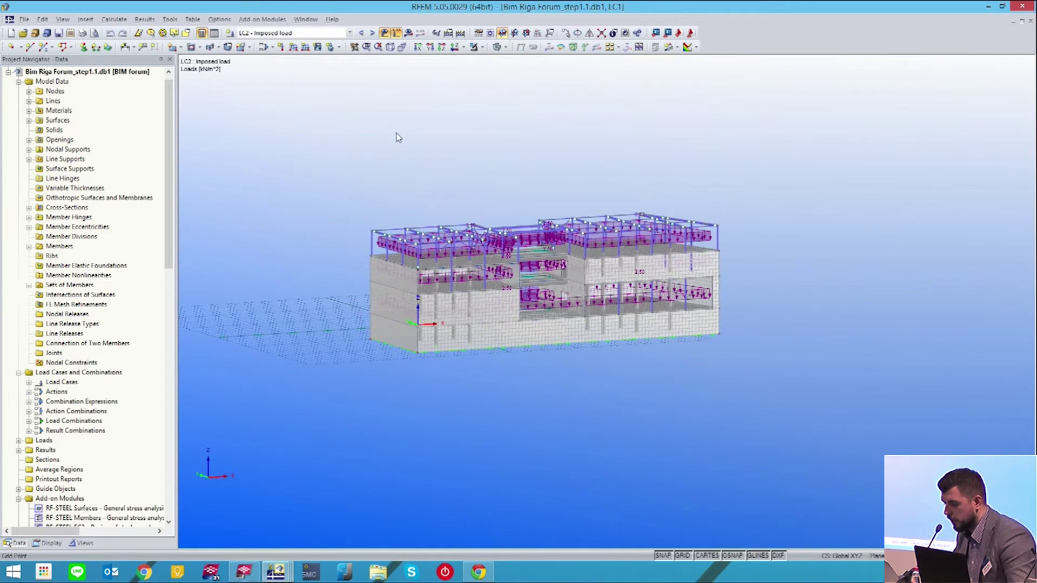
click(350, 34)
click(294, 58)
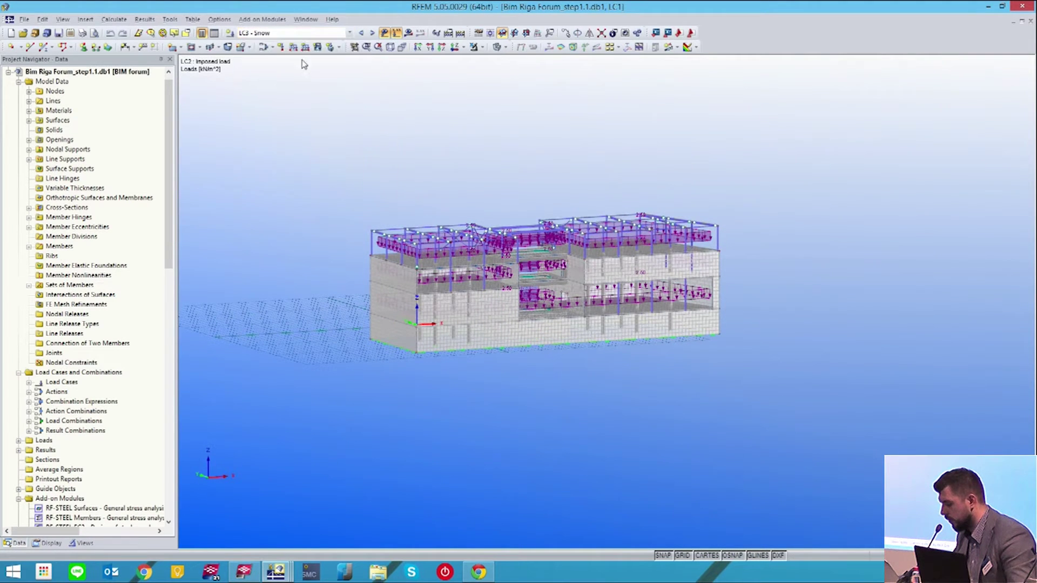
ctrl+middle_drag(414, 161, 418, 192)
- Display the loads of LC7 Wind in +X and view them on the building
click(350, 32)
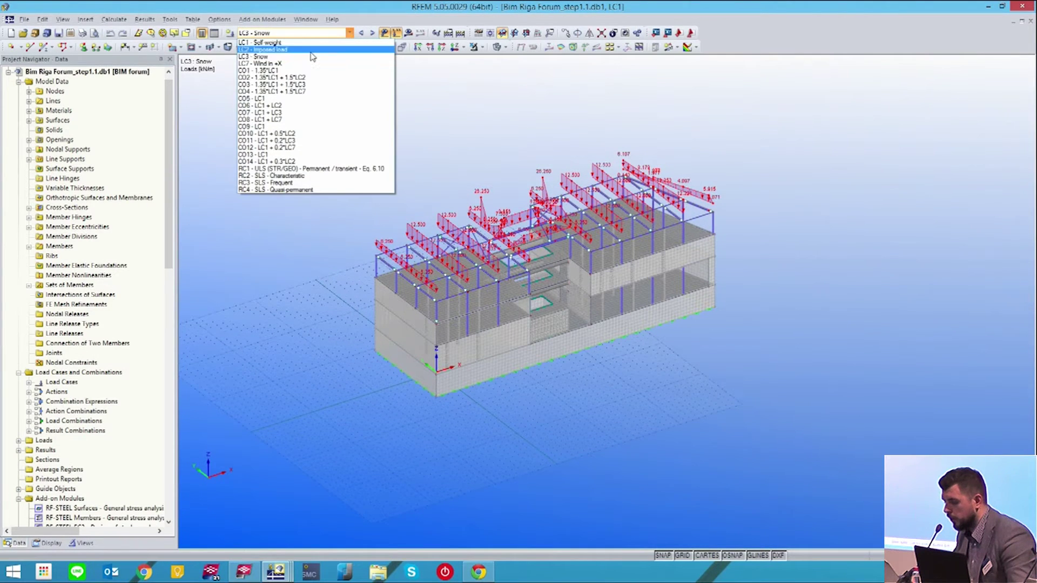
click(268, 64)
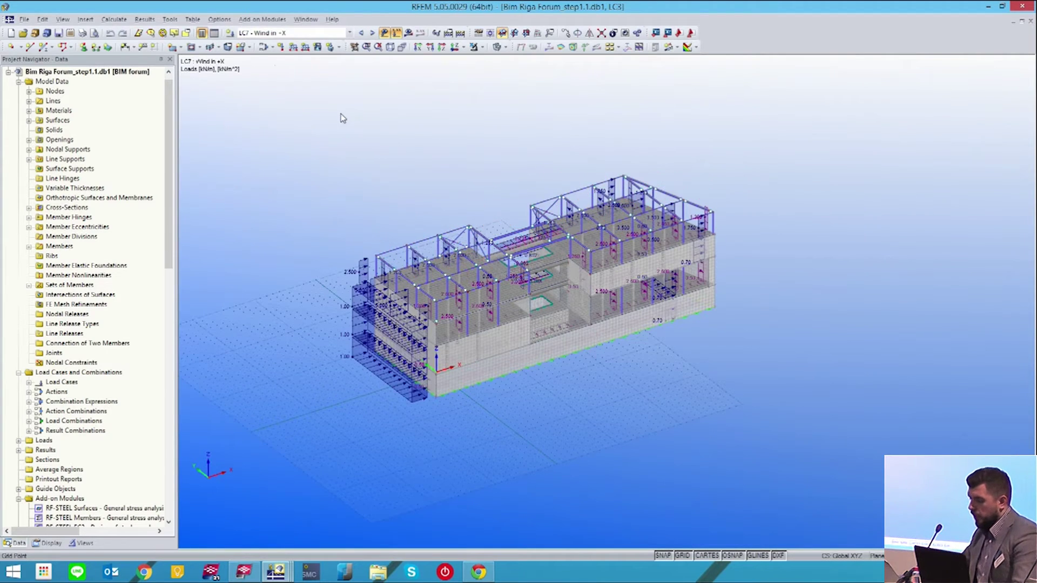
ctrl+middle_drag(283, 106, 389, 121)
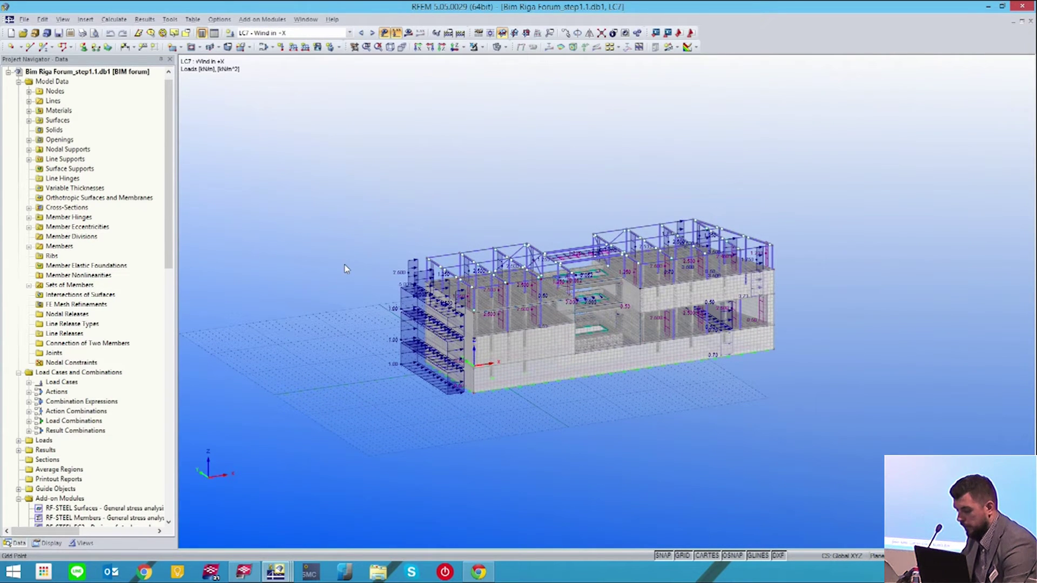
- Switch to the Bim Riga Forum_step1 model, look over its display options and slab loads, and return to Bim Riga Forum_step1.1
mouse_move(275, 572)
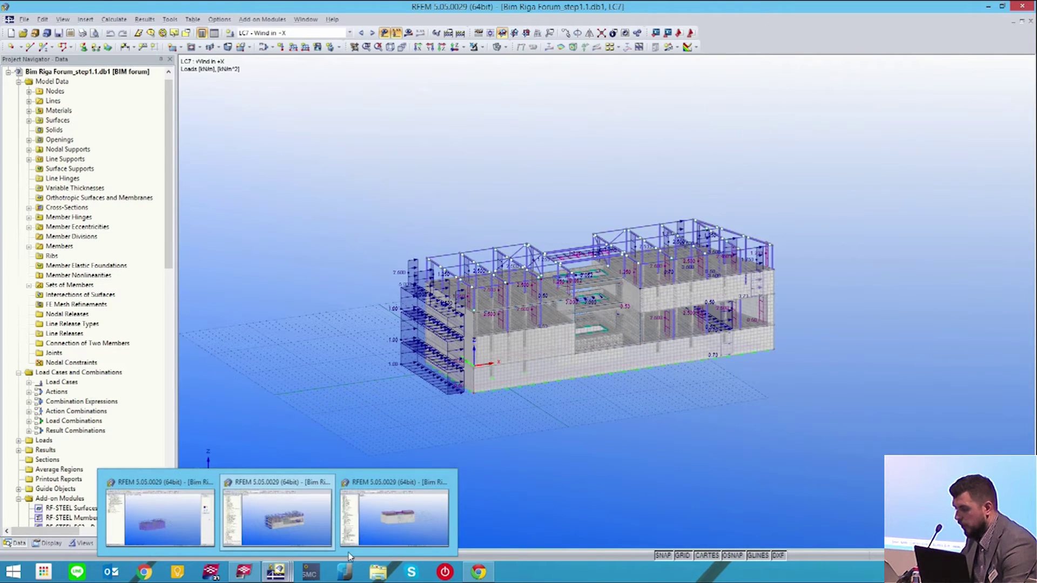
click(397, 533)
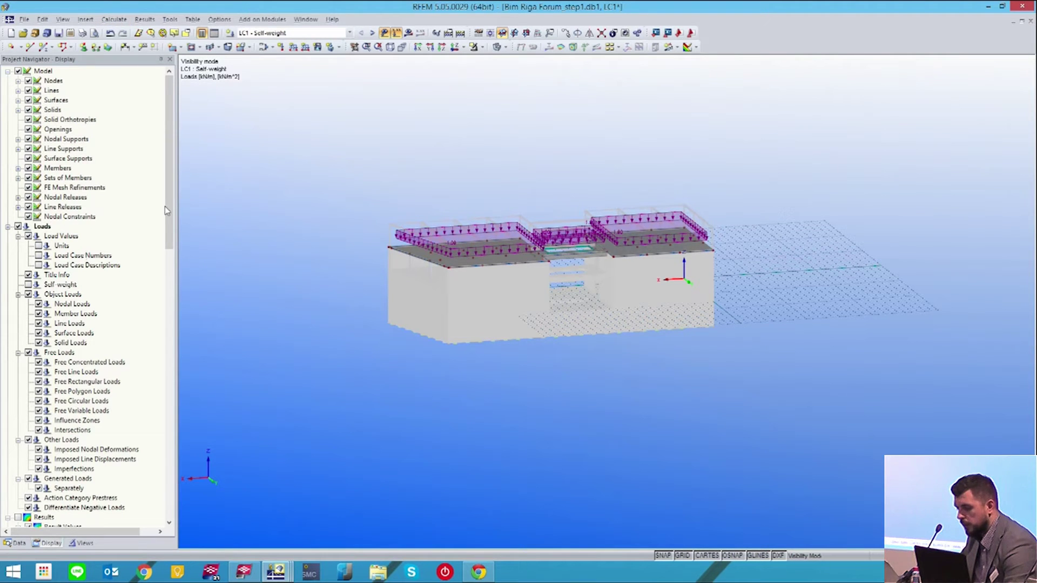
mouse_move(171, 165)
mouse_down()
mouse_move(171, 182)
mouse_move(172, 153)
mouse_up()
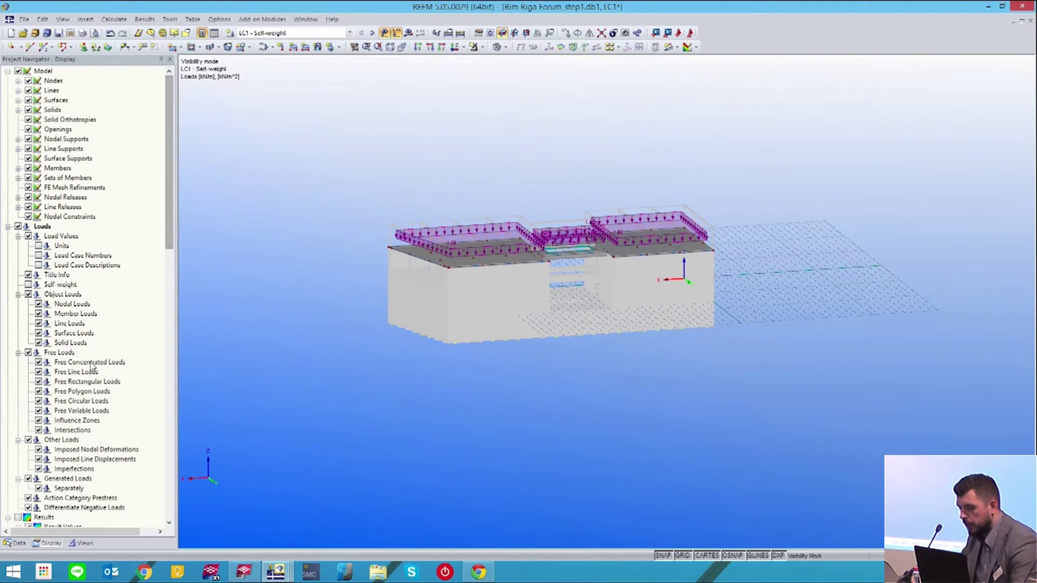
drag(167, 189, 176, 252)
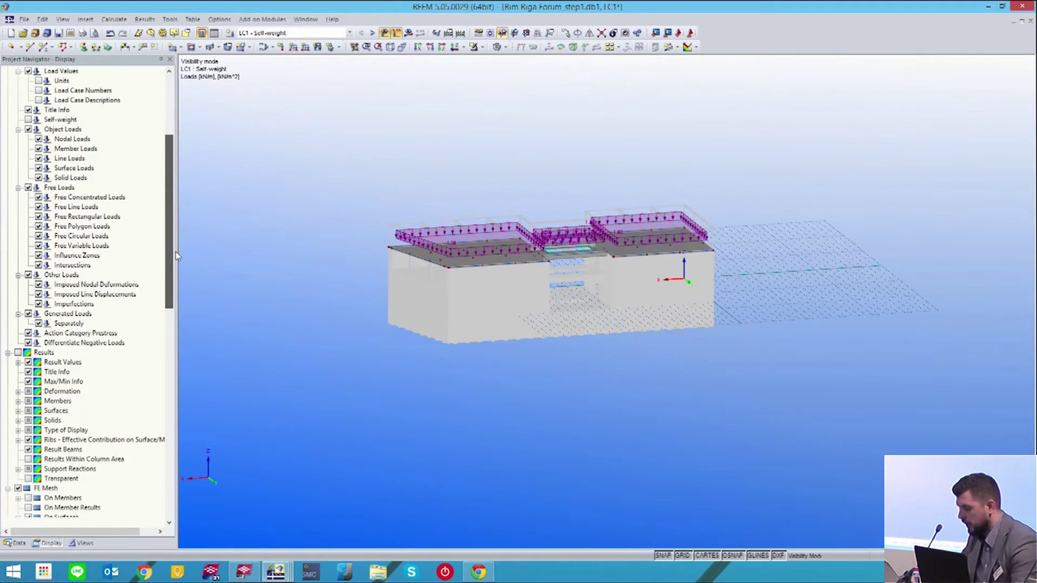
ctrl+middle_drag(359, 387, 474, 352)
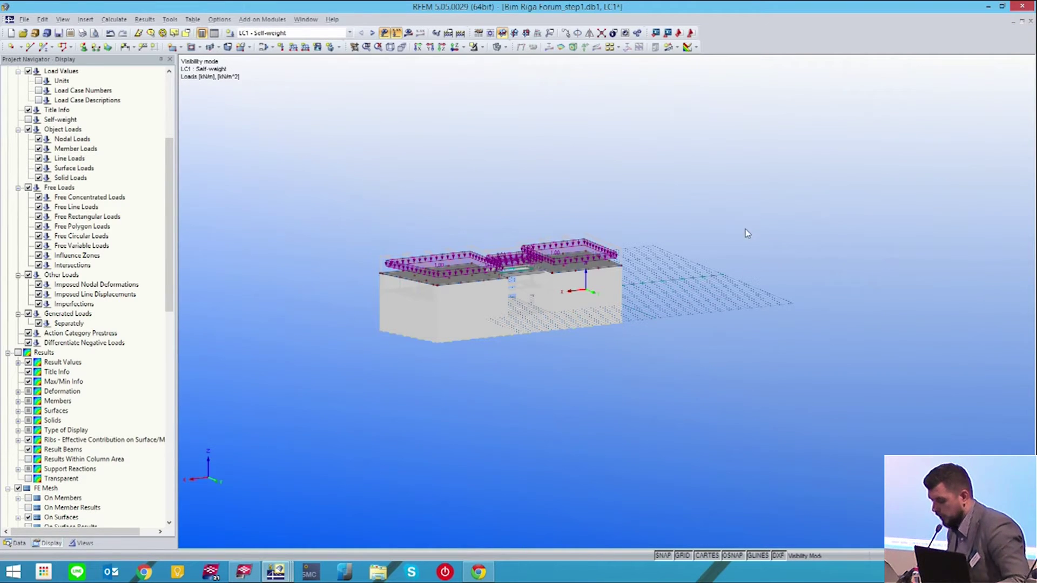
click(523, 299)
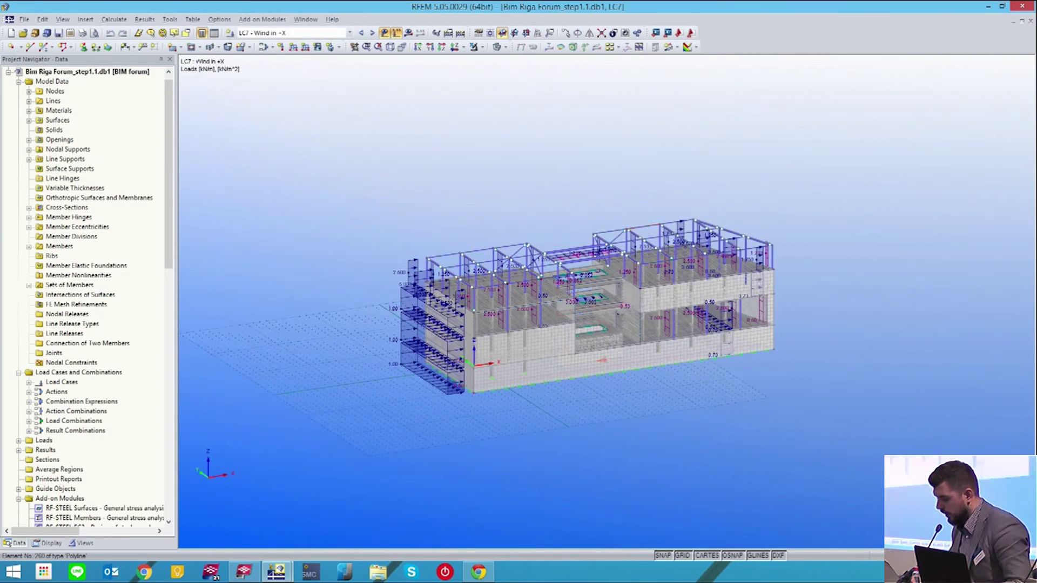
- Examine the LC7 wind loads on the walls and roof columns in a close side view
ctrl+middle_drag(609, 340, 648, 264)
scroll(625, 293, up, 4)
scroll(649, 263, down, 5)
mouse_move(594, 289)
ctrl+middle_down()
mouse_move(549, 357)
mouse_move(572, 316)
mouse_move(591, 327)
mouse_move(592, 357)
mouse_move(593, 298)
ctrl+middle_up()
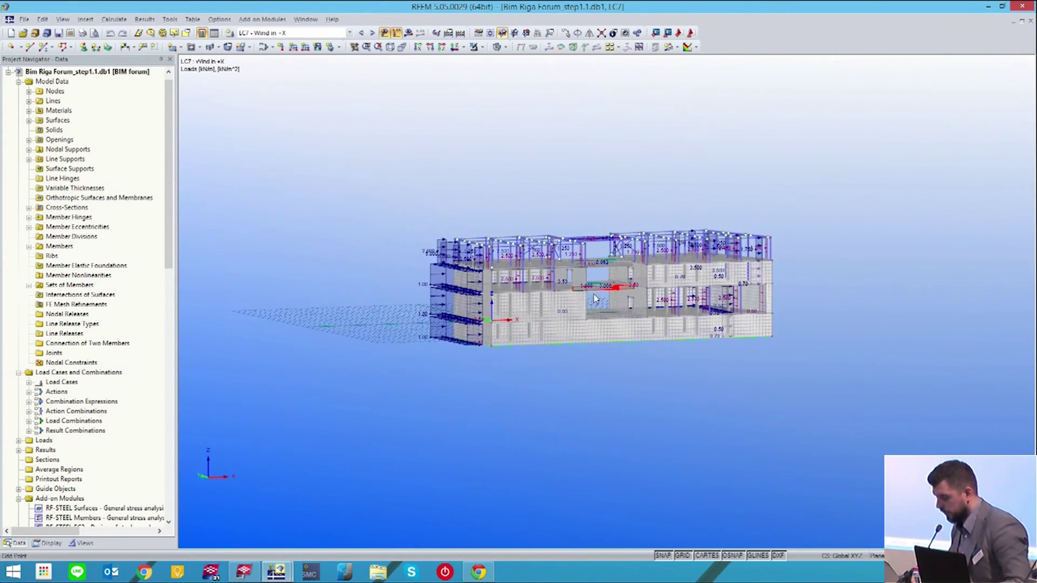
click(403, 49)
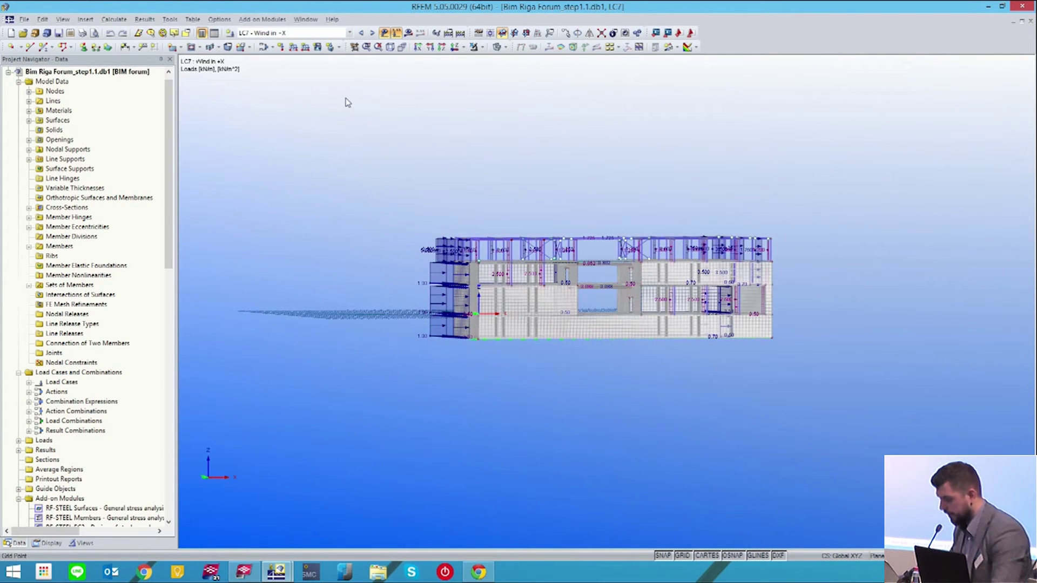
scroll(557, 303, up, 3)
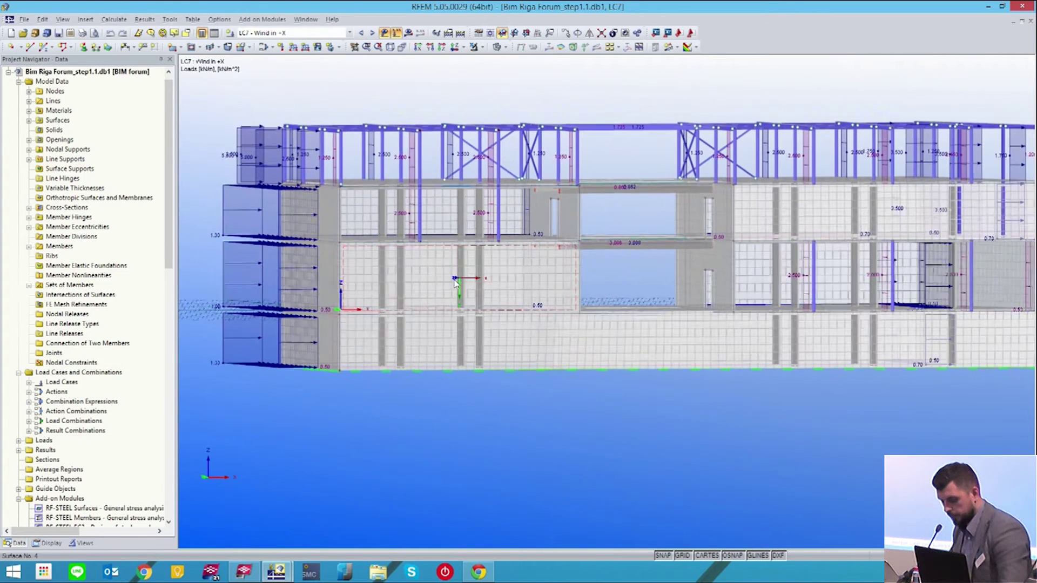
- Look through the user-defined views, including Braces2, Braces and Concrete column
click(50, 544)
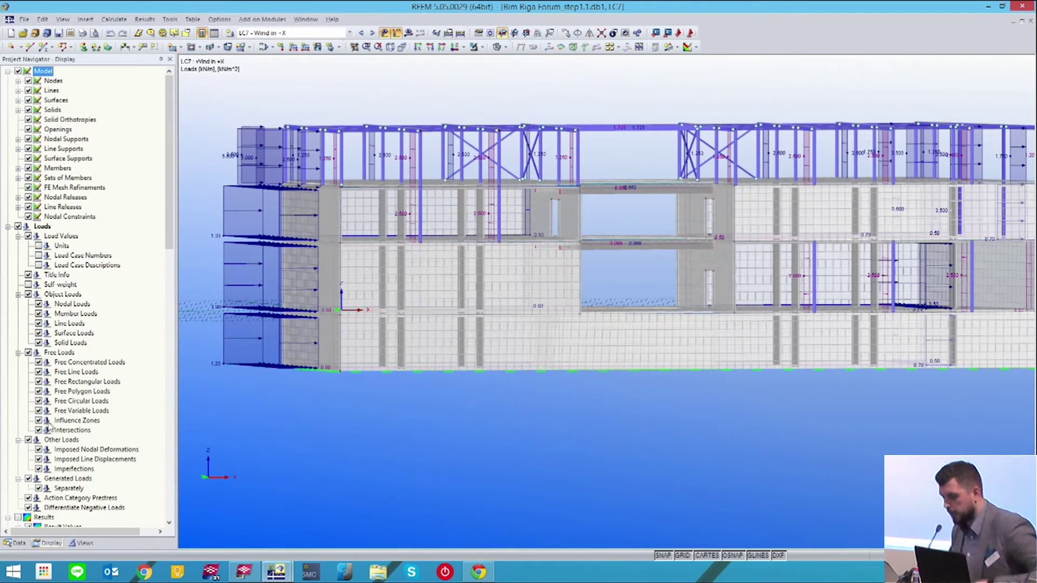
click(81, 544)
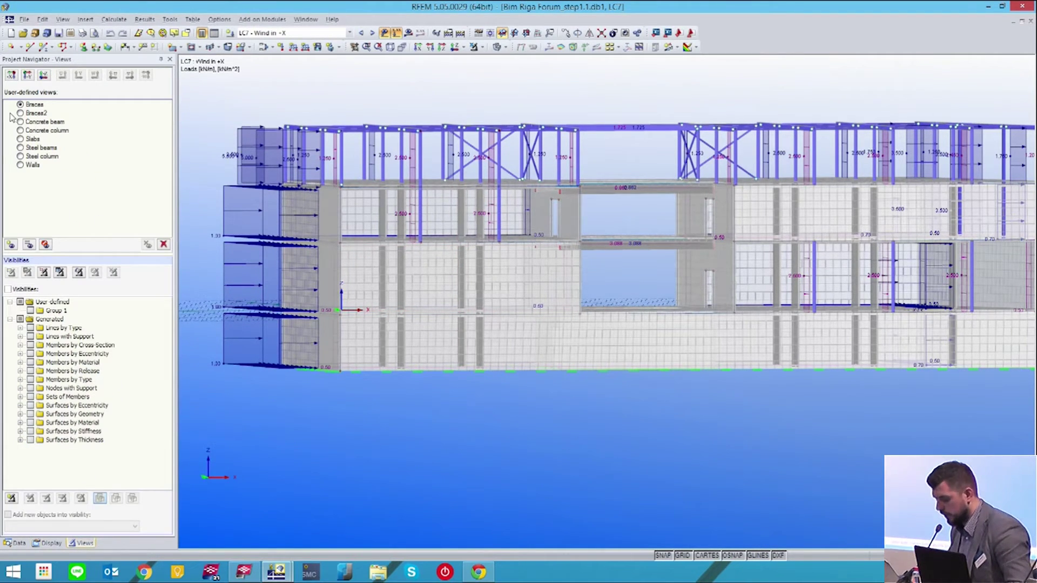
scroll(435, 427, down, 3)
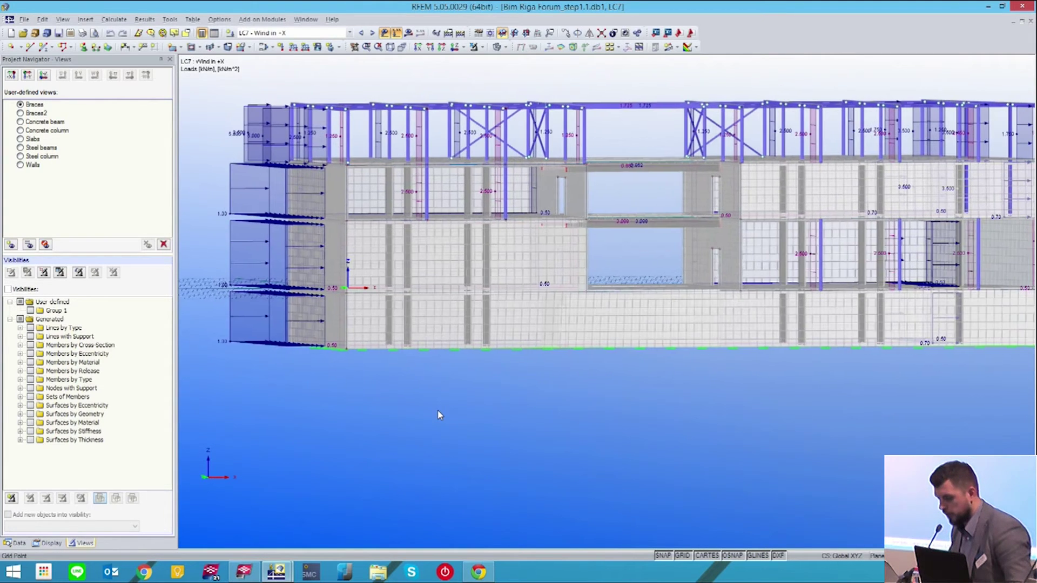
click(20, 113)
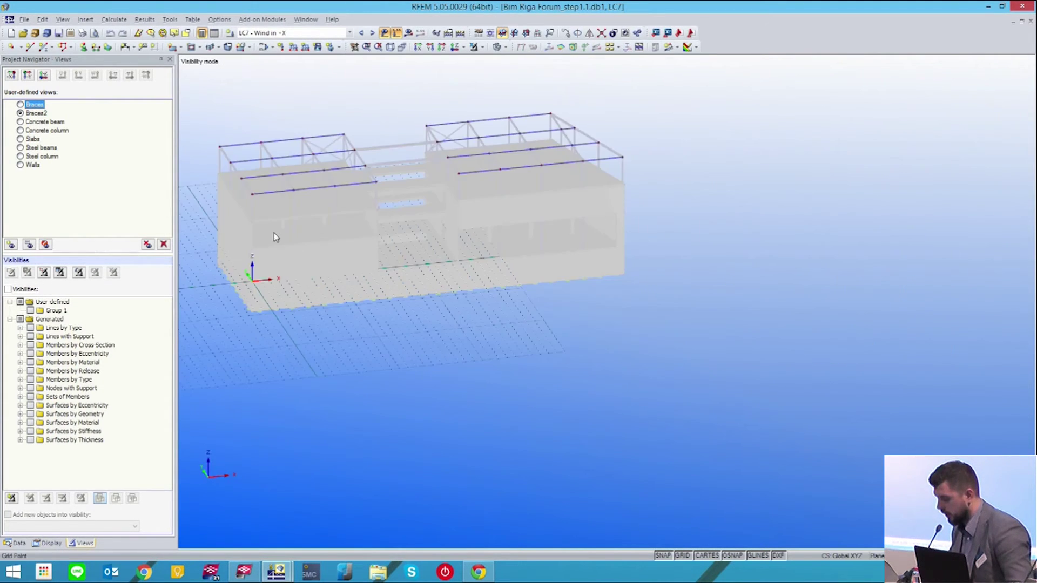
ctrl+middle_drag(595, 401, 571, 367)
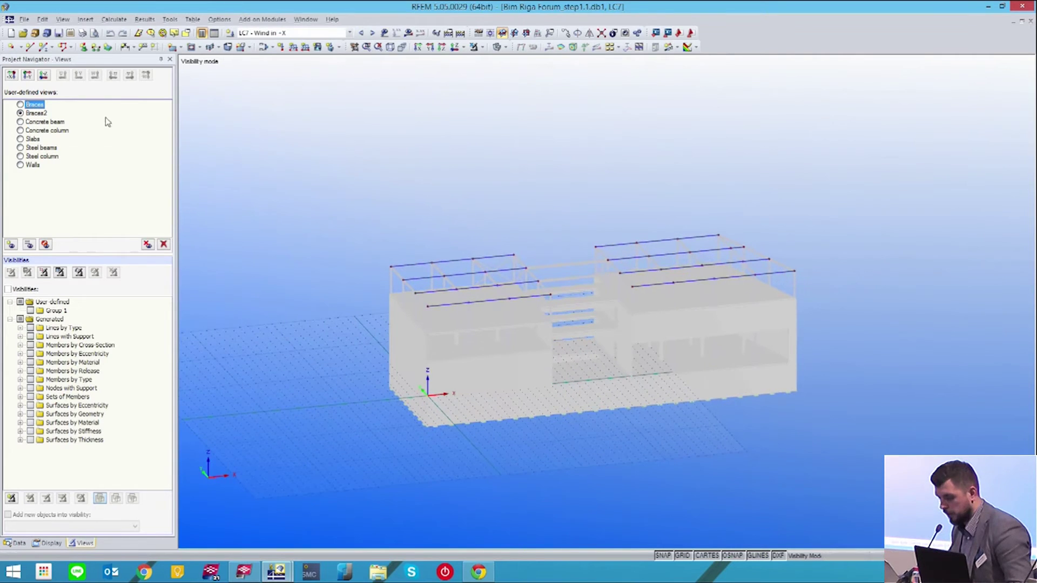
click(20, 104)
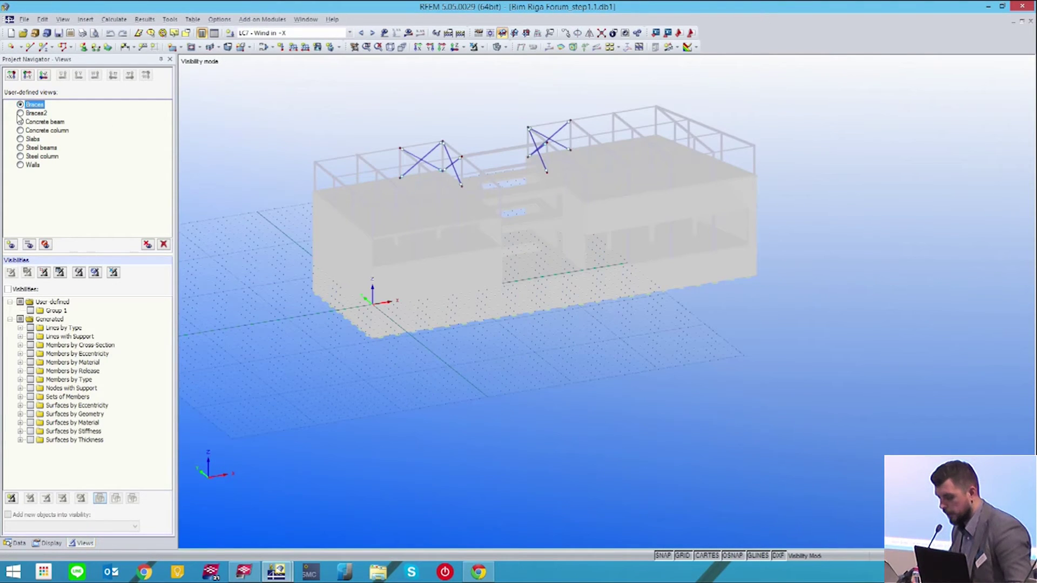
click(20, 121)
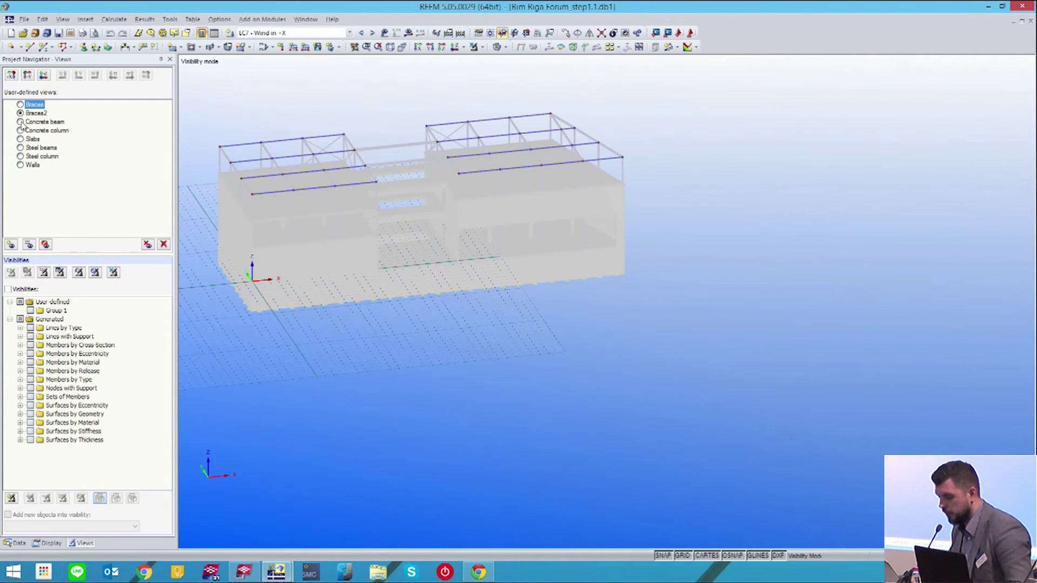
click(20, 130)
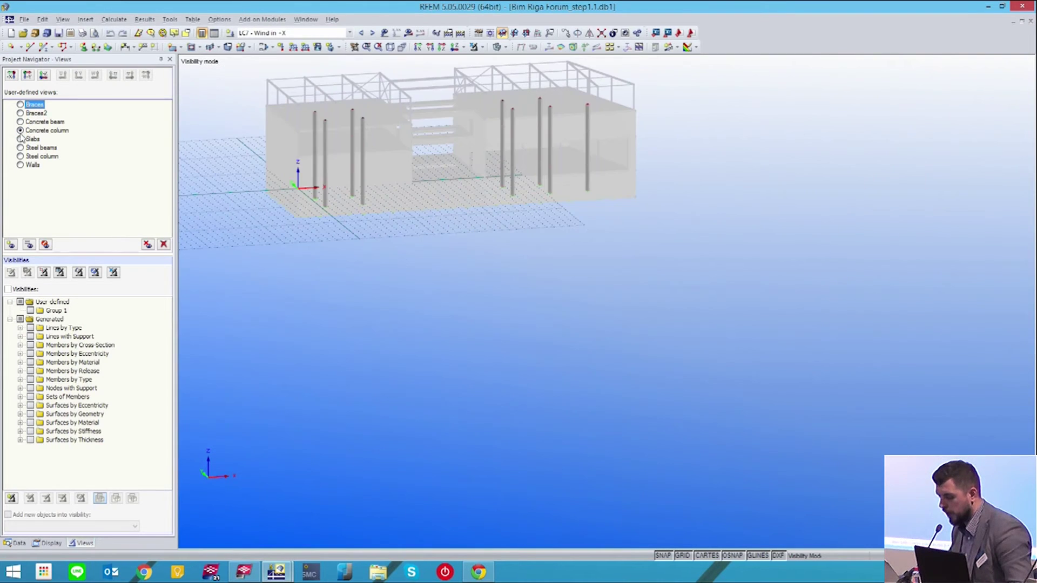
- Isolate the steel roof beams with the user-defined view Steel beams and view them at an angle
click(20, 148)
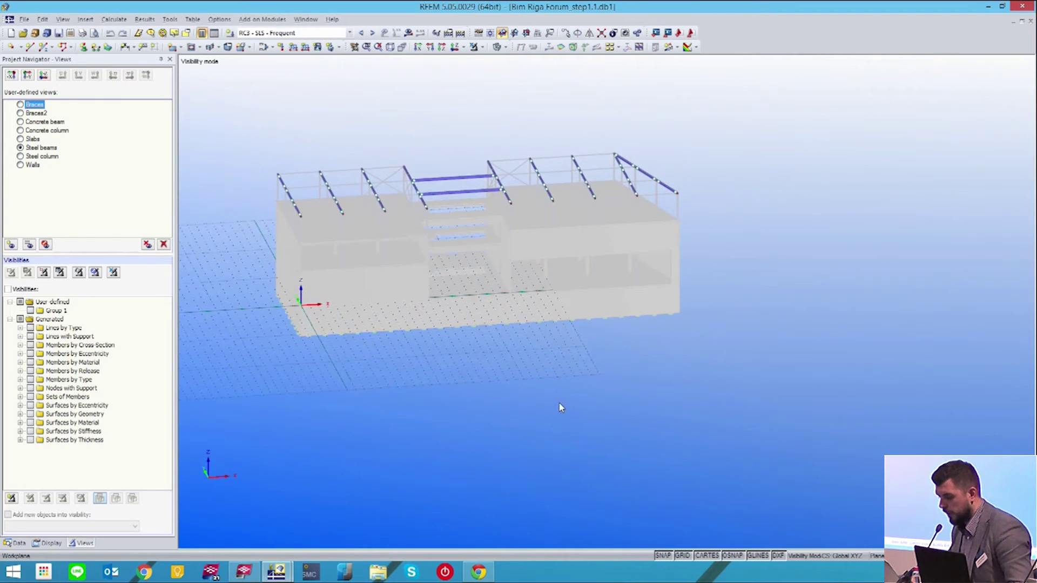
click(268, 20)
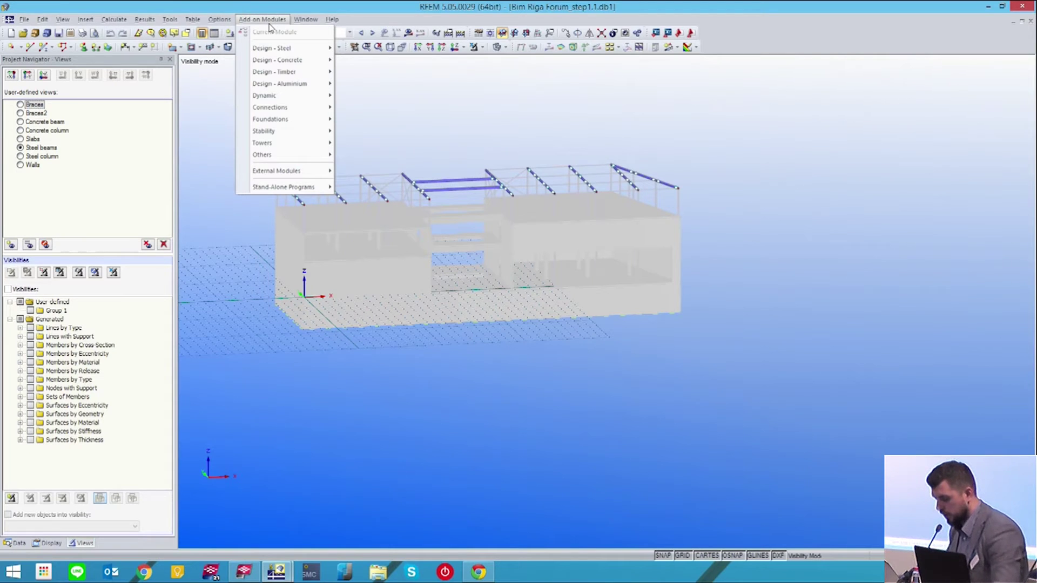
click(391, 113)
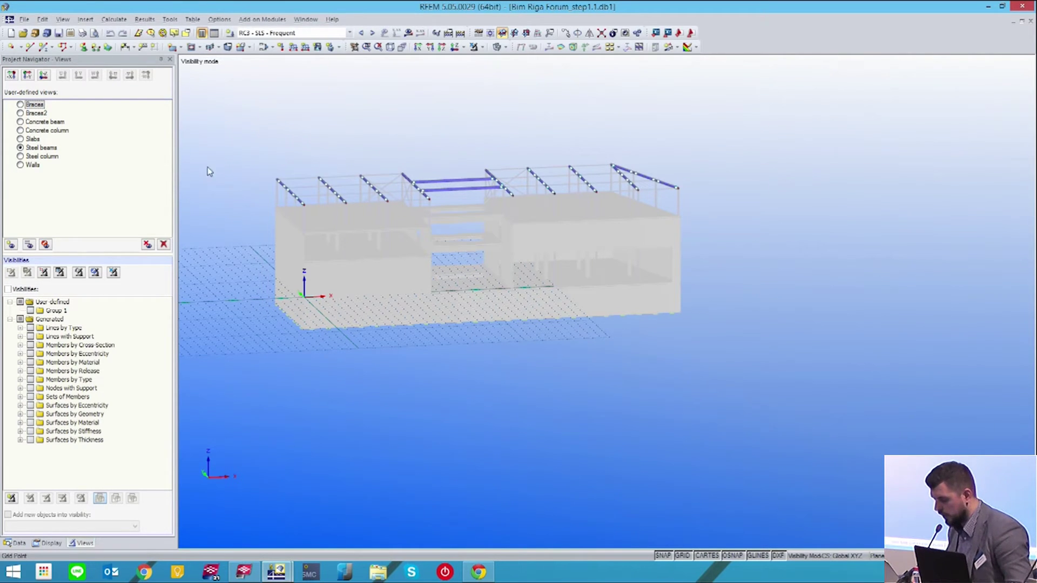
ctrl+middle_drag(239, 177, 257, 238)
middle_drag(328, 200, 433, 234)
middle_drag(432, 319, 421, 287)
scroll(394, 293, up, 1)
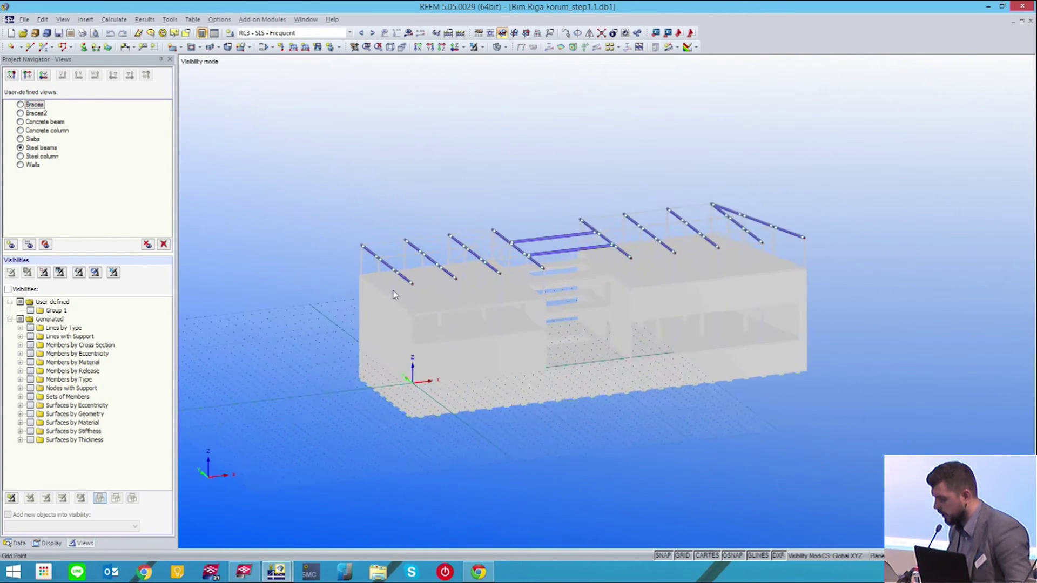
ctrl+middle_drag(381, 254, 400, 303)
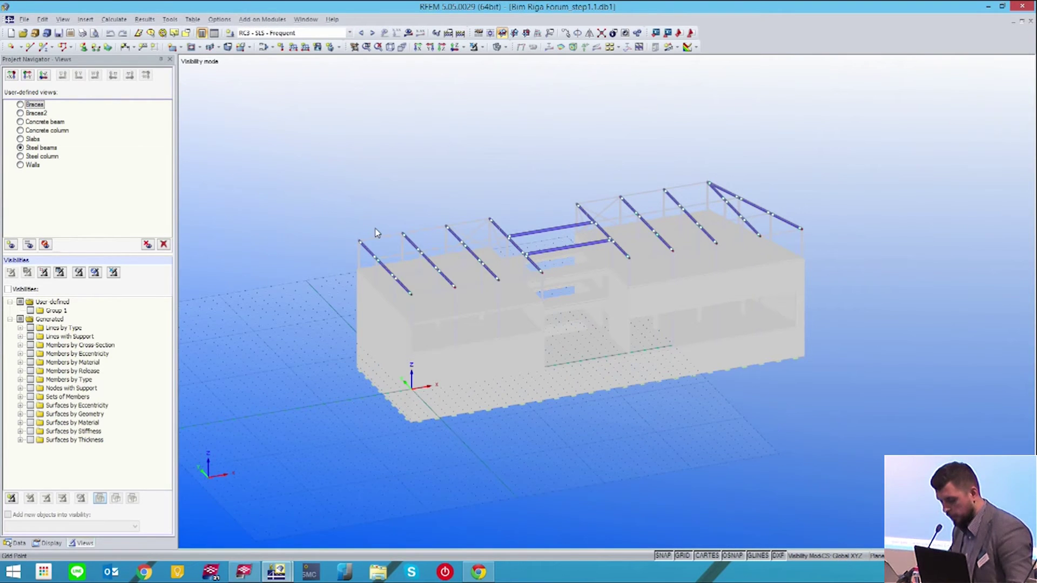
ctrl+middle_drag(366, 189, 360, 171)
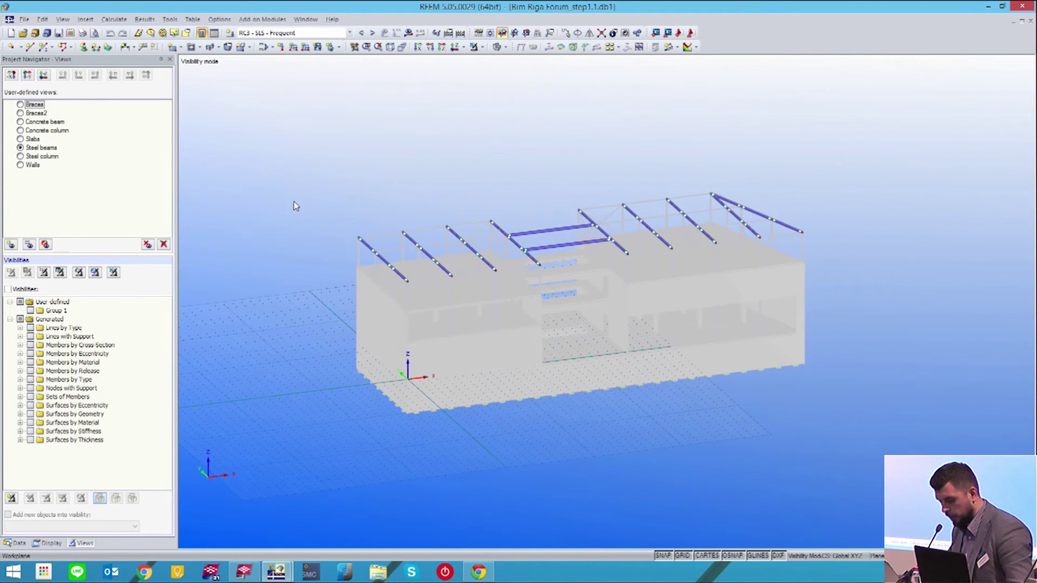
- Expand the sets of members in the model data and highlight Continuous Members 1 among the roof beams
click(51, 544)
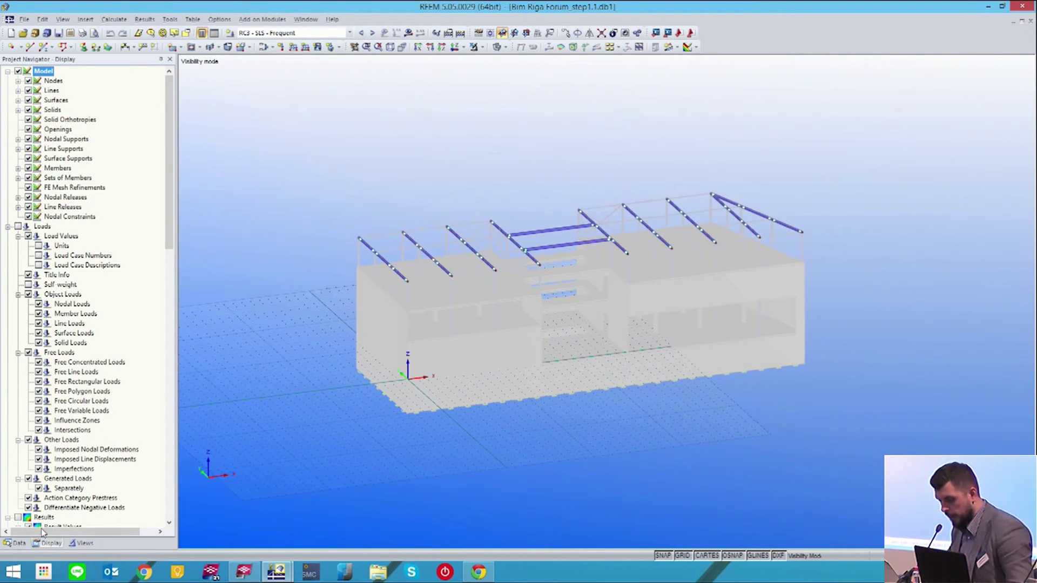
click(17, 543)
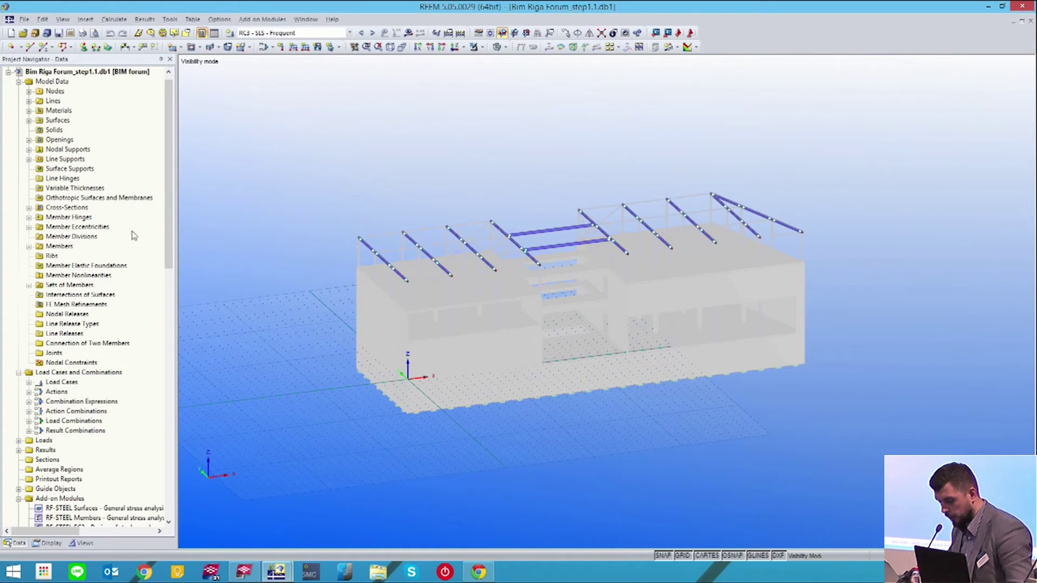
click(29, 285)
click(108, 295)
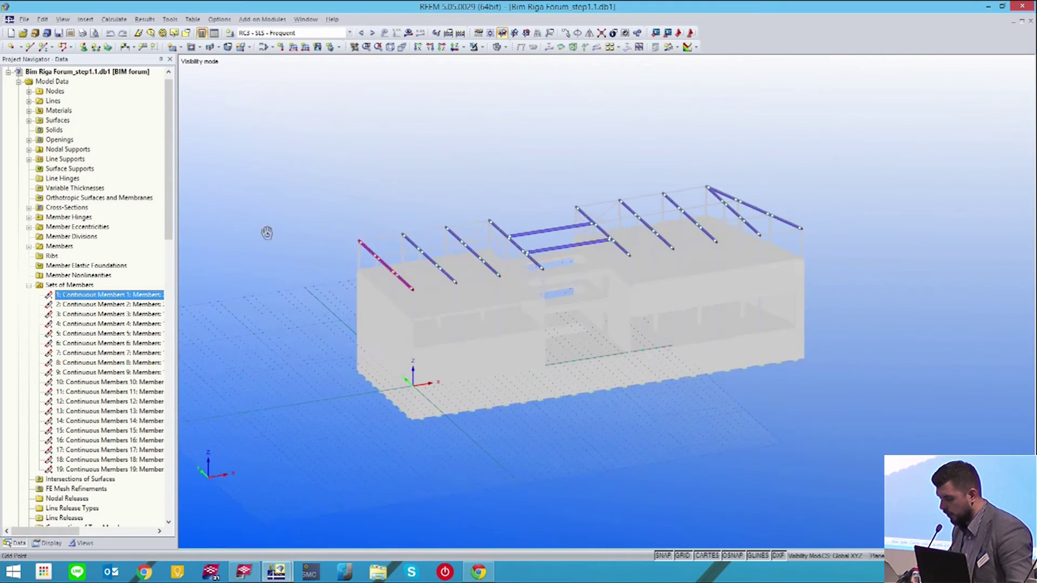
scroll(316, 247, up, 5)
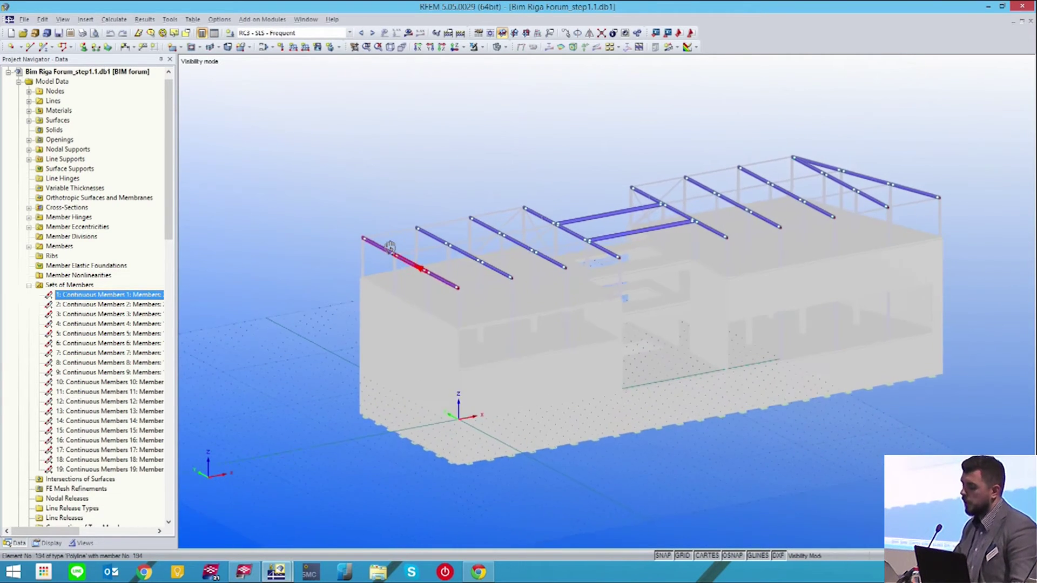
scroll(389, 247, up, 3)
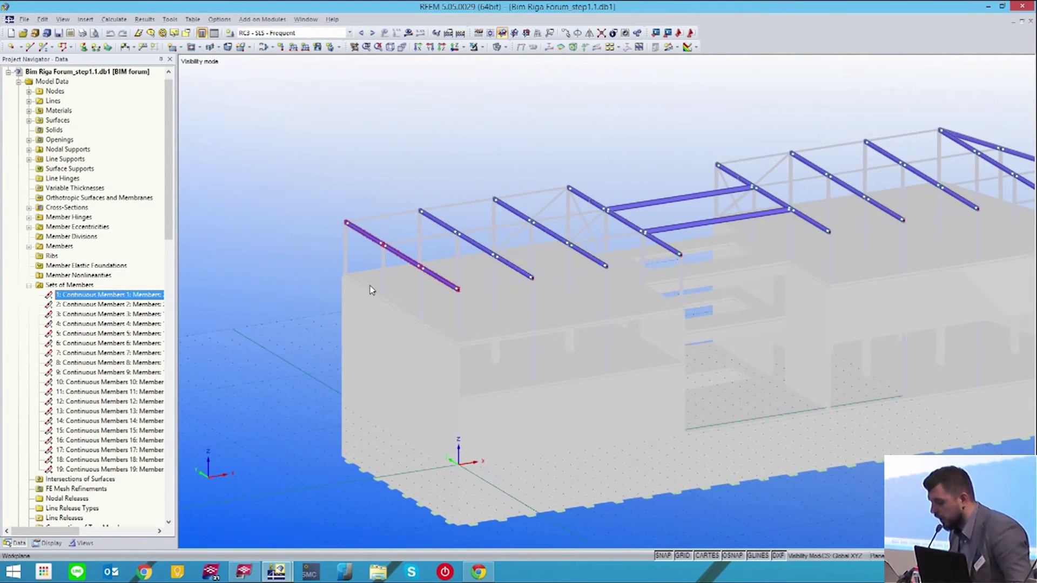
- View the whole building and highlight further continuous member sets, such as Continuous Members 13, from the model data
scroll(370, 290, down, 4)
mouse_move(361, 290)
ctrl+middle_down()
mouse_move(357, 241)
mouse_move(360, 271)
ctrl+middle_up()
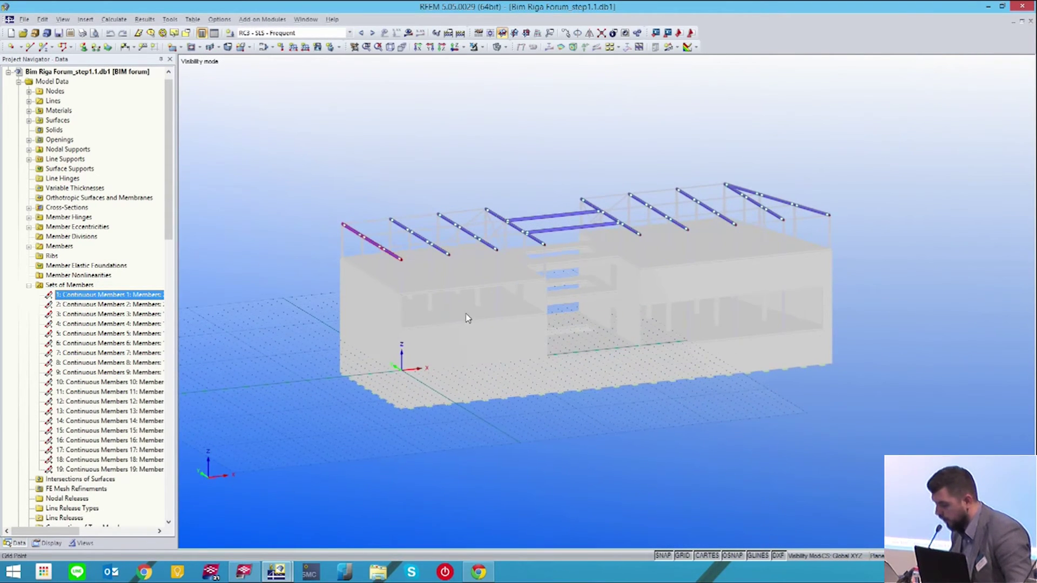
middle_drag(513, 364, 364, 266)
ctrl+middle_drag(412, 292, 423, 355)
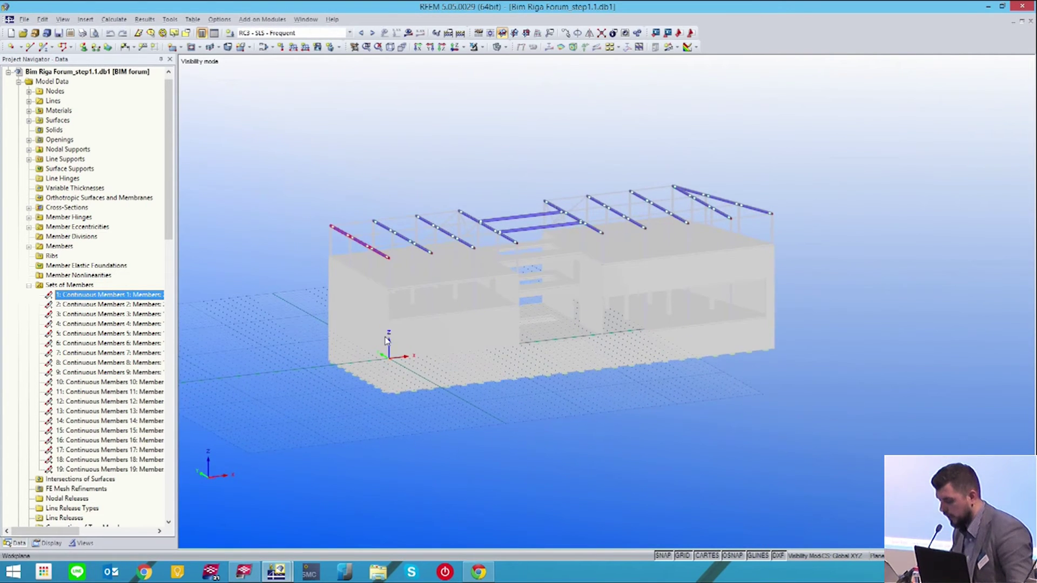
click(130, 411)
ctrl+middle_drag(223, 433, 212, 418)
click(124, 434)
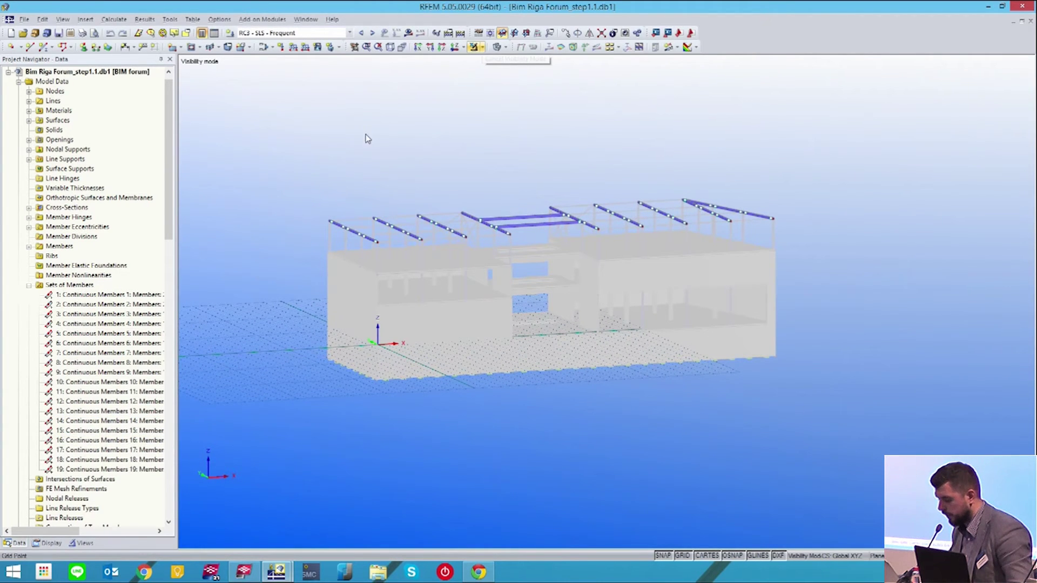
- Select all the steel roof beams and start the RF-STEEL EC3 design module
ctrl+middle_drag(399, 173, 364, 157)
drag(291, 158, 818, 231)
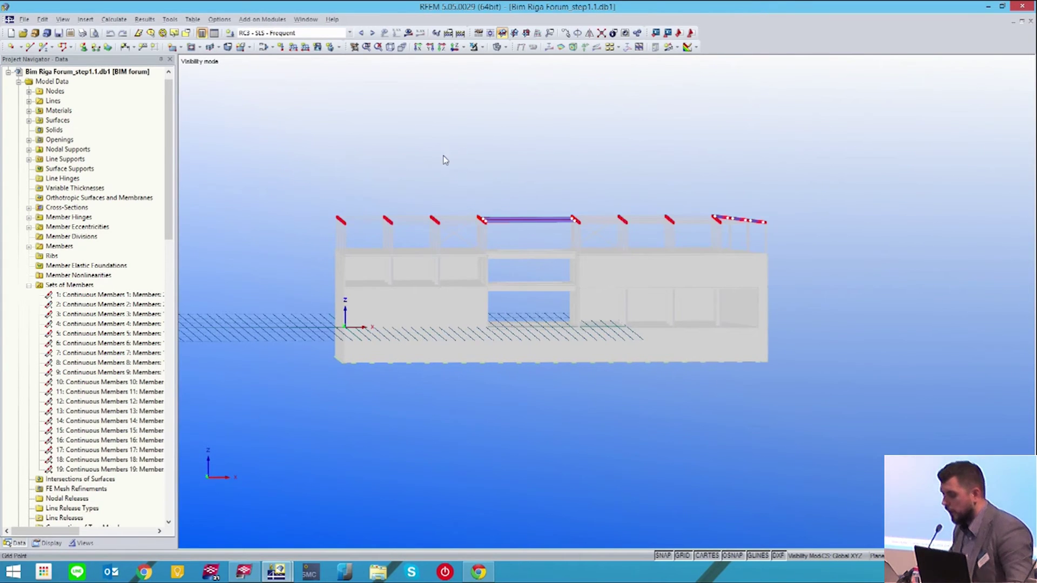
click(258, 20)
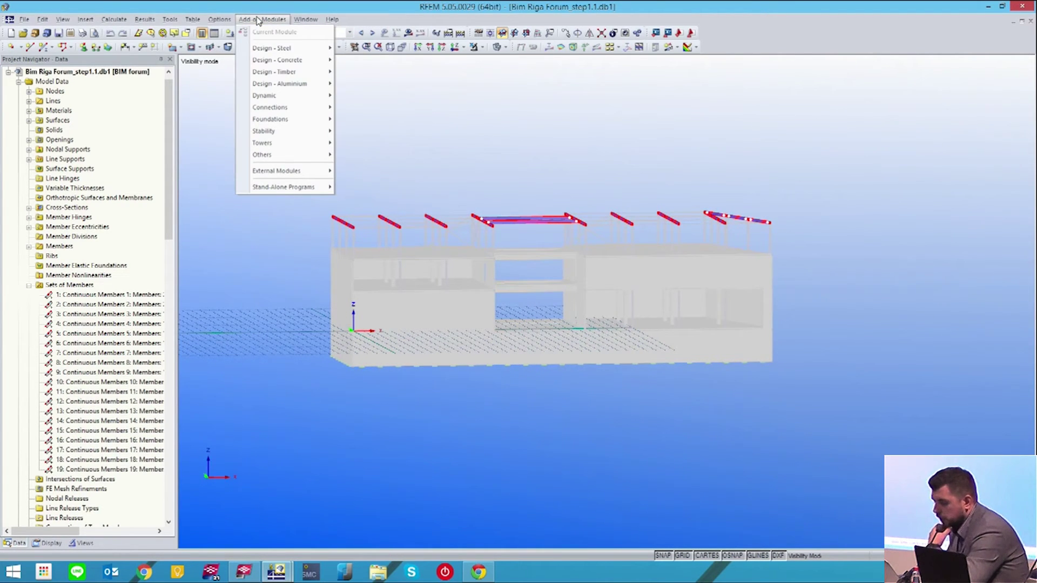
mouse_move(269, 49)
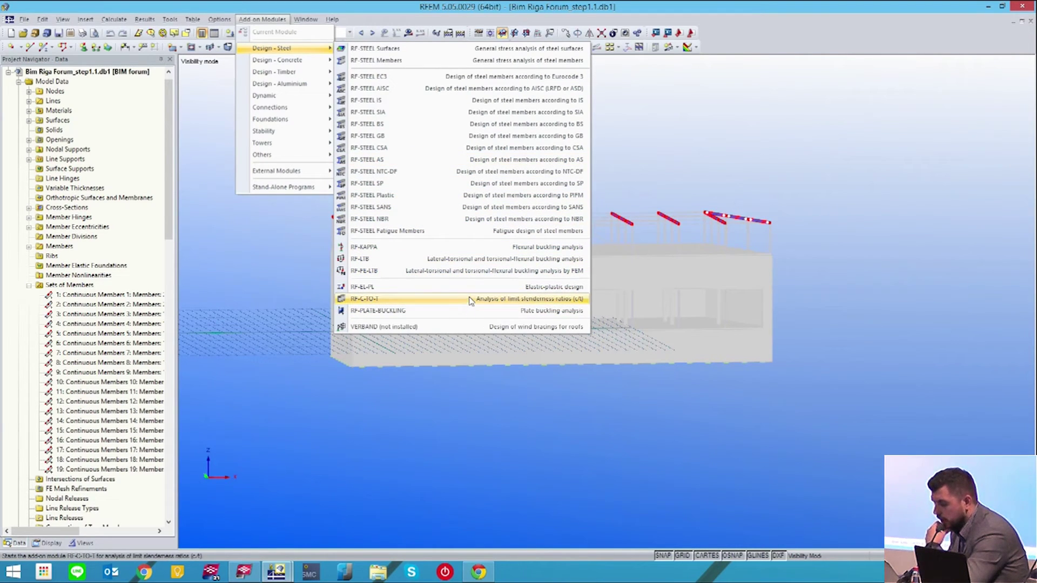
click(386, 79)
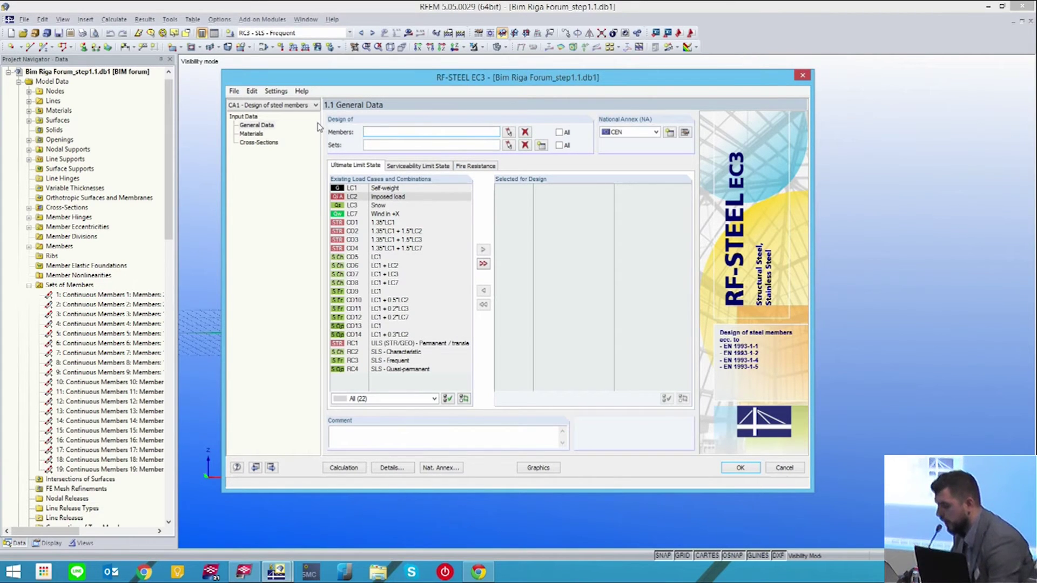
- Assign the roof beams as design members and the member sets 1-9,19 as design sets, picking both in the model
click(508, 132)
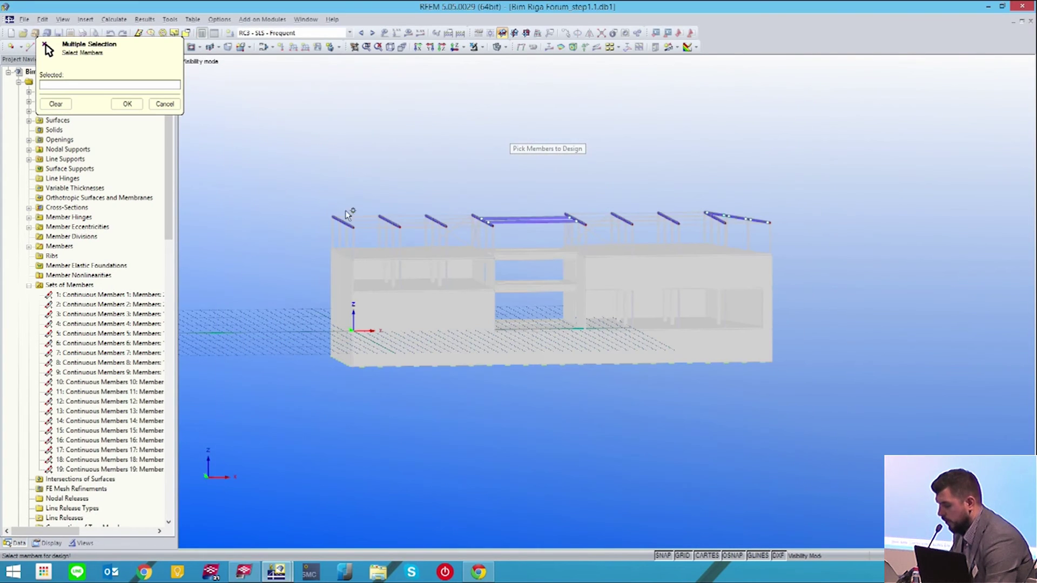
drag(290, 161, 814, 247)
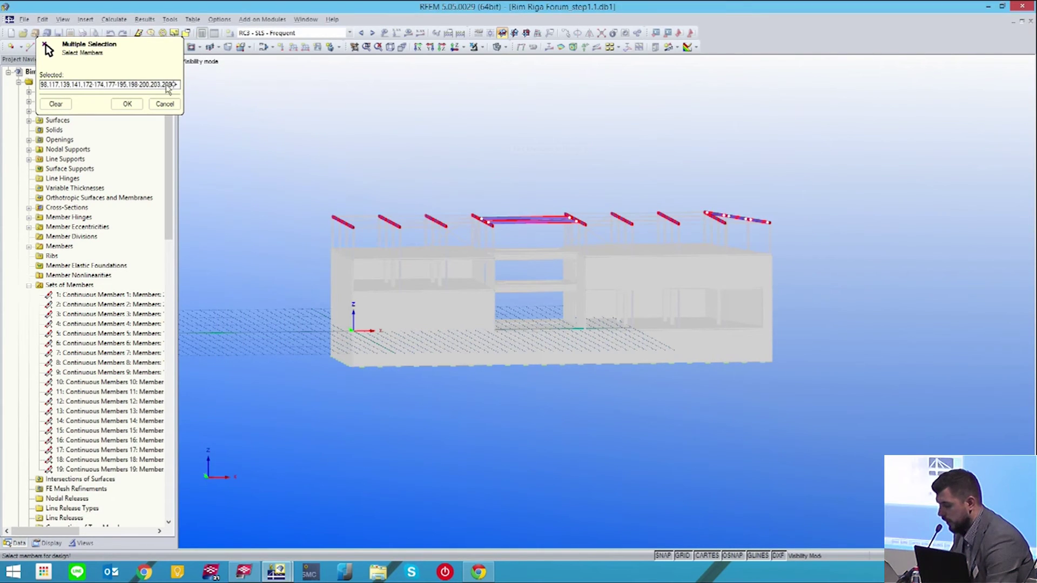
click(125, 104)
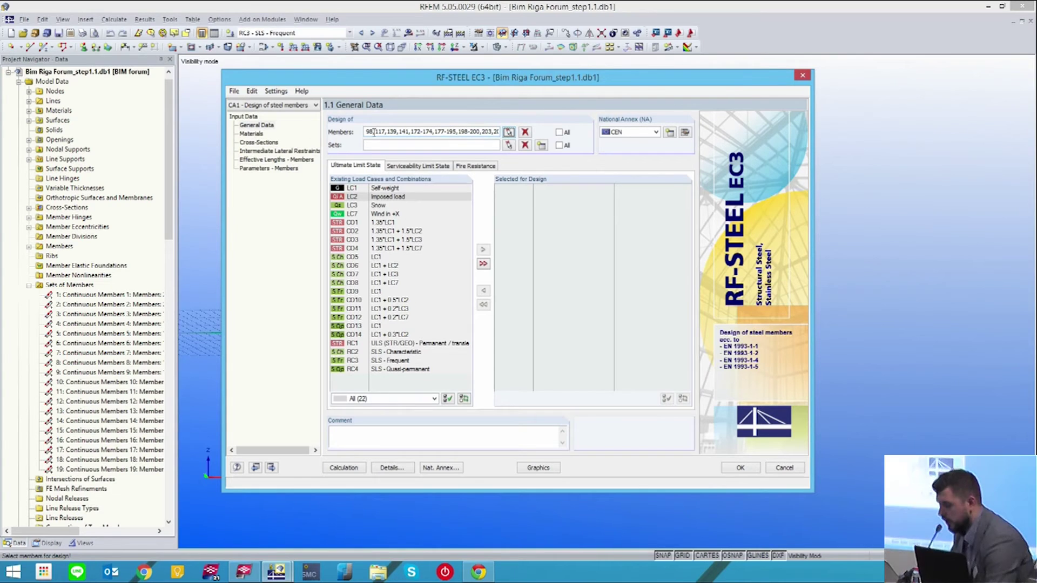
click(508, 144)
drag(274, 147, 799, 237)
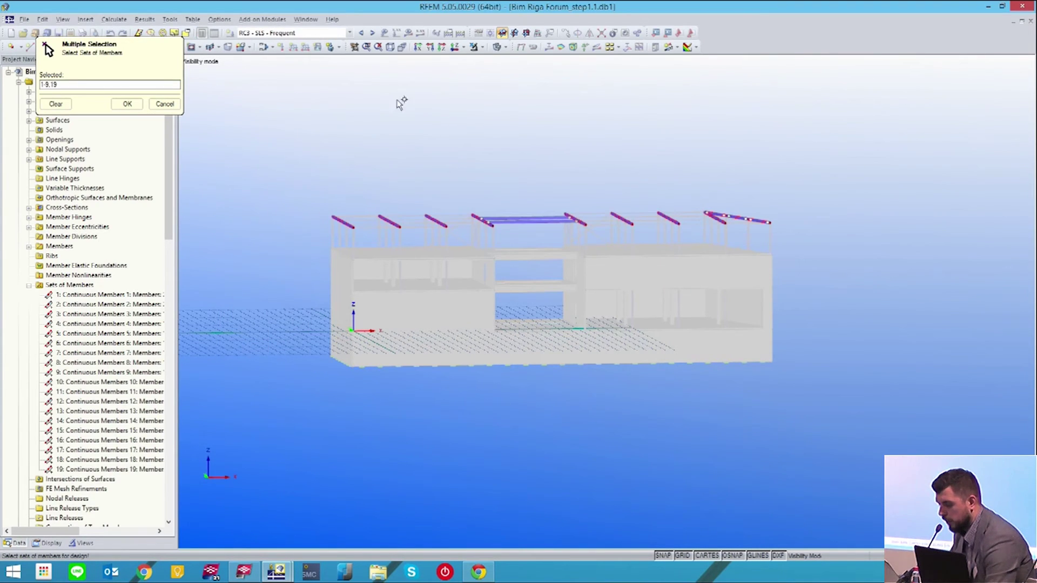
click(133, 104)
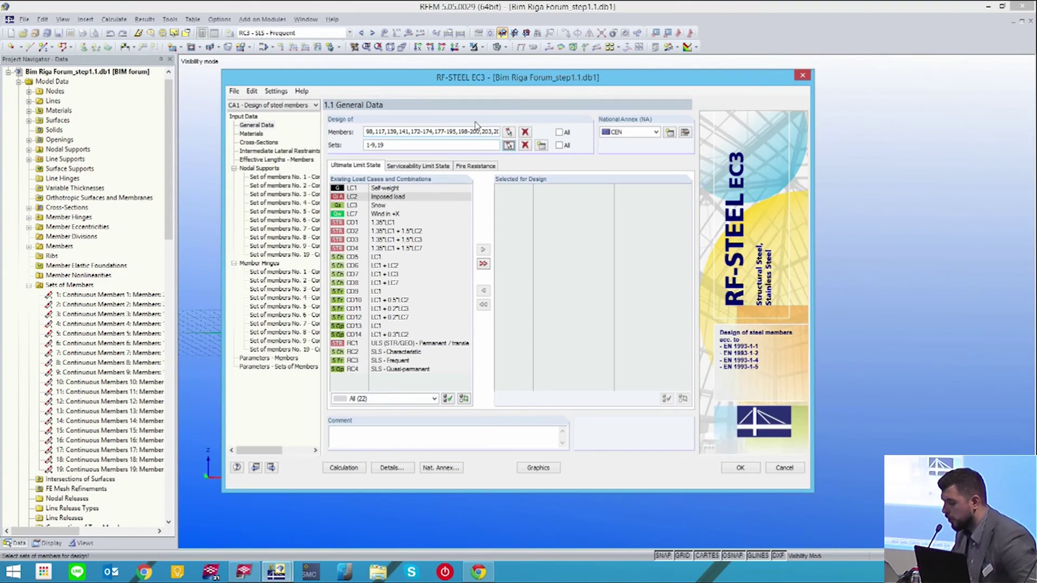
- Assign RC1 to the ultimate limit state design and RC2, RC3 and RC4 to the serviceability limit state design
click(427, 344)
click(483, 252)
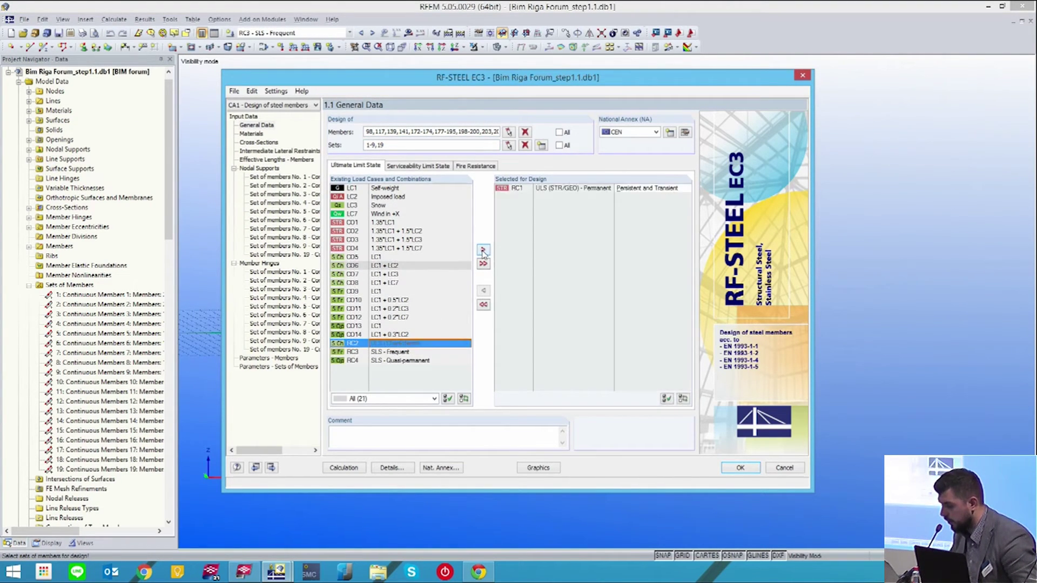
click(414, 168)
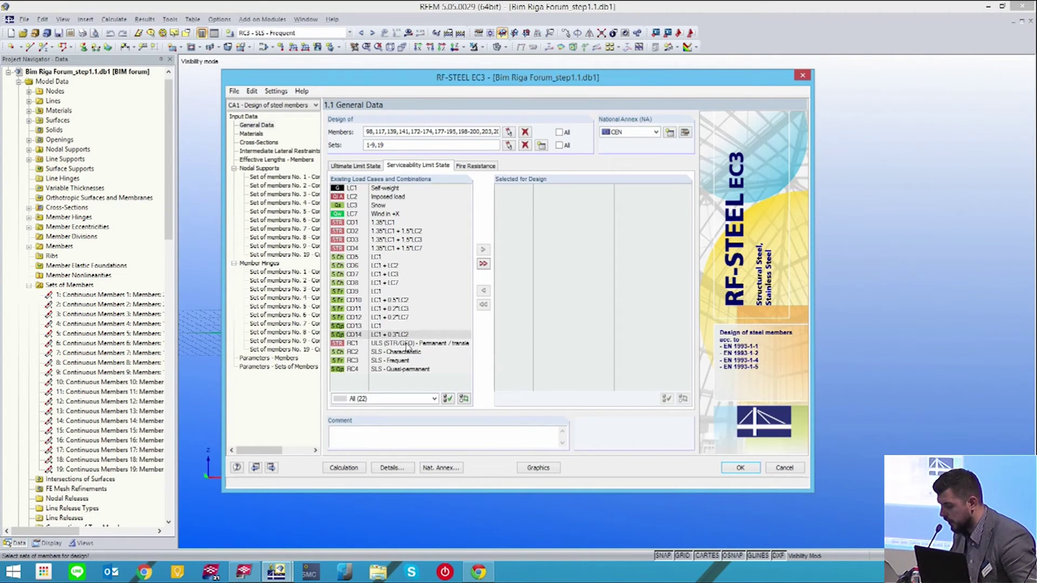
drag(404, 352, 402, 370)
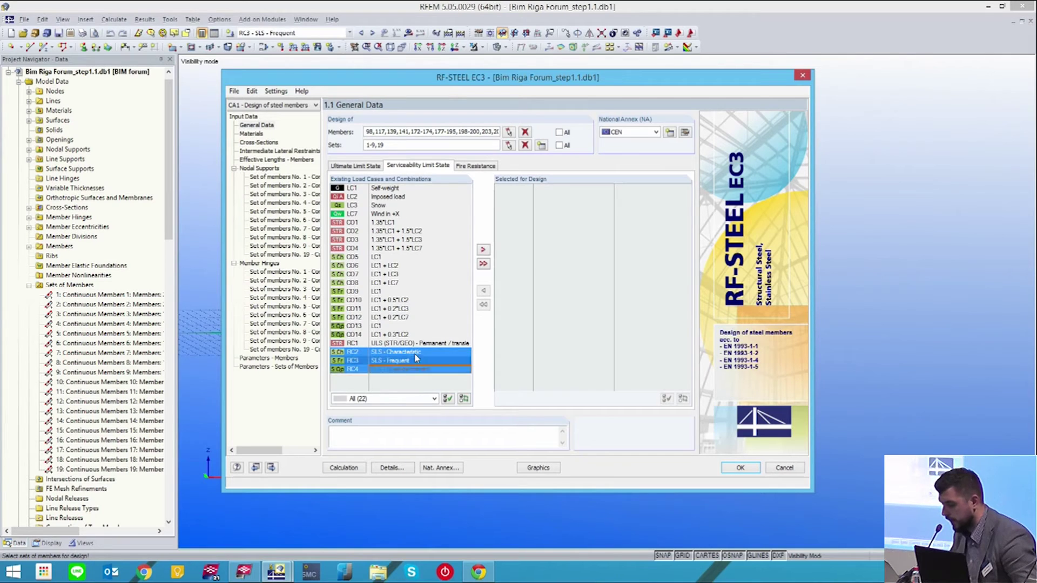
click(484, 249)
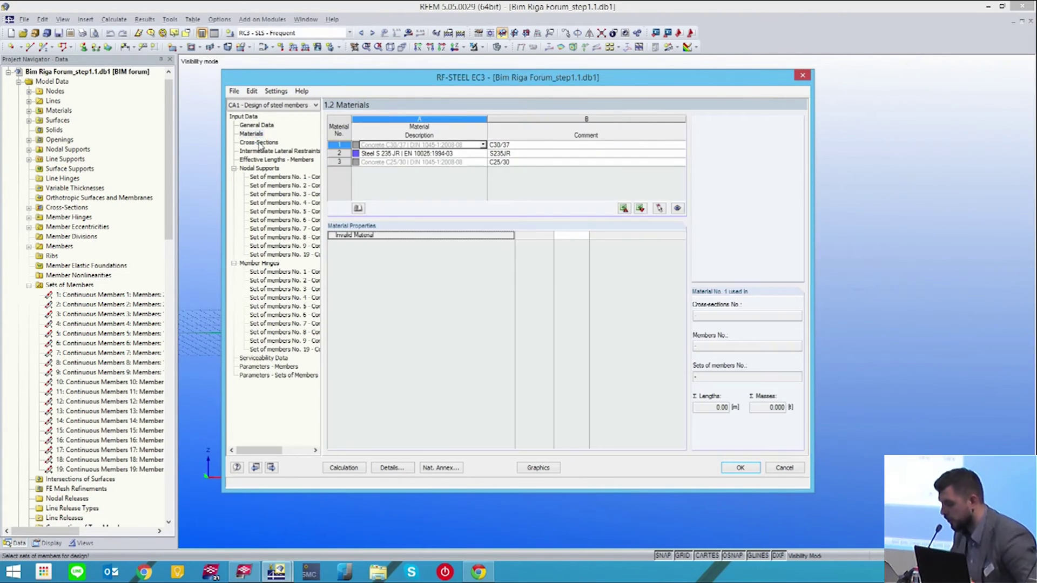
- Check the optimisation setting of cross-section RRO 250x150x8 and close RF-STEEL EC3 without saving the changes
click(260, 144)
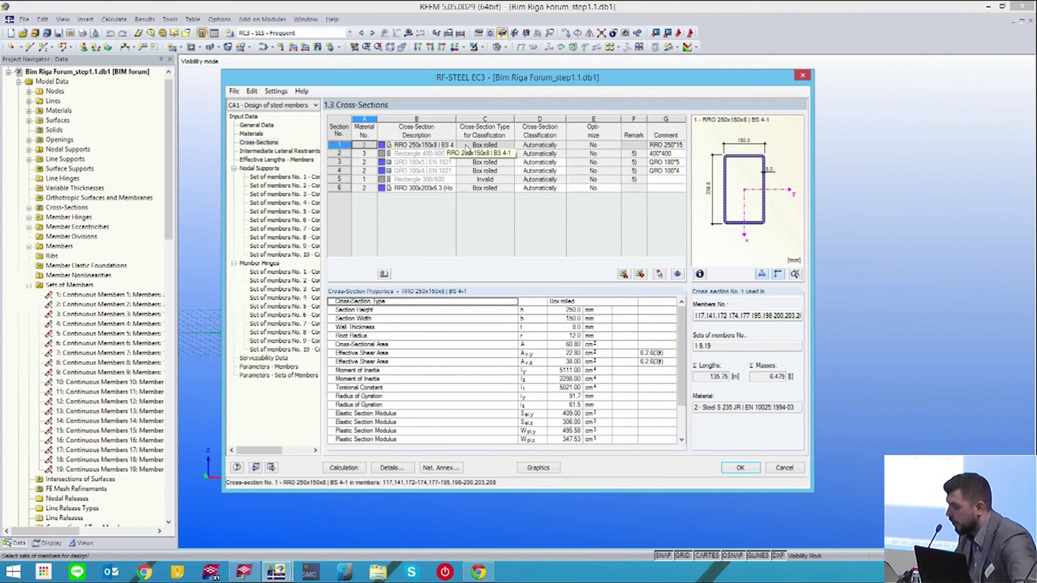
click(603, 145)
click(616, 146)
click(616, 146)
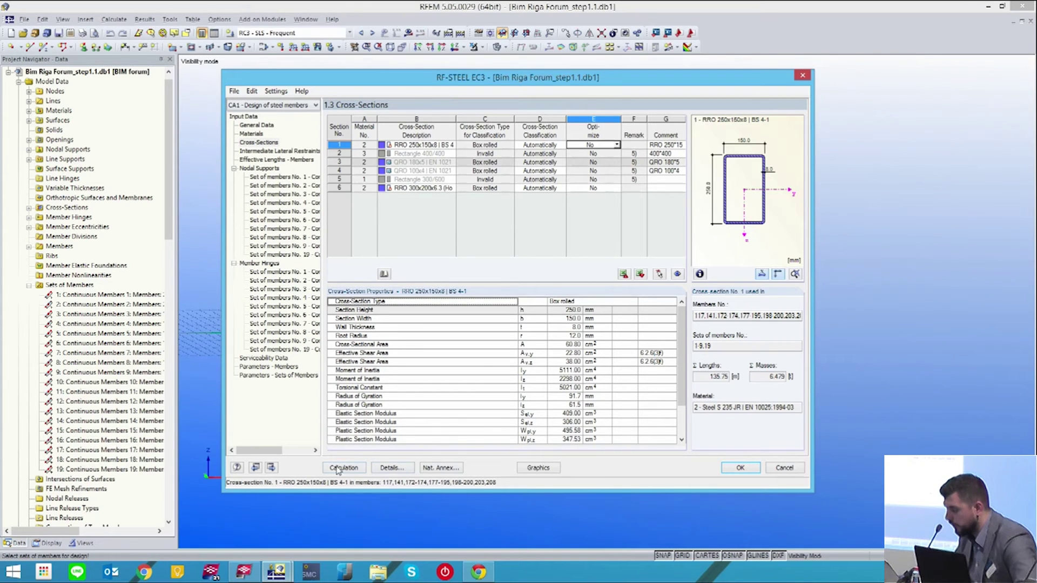
click(803, 77)
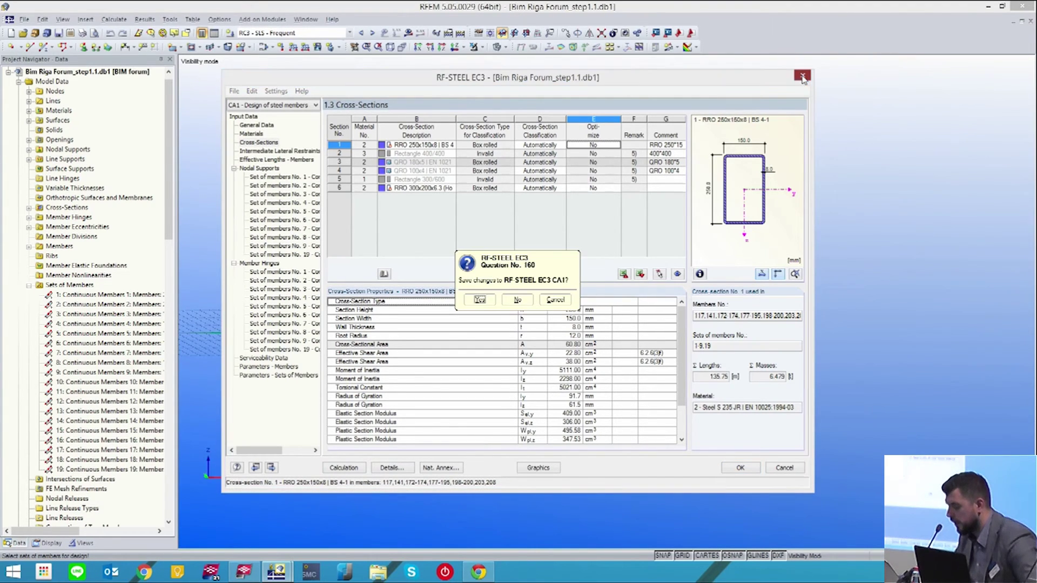
click(516, 300)
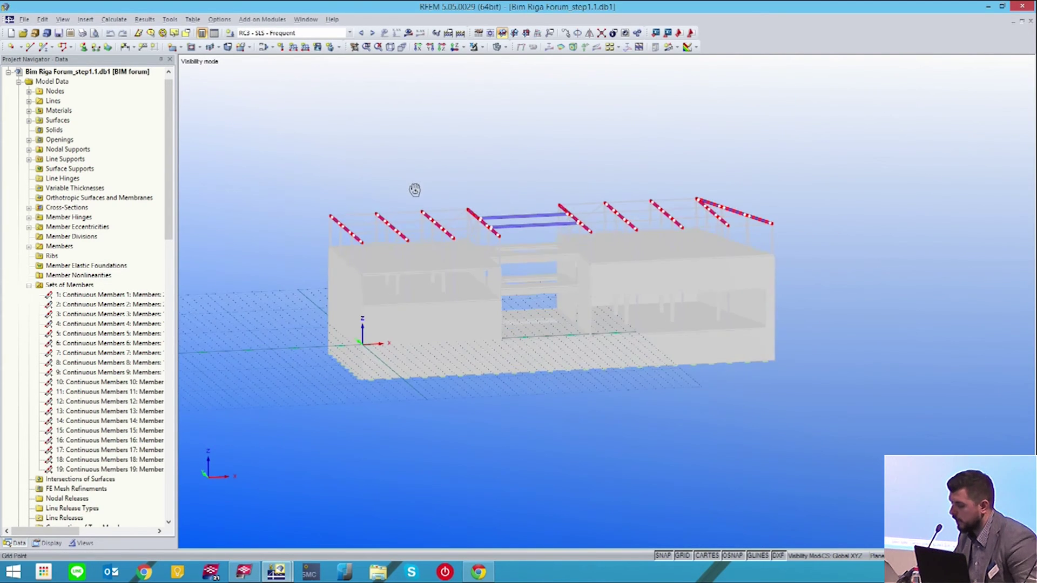
- Clear the selection of the steel roof beams and view the building from a low angle
click(494, 165)
scroll(495, 166, down, 4)
ctrl+middle_drag(495, 166, 477, 125)
scroll(496, 158, up, 4)
scroll(478, 125, down, 2)
ctrl+middle_drag(475, 167, 493, 155)
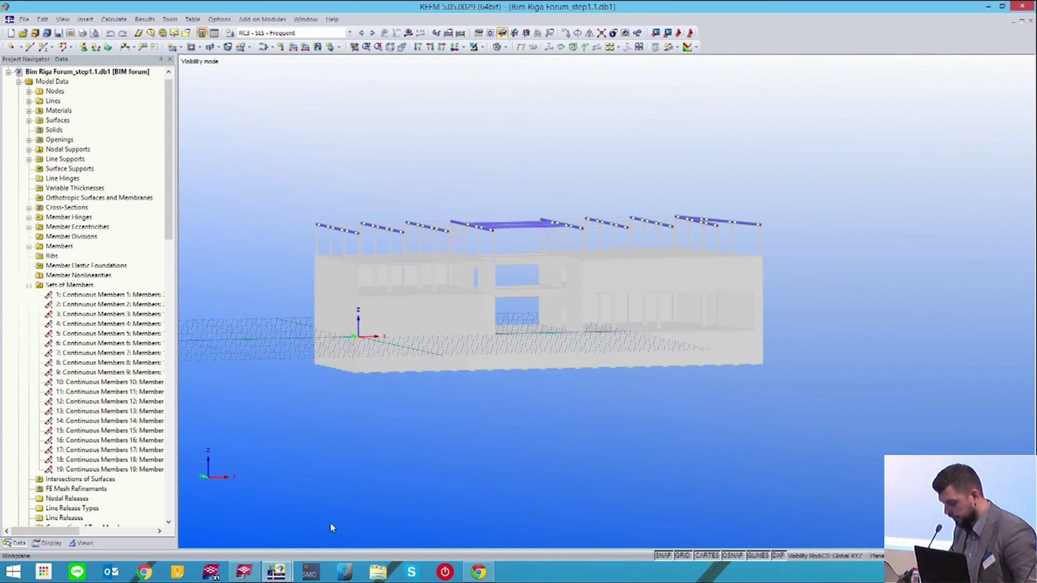
- Switch to the RFEM window with the calculated model Bim Riga Forum_step1.2 and view the whole building close up
mouse_move(278, 574)
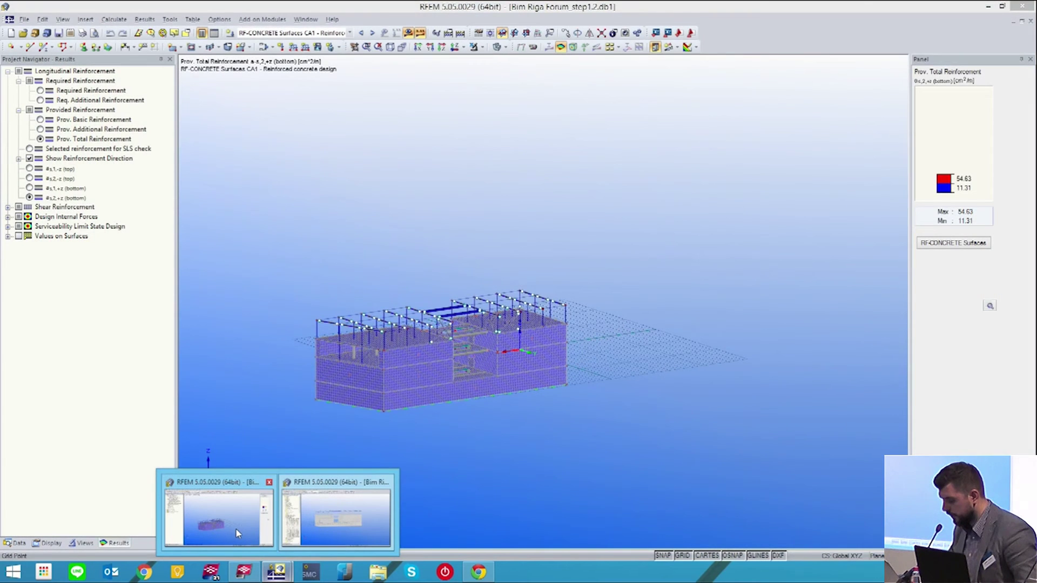
click(236, 532)
mouse_move(485, 448)
ctrl+middle_down()
mouse_move(562, 412)
mouse_move(490, 437)
ctrl+middle_up()
scroll(442, 404, up, 9)
scroll(482, 361, down, 2)
ctrl+middle_drag(482, 324, 664, 324)
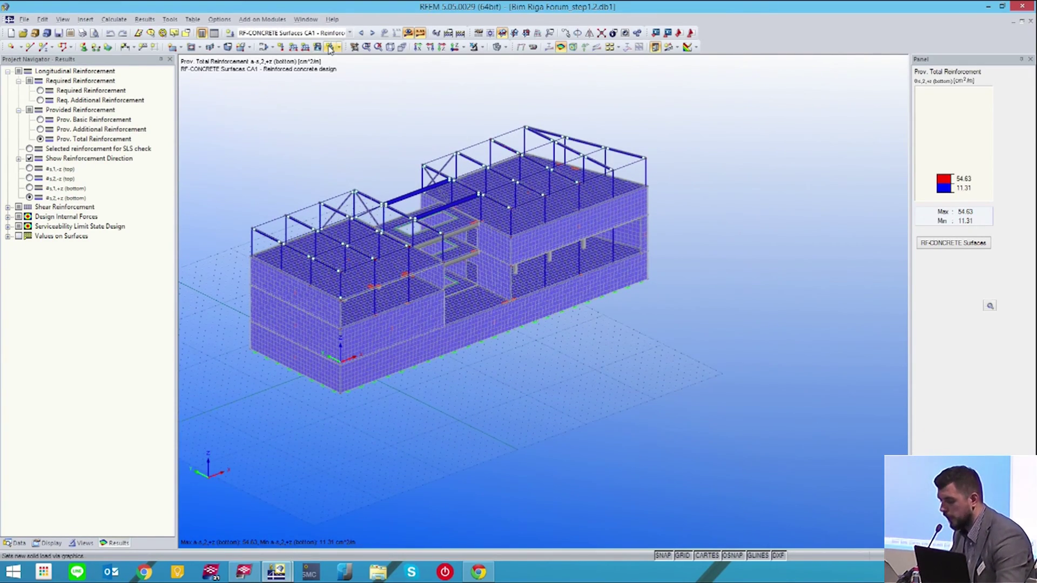
- Show the results of RC1 - ULS (STR/GEO) and display the global deformations u of the building
click(346, 34)
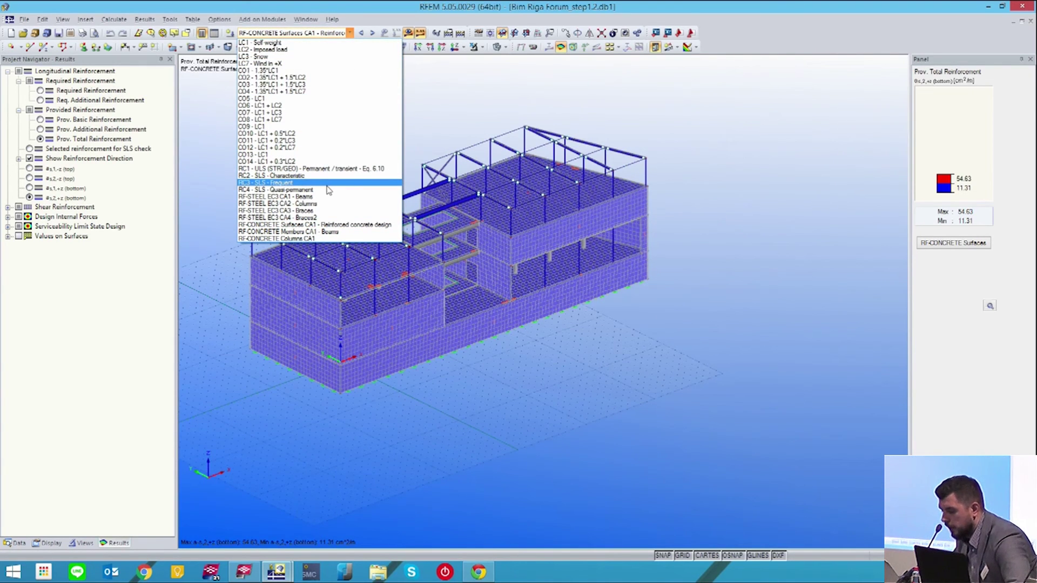
click(306, 170)
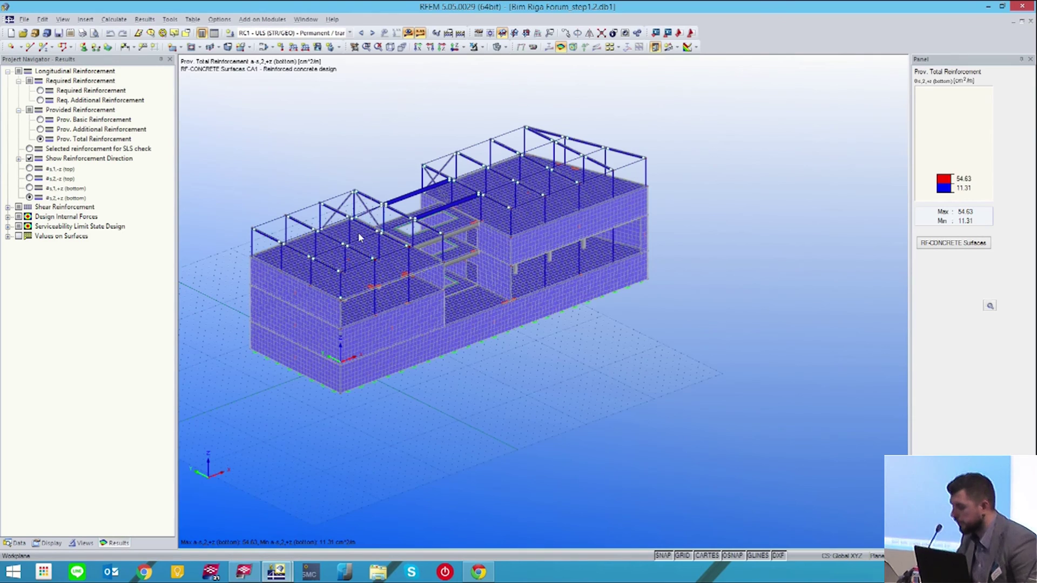
mouse_move(340, 148)
ctrl+middle_down()
mouse_move(306, 100)
mouse_move(266, 105)
mouse_move(273, 145)
mouse_move(309, 166)
mouse_move(337, 133)
ctrl+middle_up()
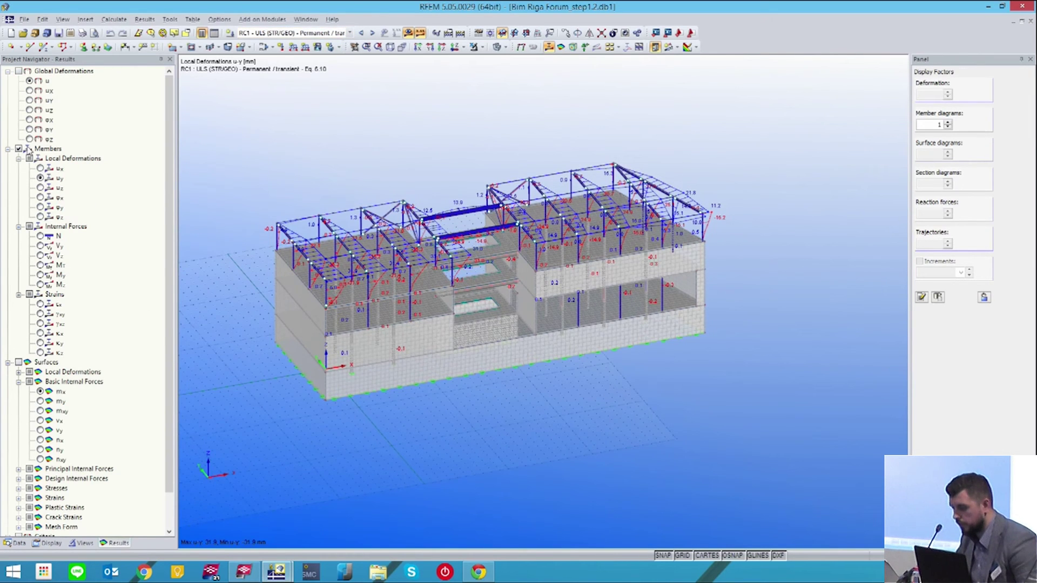
click(26, 74)
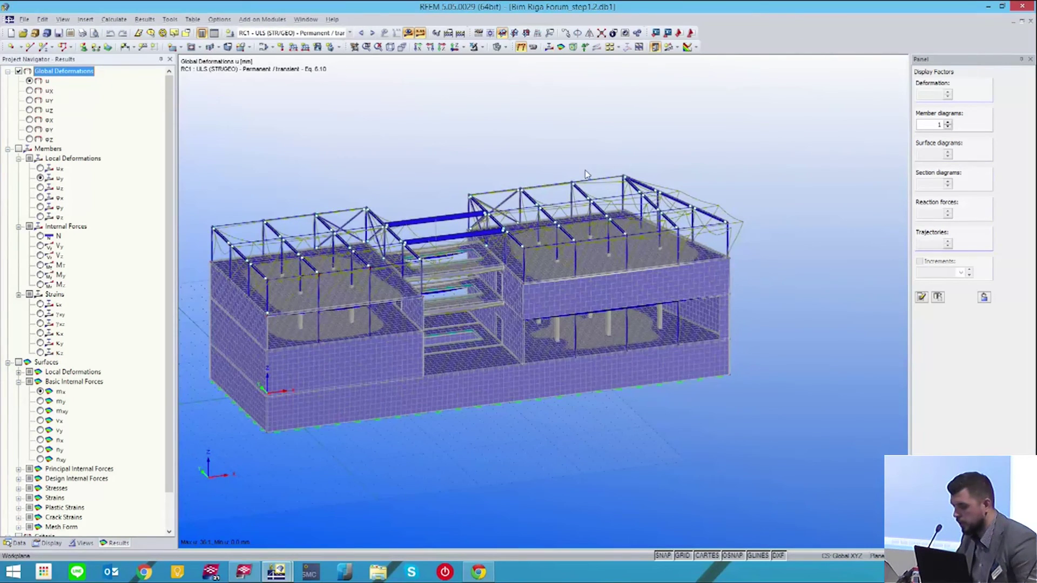
scroll(115, 192, down, 2)
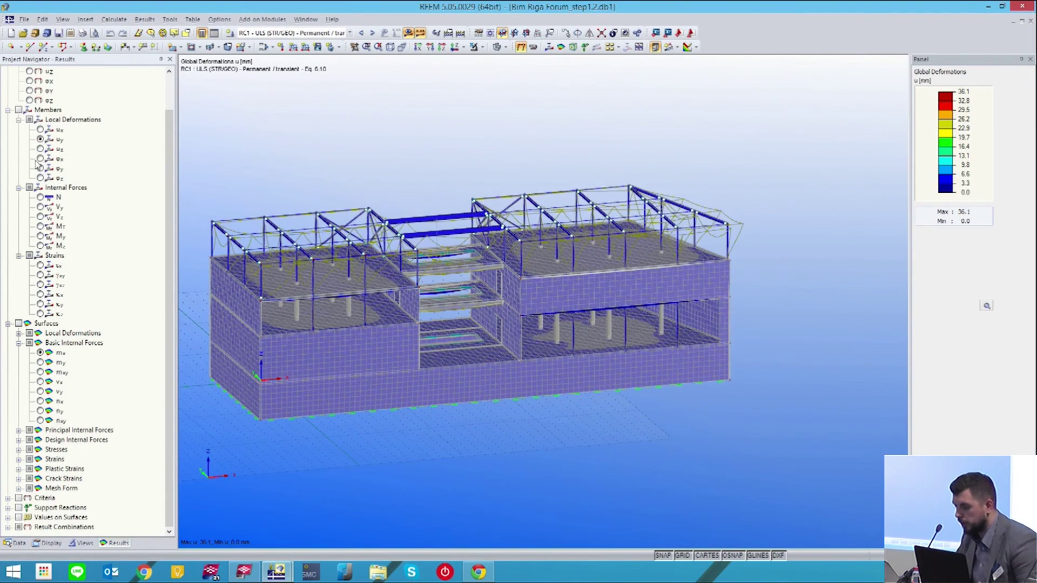
- Display the members' local deformations u-y together with the surfaces' basic internal forces m-x and inspect the building
click(19, 110)
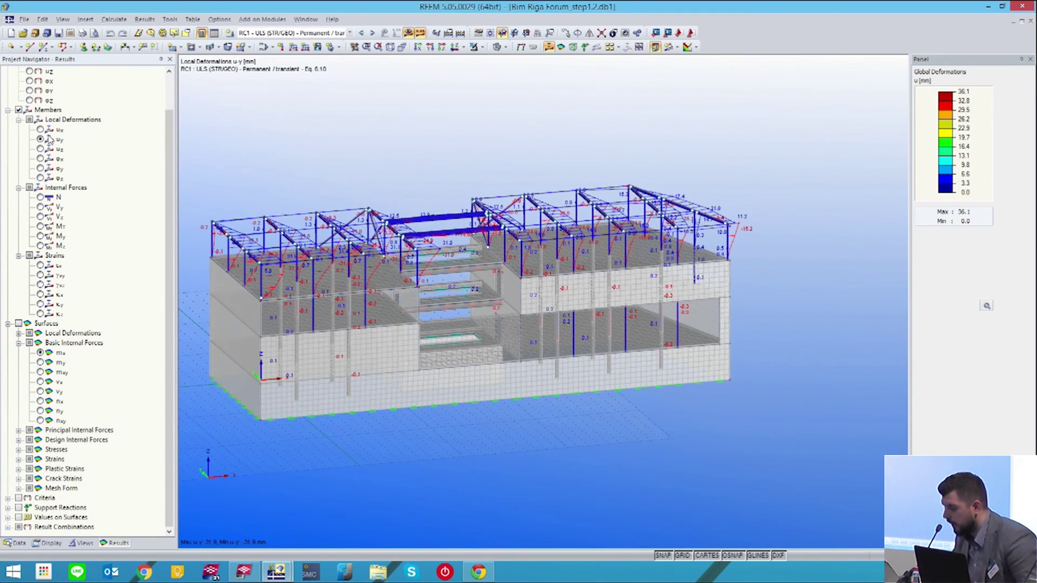
mouse_move(341, 216)
ctrl+middle_down()
mouse_move(344, 237)
mouse_move(332, 231)
ctrl+middle_up()
mouse_move(422, 231)
middle_down()
mouse_move(520, 239)
mouse_move(432, 215)
middle_up()
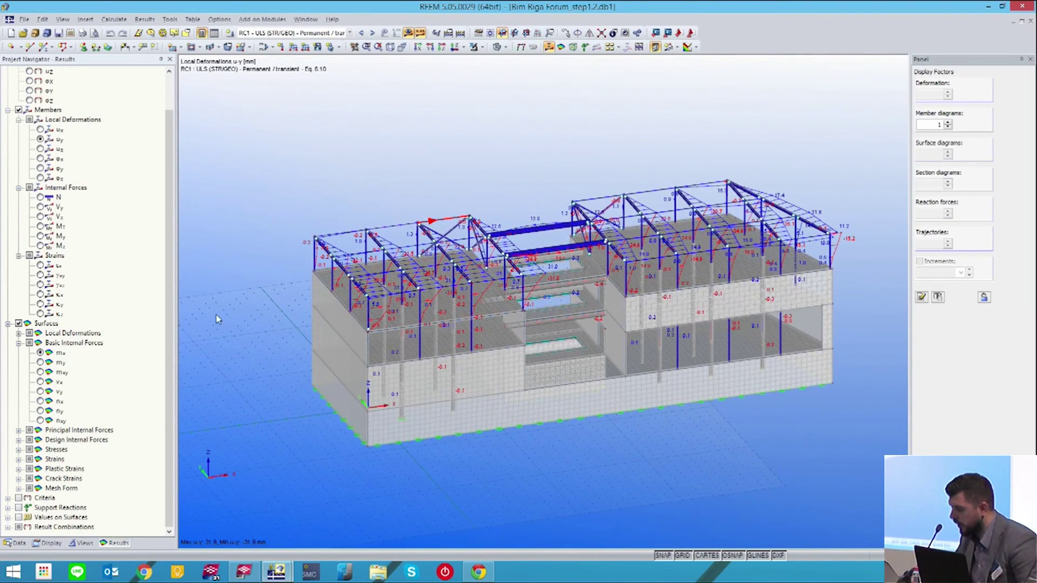
mouse_move(540, 253)
ctrl+middle_down()
mouse_move(541, 282)
mouse_move(554, 249)
ctrl+middle_up()
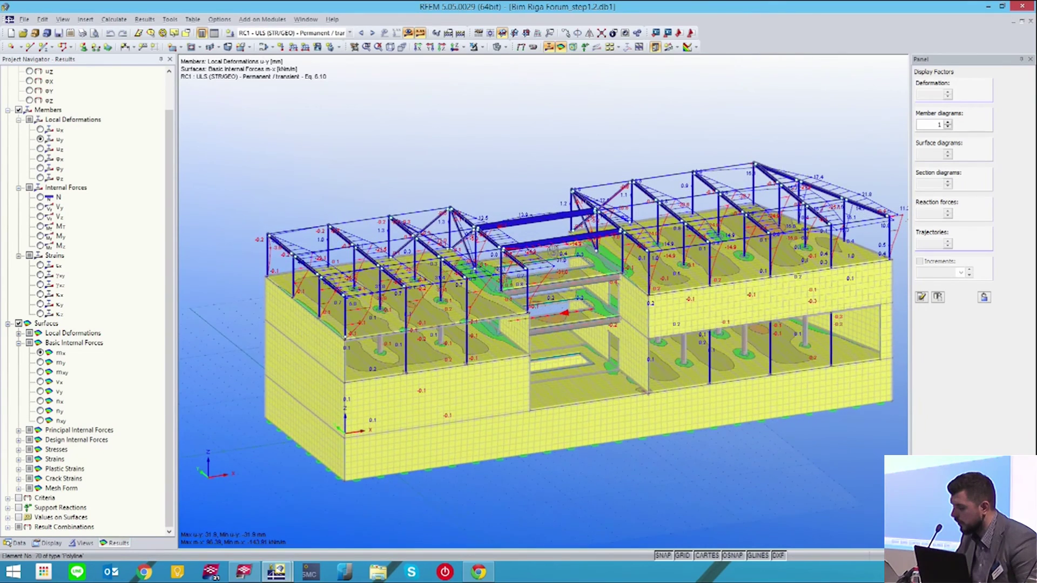
click(120, 333)
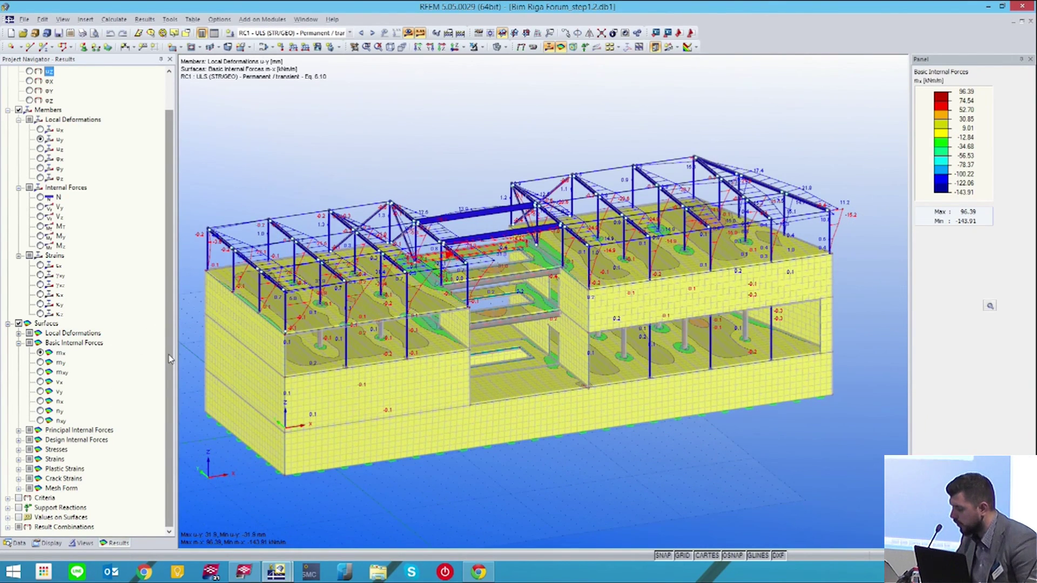
ctrl+middle_drag(547, 415, 514, 451)
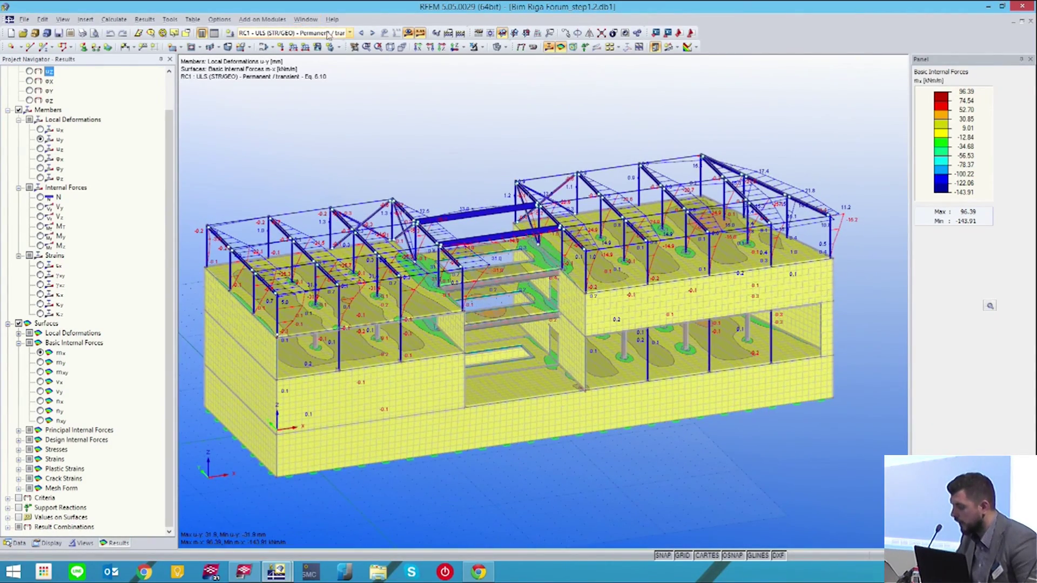
mouse_move(459, 164)
middle_down()
mouse_move(476, 160)
mouse_move(464, 165)
mouse_move(472, 186)
mouse_move(476, 175)
middle_up()
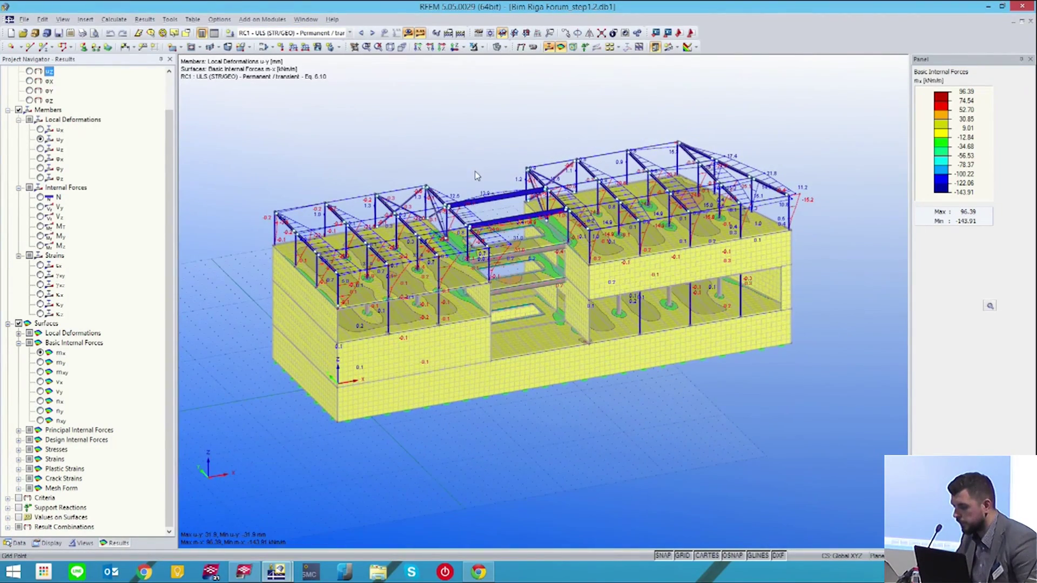
- Show the RF-STEEL EC3 CA3 - Braces results and examine the design ratios on the roof braces
click(349, 33)
click(317, 215)
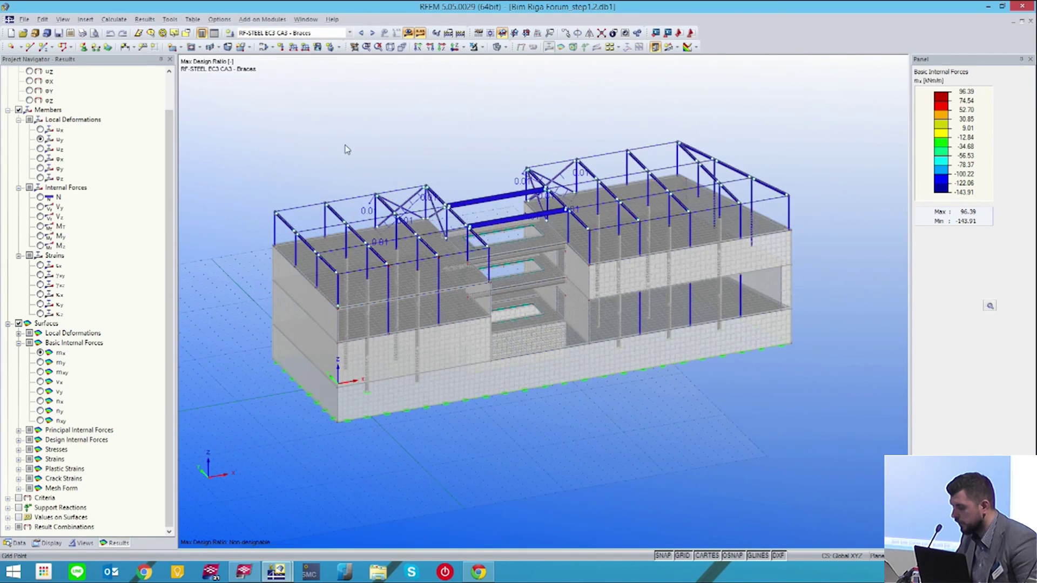
ctrl+middle_drag(428, 121, 541, 220)
scroll(498, 163, up, 6)
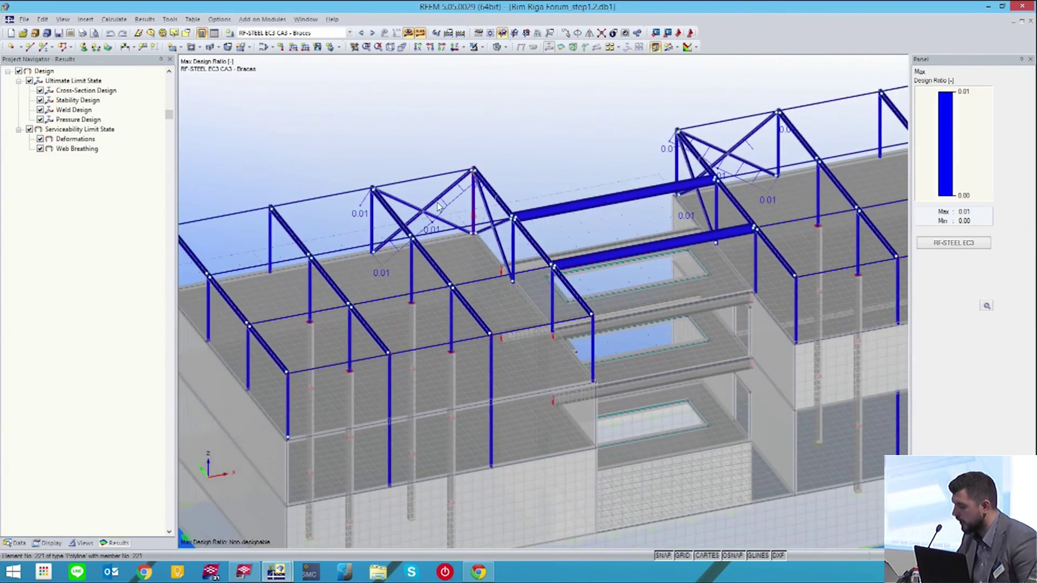
scroll(439, 200, up, 4)
scroll(466, 208, down, 4)
scroll(467, 208, down, 8)
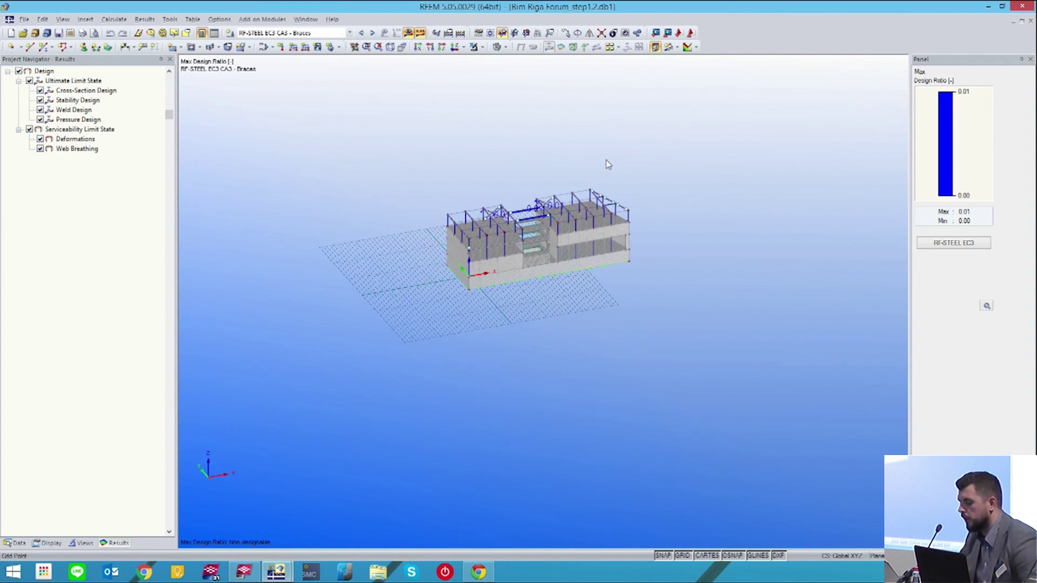
scroll(598, 183, up, 5)
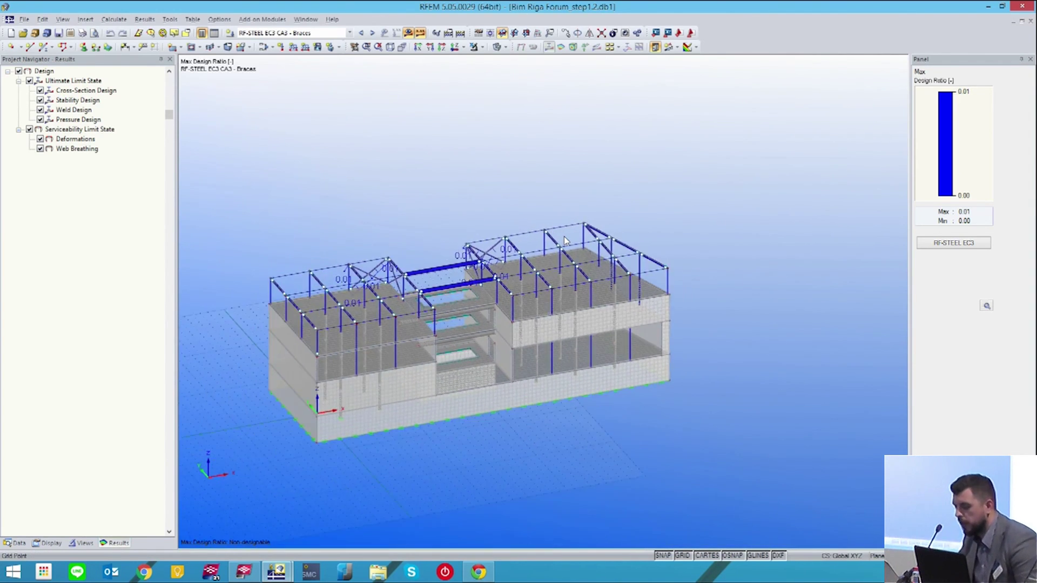
ctrl+middle_drag(541, 268, 532, 242)
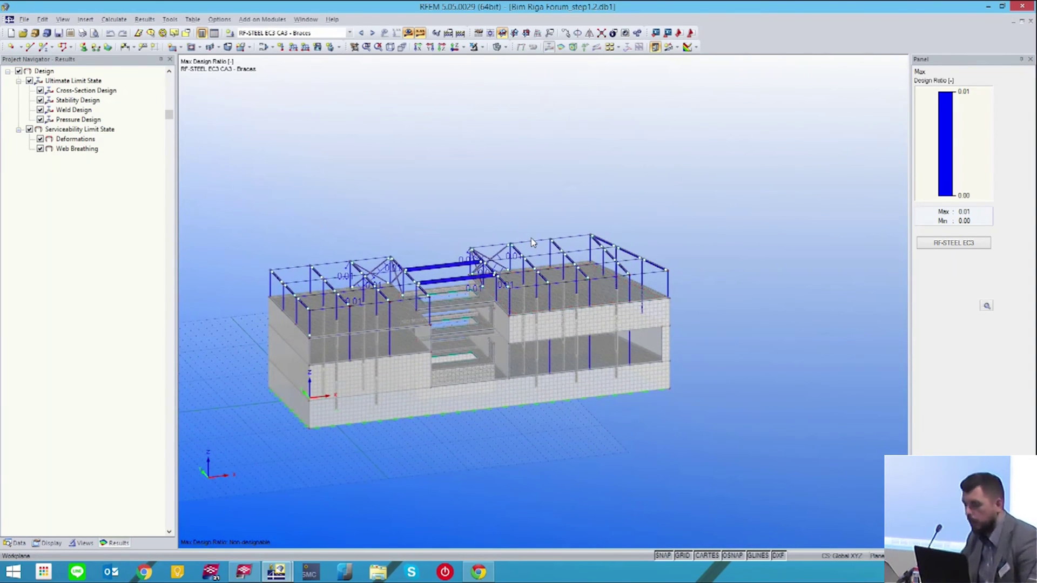
middle_drag(419, 216, 481, 225)
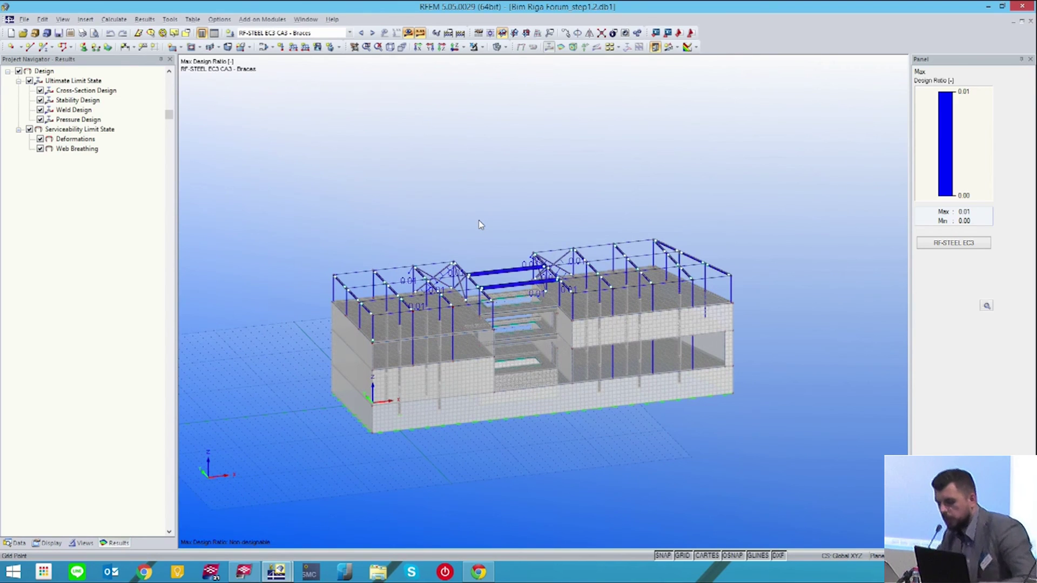